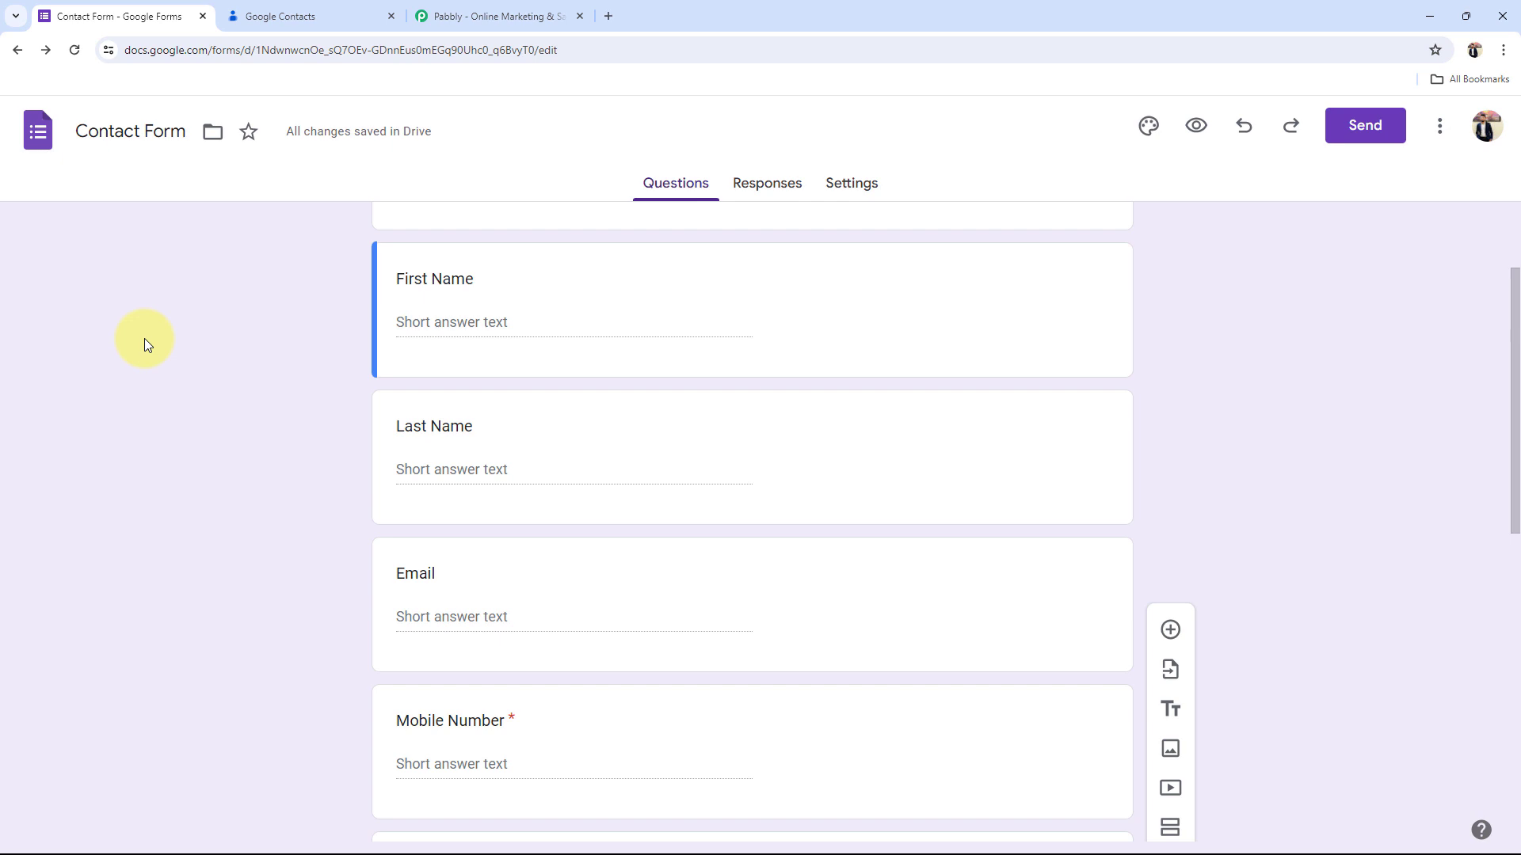
Step: Look at the contact list in Google Contacts and return to the Contact Form in Google Forms
left_click(261, 16)
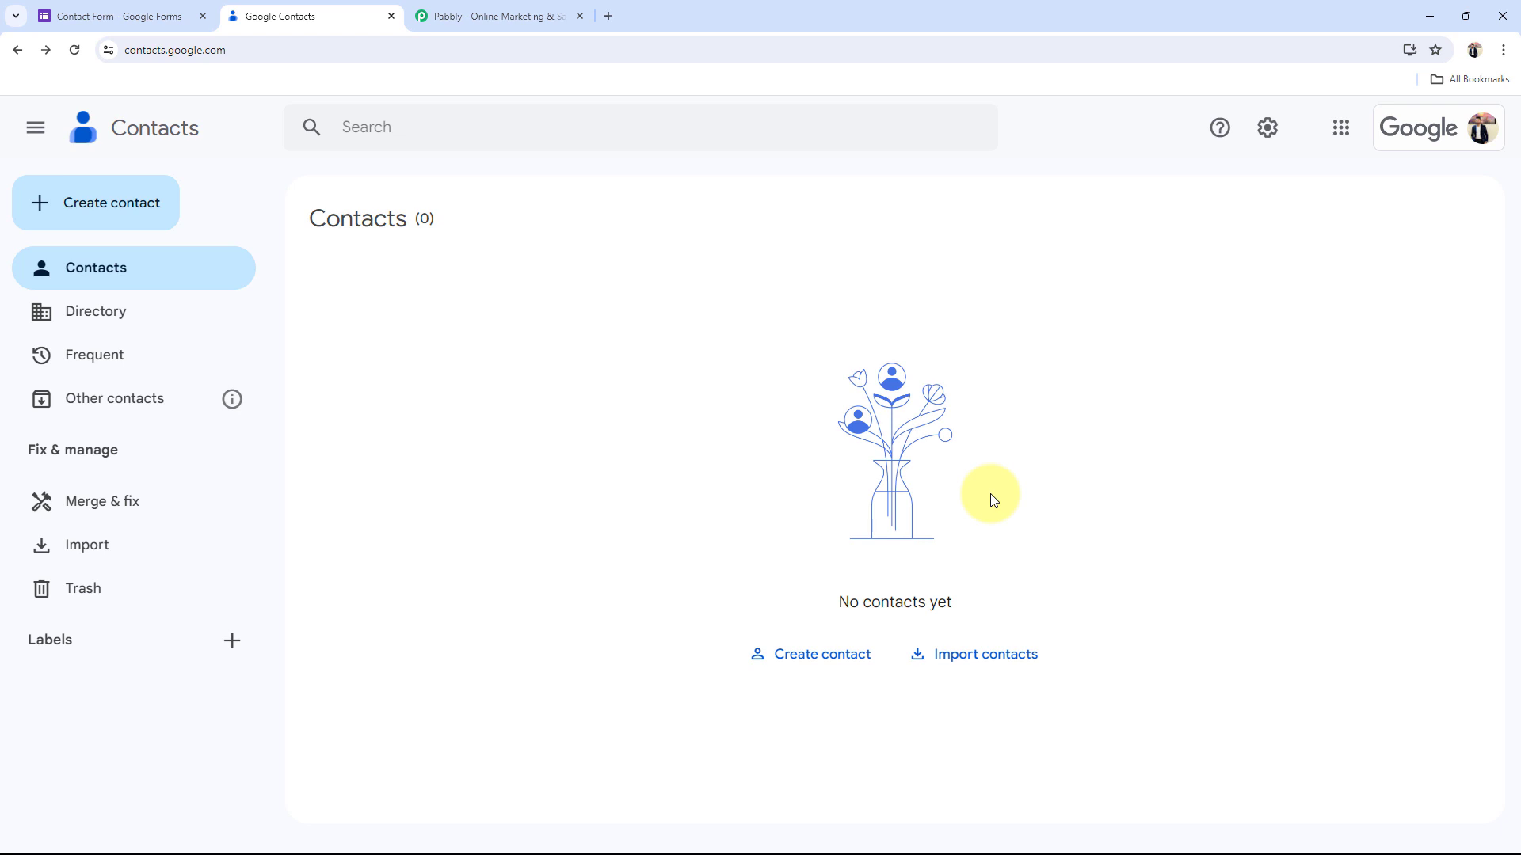
left_click(159, 14)
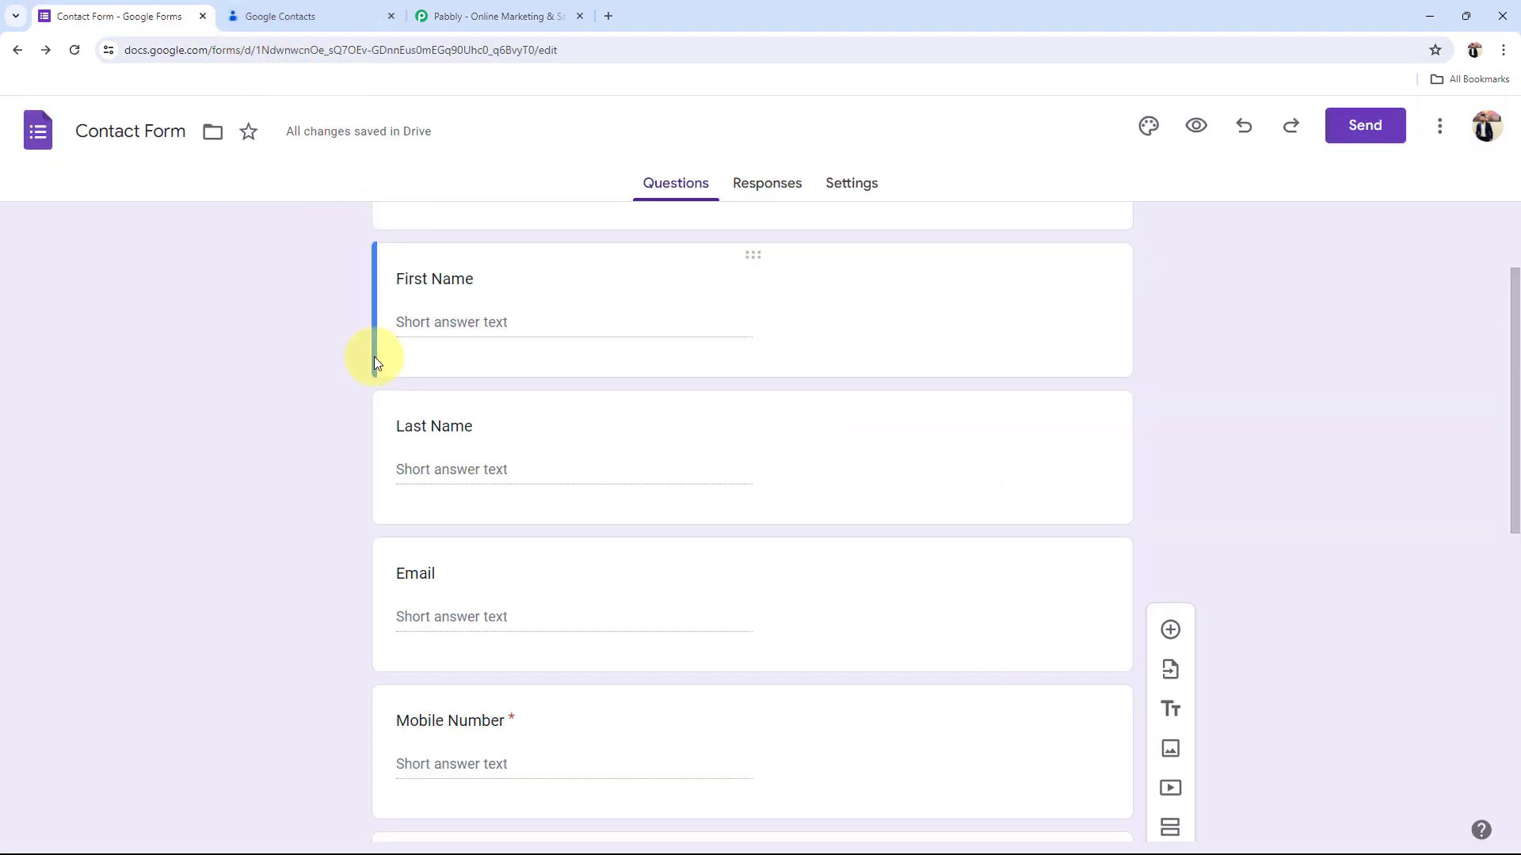
Step: Switch to the Pabbly website, sign in and open the Pabbly Connect dashboard
left_click(432, 16)
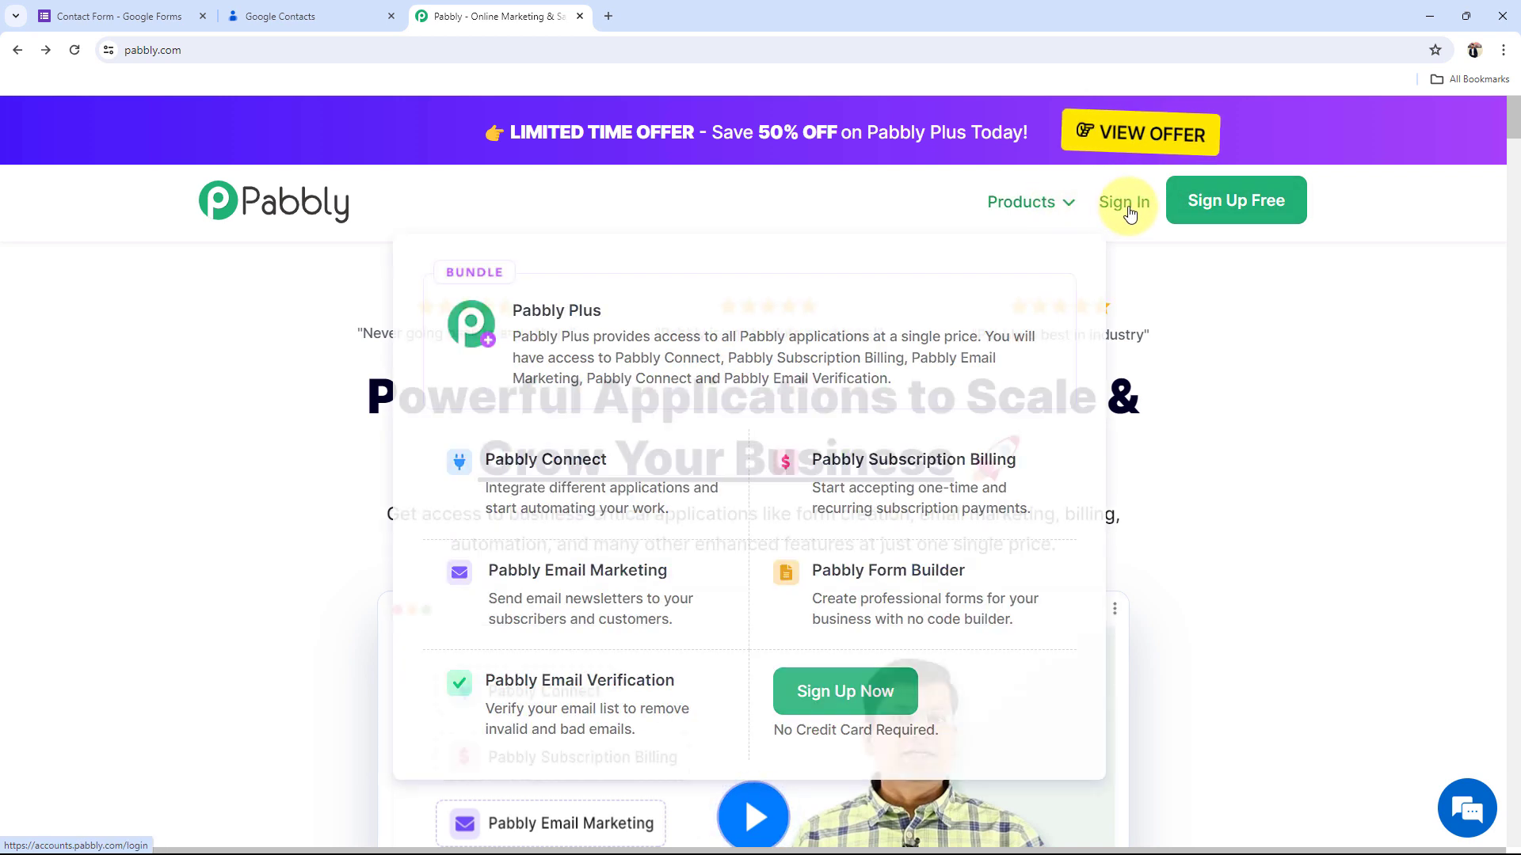
left_click(1130, 213)
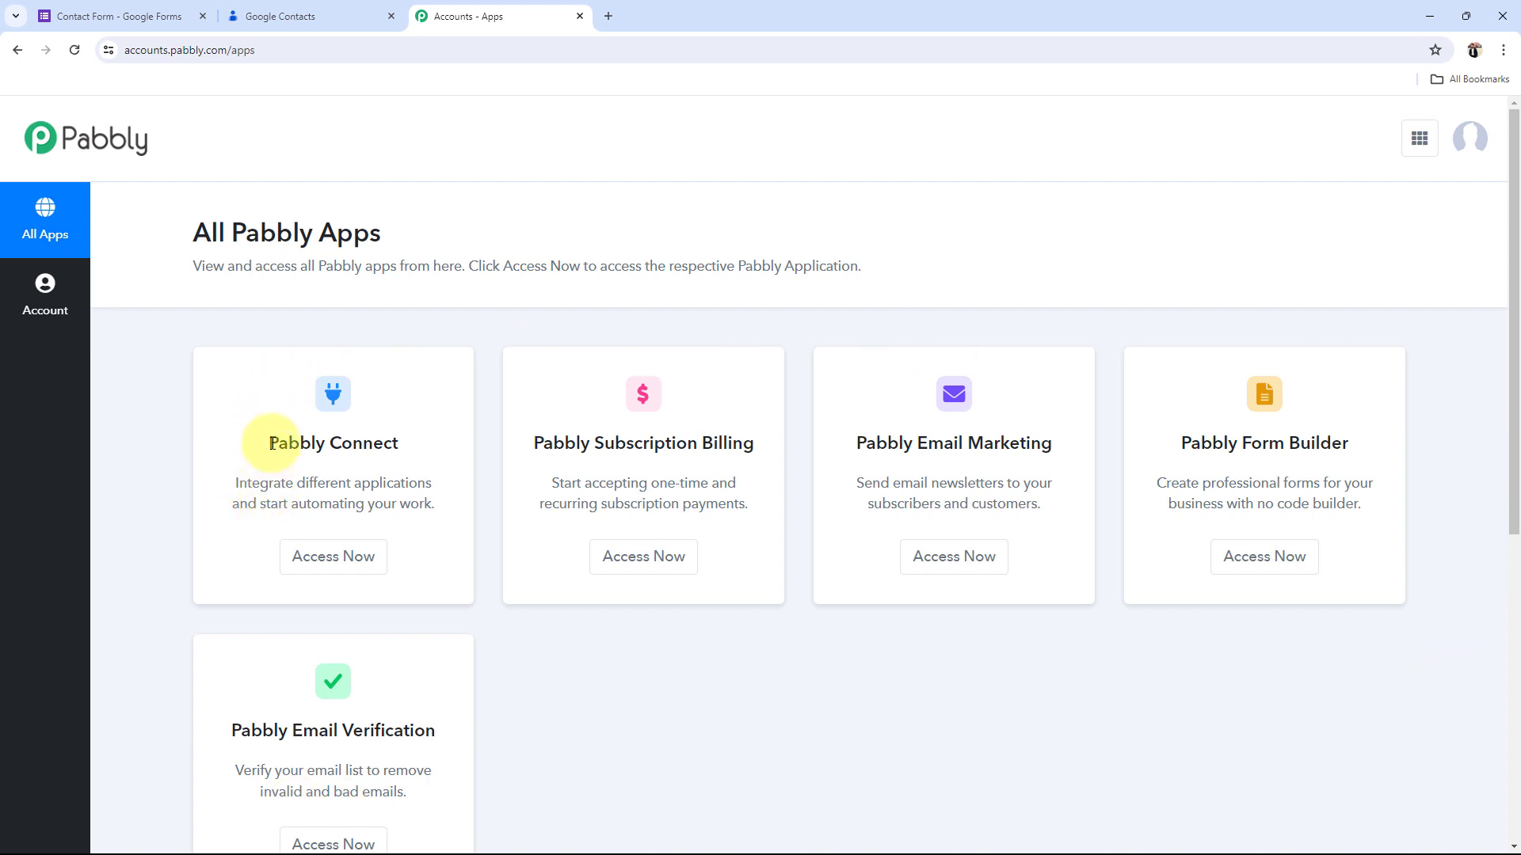
left_click_drag(270, 443, 382, 443)
left_click(334, 557)
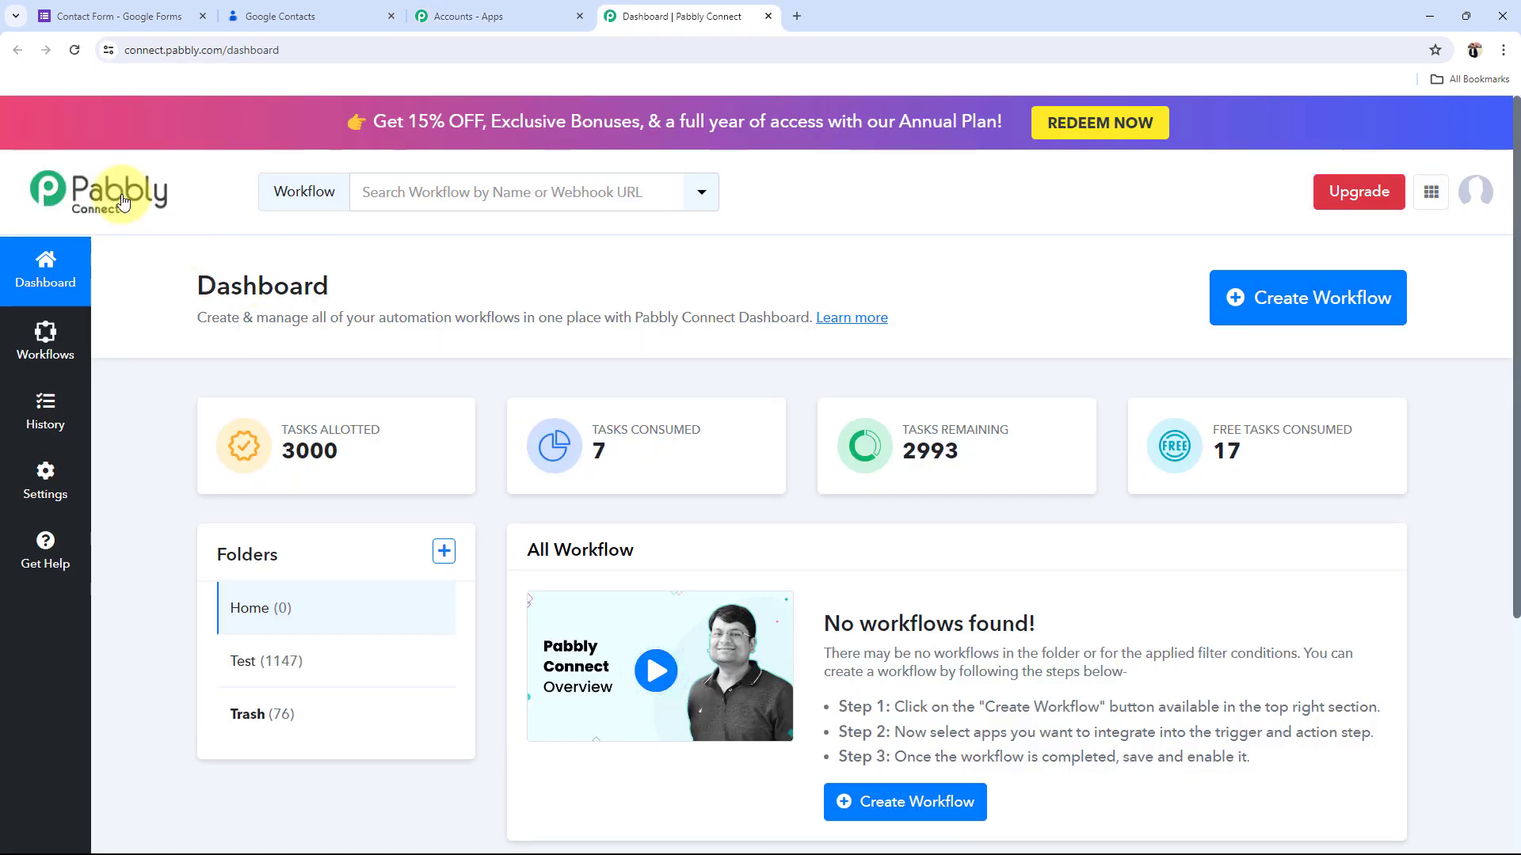
left_click_drag(197, 297, 364, 301)
left_click(363, 301)
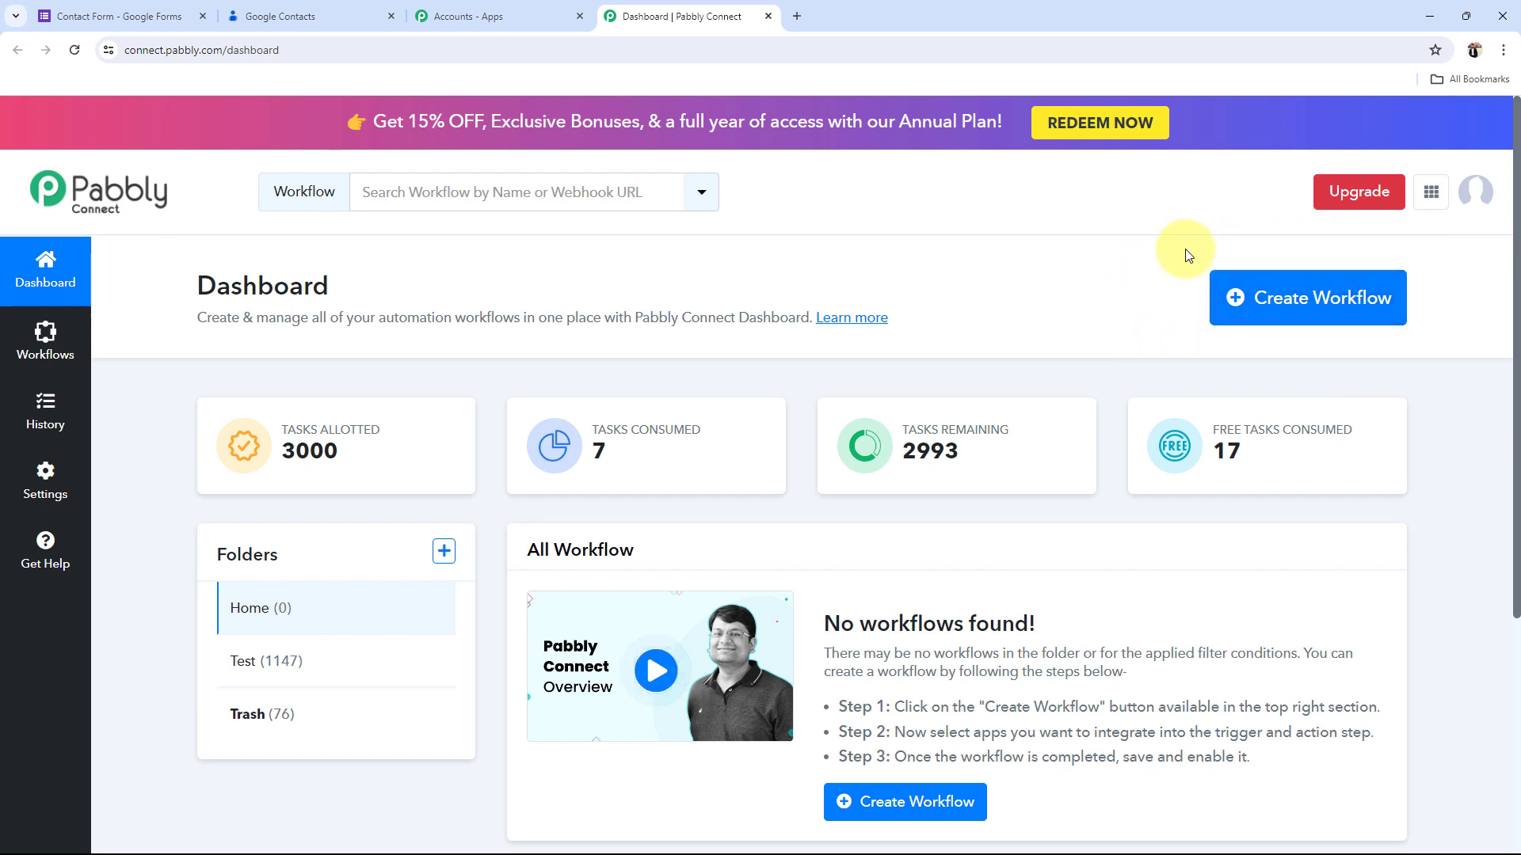
Step: Create a workflow named "Create Contacts from Form Responses" in the Home folder and collapse its trigger step
left_click(1355, 313)
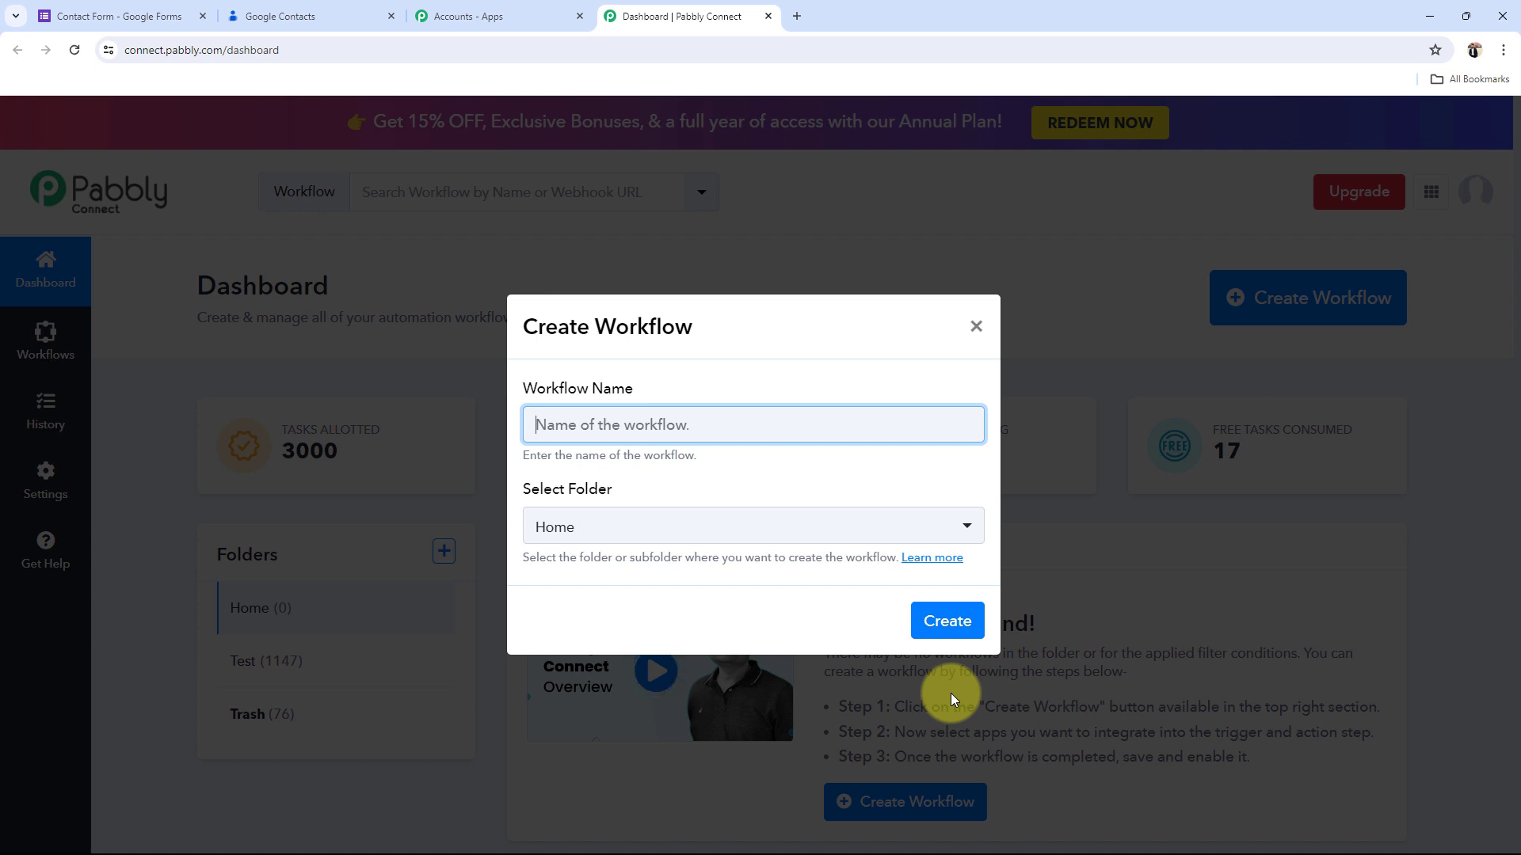
type("Create Contacts from Form Responses")
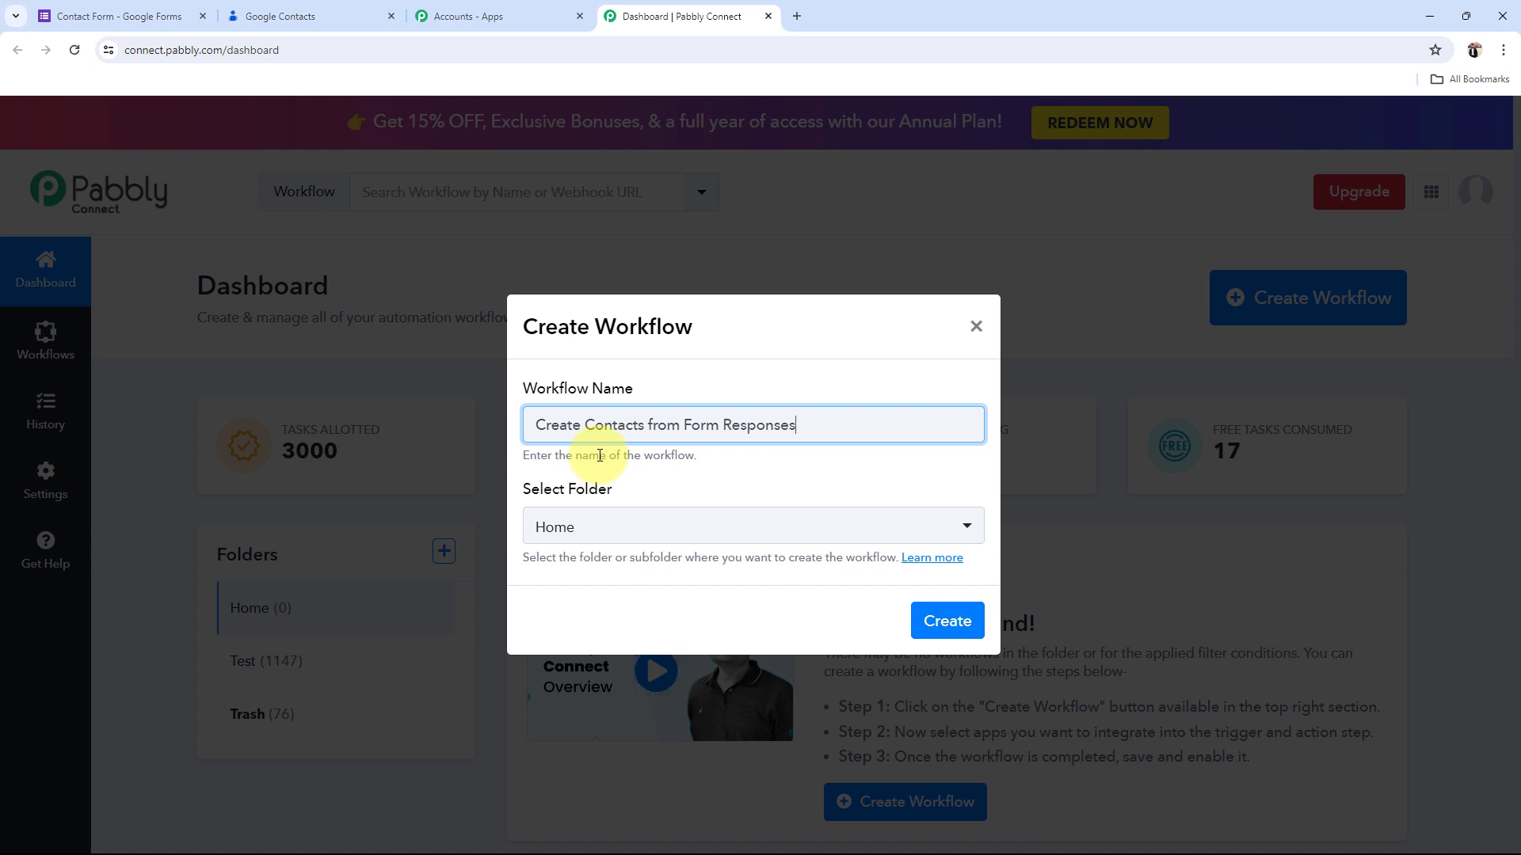
left_click(570, 528)
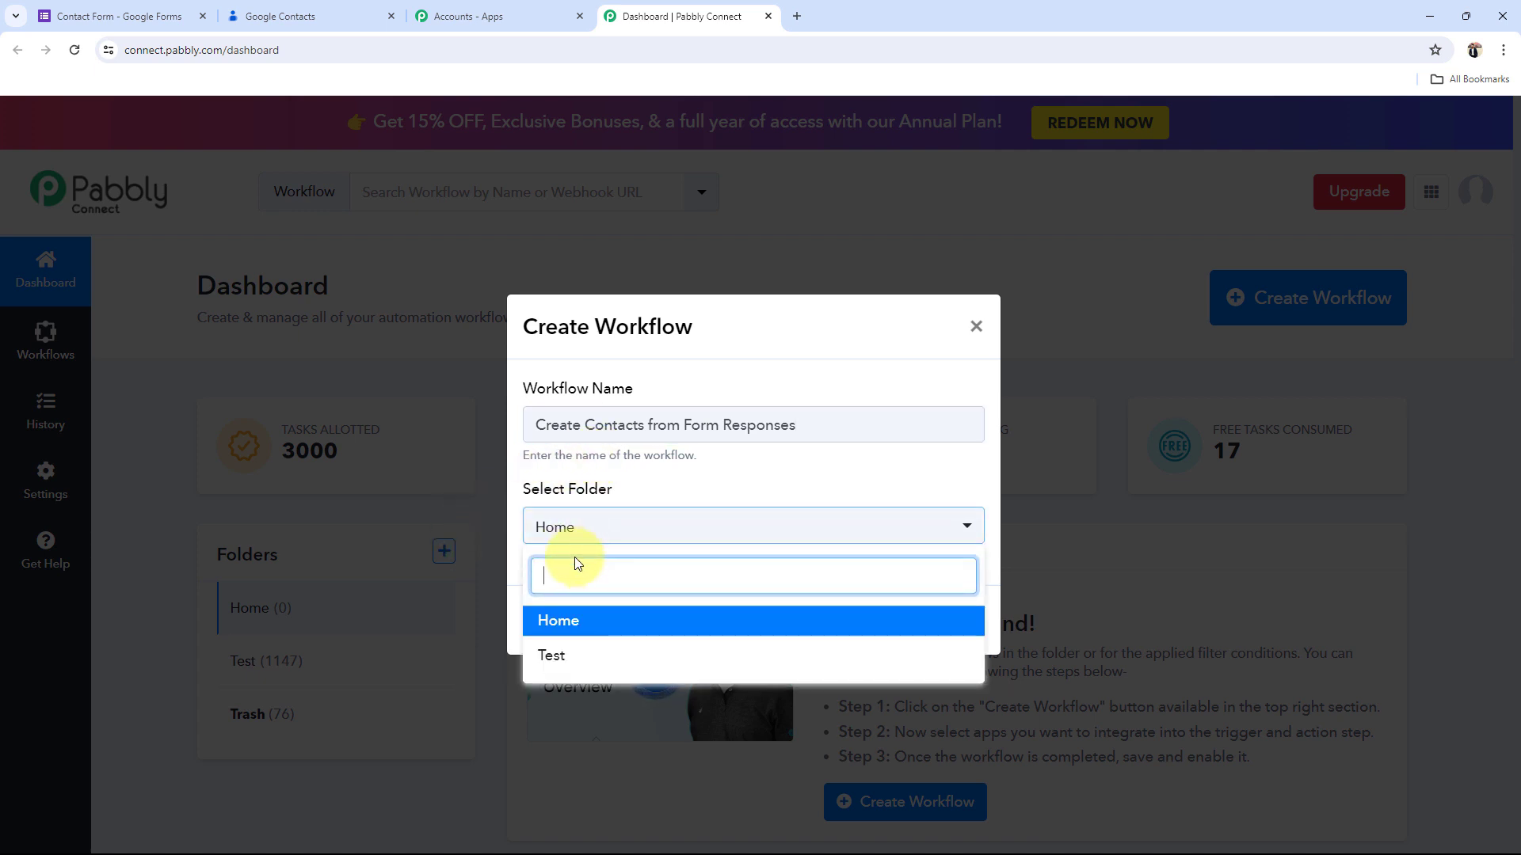
left_click(568, 626)
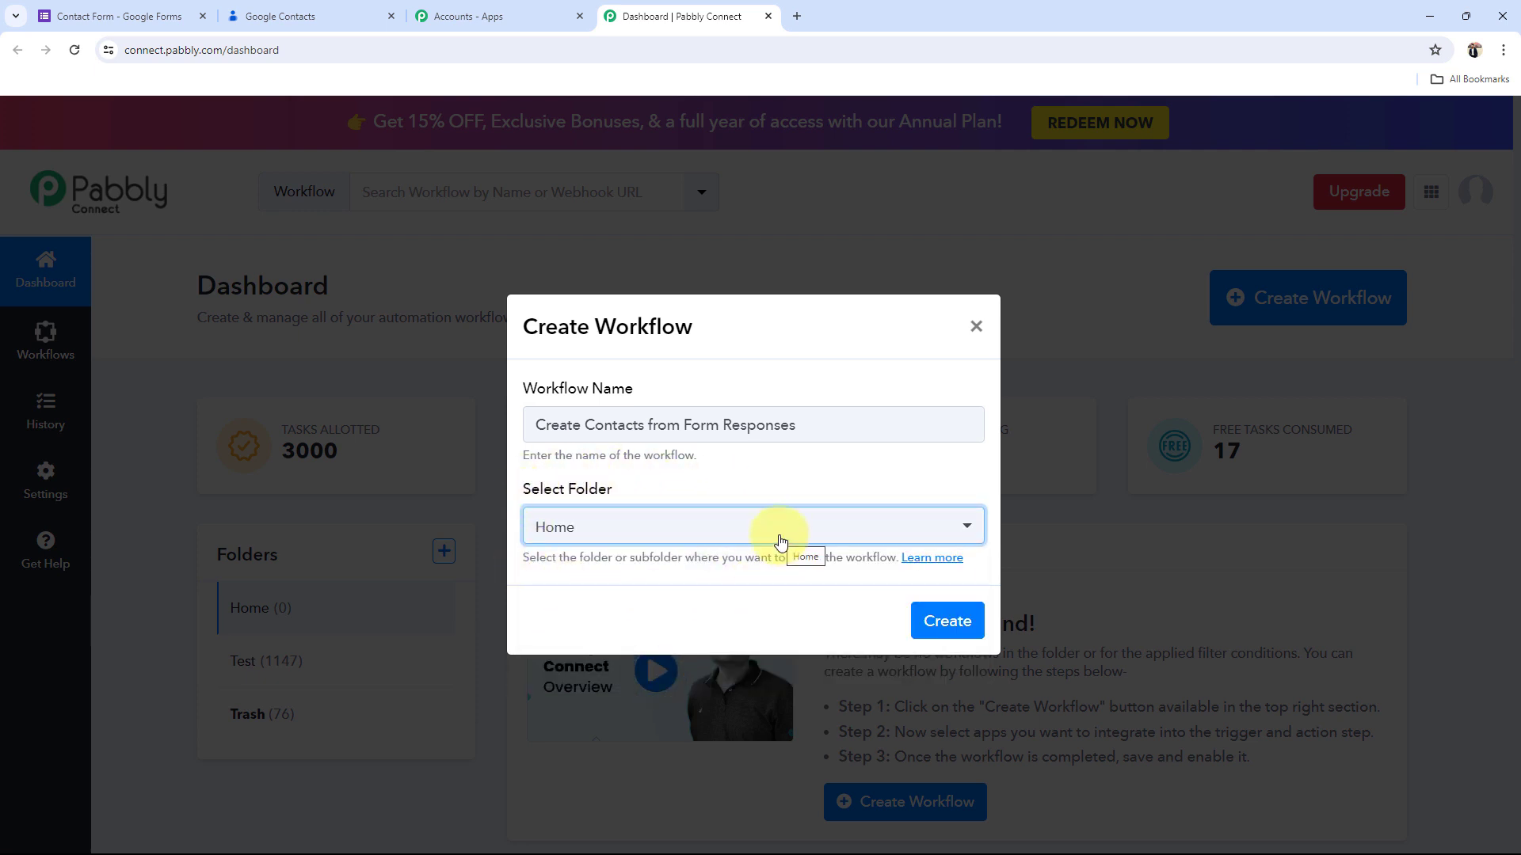
left_click(948, 626)
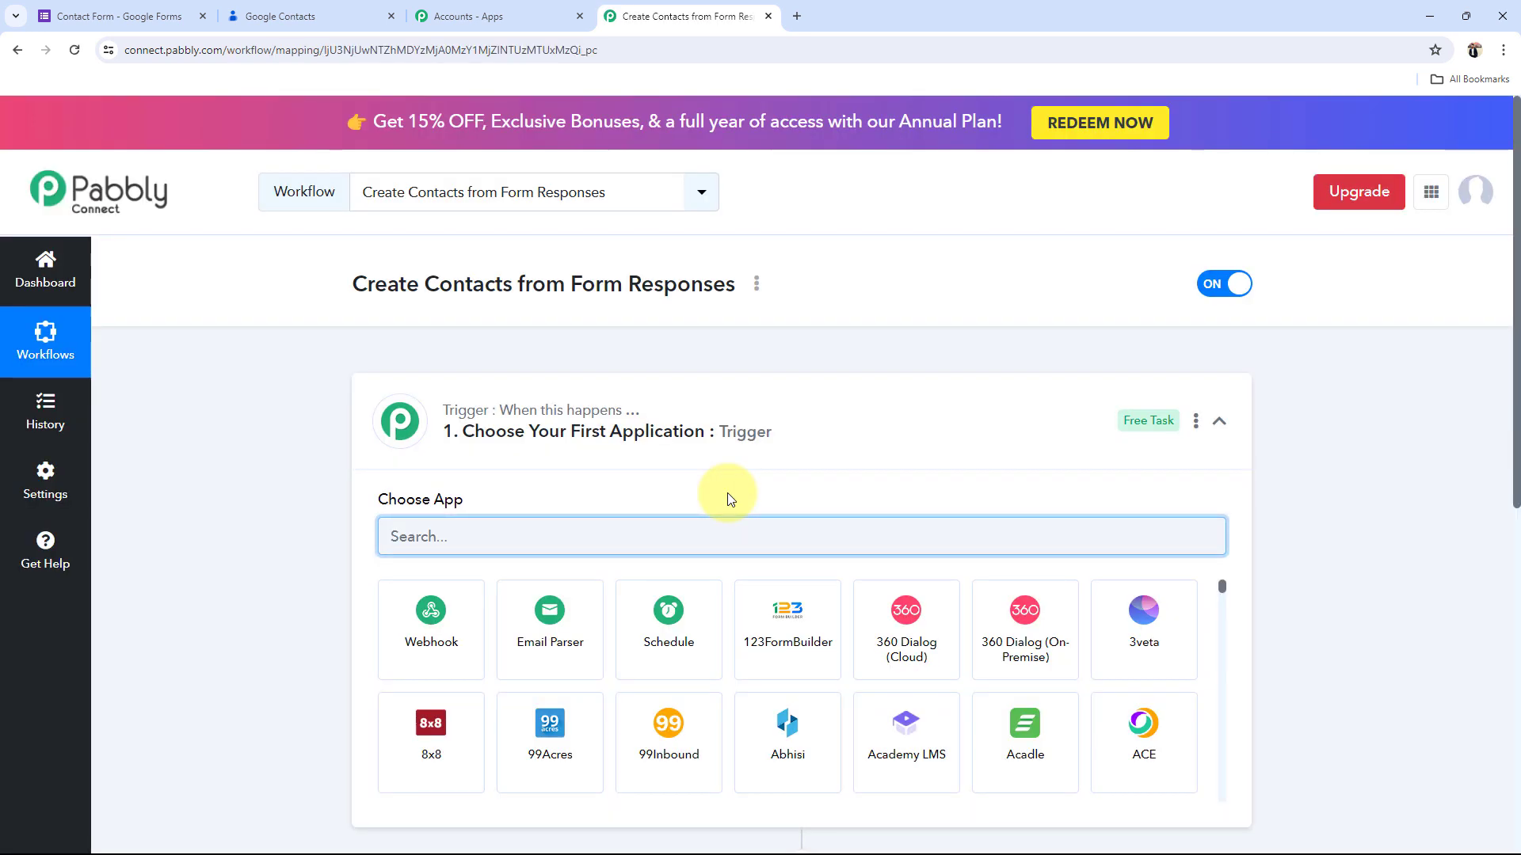
left_click(766, 444)
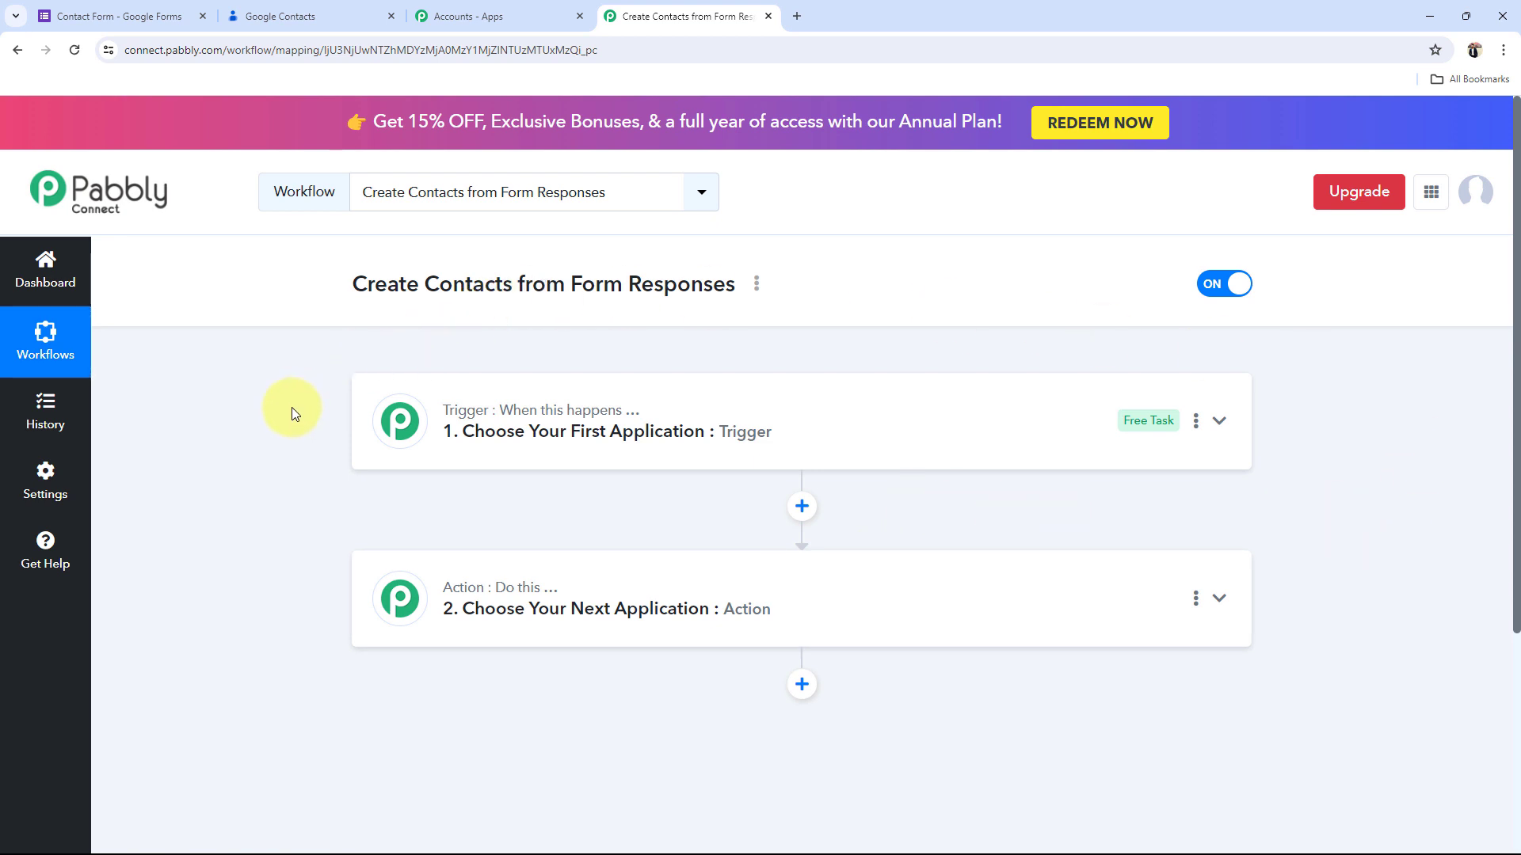
mouse_move(596, 421)
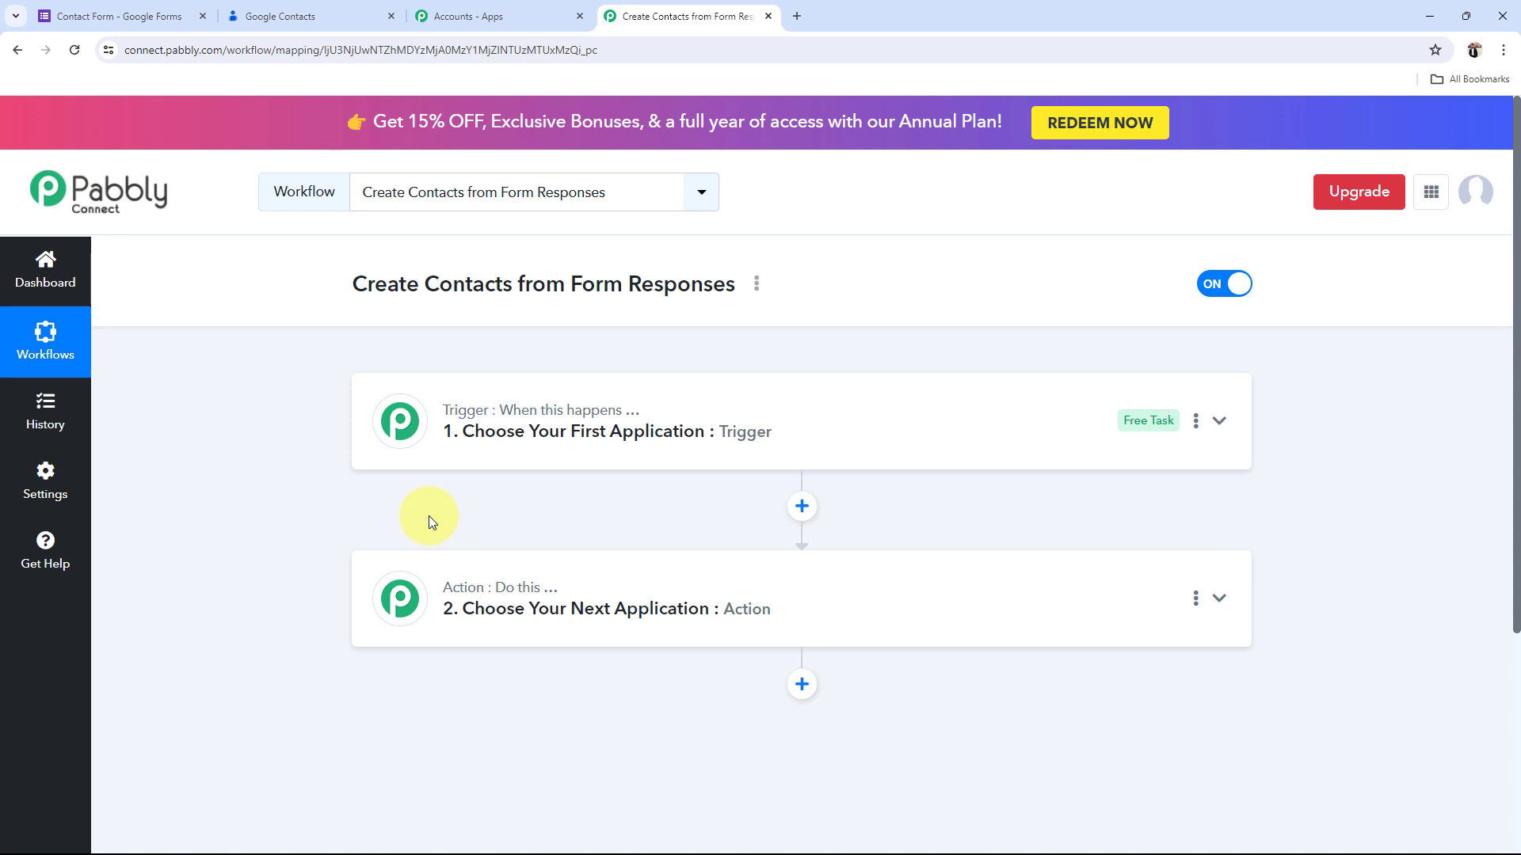
Step: Review the Contact Form's questions in Google Forms and the list in Google Contacts, returning to the Pabbly Connect workflow
left_click(119, 16)
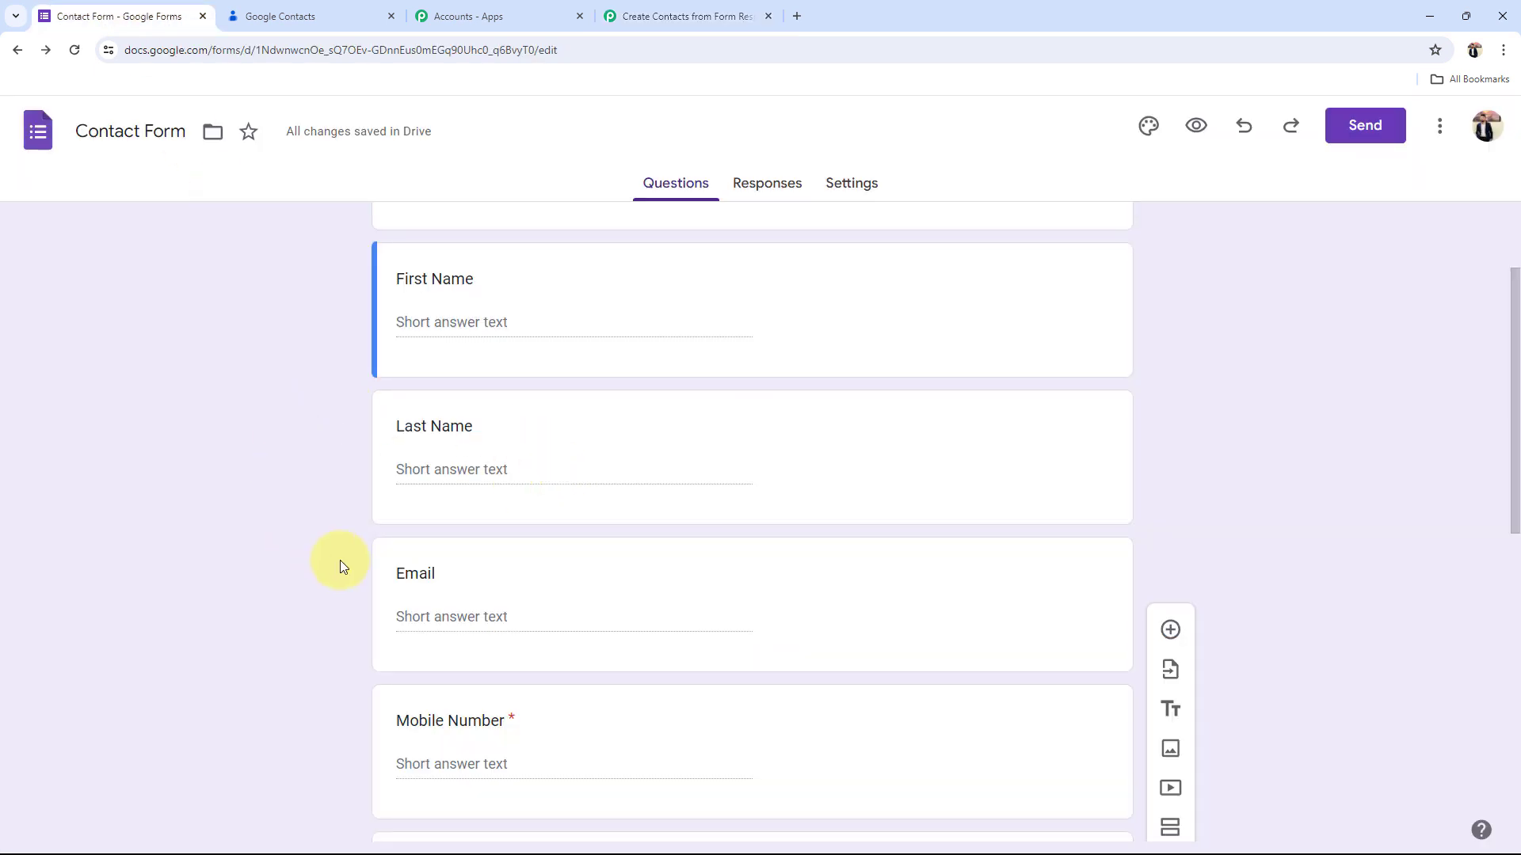
scroll(339, 565, "up", 2)
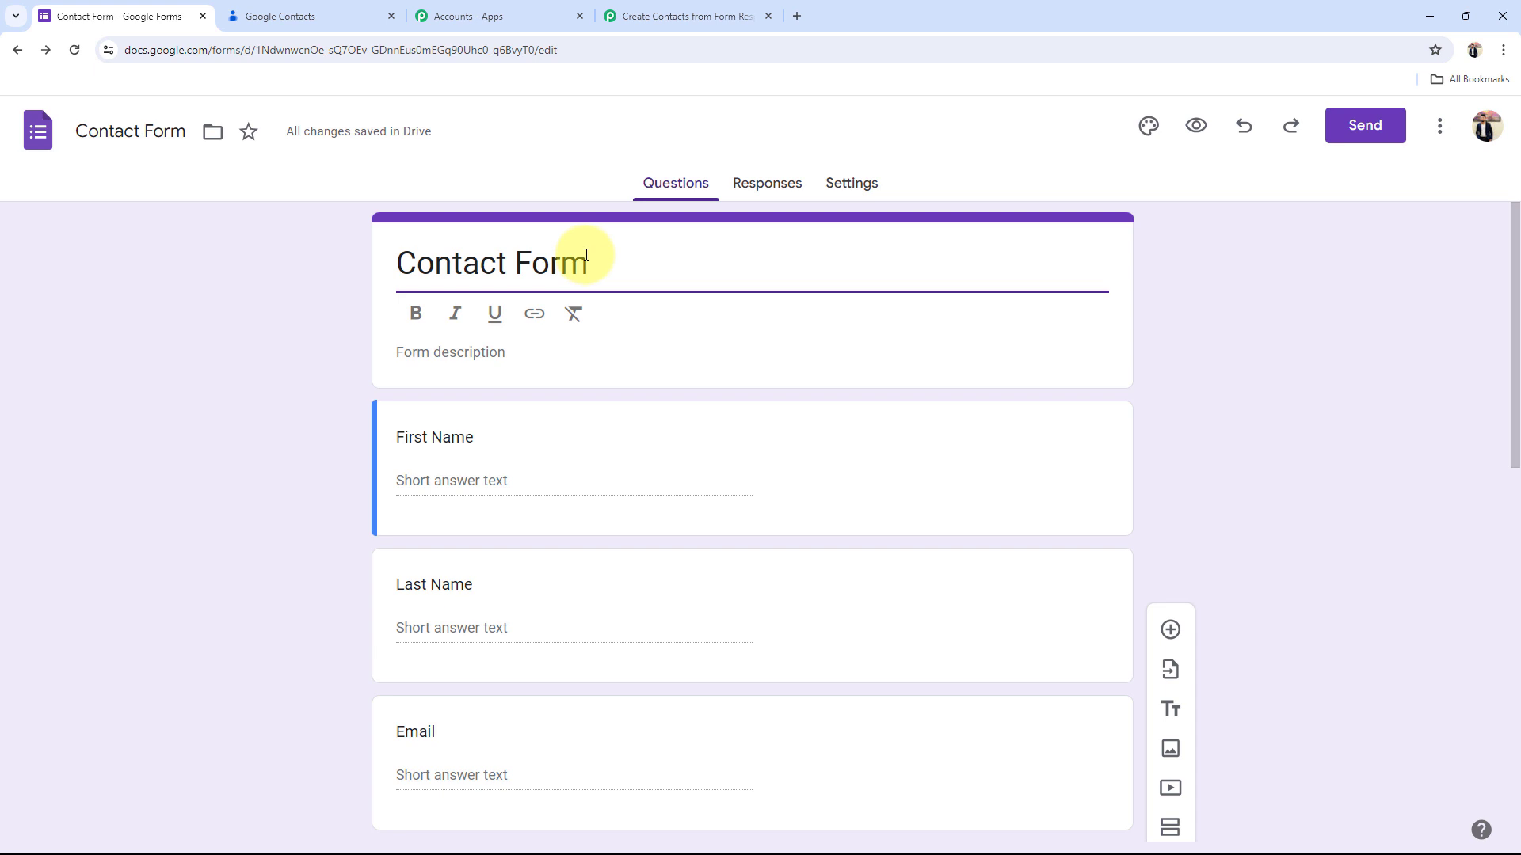
scroll(312, 582, "down", 10)
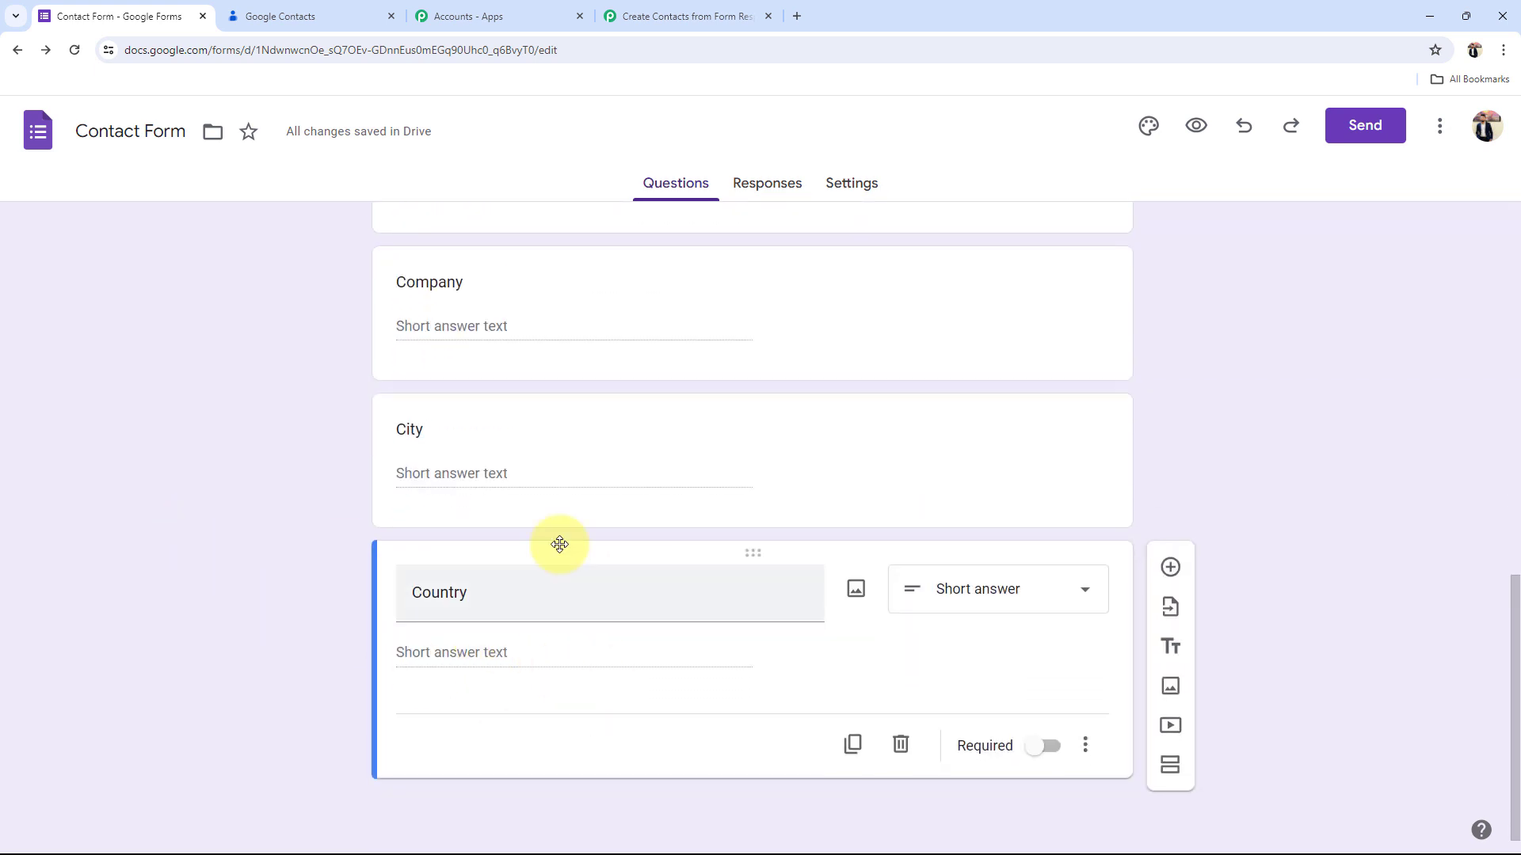
scroll(299, 625, "up", 8)
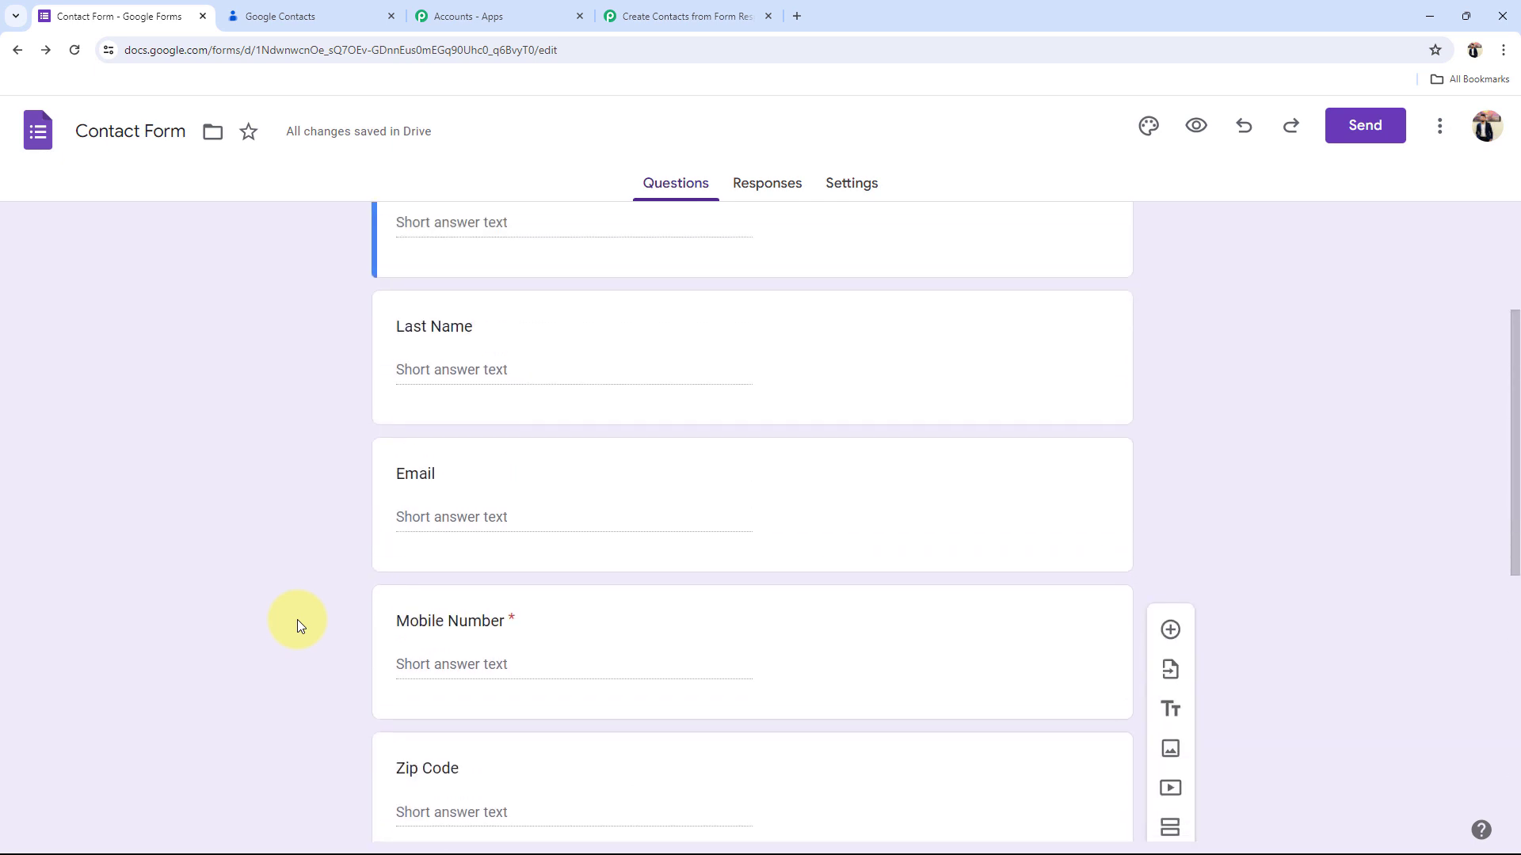
left_click(294, 12)
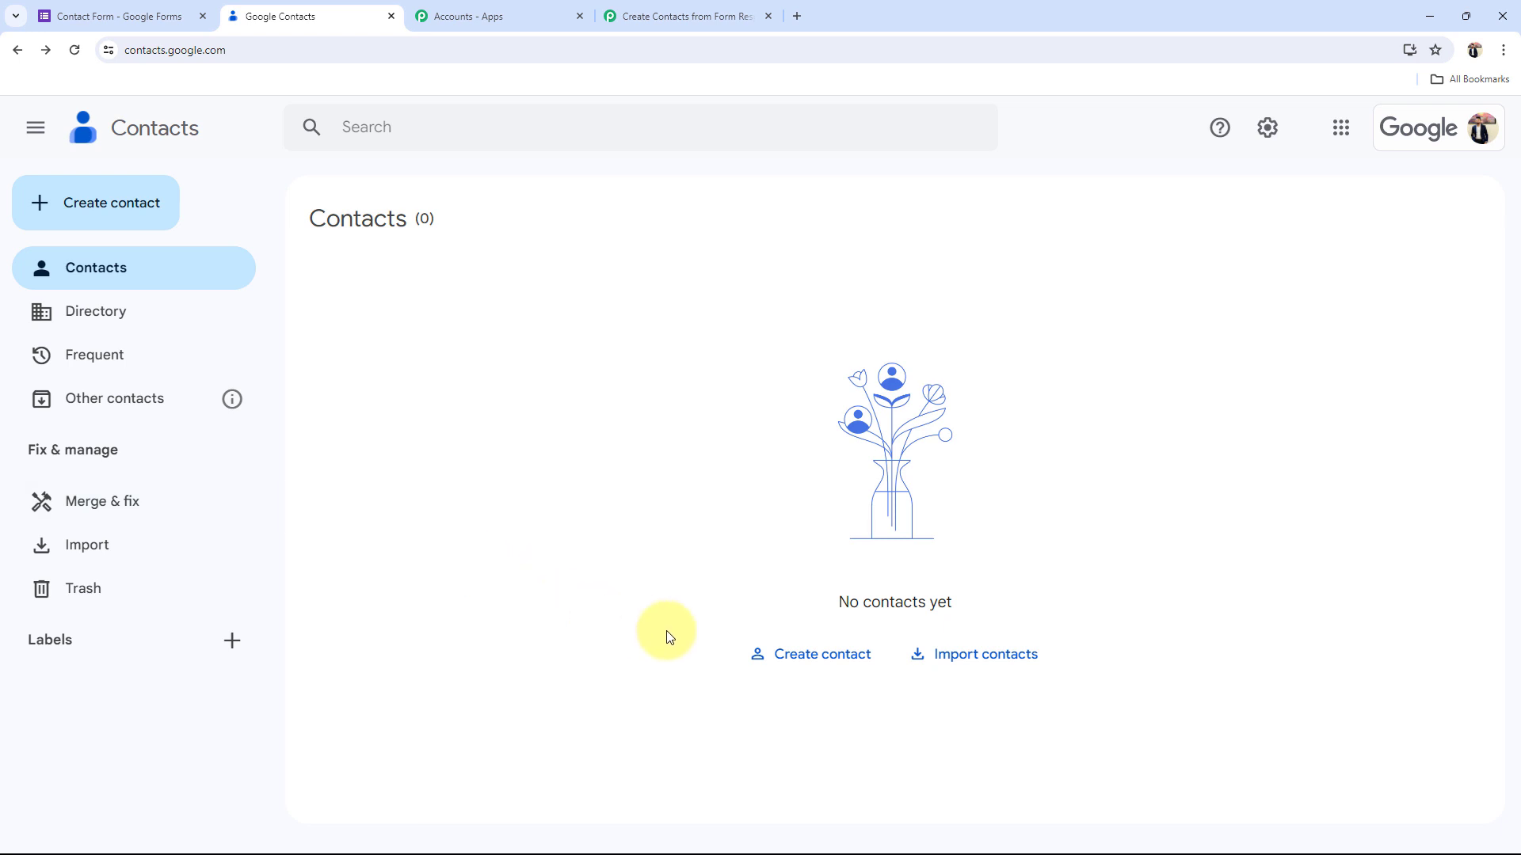
left_click(633, 16)
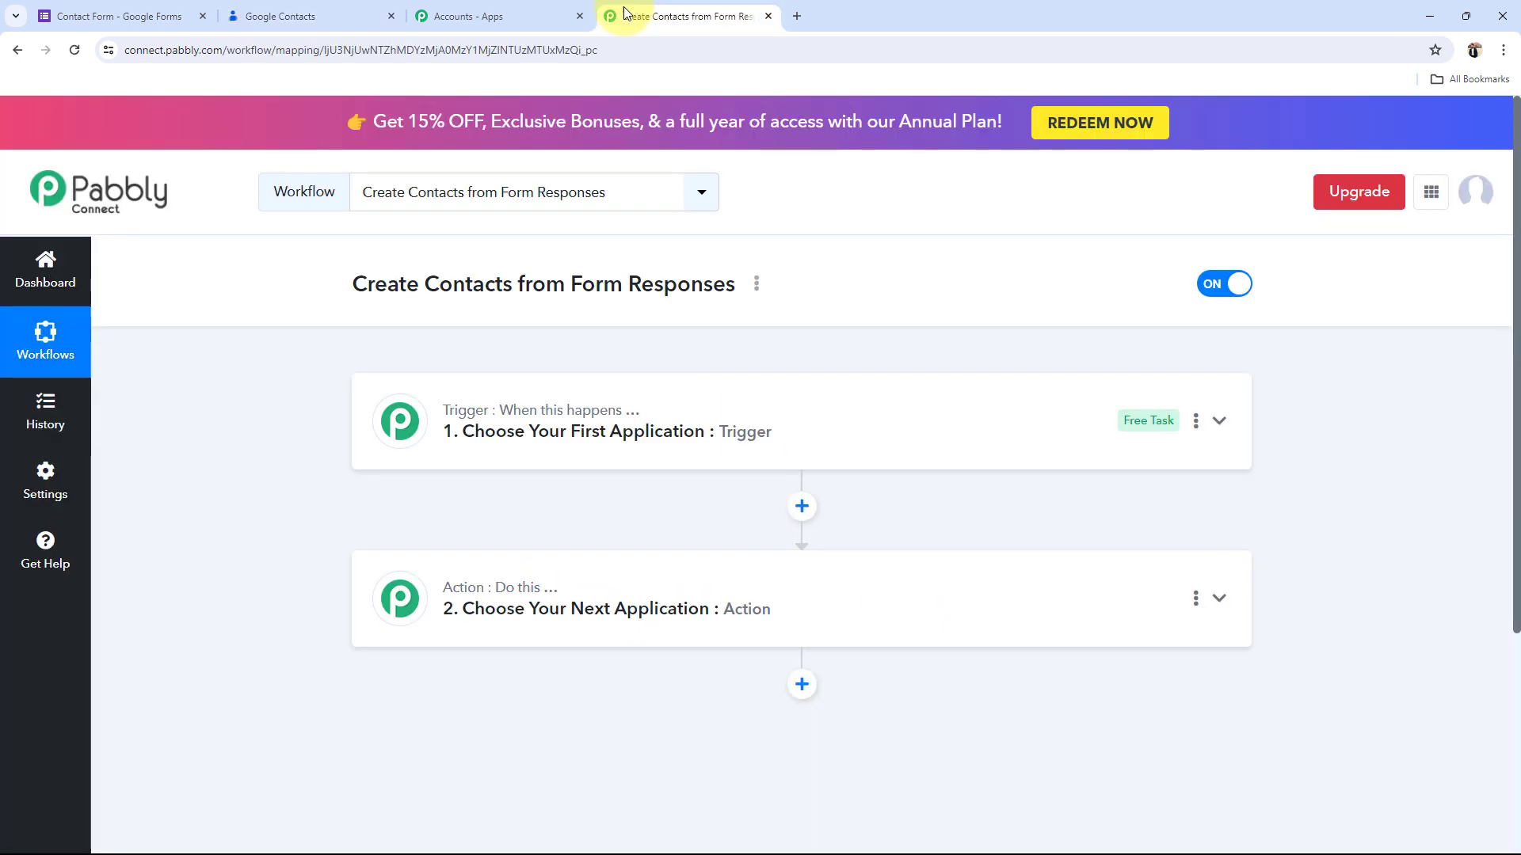
left_click(103, 15)
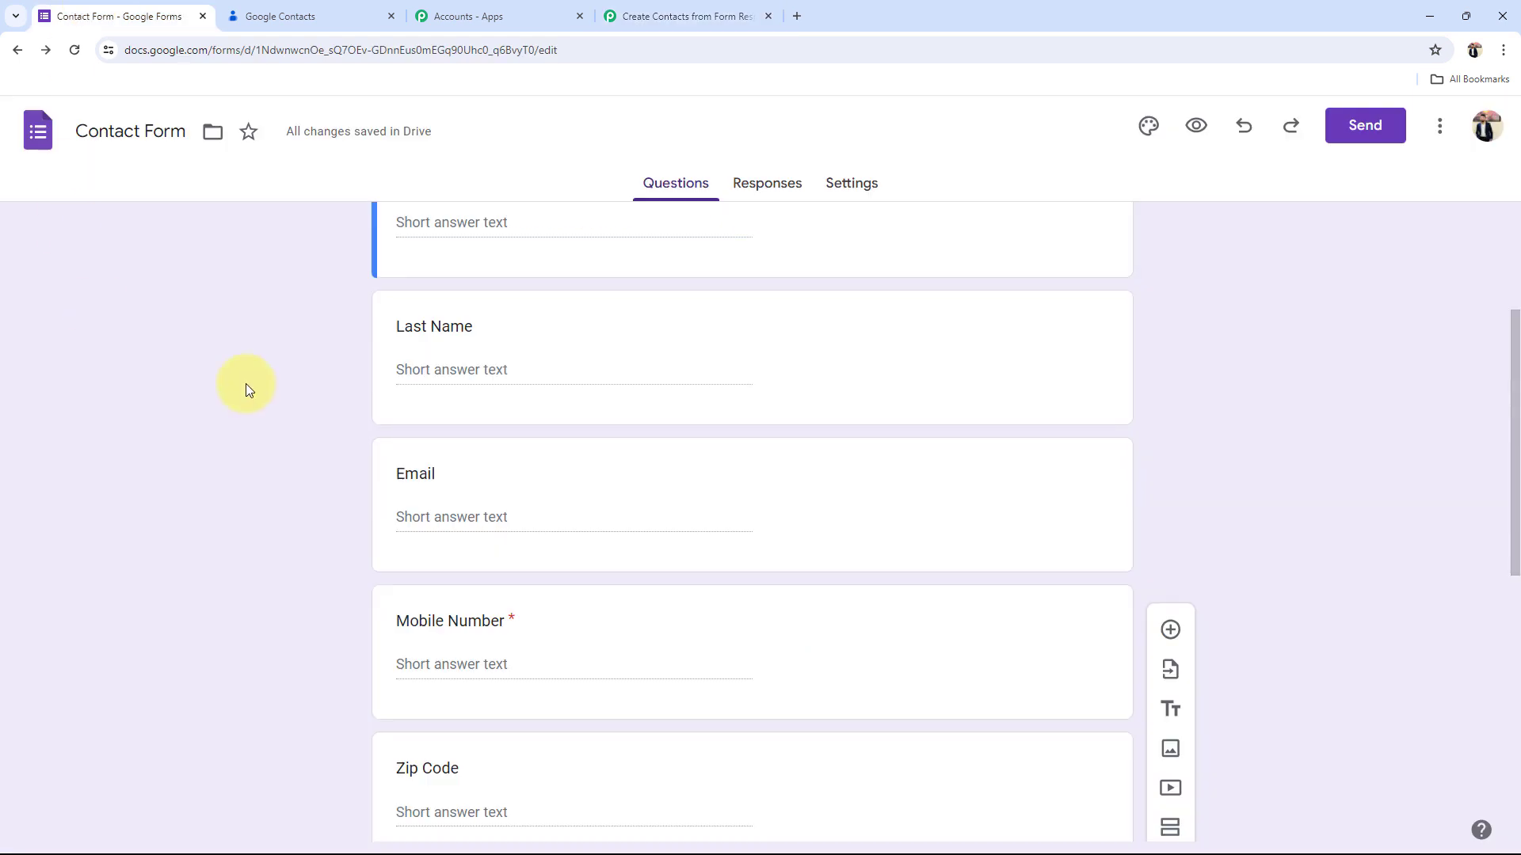
scroll(296, 334, "up", 3)
left_click(293, 23)
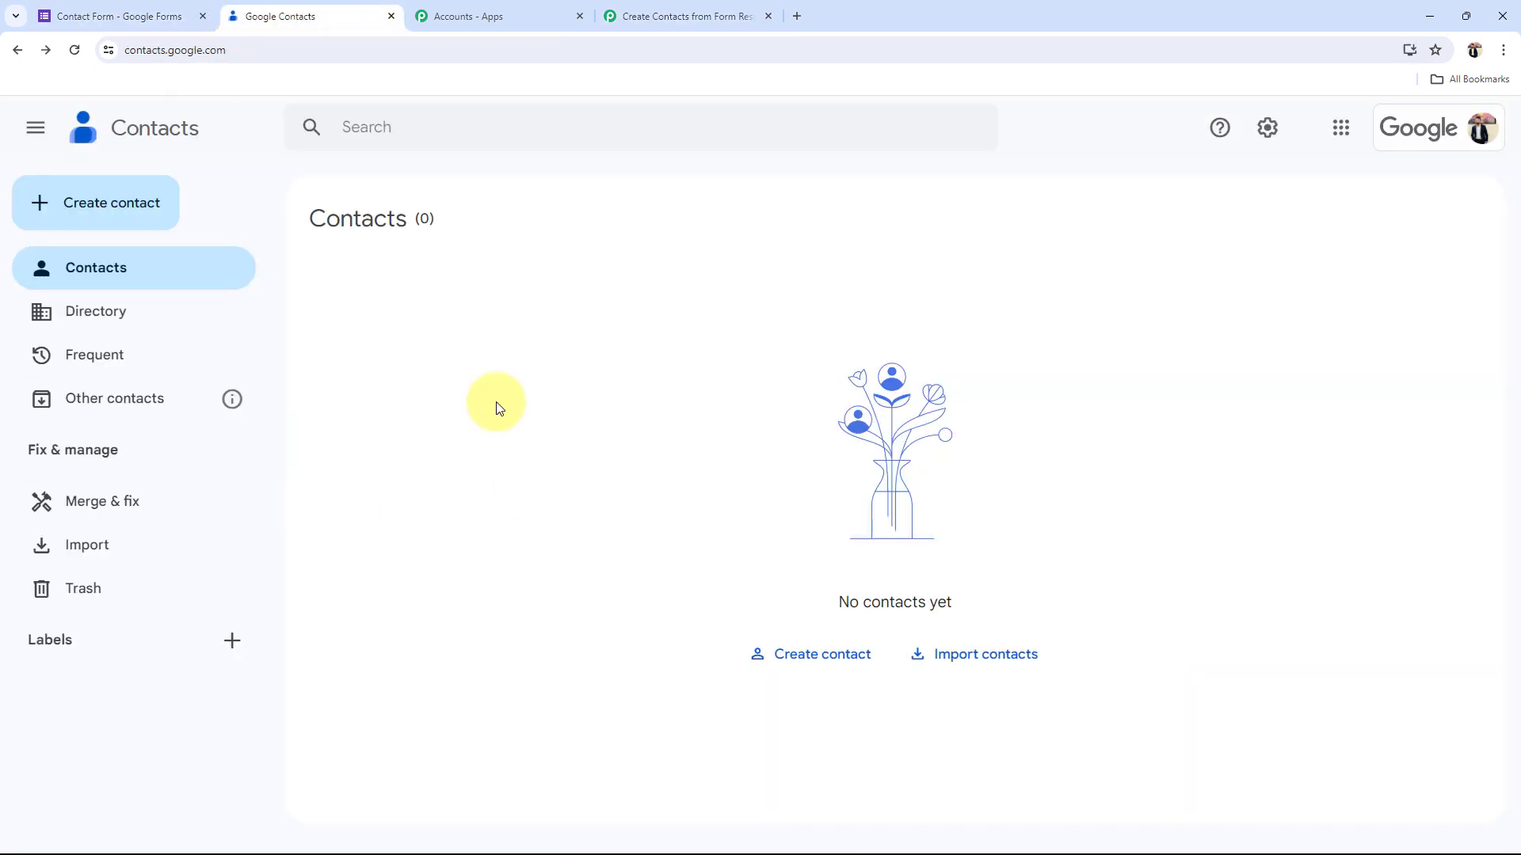
left_click(695, 12)
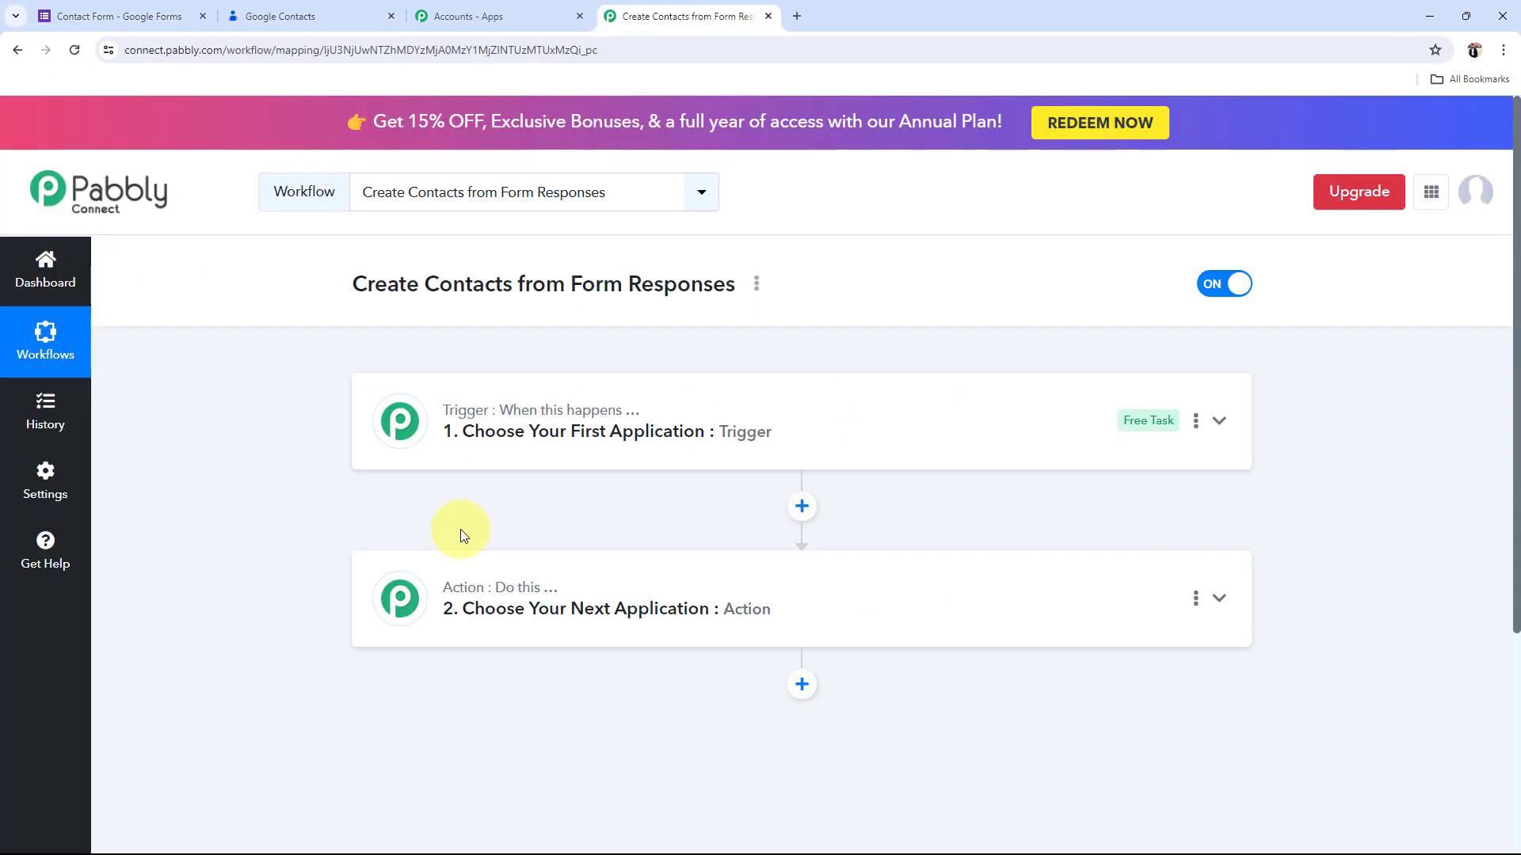
Step: Set the workflow's trigger to Google Forms with the New Response Received event and collapse the trigger step
left_click(474, 434)
left_click(432, 537)
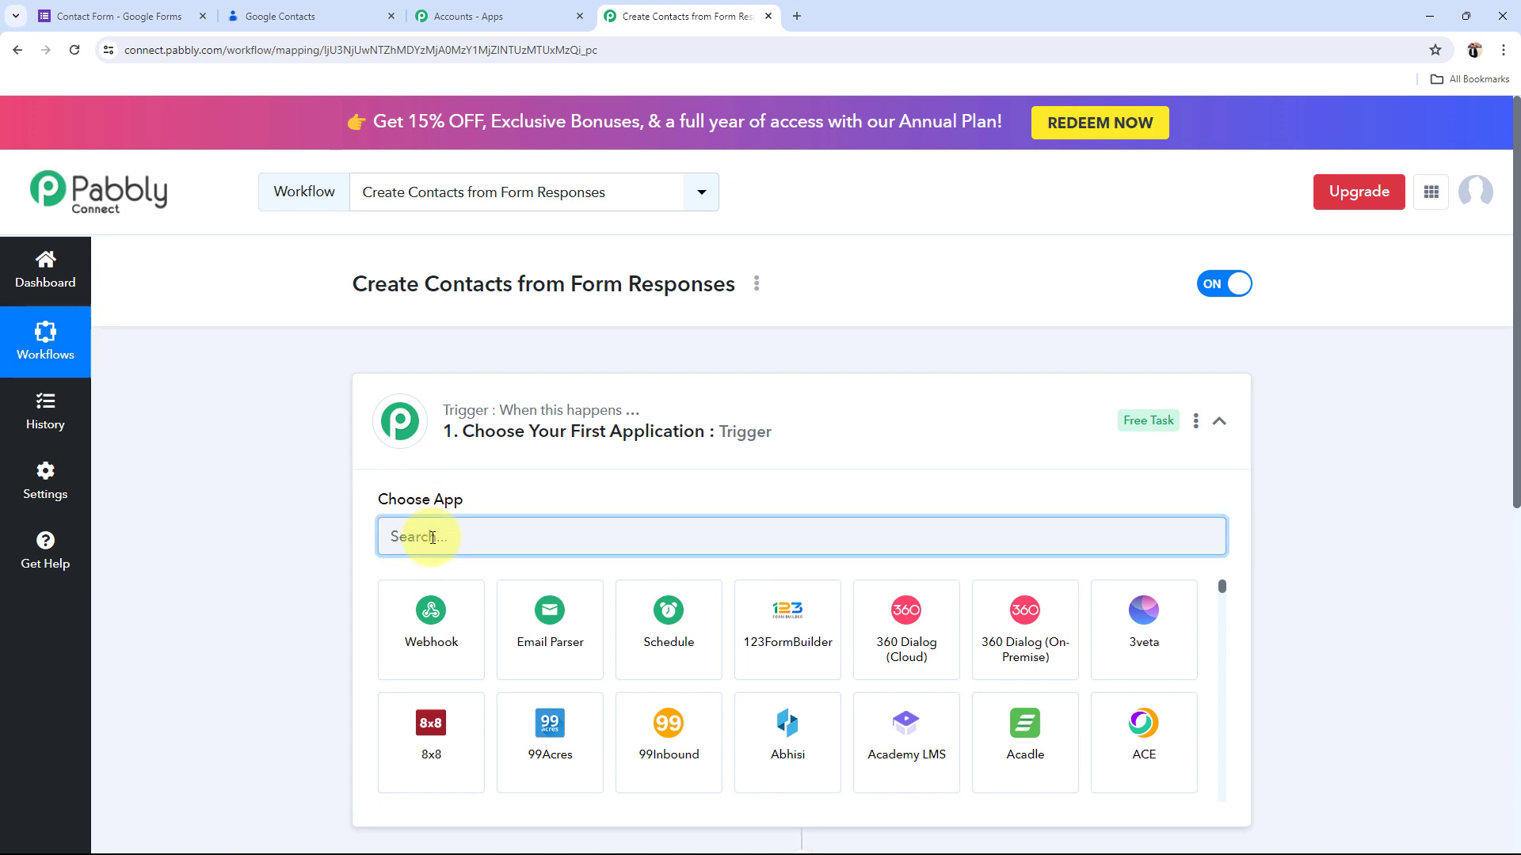
type("goog")
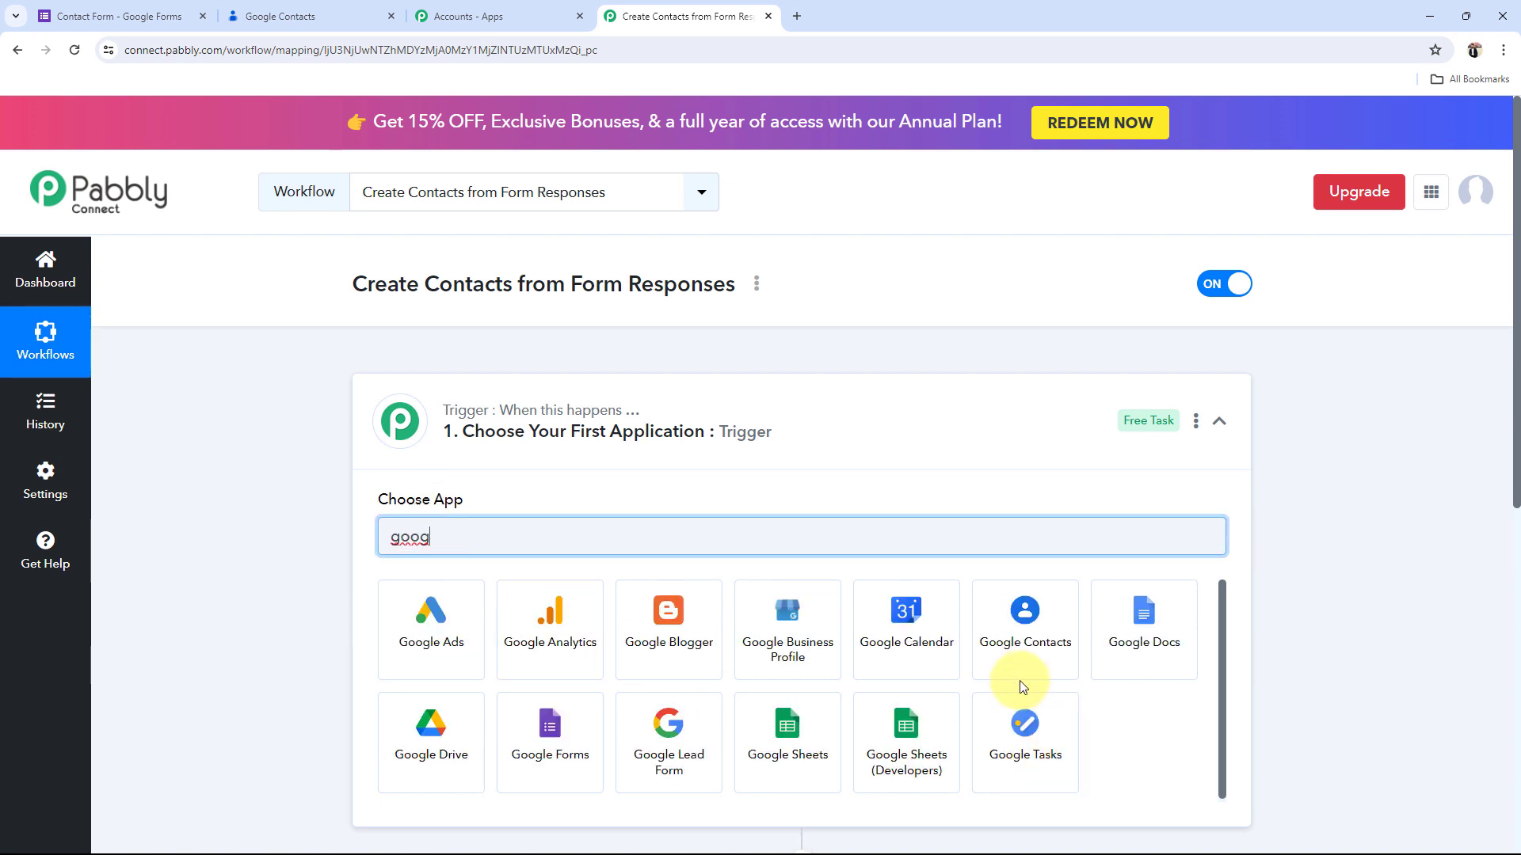
left_click(584, 705)
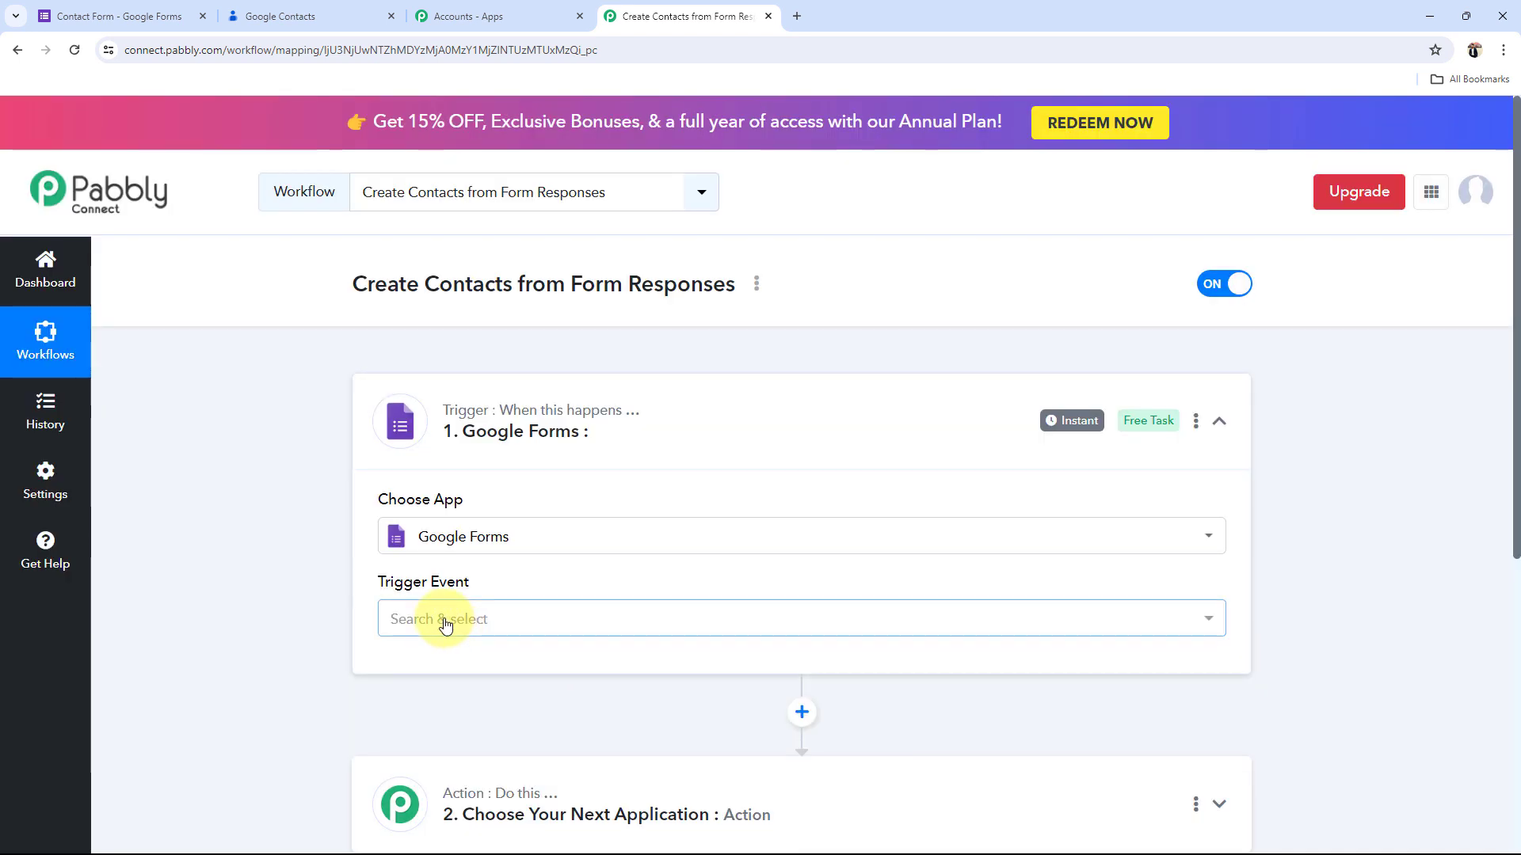
left_click(446, 625)
left_click(443, 712)
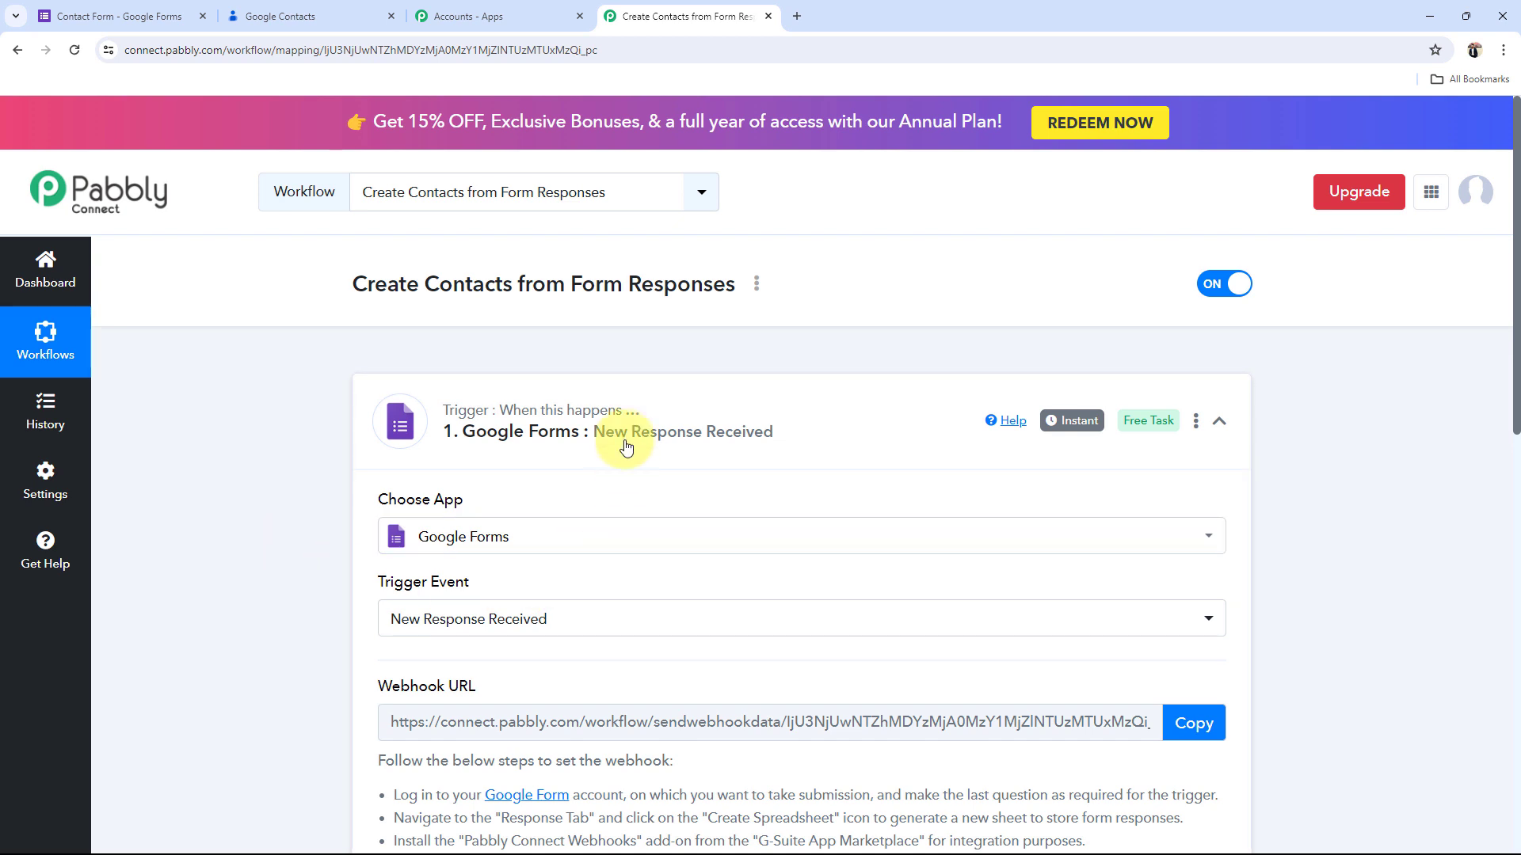
left_click(363, 424)
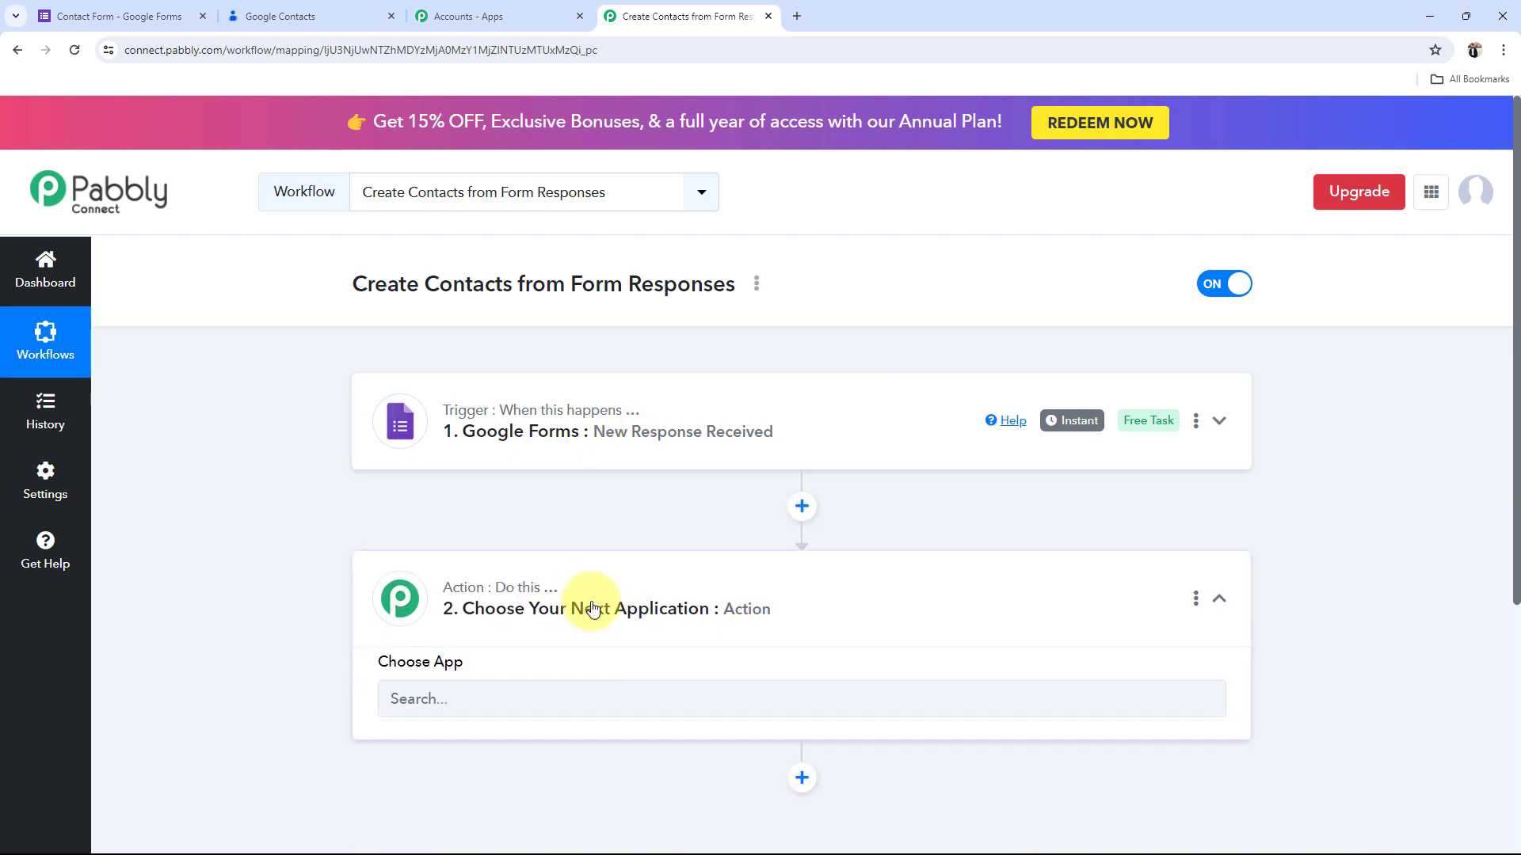
Step: Set the workflow's action to Google Contacts with the Create Contact event and collapse the action step
scroll(592, 608, "down", 3)
left_click(444, 425)
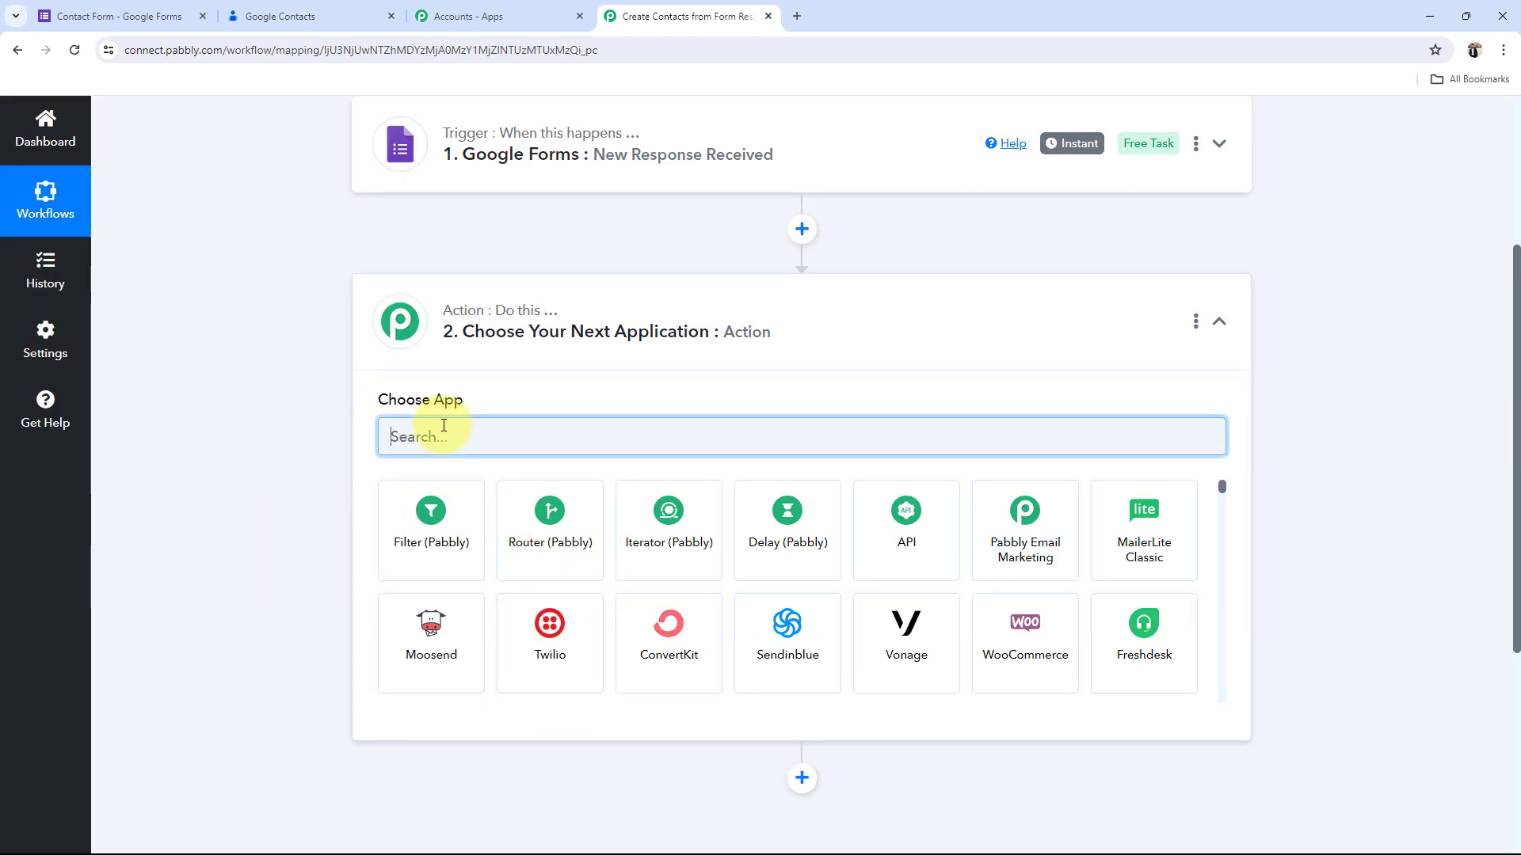
type("googl")
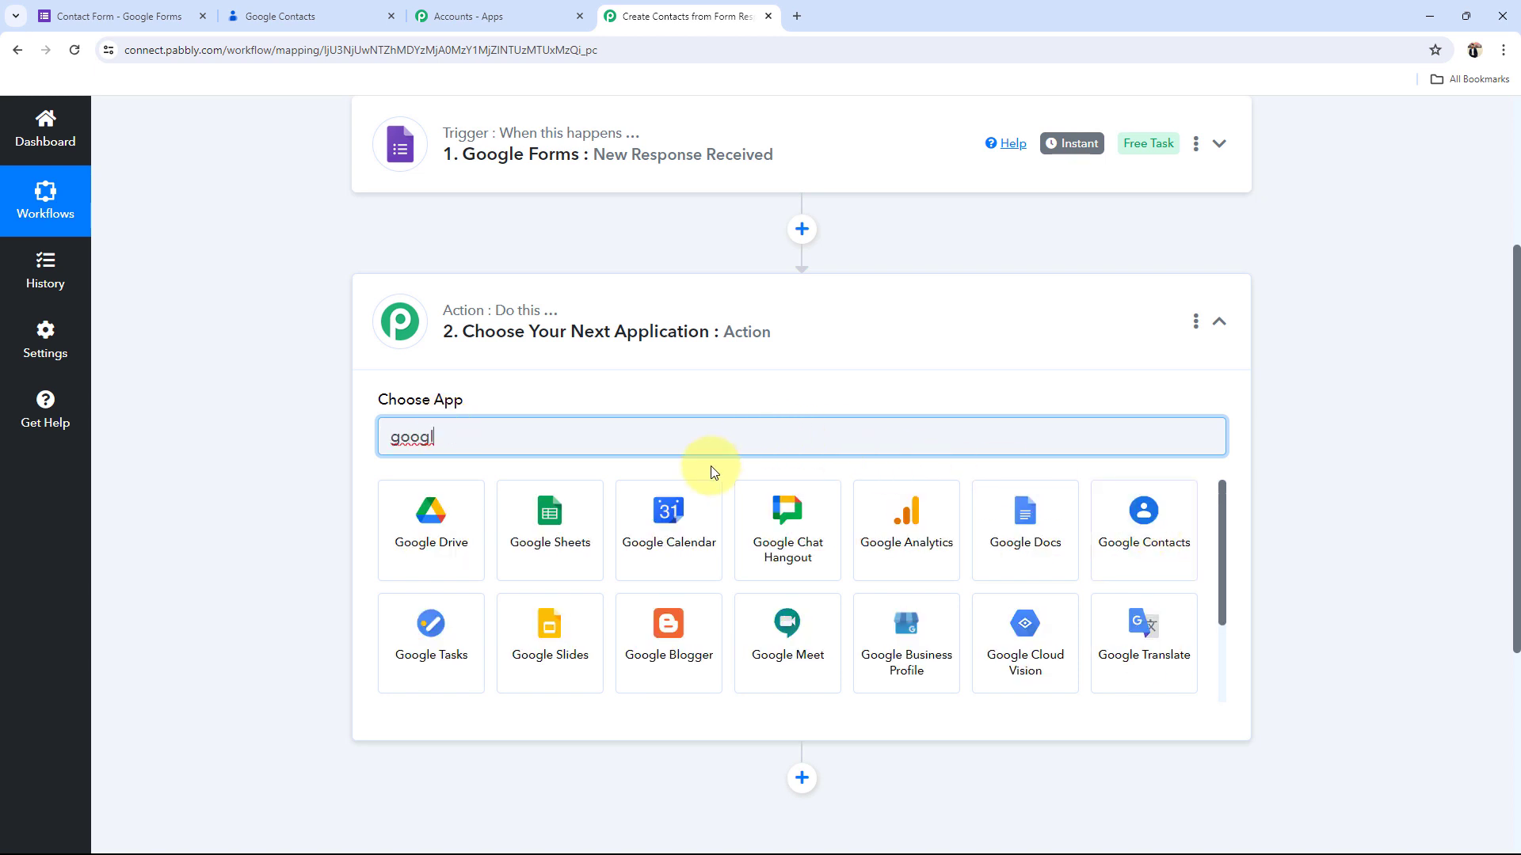
left_click(1143, 509)
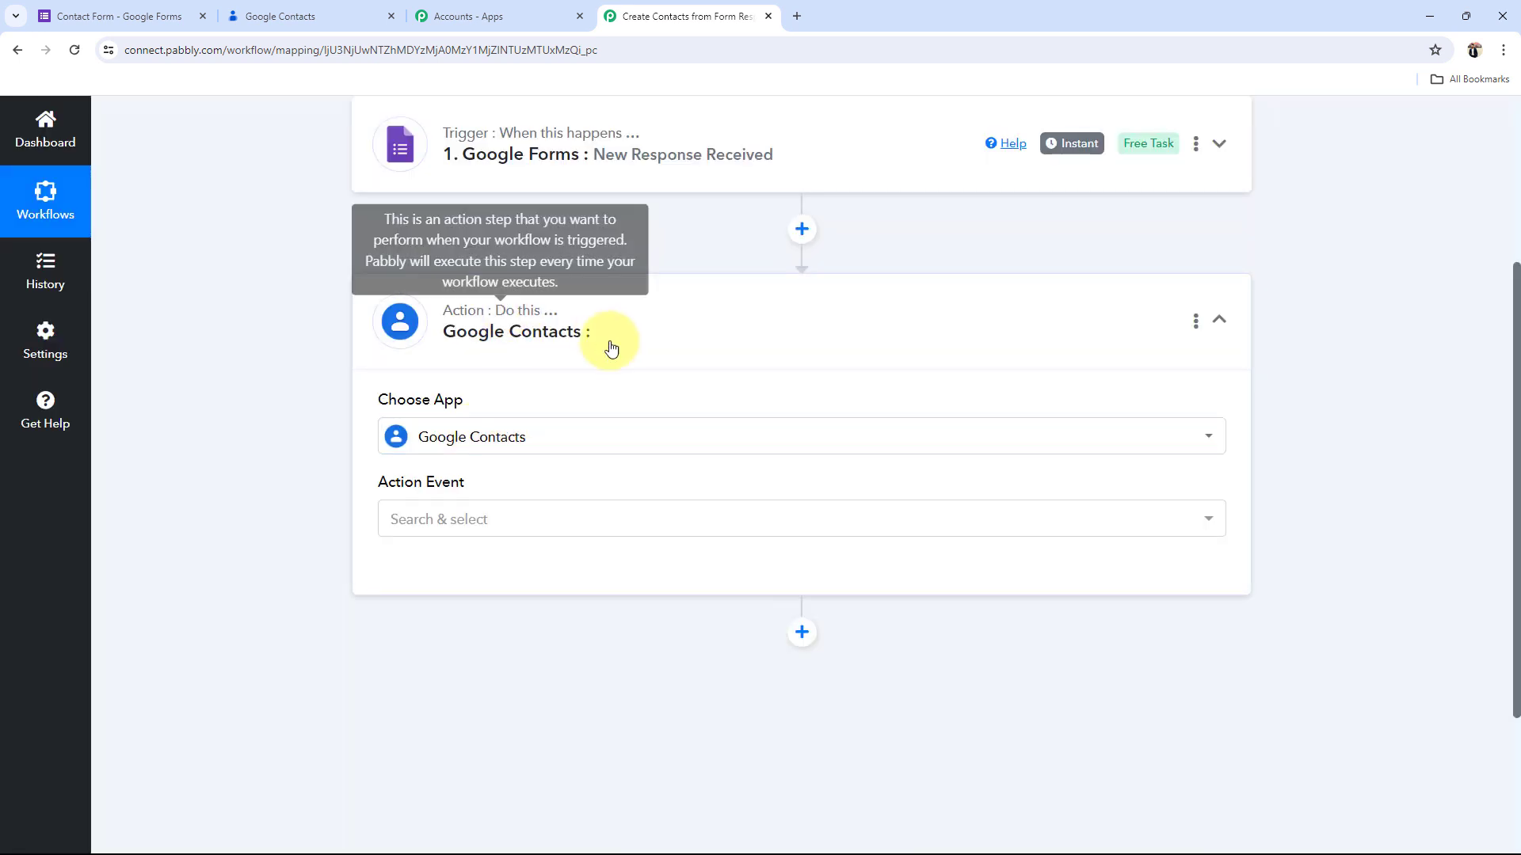
left_click(440, 525)
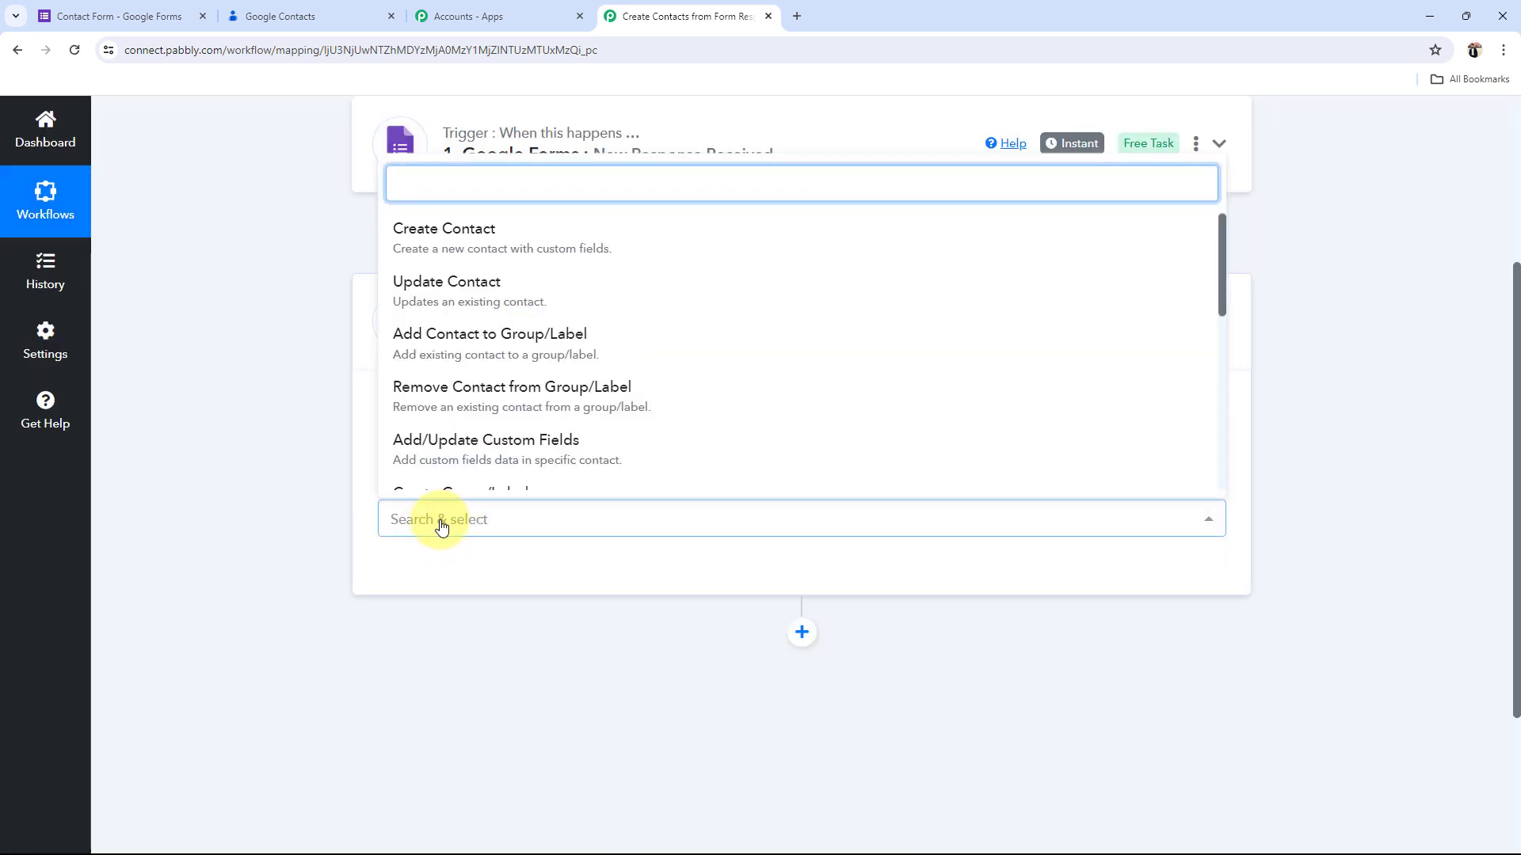
left_click(443, 233)
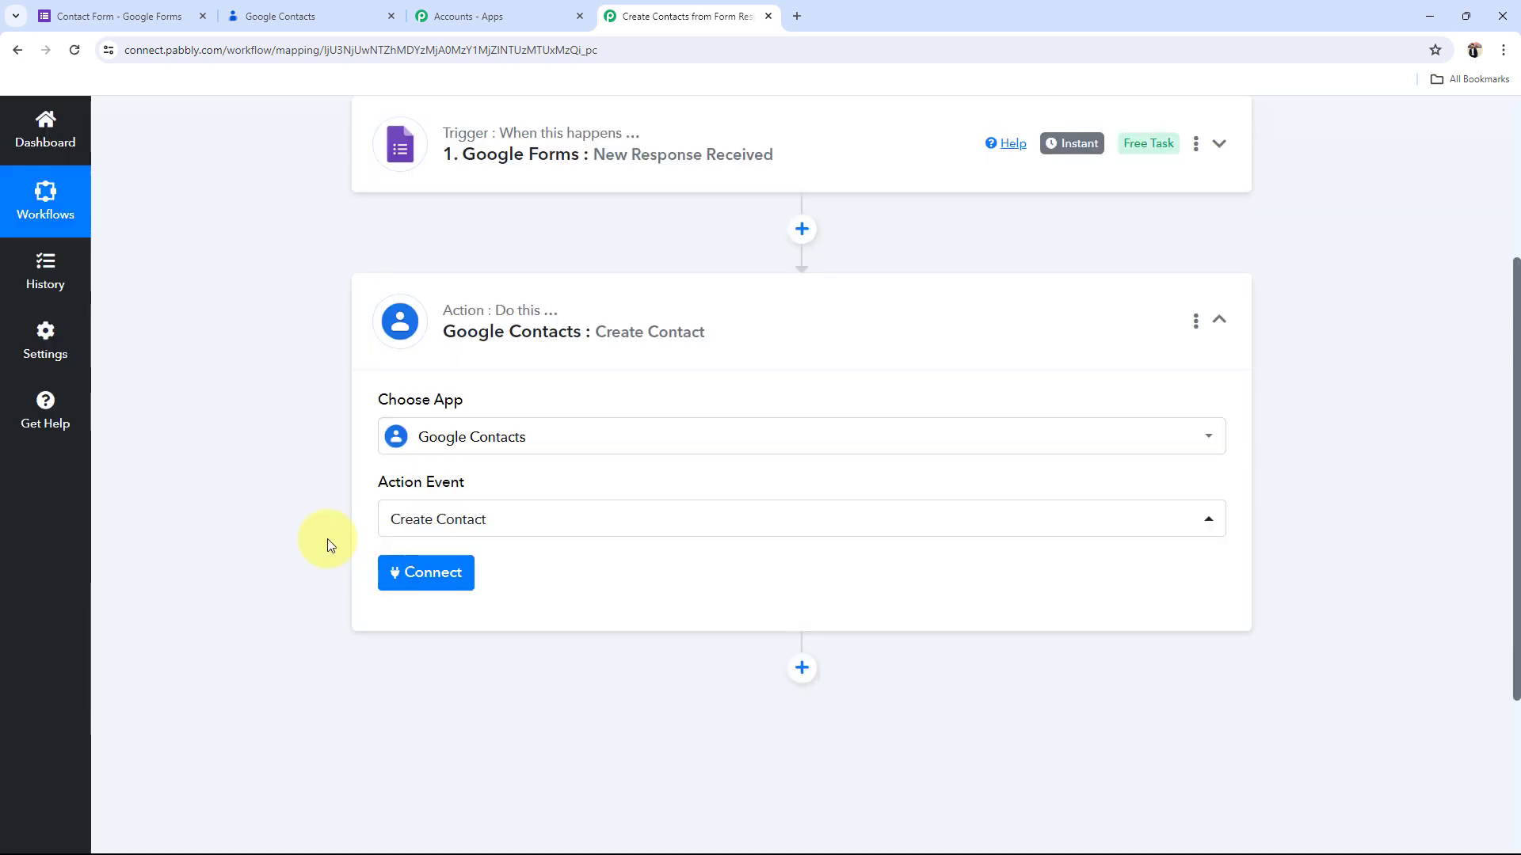
left_click(620, 308)
scroll(247, 513, "up", 3)
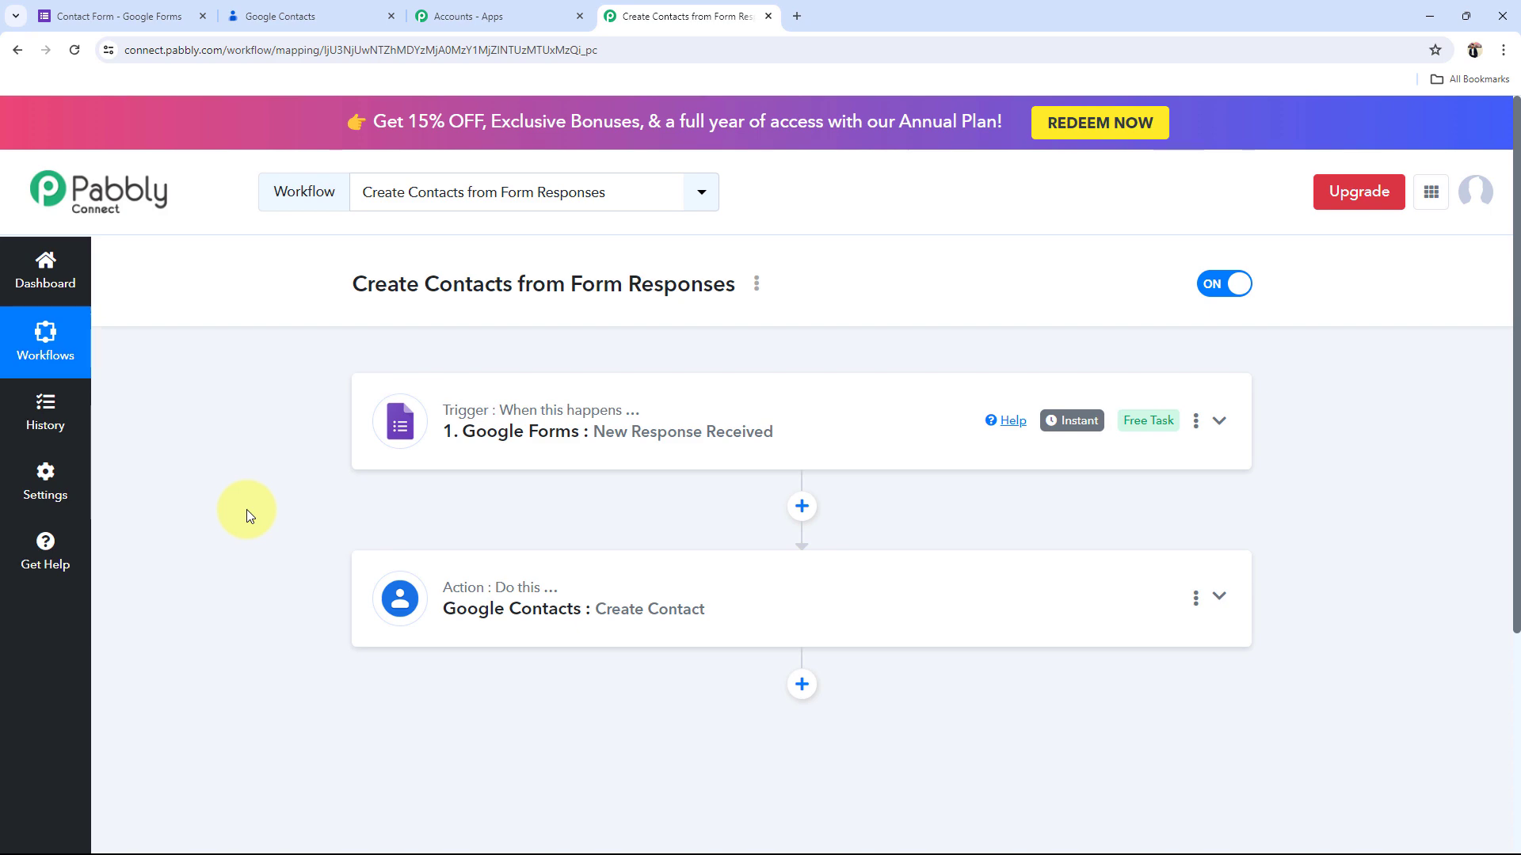
Step: Expand the Google Forms trigger and examine its webhook URL and setup instructions
left_click(645, 443)
scroll(359, 633, "down", 7)
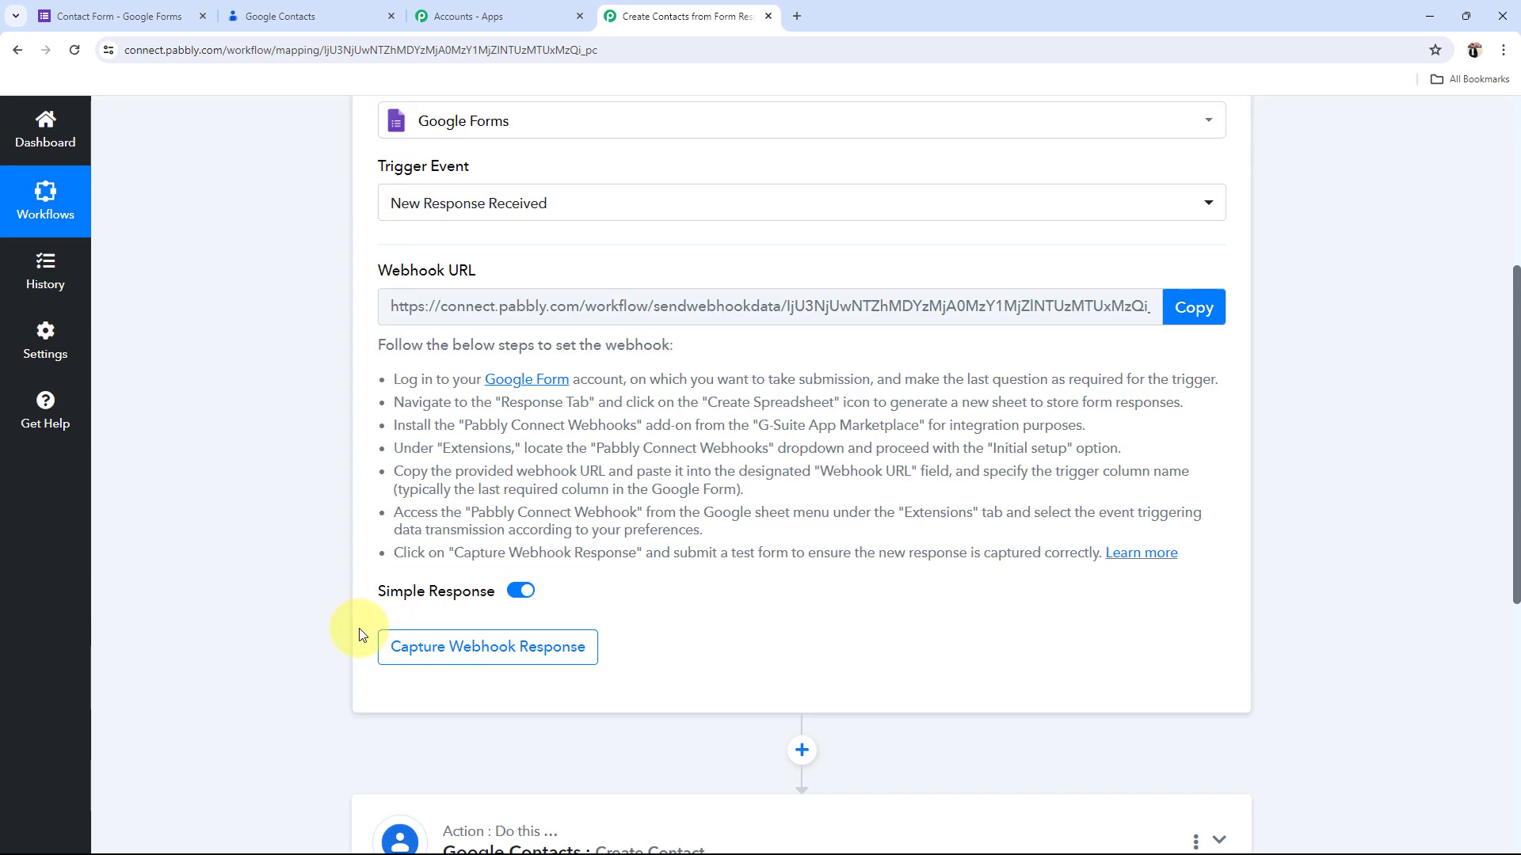
scroll(407, 519, "up", 3)
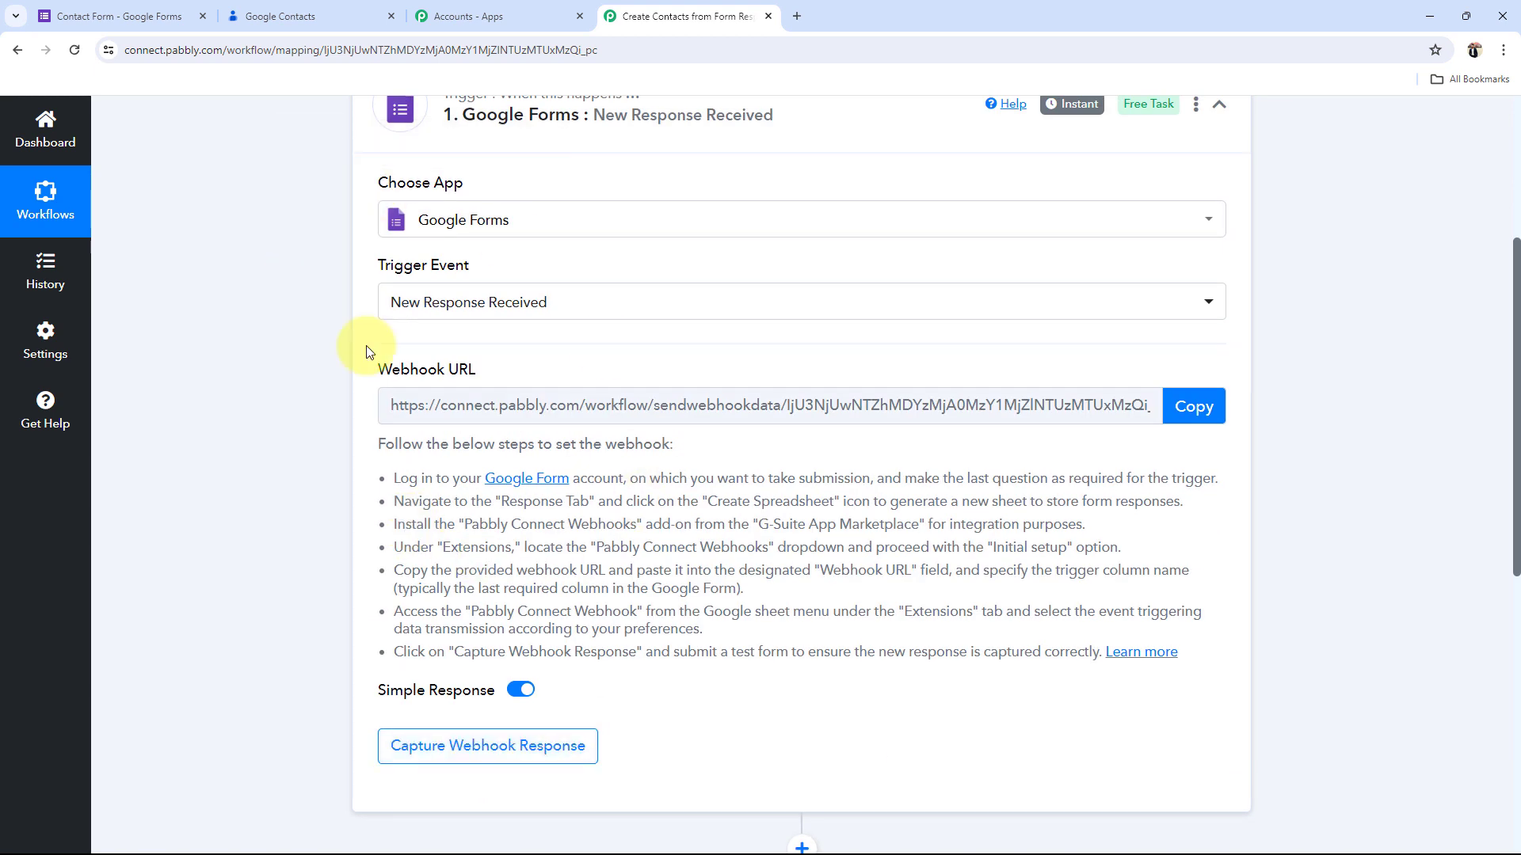
Step: Examine the trigger's Webhook URL section alongside the Contact Form's questions in Google Forms, returning to the Pabbly Connect workflow
scroll(466, 427, "up", 1)
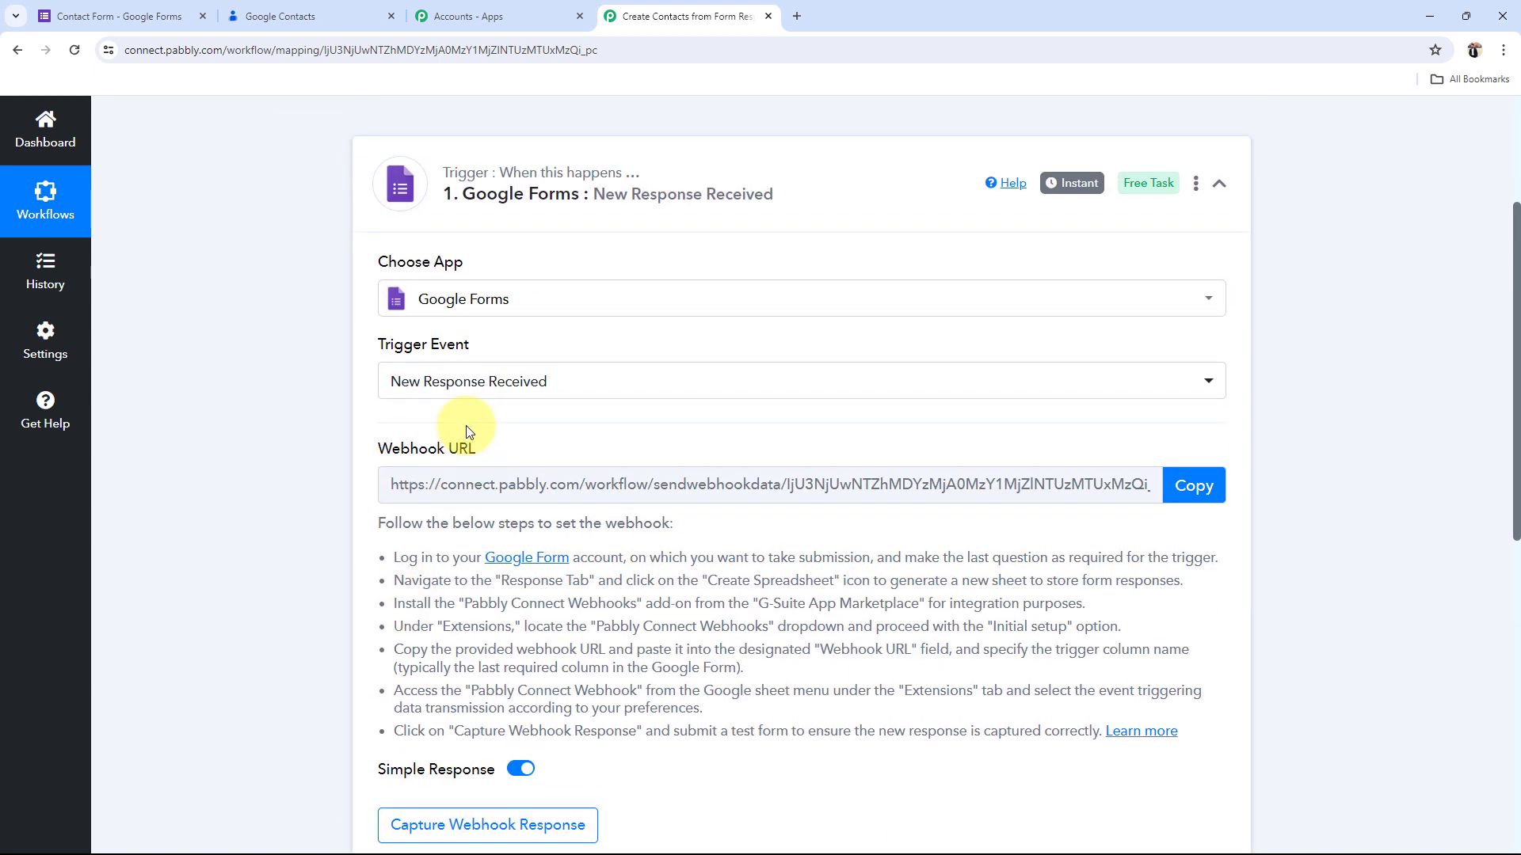
left_click(244, 384)
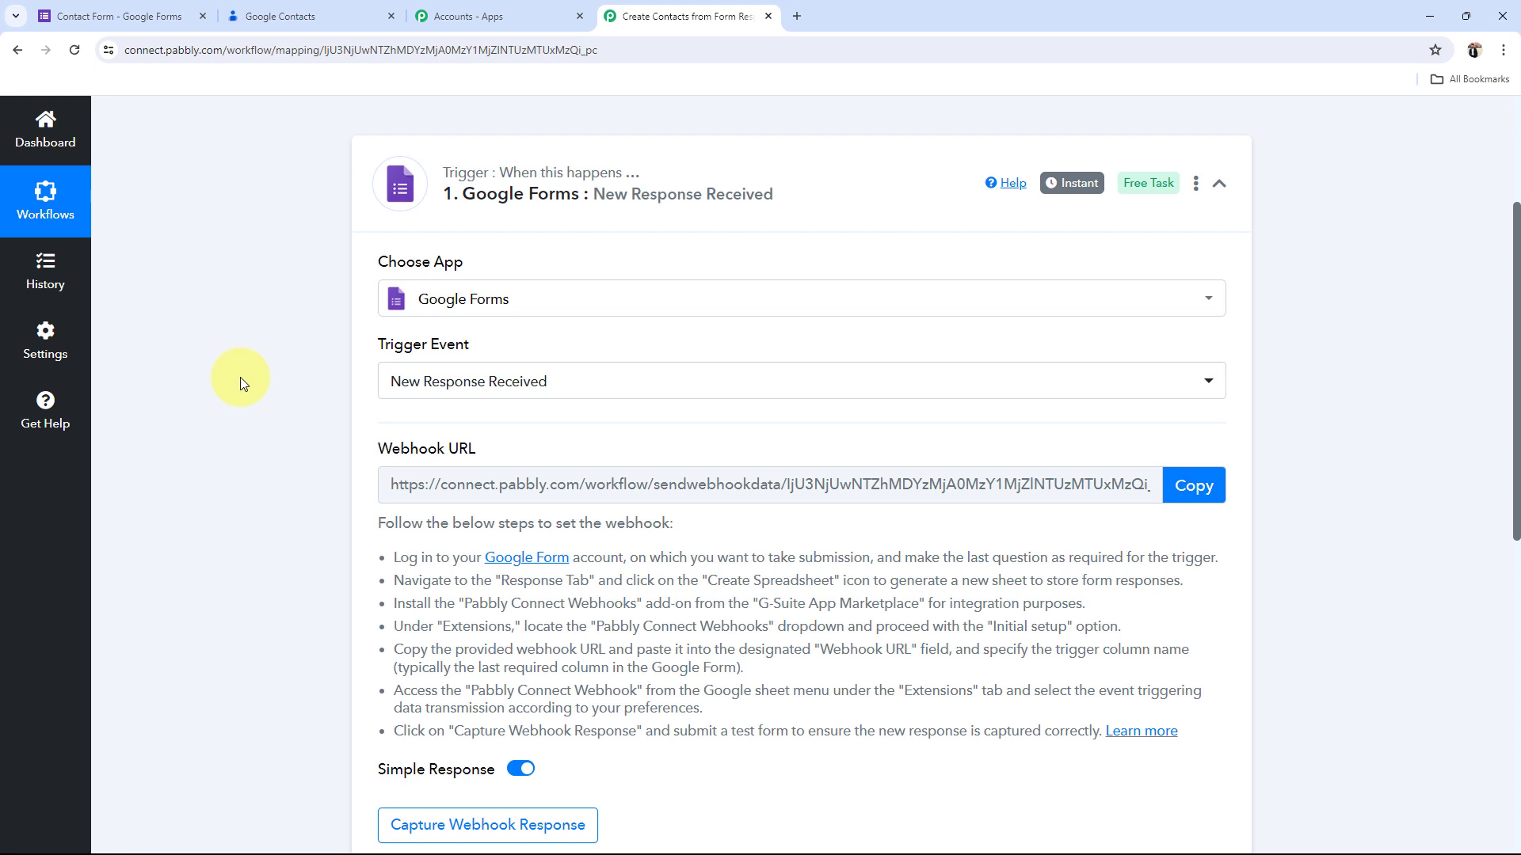
left_click(119, 16)
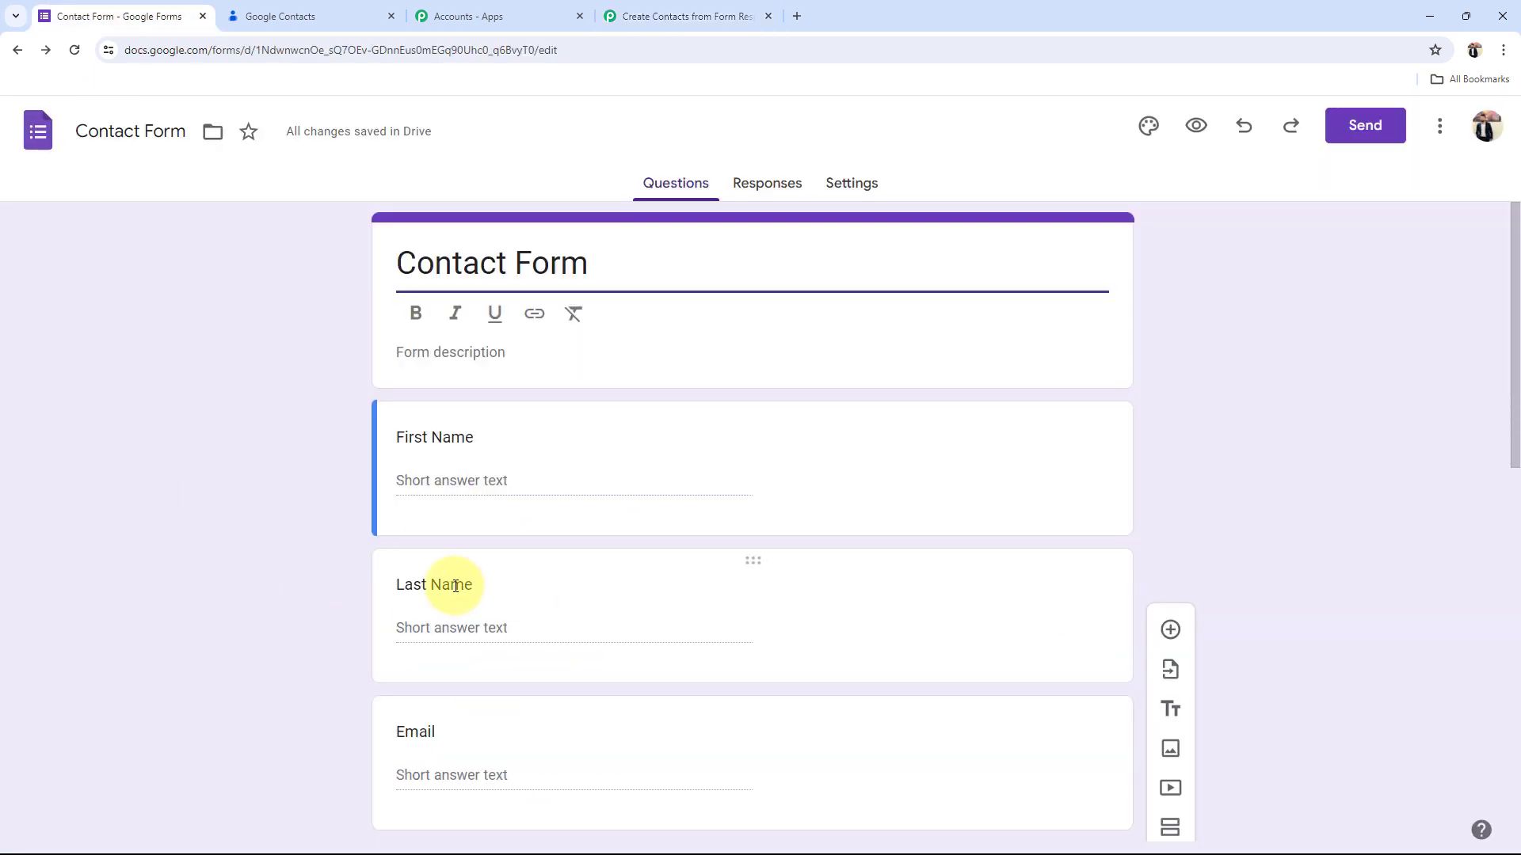
scroll(507, 539, "down", 2)
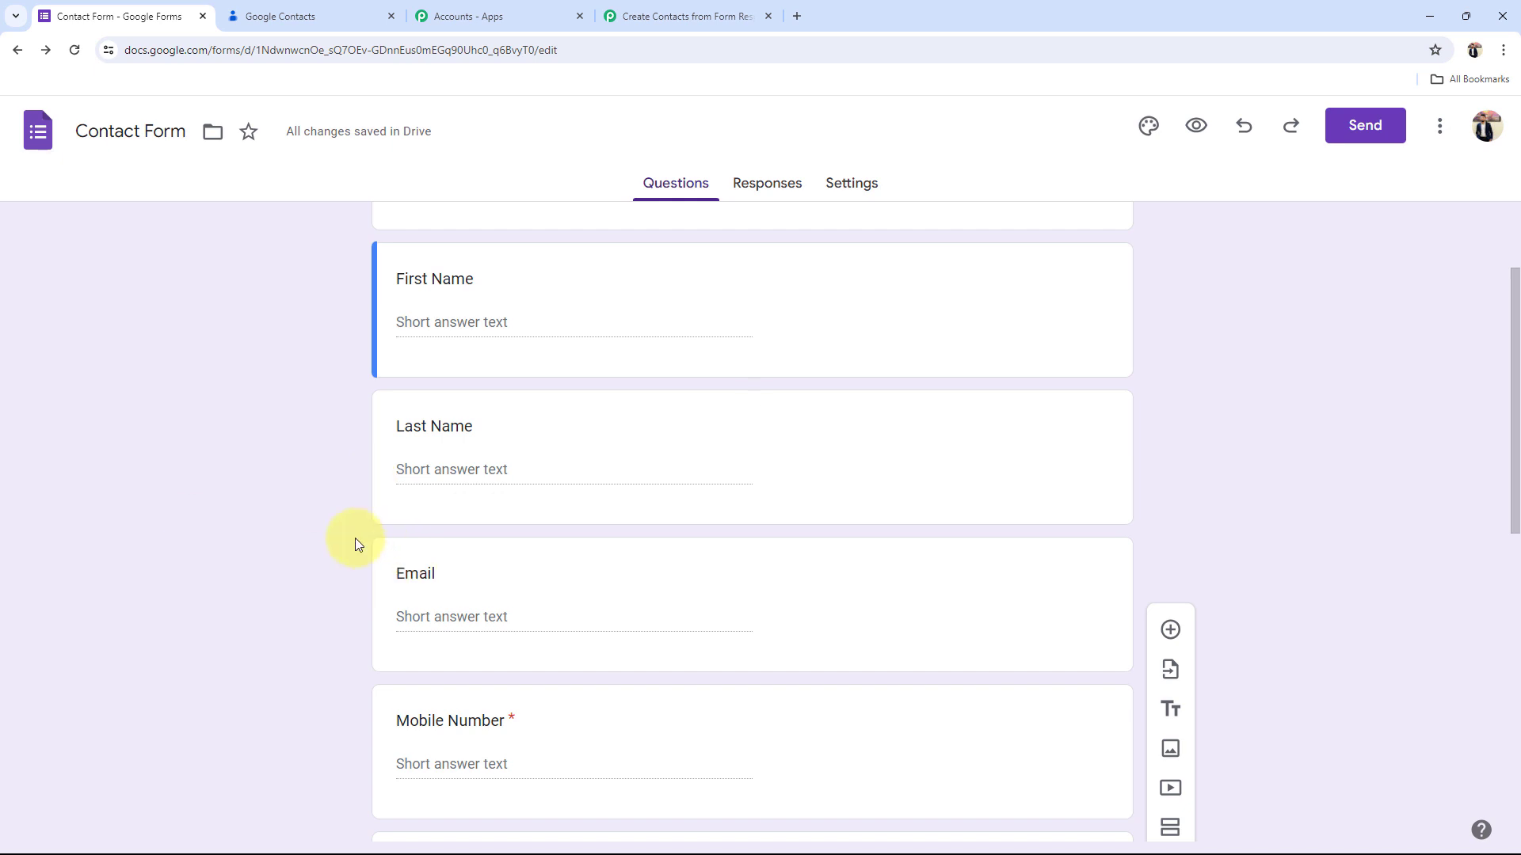
scroll(355, 544, "up", 2)
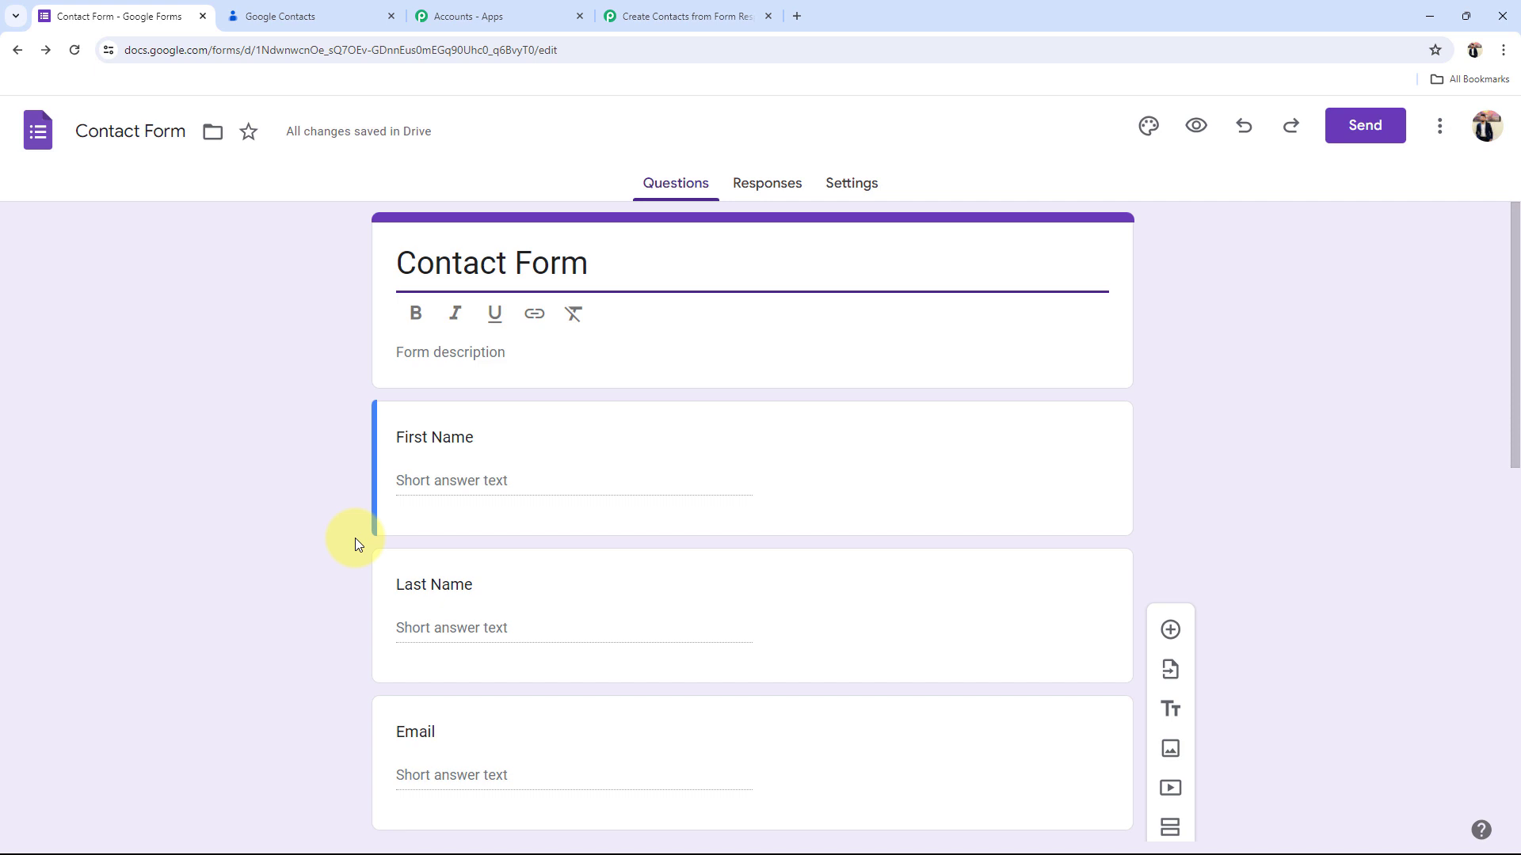
left_click(693, 16)
left_click_drag(382, 449, 490, 450)
left_click(253, 460)
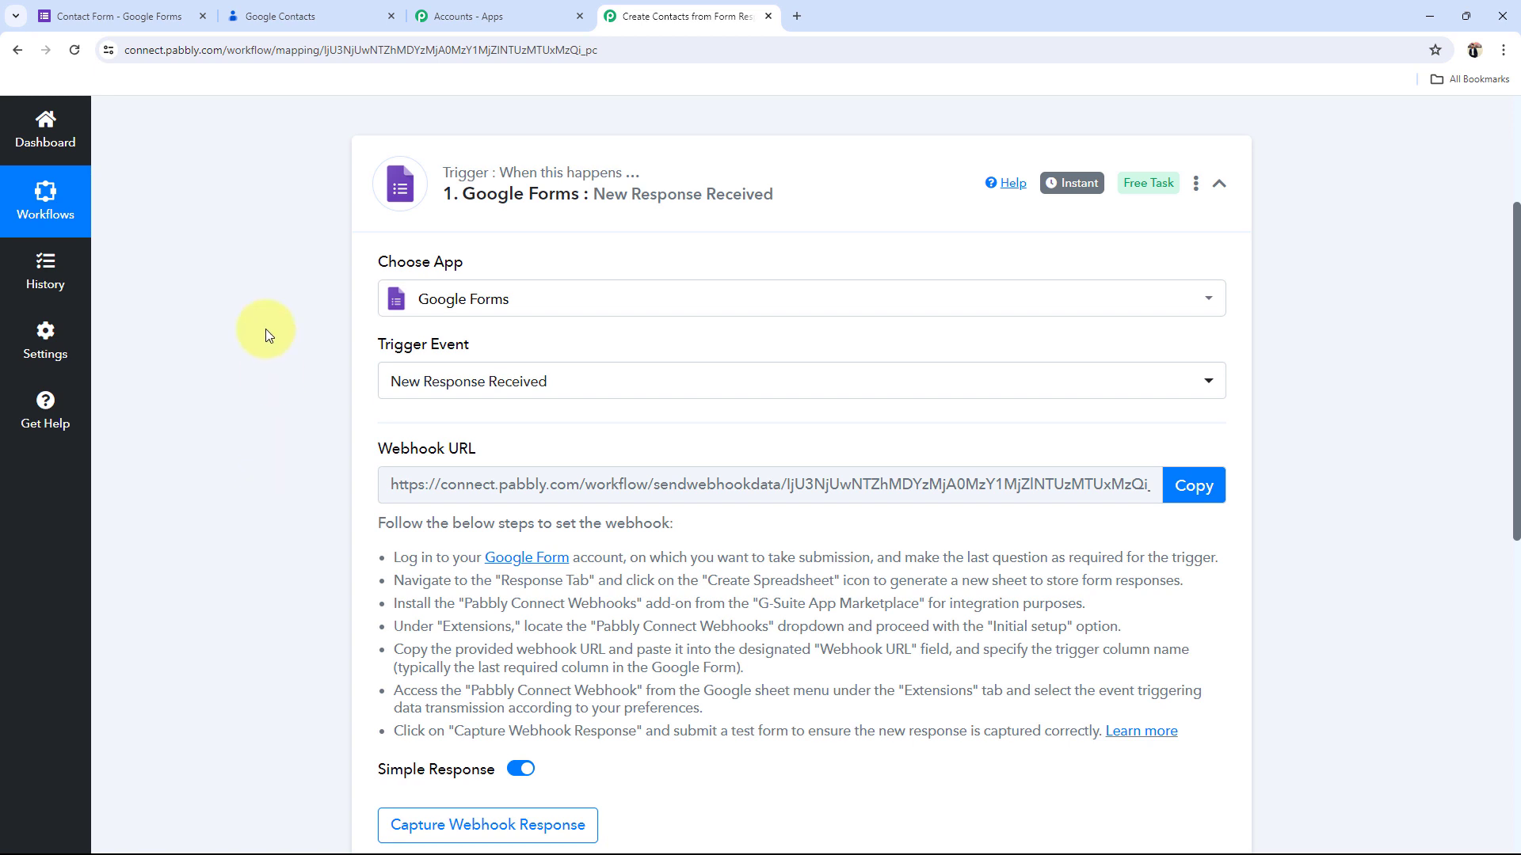
Step: In Google Forms, link the Contact Form's responses to a new spreadsheet named Contact Form (Responses)
left_click(133, 16)
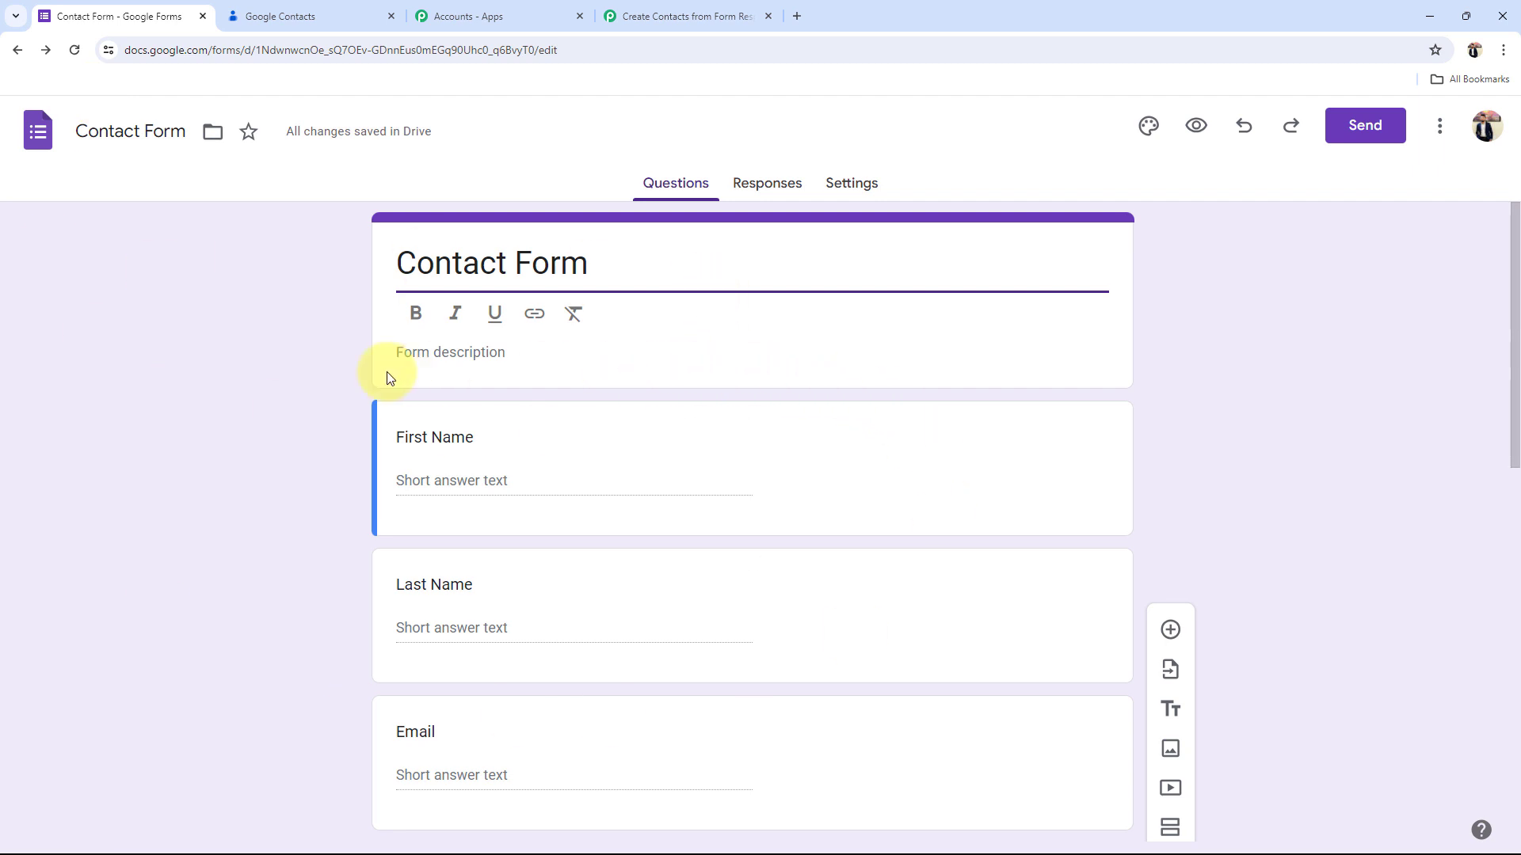
left_click(763, 191)
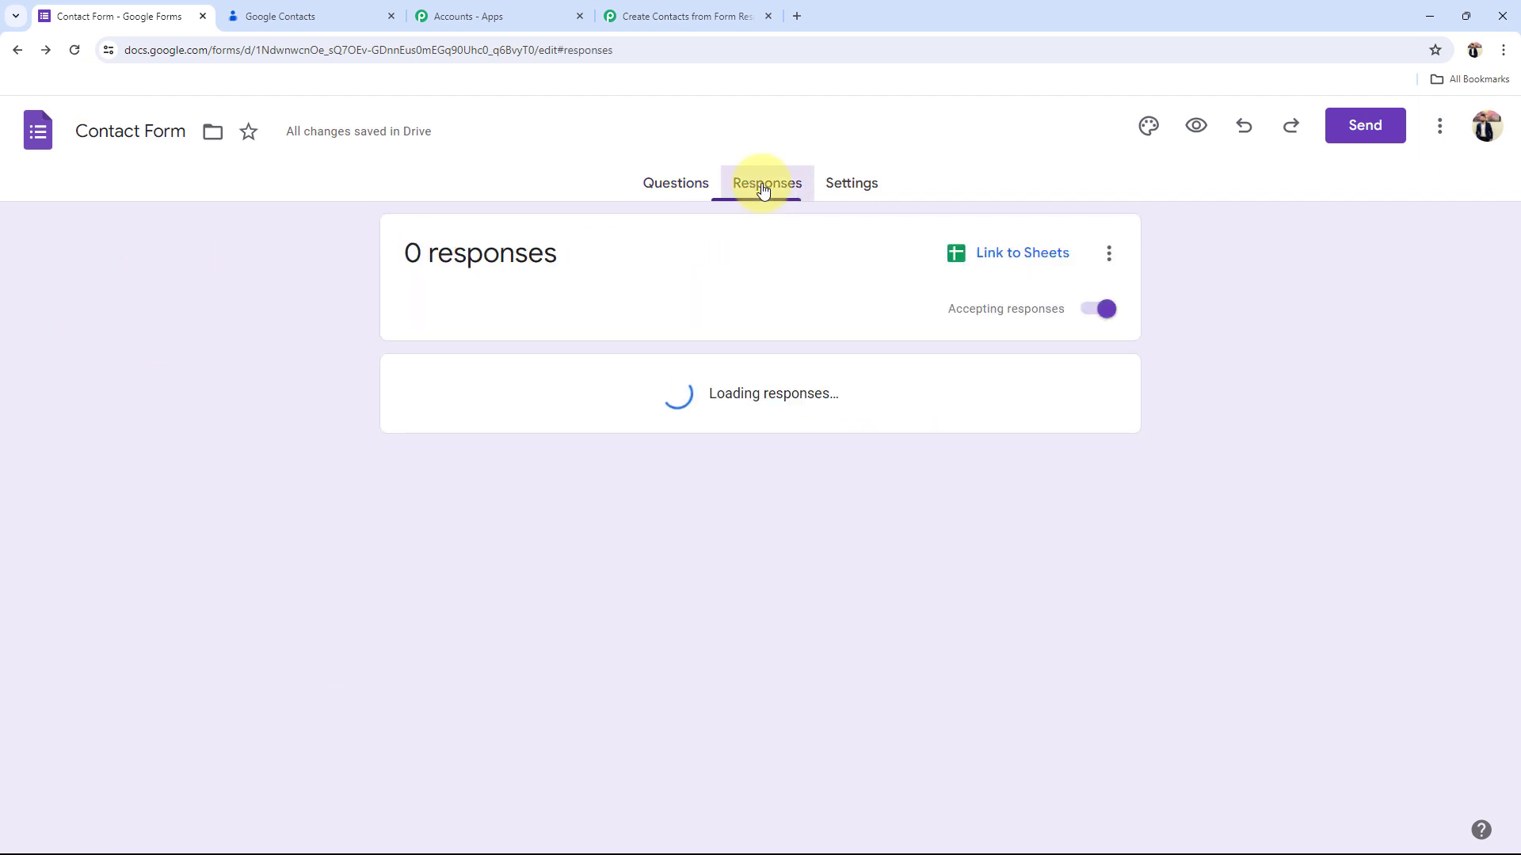
left_click(1002, 259)
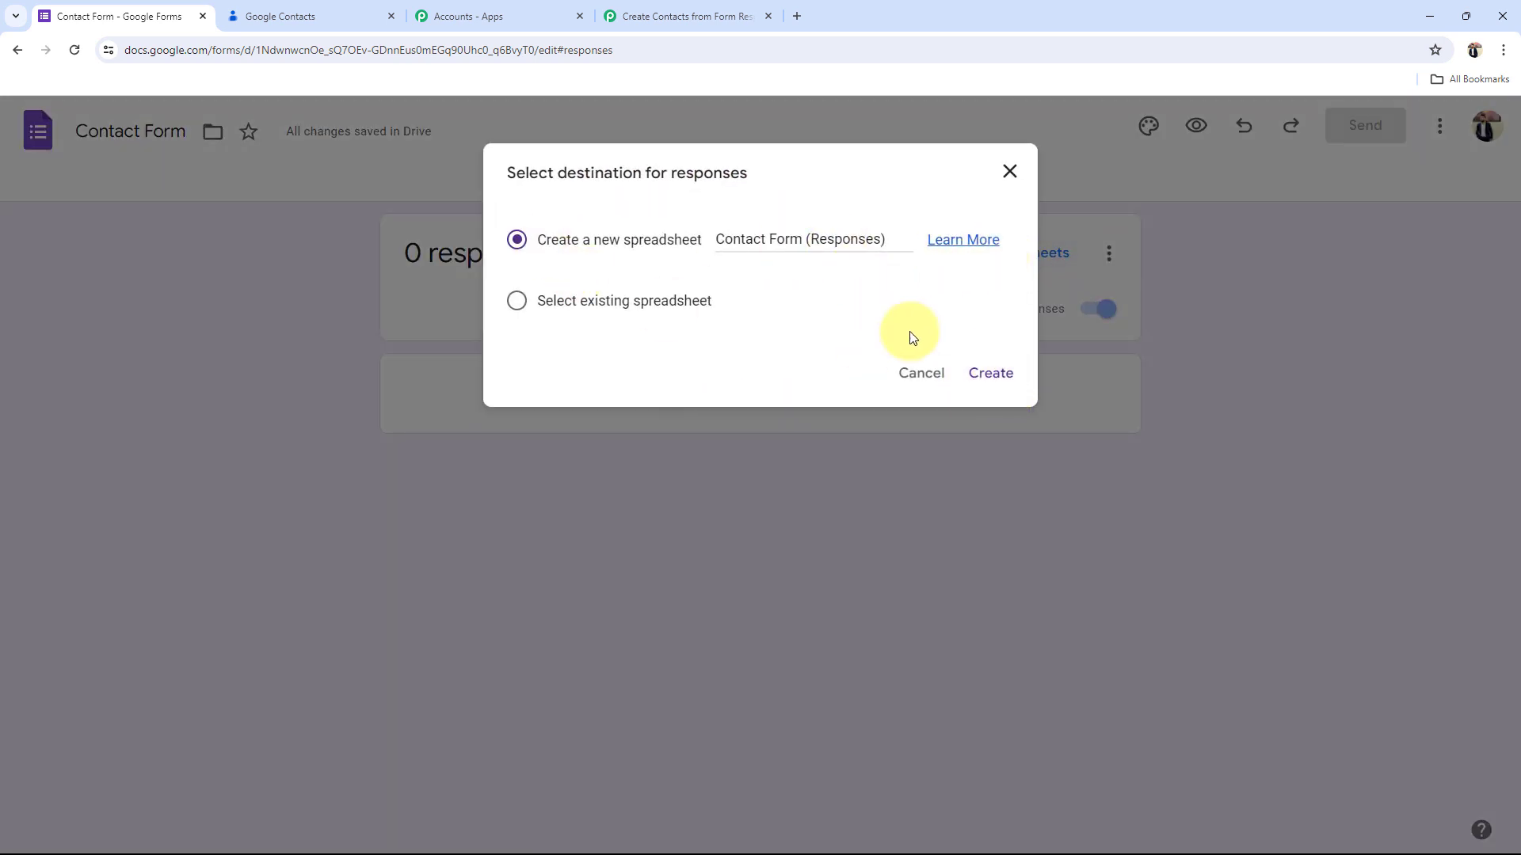
left_click(986, 377)
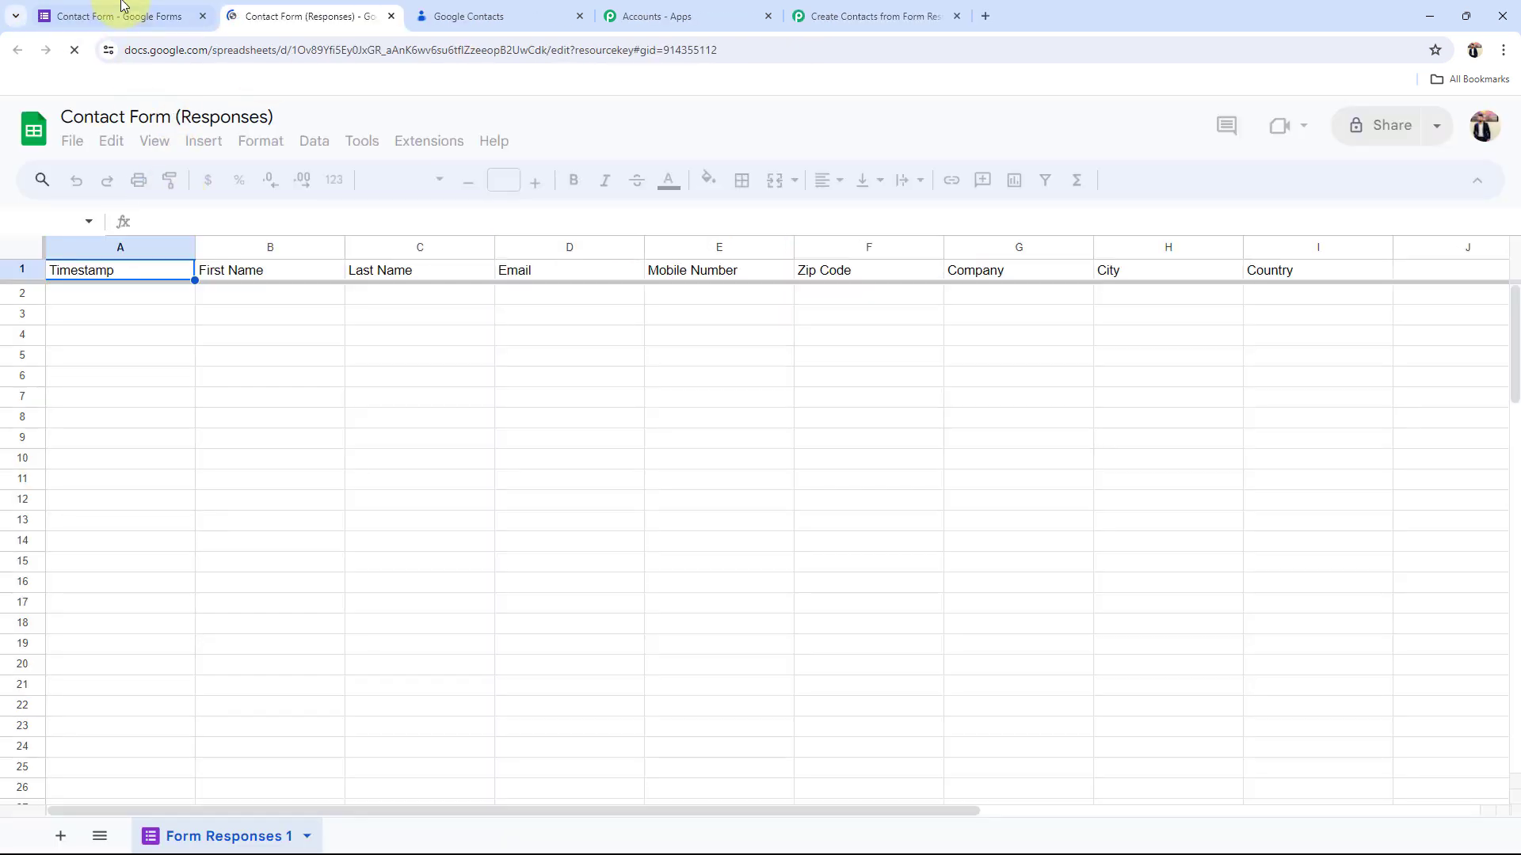
Step: Compare the Contact Form's questions with the column headers in the linked responses spreadsheet
left_click(88, 15)
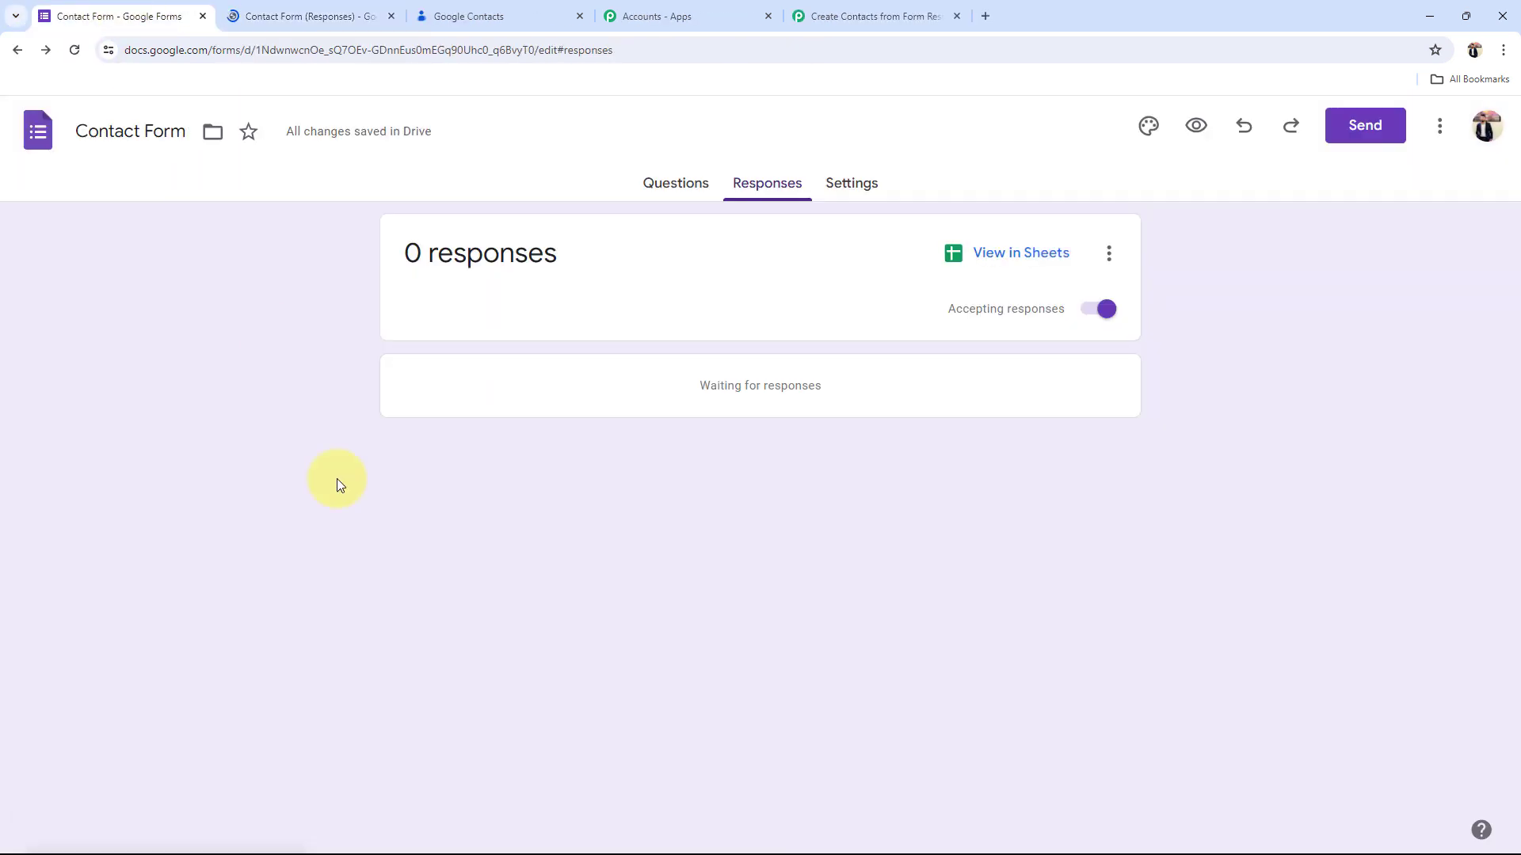
left_click(659, 183)
scroll(485, 662, "down", 4)
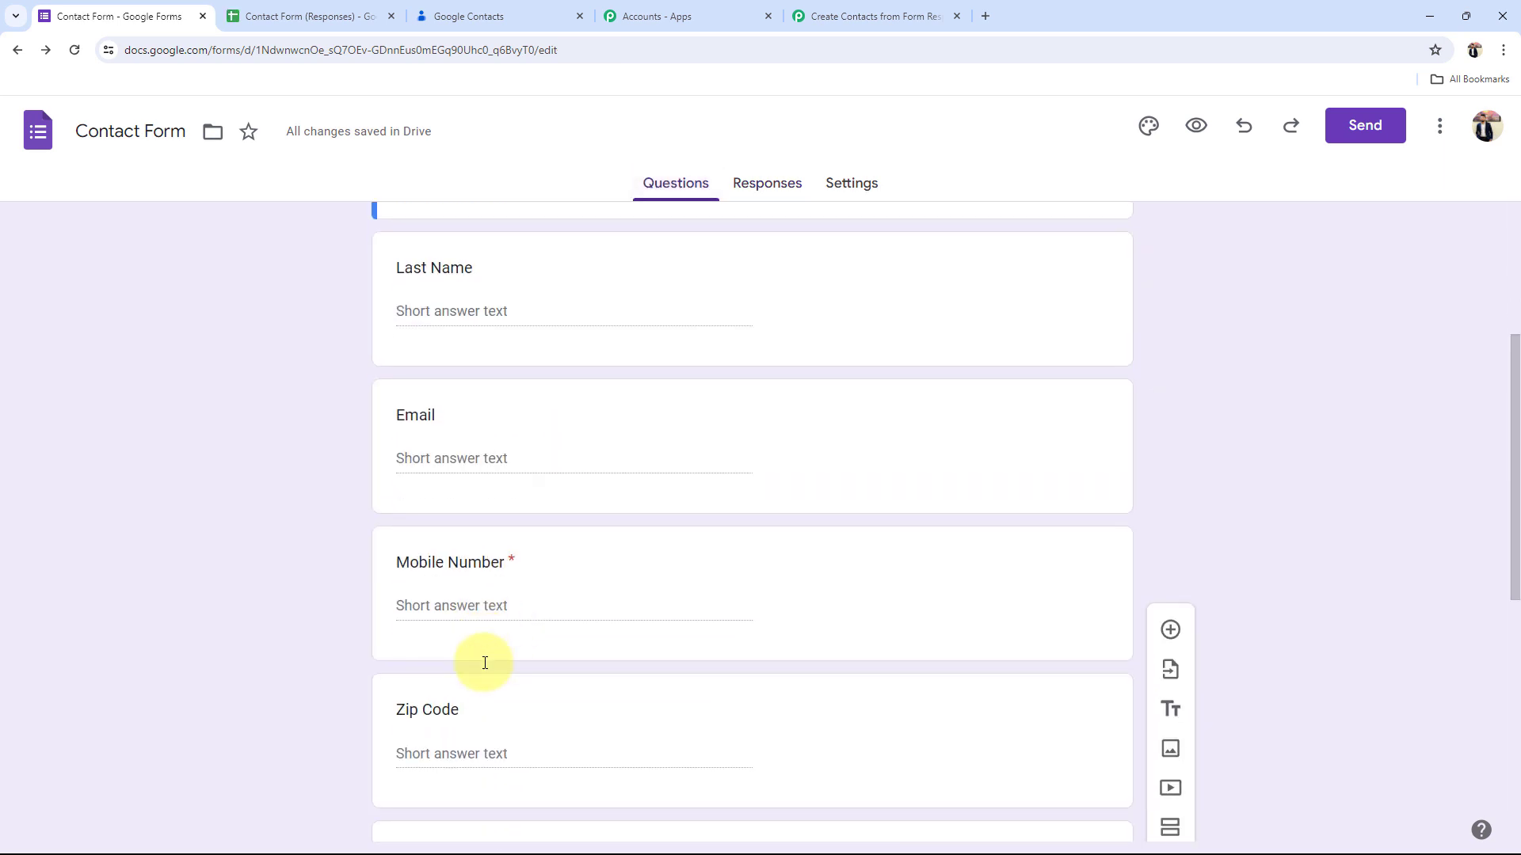
scroll(486, 669, "up", 5)
left_click(277, 16)
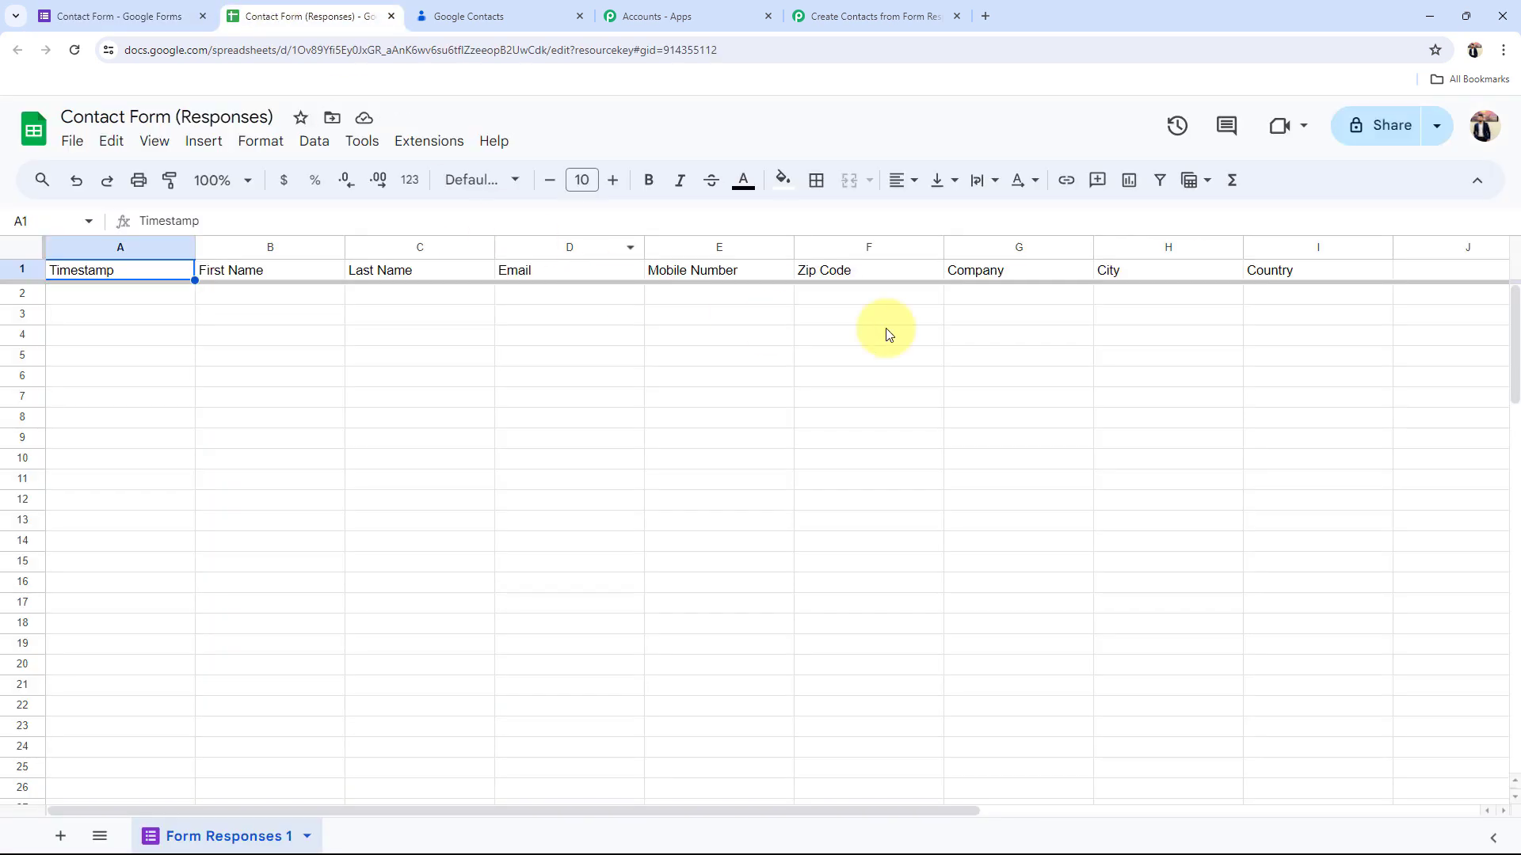
Step: Format header cells A1:I1 as bold, size 12 with a pale blue fill, and widen the Email column
left_click_drag(1318, 273, 142, 268)
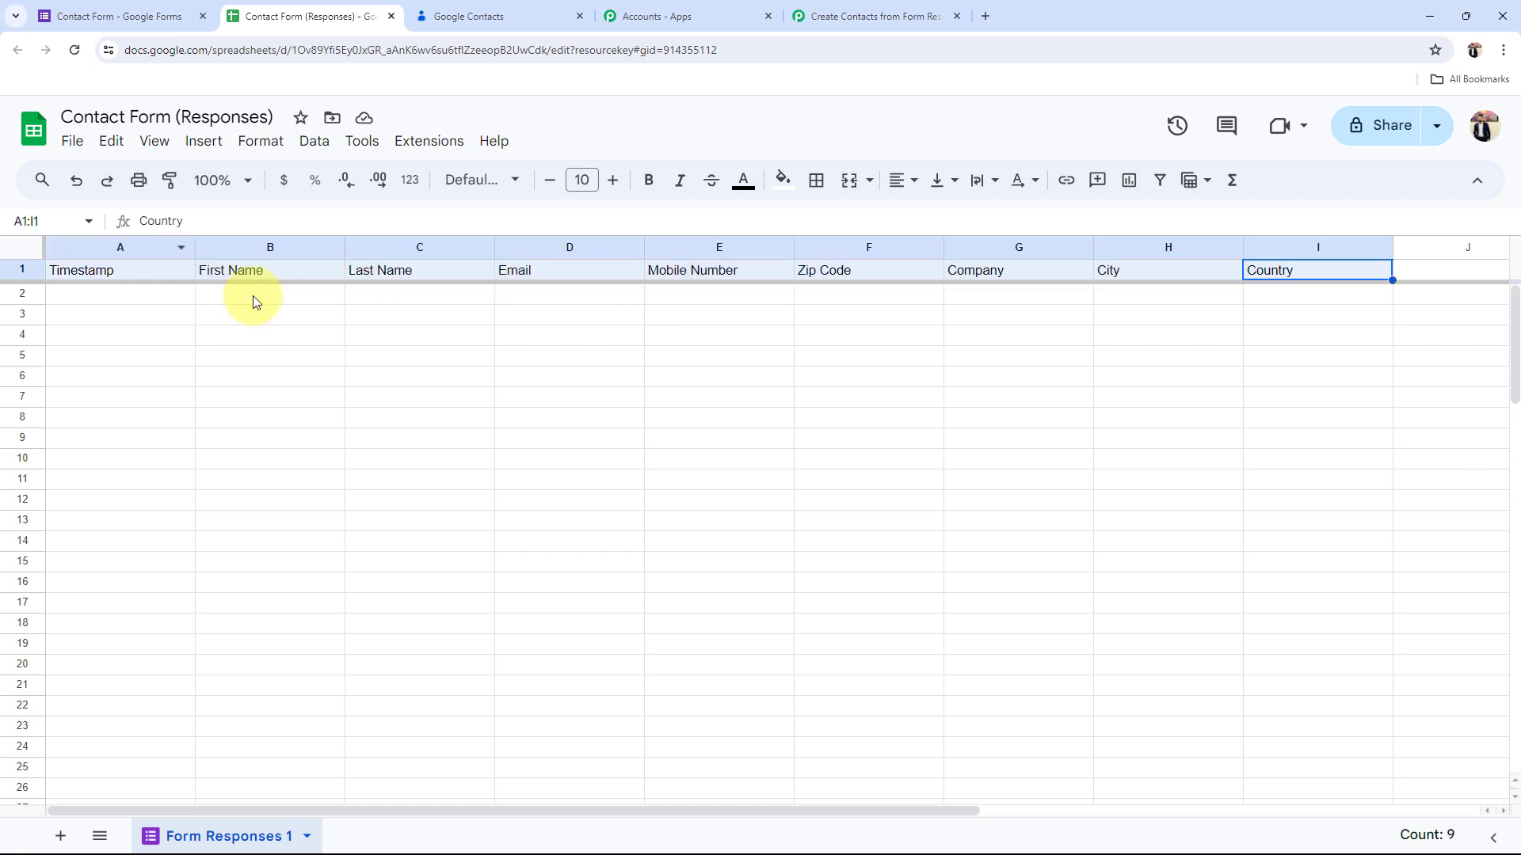
left_click(647, 182)
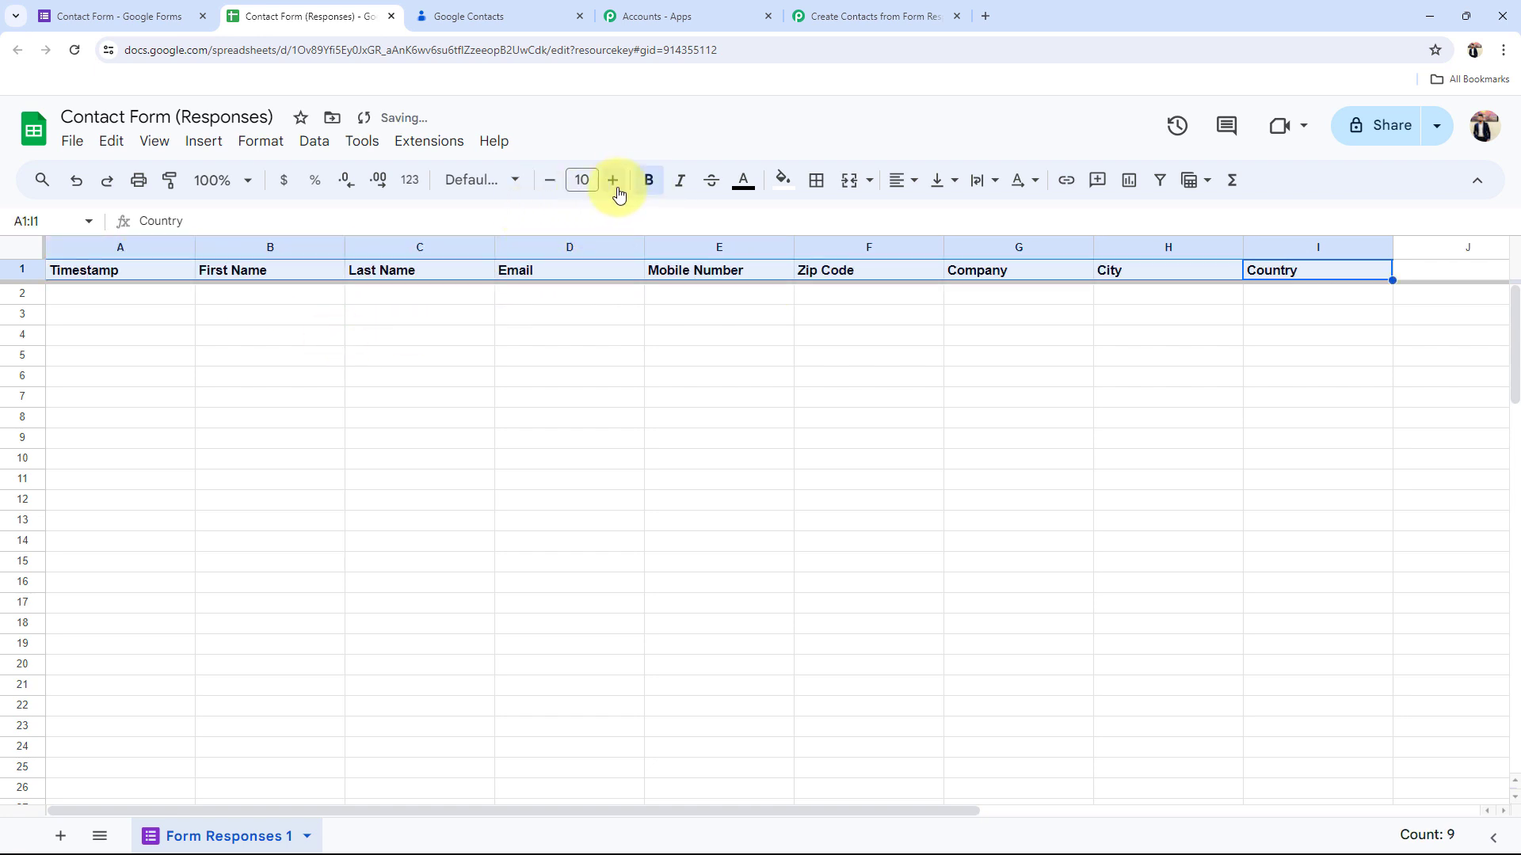
left_click(616, 187)
left_click(616, 187)
left_click(782, 181)
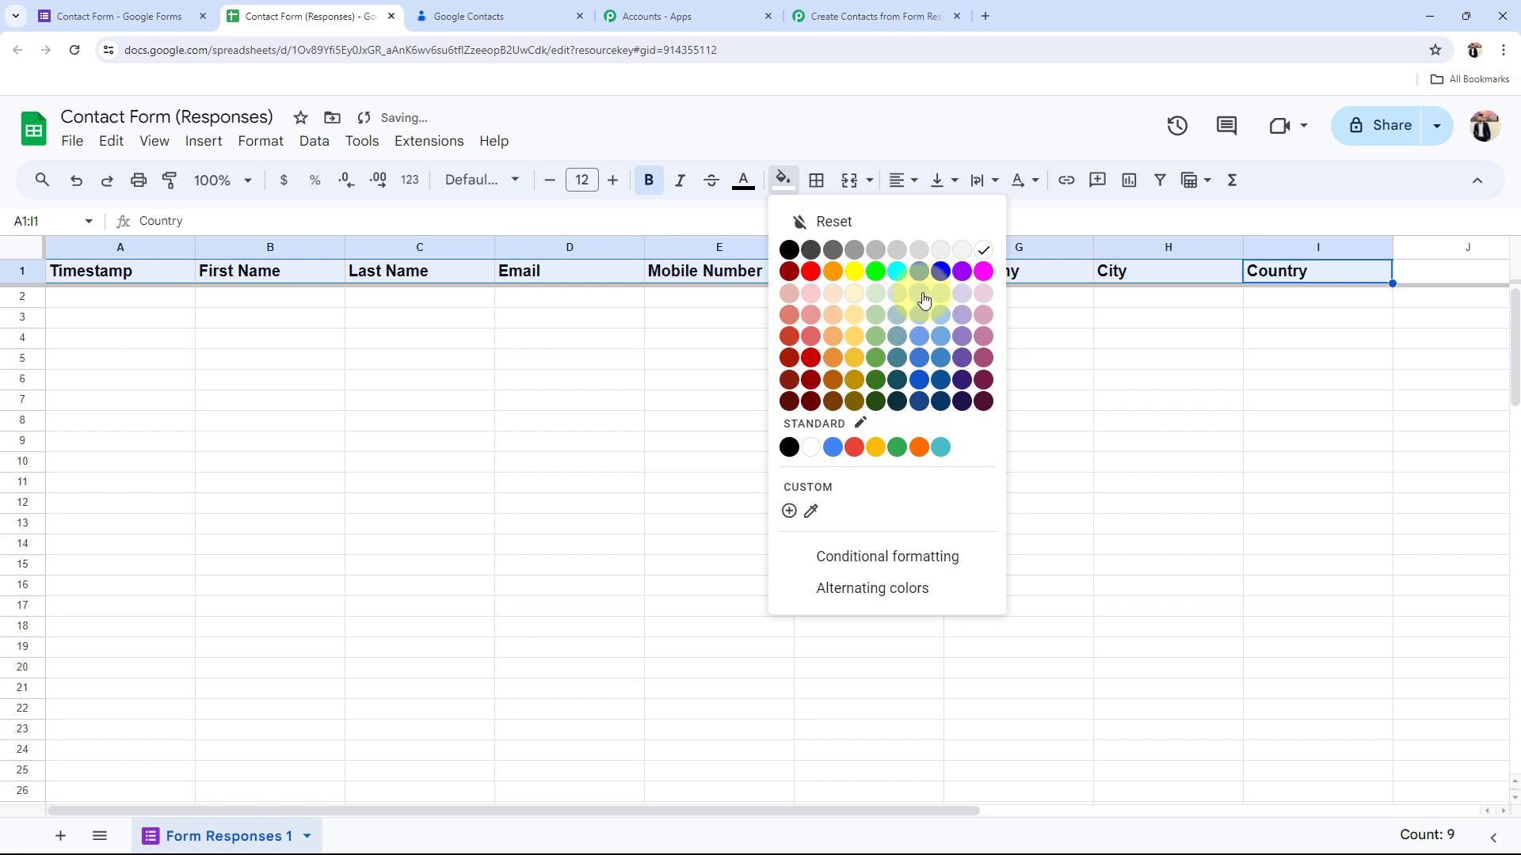
left_click(918, 297)
left_click(628, 388)
left_click_drag(644, 247, 730, 246)
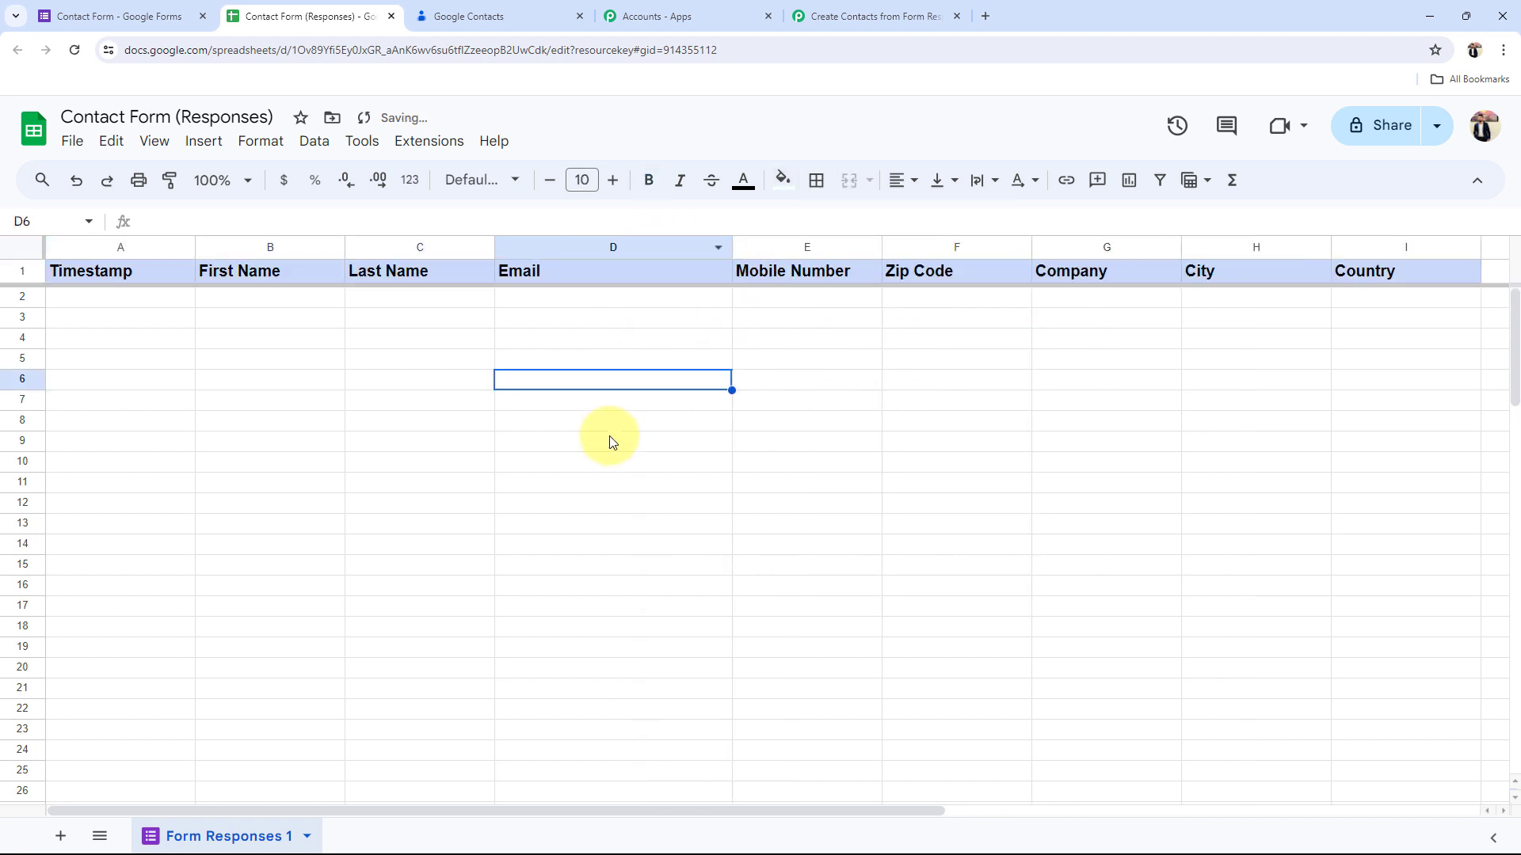
Step: Open the Contact Form's respondent preview, and set the responses spreadsheet's zoom to 125%
left_click(72, 17)
left_click(1197, 127)
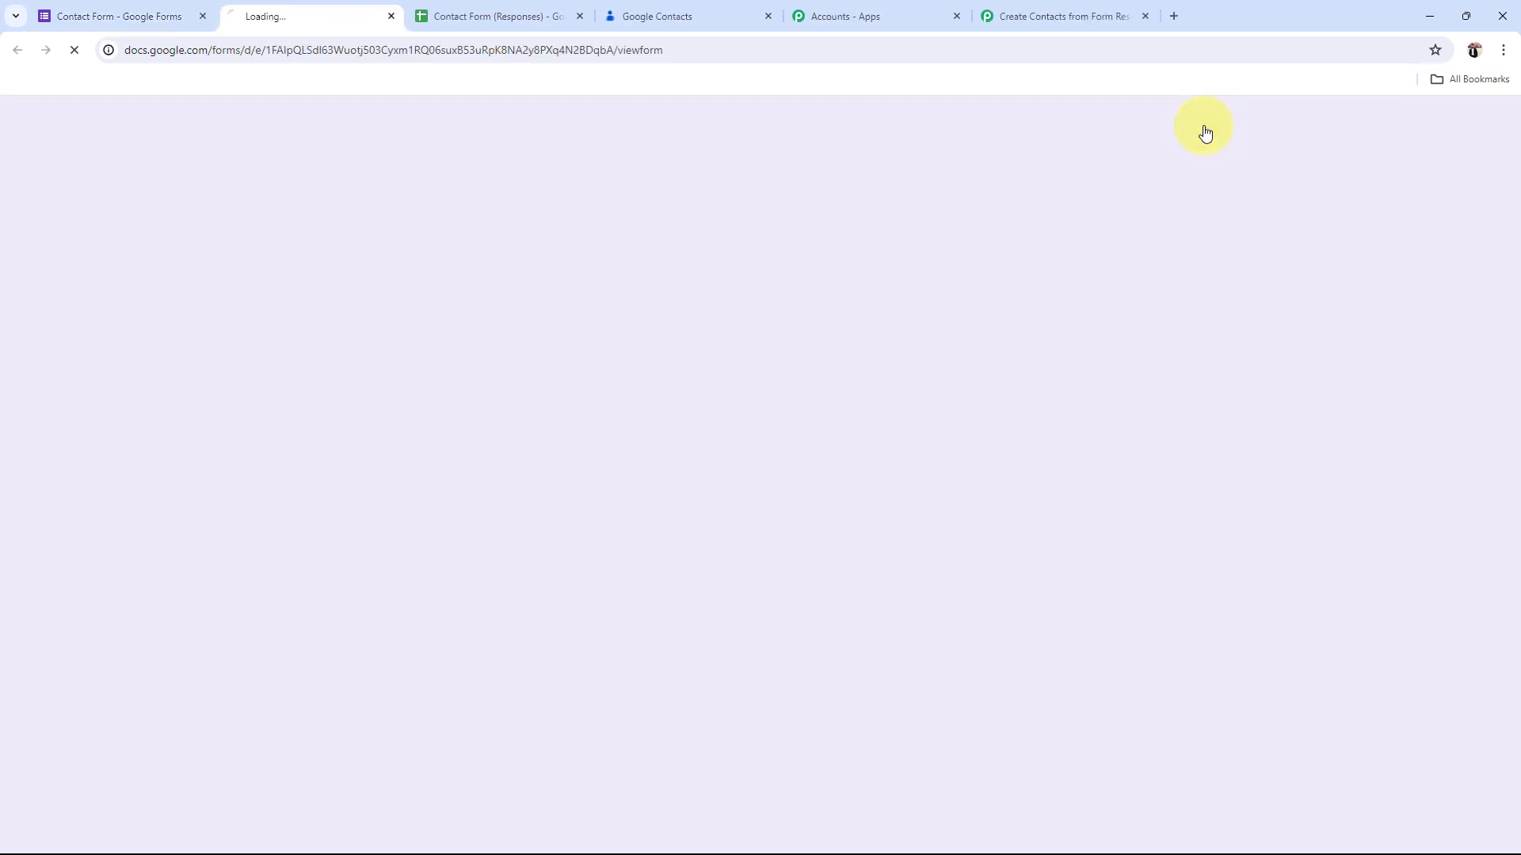
left_click(490, 16)
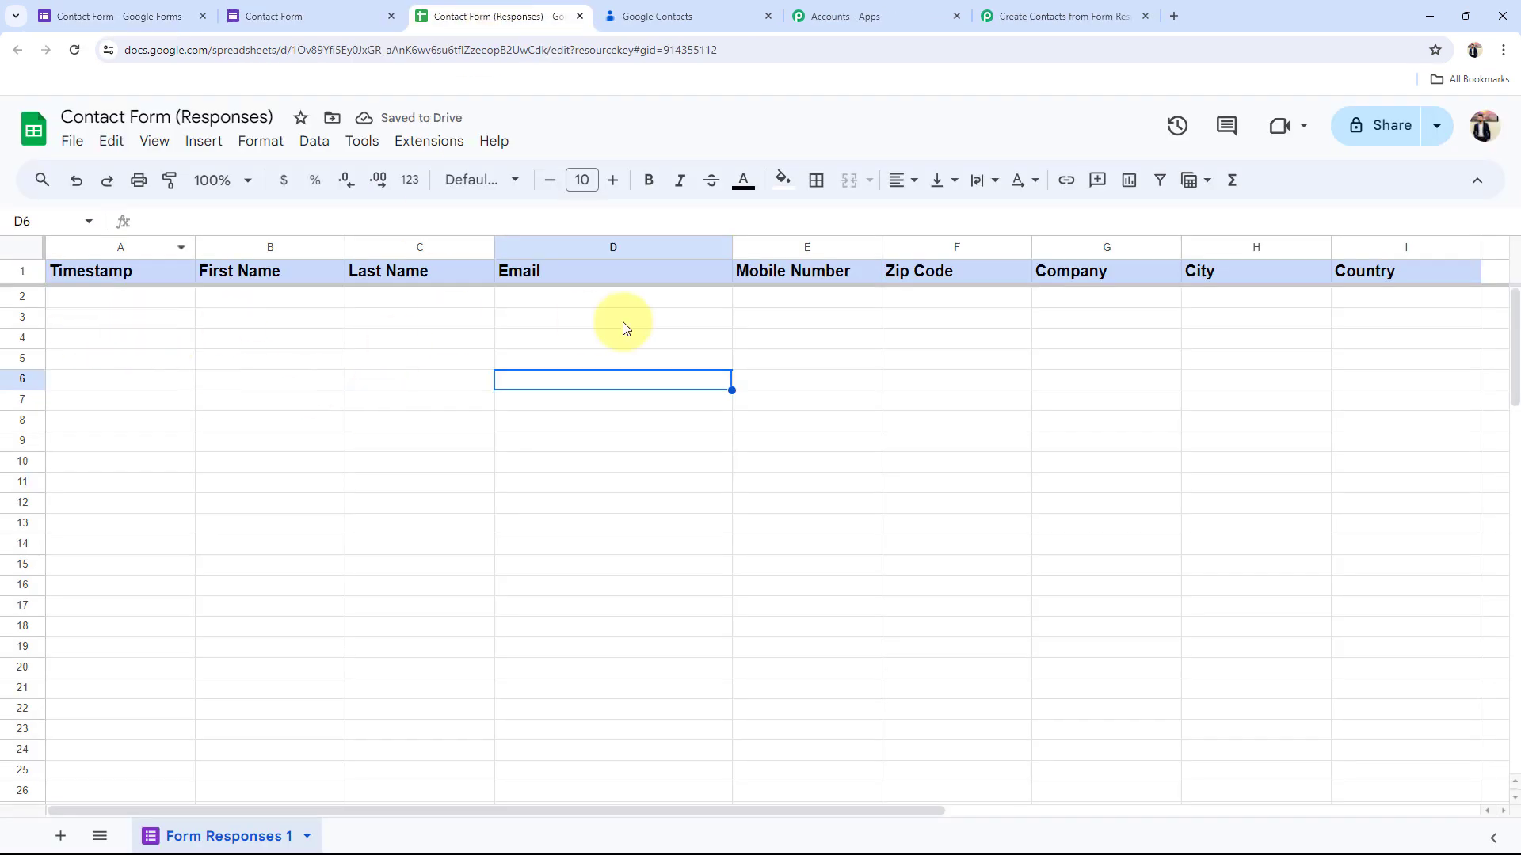
left_click(221, 180)
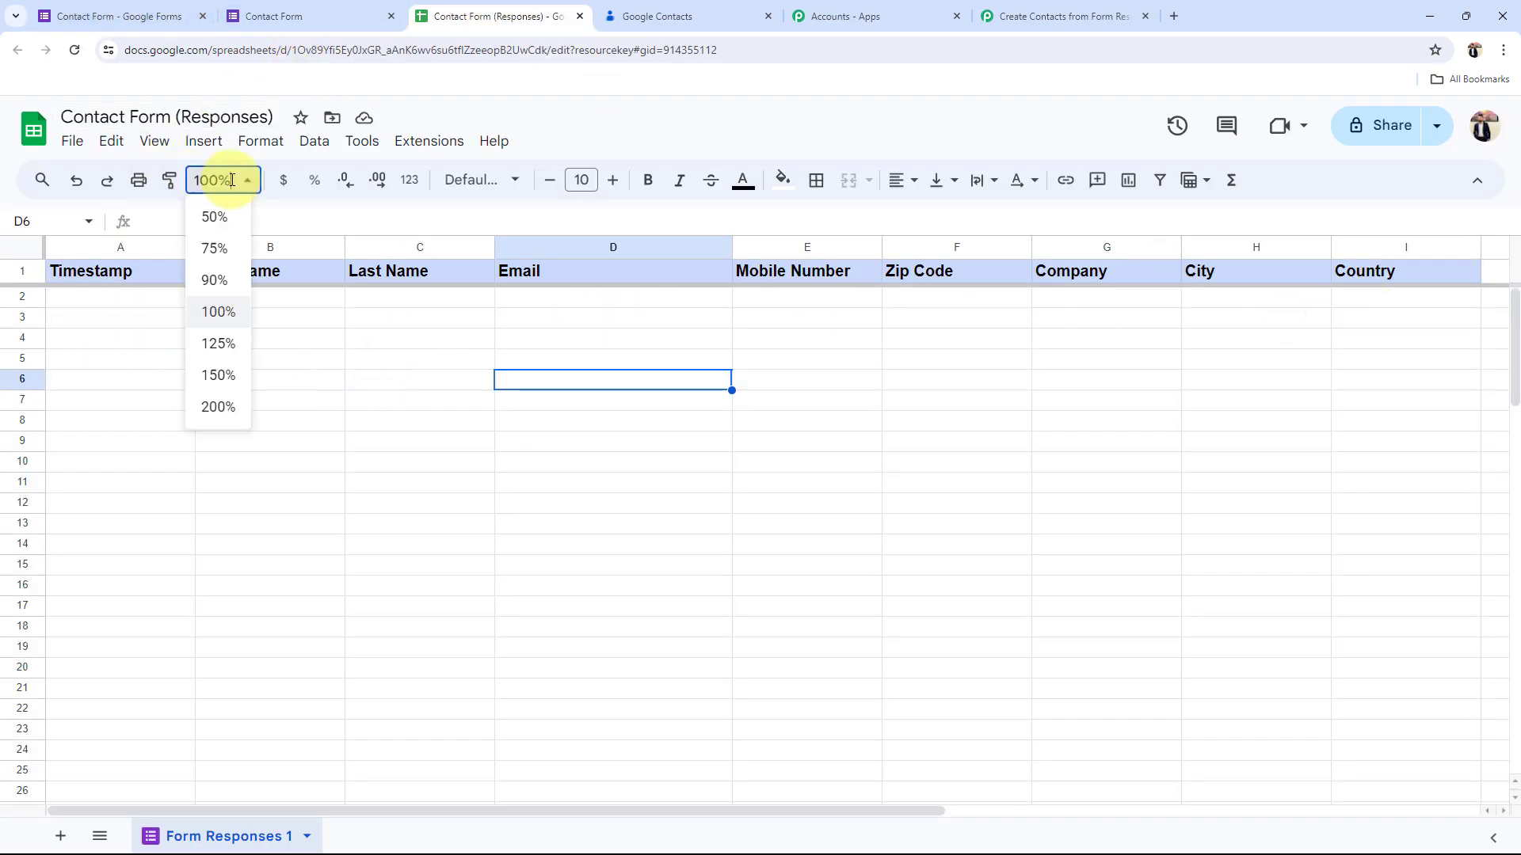
left_click(229, 383)
left_click(838, 546)
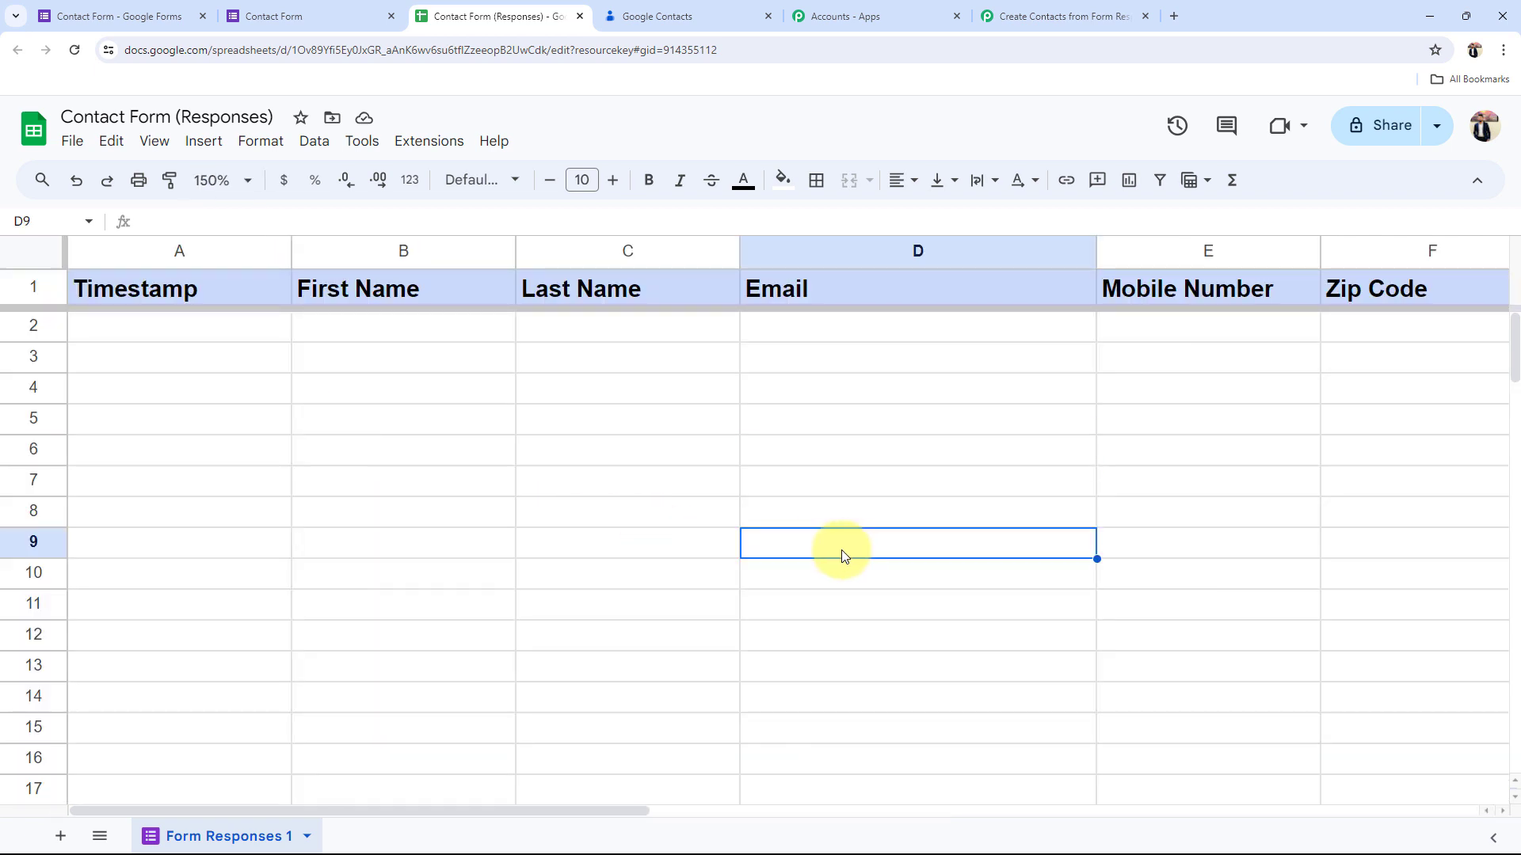
left_click(214, 179)
left_click(219, 312)
left_click(237, 180)
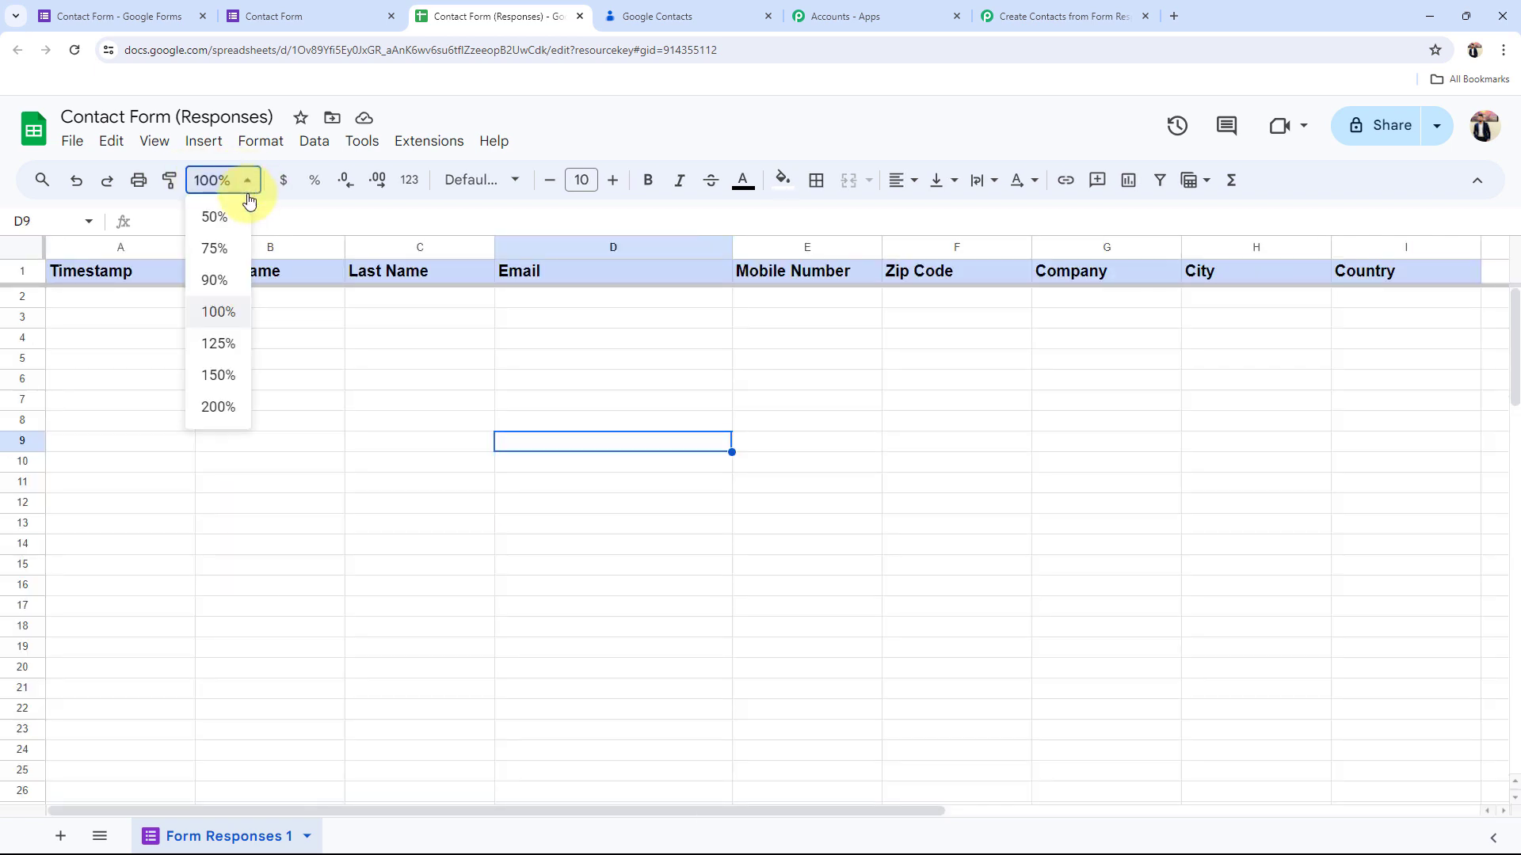
left_click(220, 342)
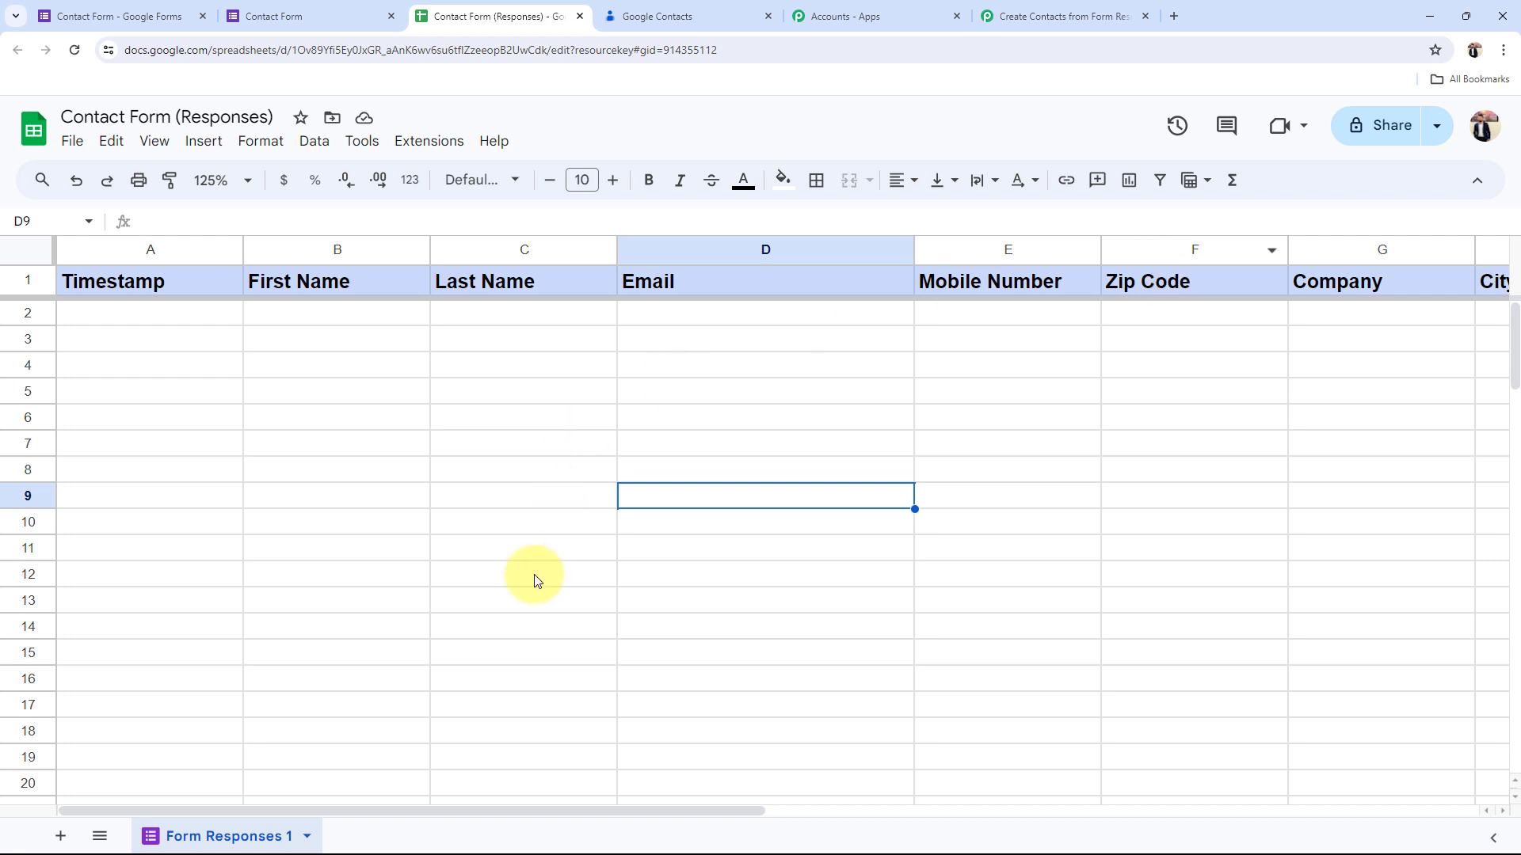
Step: In the previewed Contact Form, enter a test first name, last name, email, mobile number and zip code
left_click(228, 11)
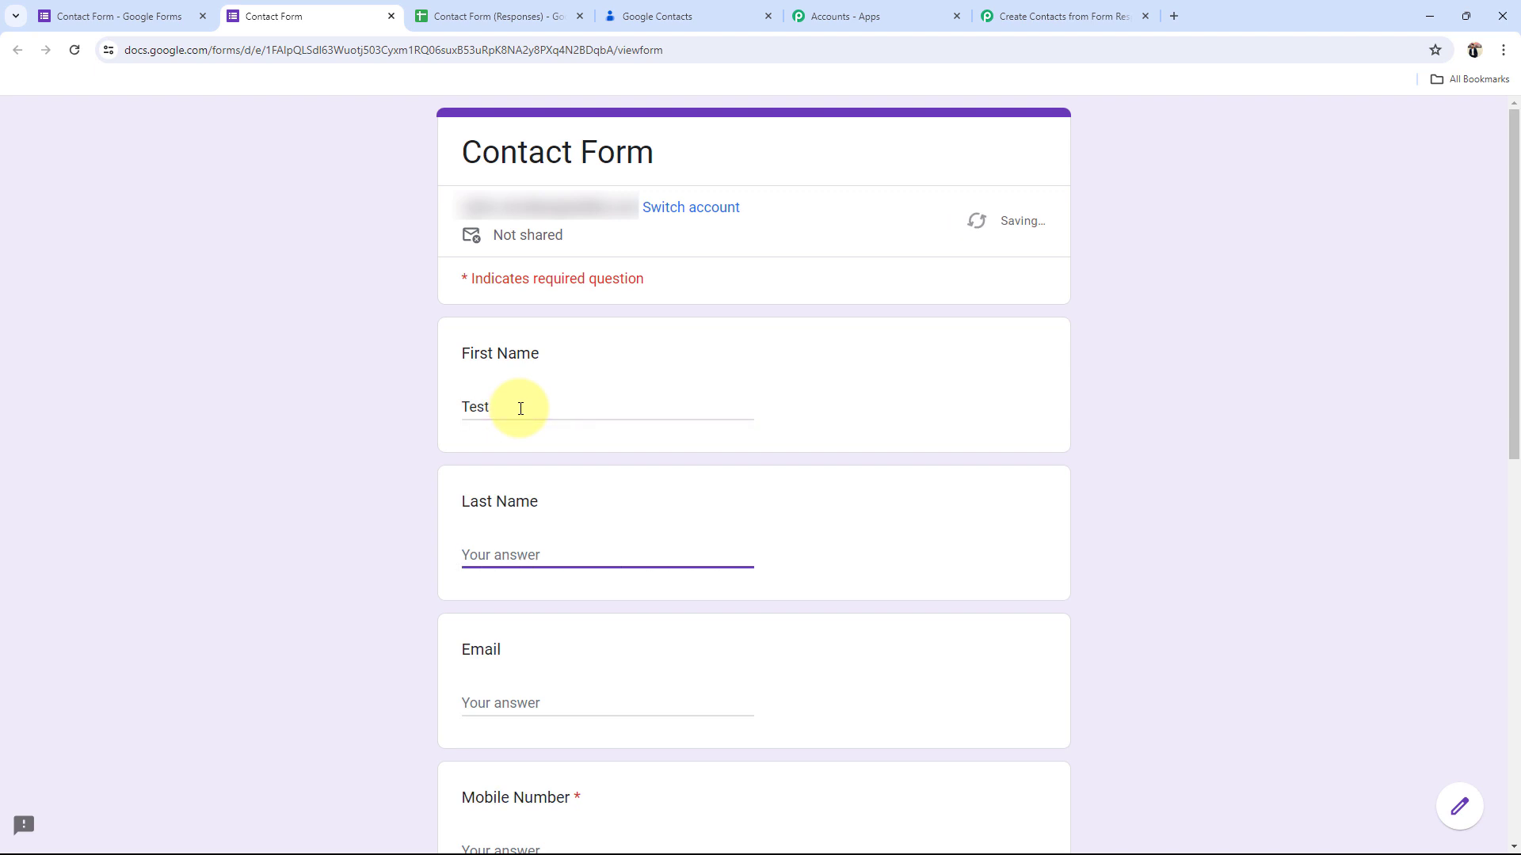
key("Tab")
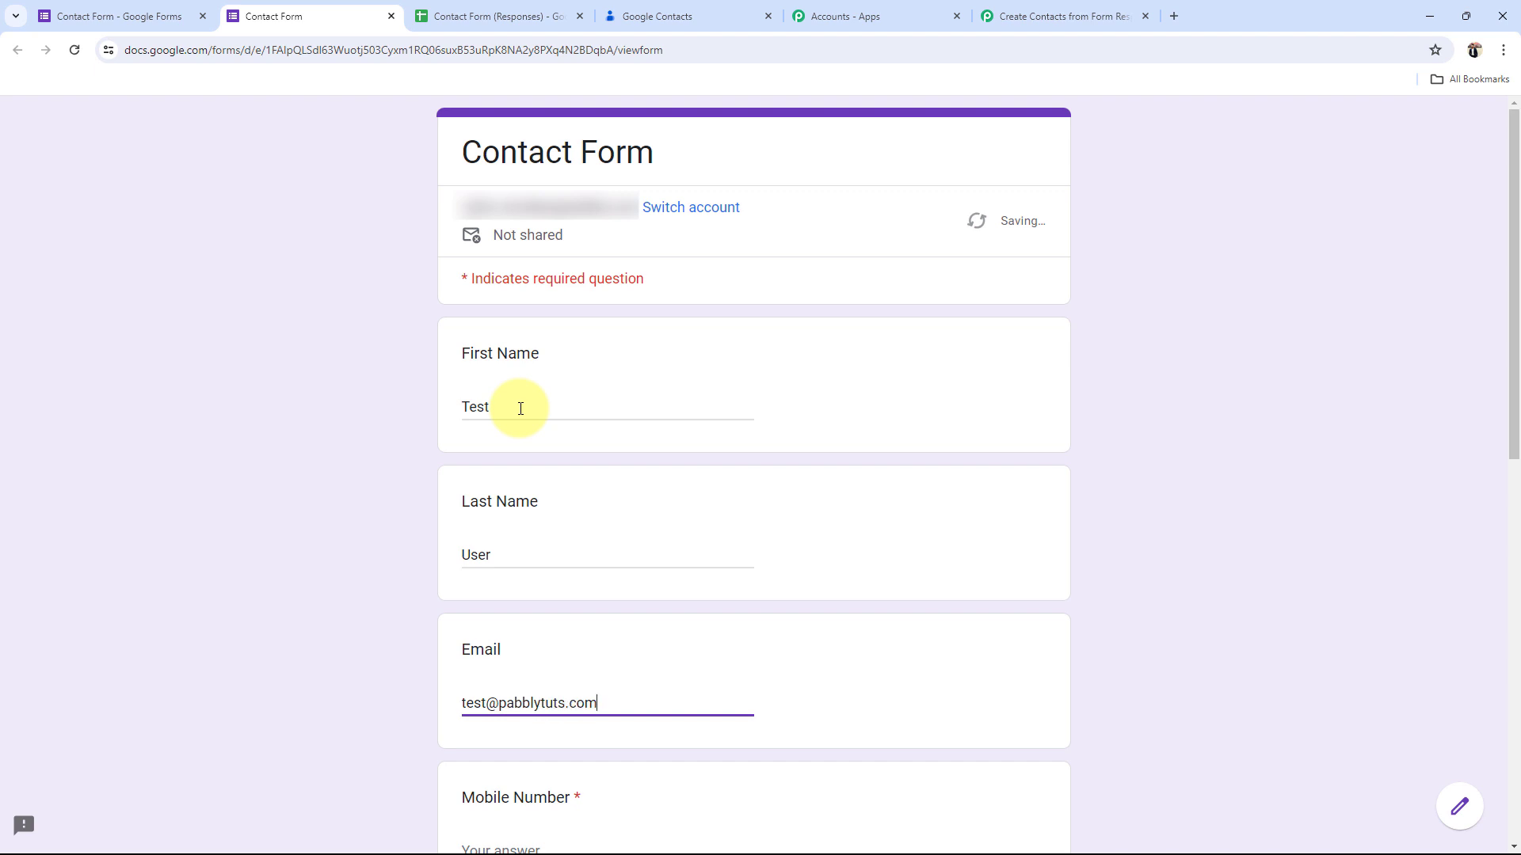
key("Tab")
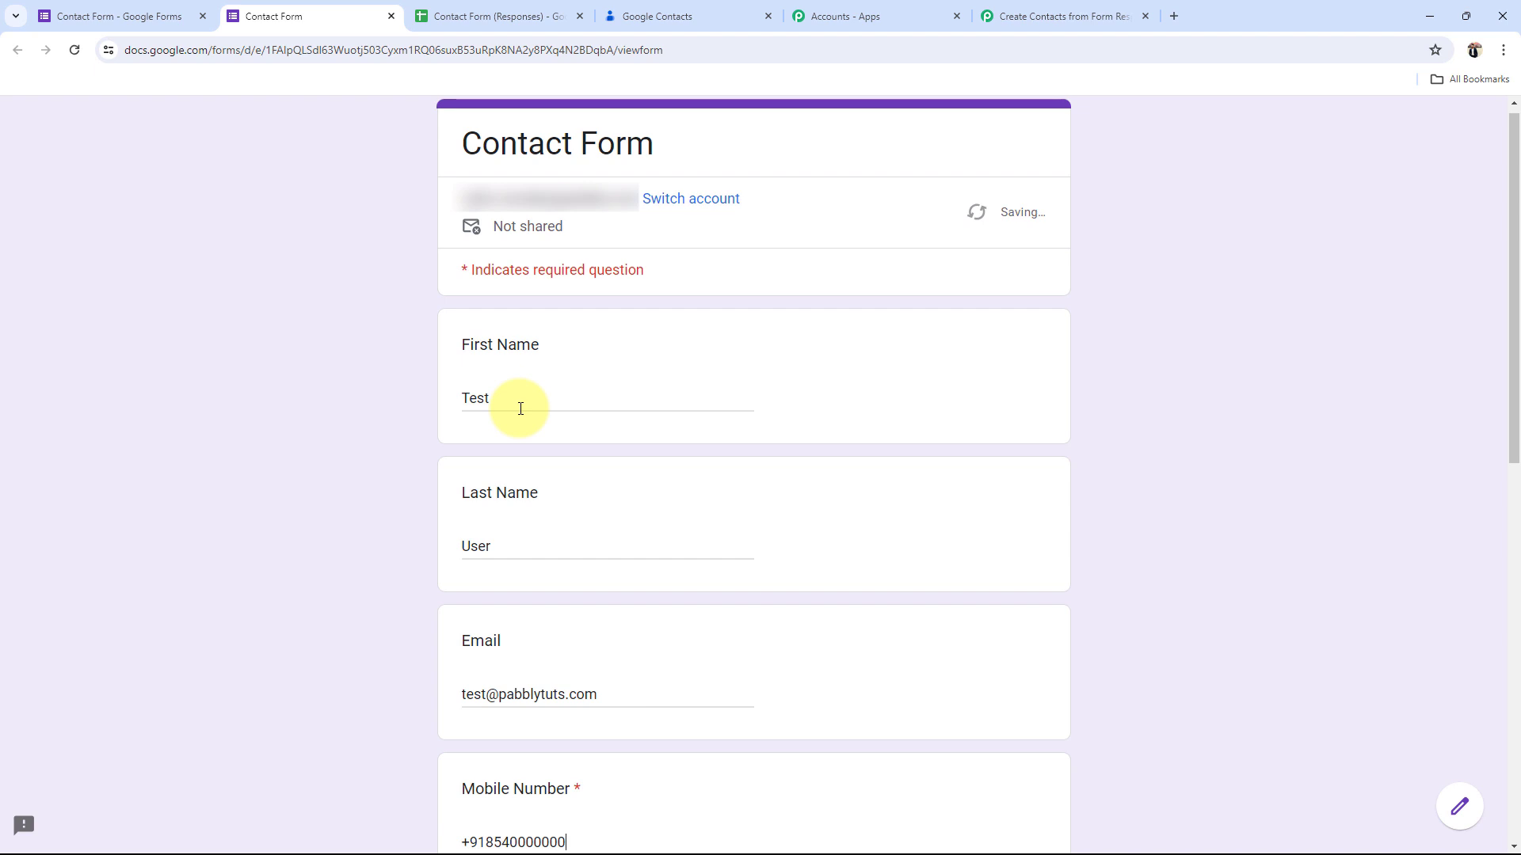
scroll(520, 409, "down", 7)
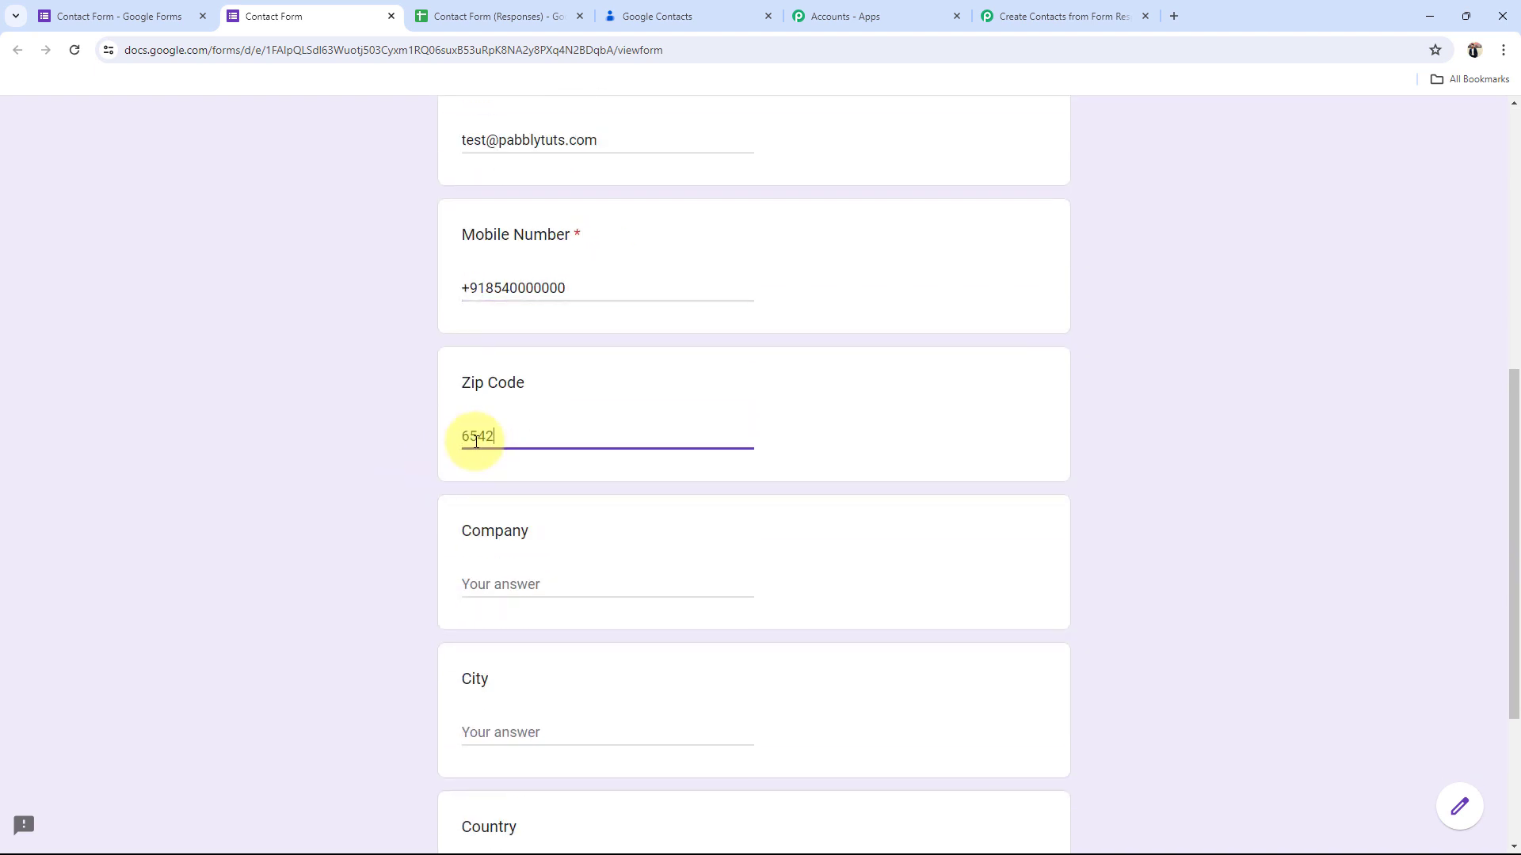
Step: Enter MB as the company, Bhopal as the city and India as the country, and submit the form
left_click(546, 586)
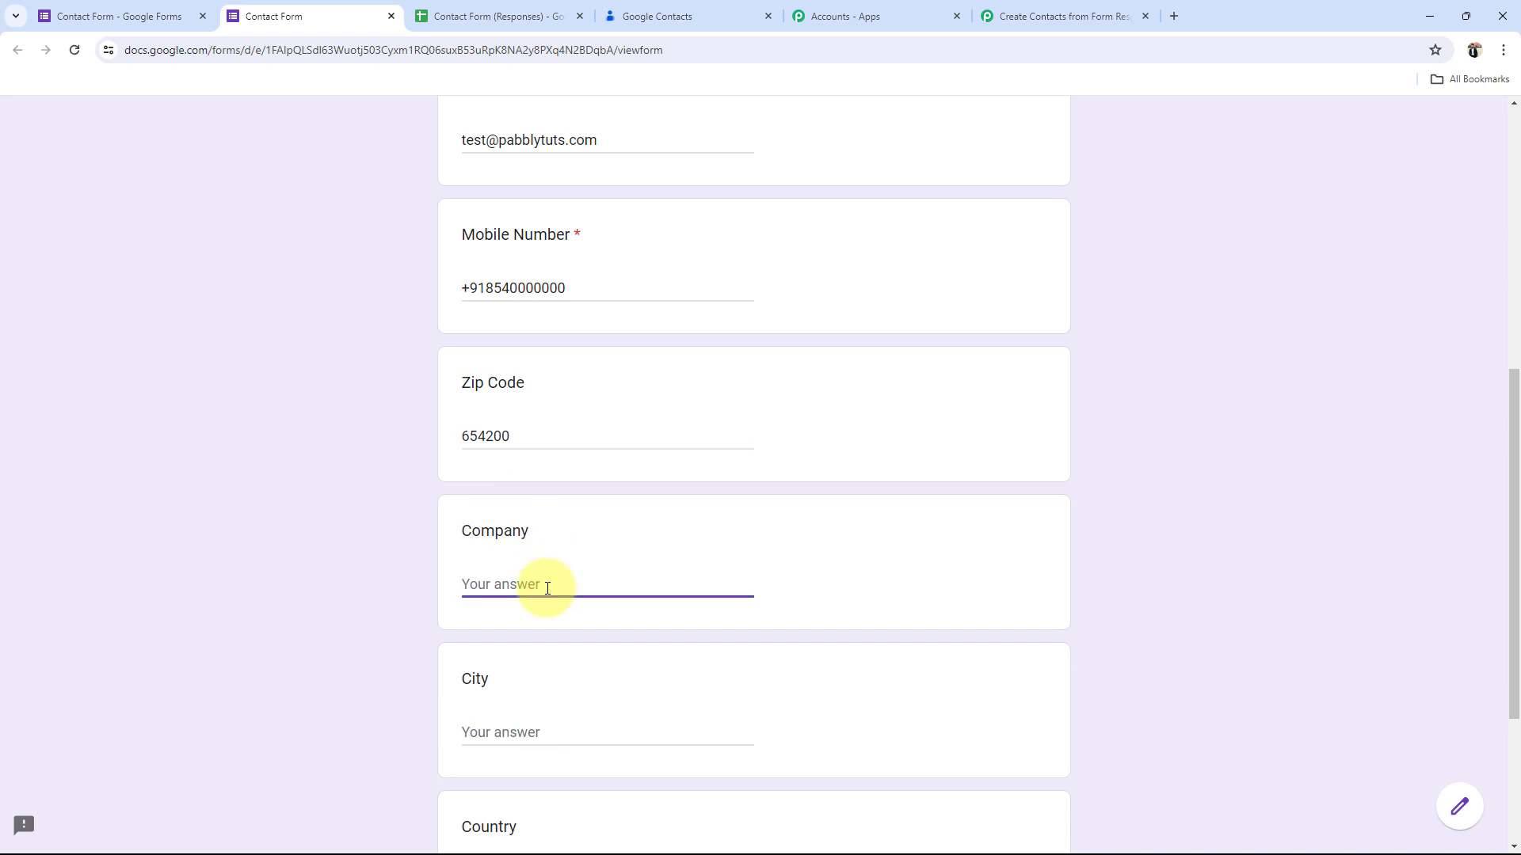
scroll(548, 588, "down", 2)
left_click(508, 580)
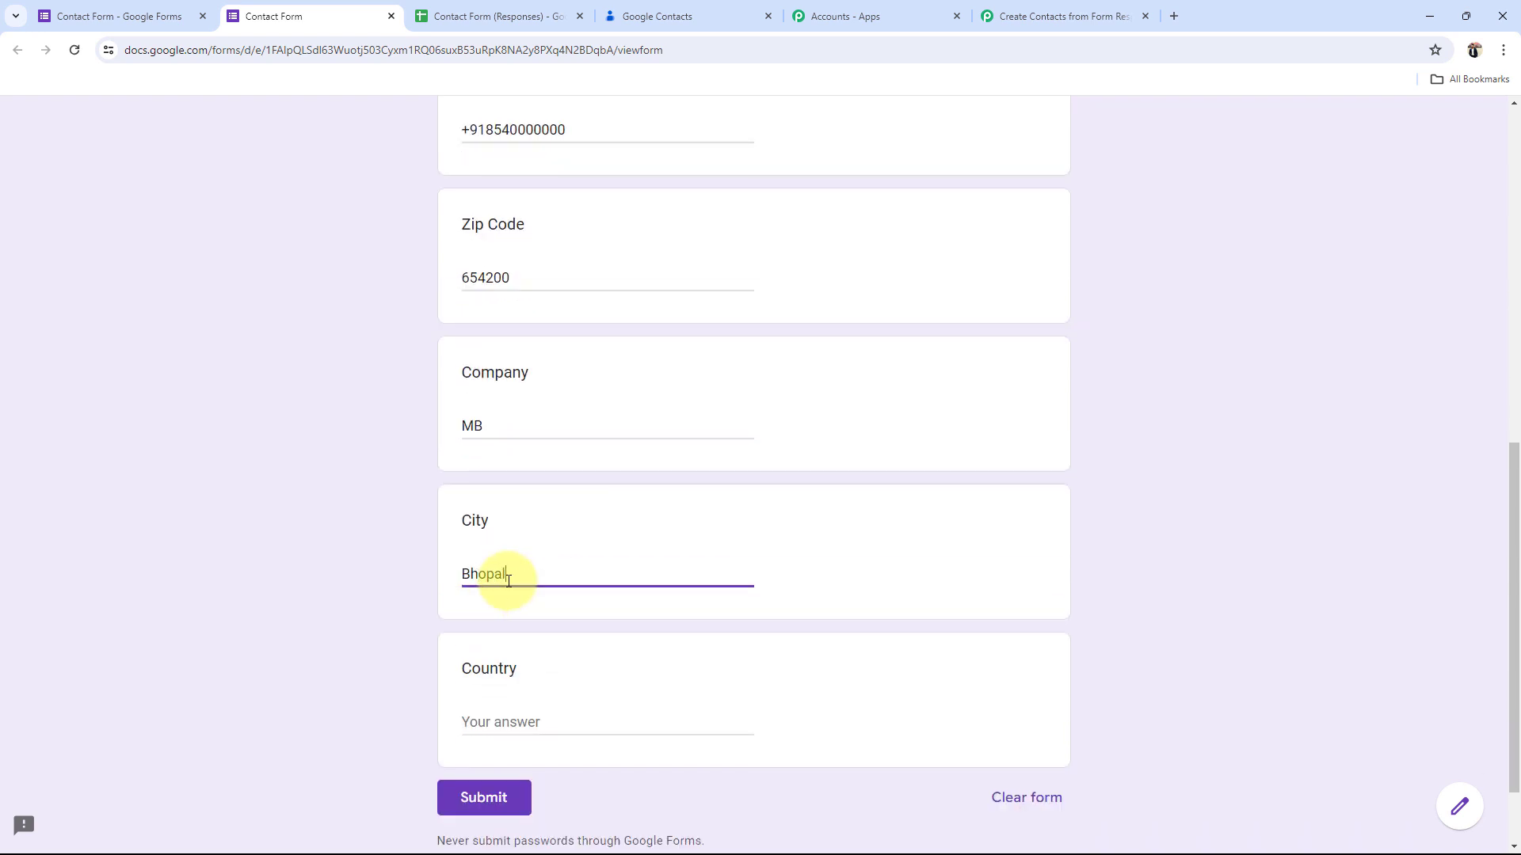
key("Tab")
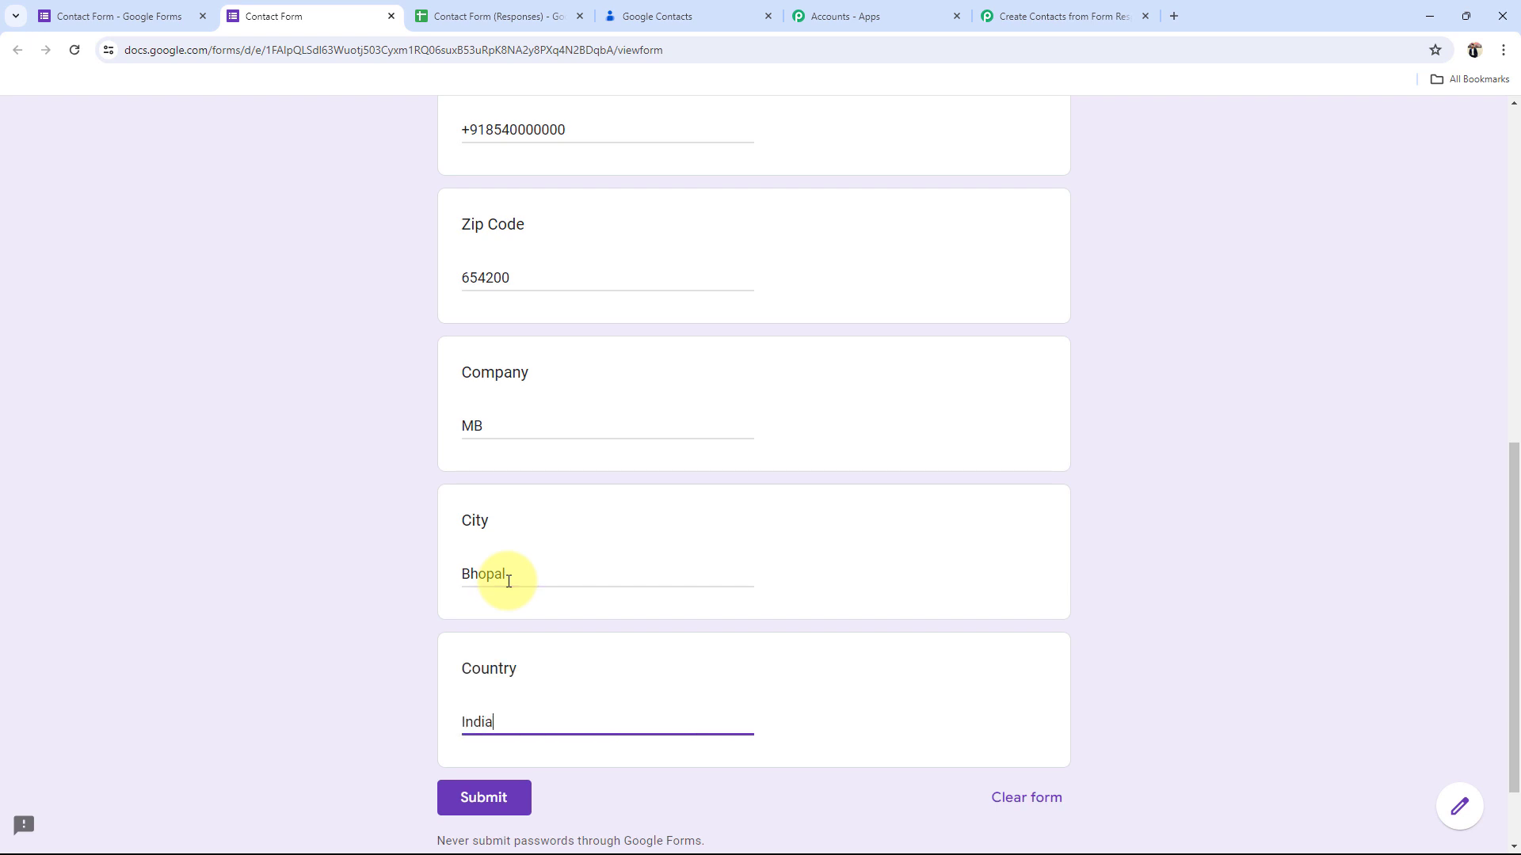
left_click(468, 797)
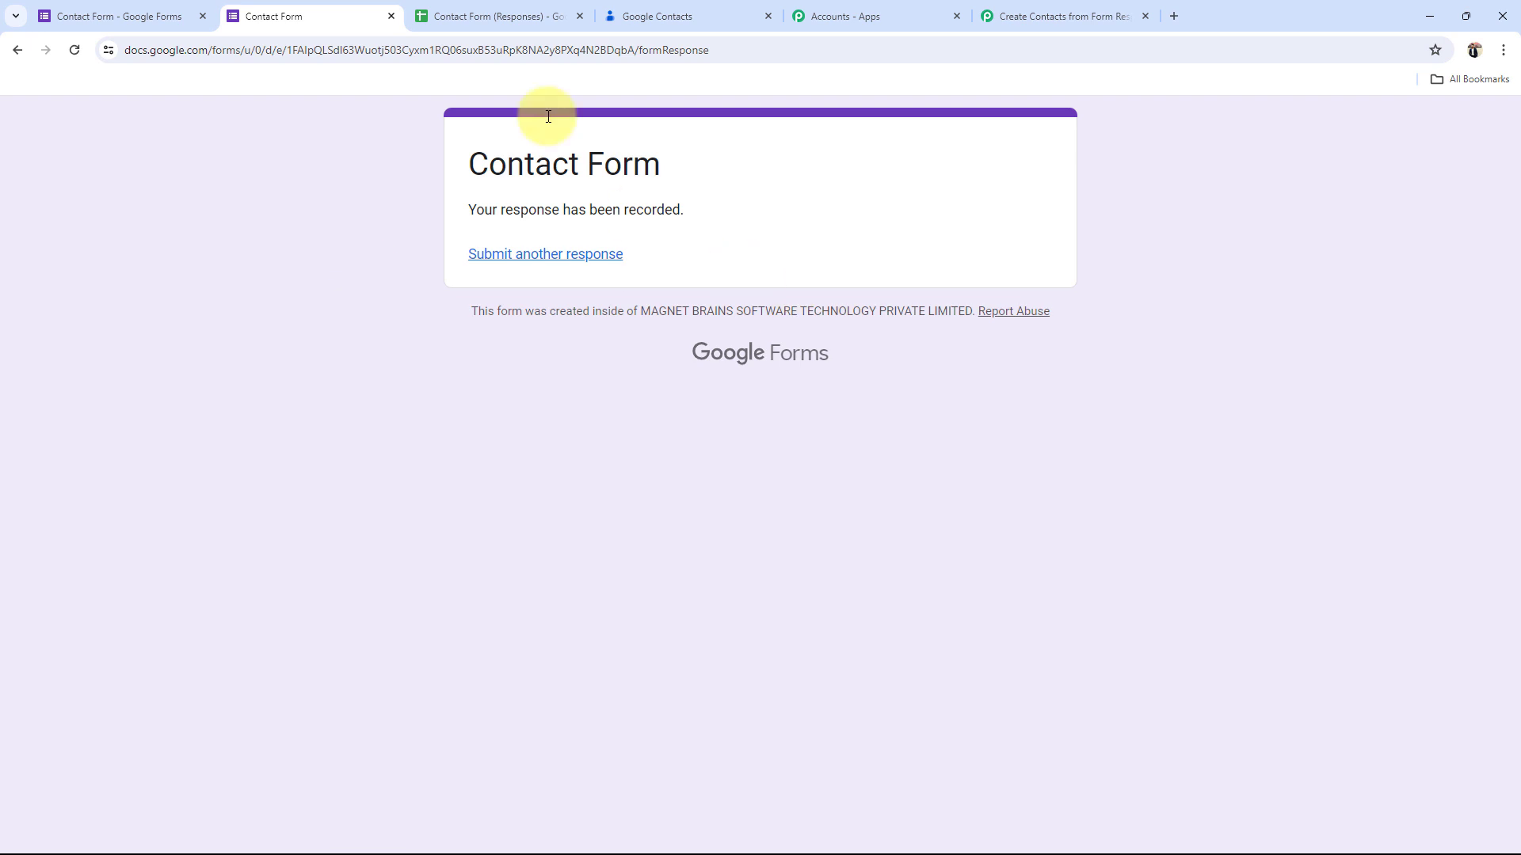
Step: In the responses spreadsheet, narrow the Timestamp, First Name, Last Name and Email columns to fit their contents
left_click(475, 7)
left_click(265, 805)
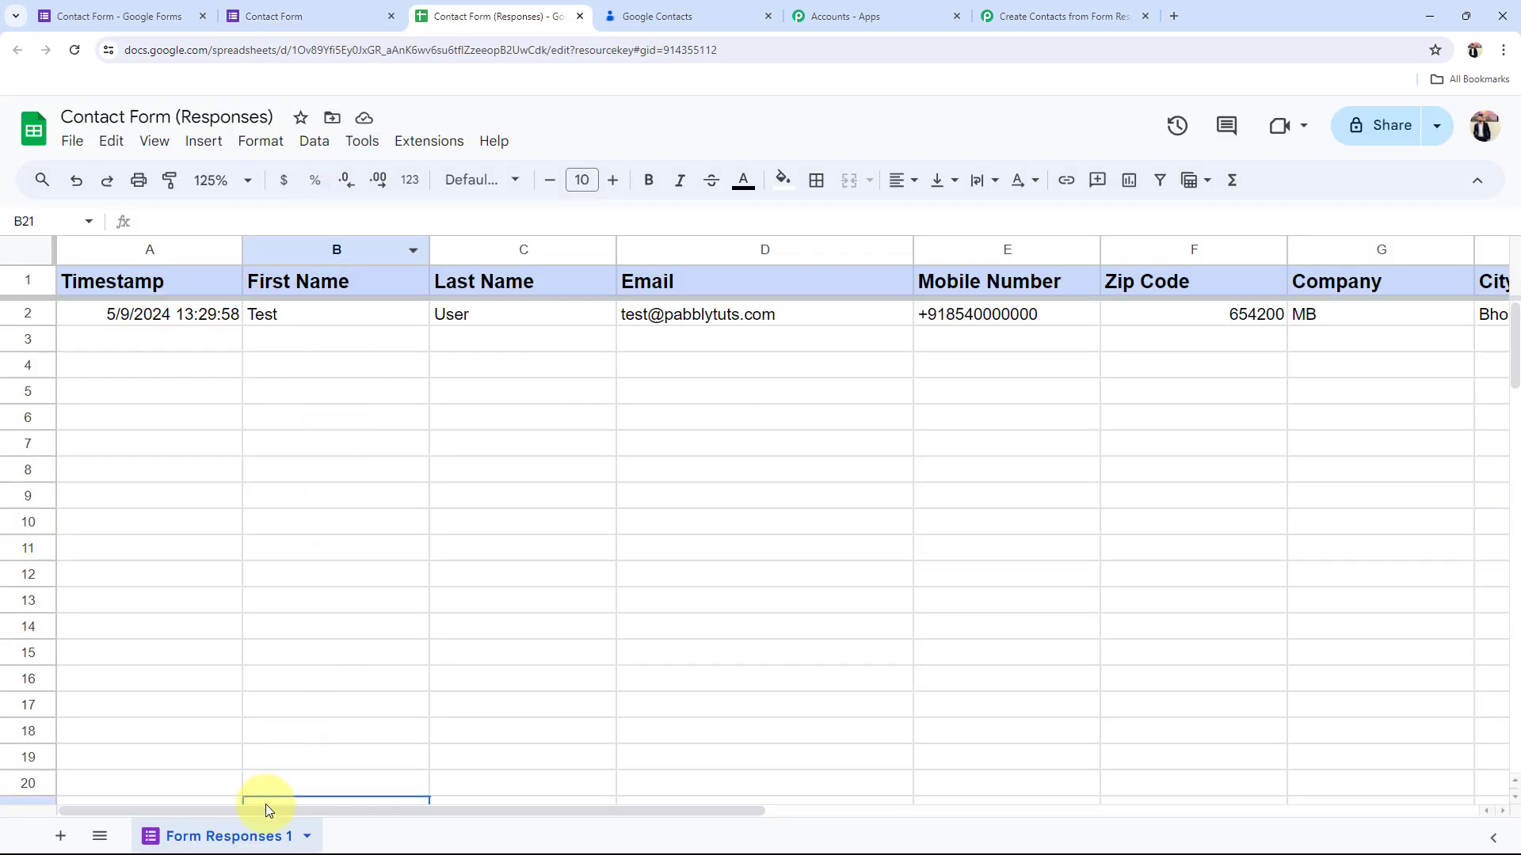
mouse_move(264, 815)
left_mouse_down()
mouse_move(564, 801)
mouse_move(262, 804)
left_mouse_up()
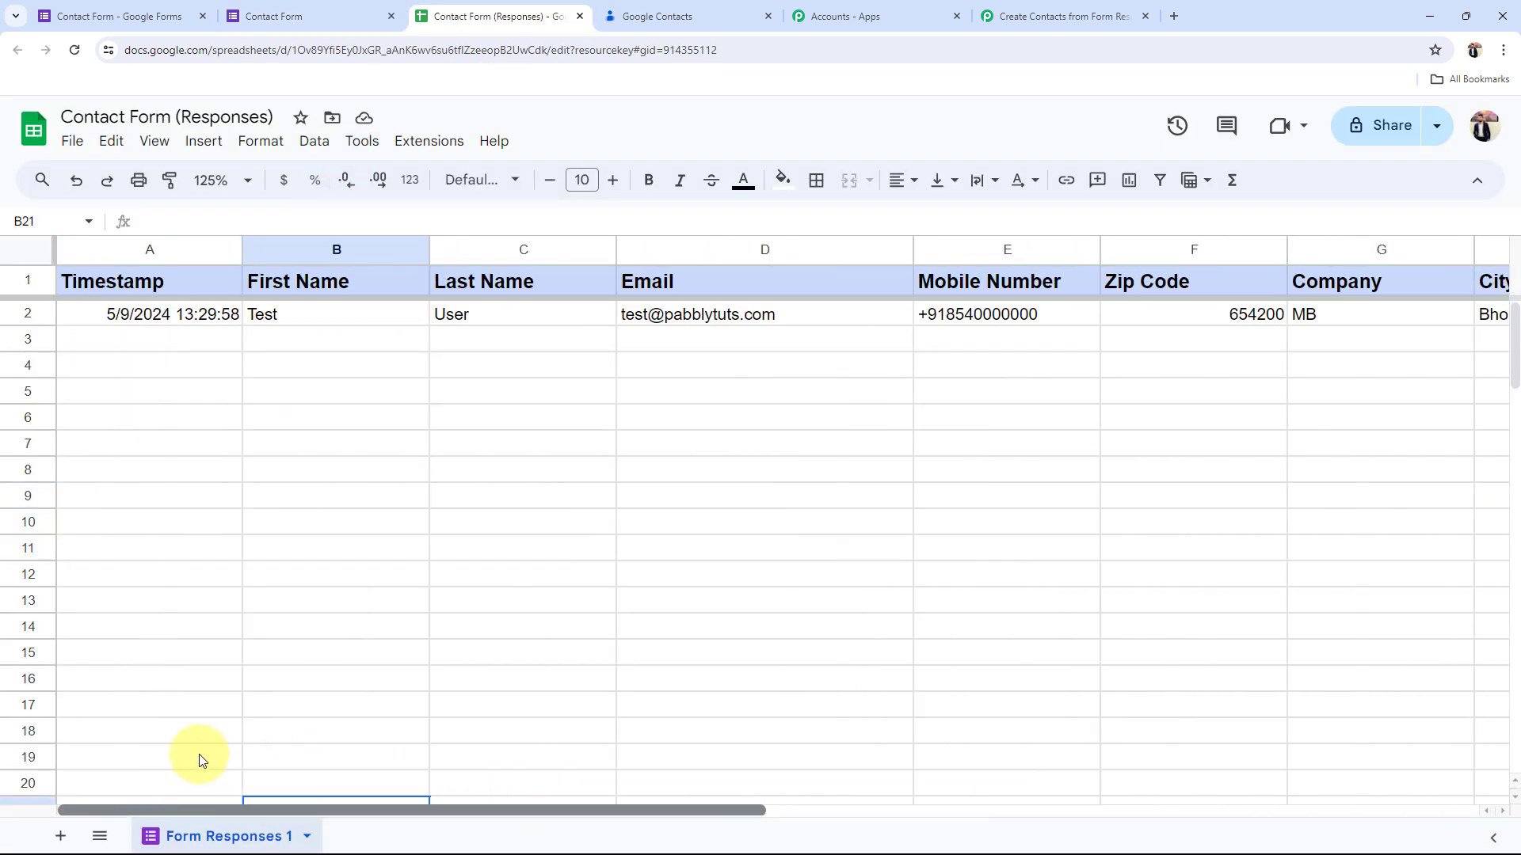
left_click(216, 443)
left_click_drag(242, 250, 205, 248)
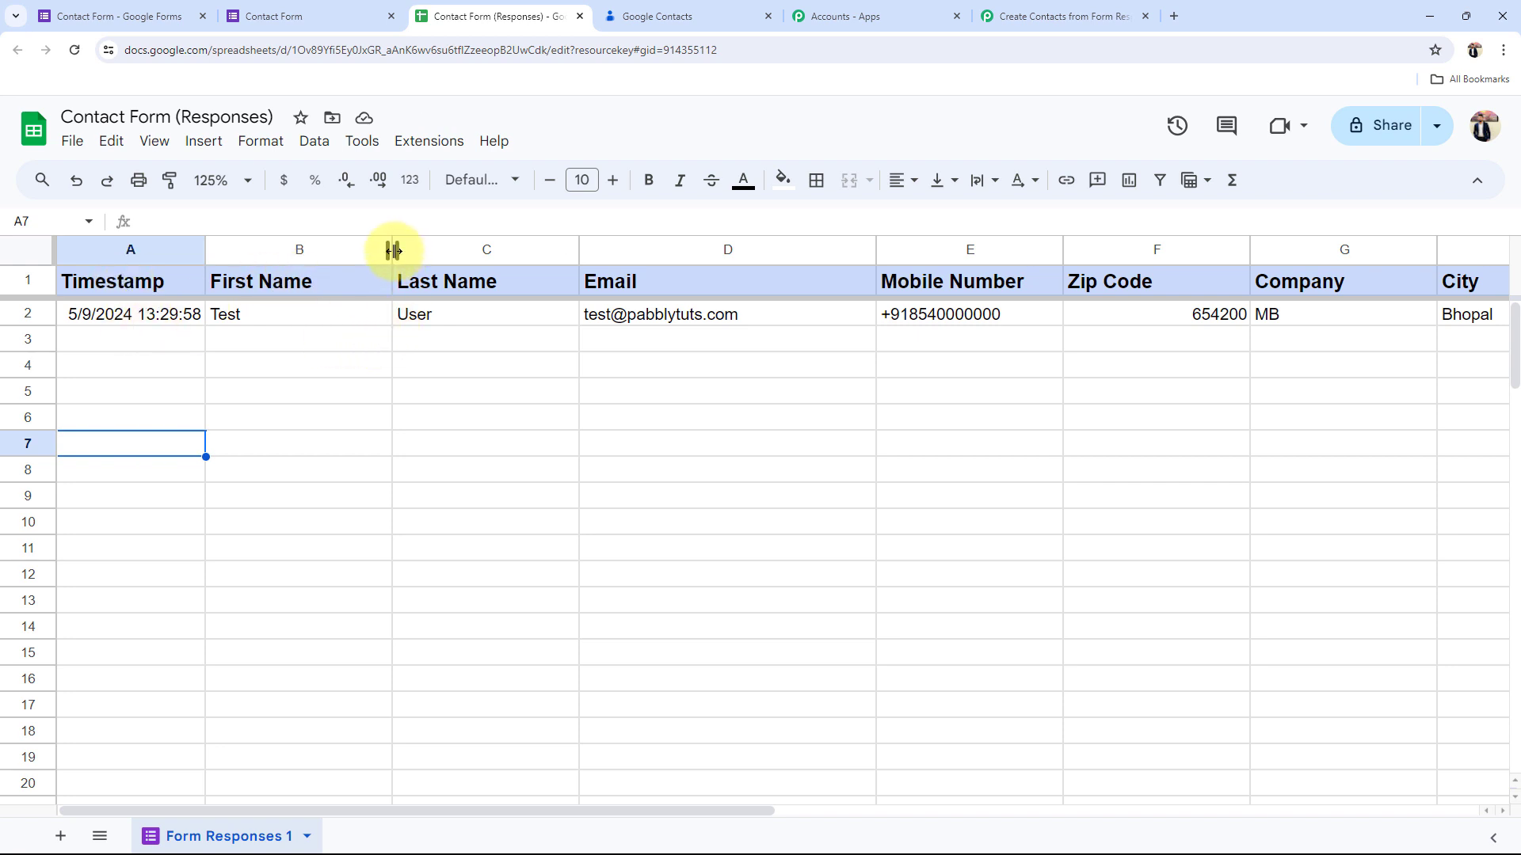
left_click_drag(392, 249, 340, 249)
left_click_drag(526, 249, 465, 249)
left_click_drag(761, 250, 643, 249)
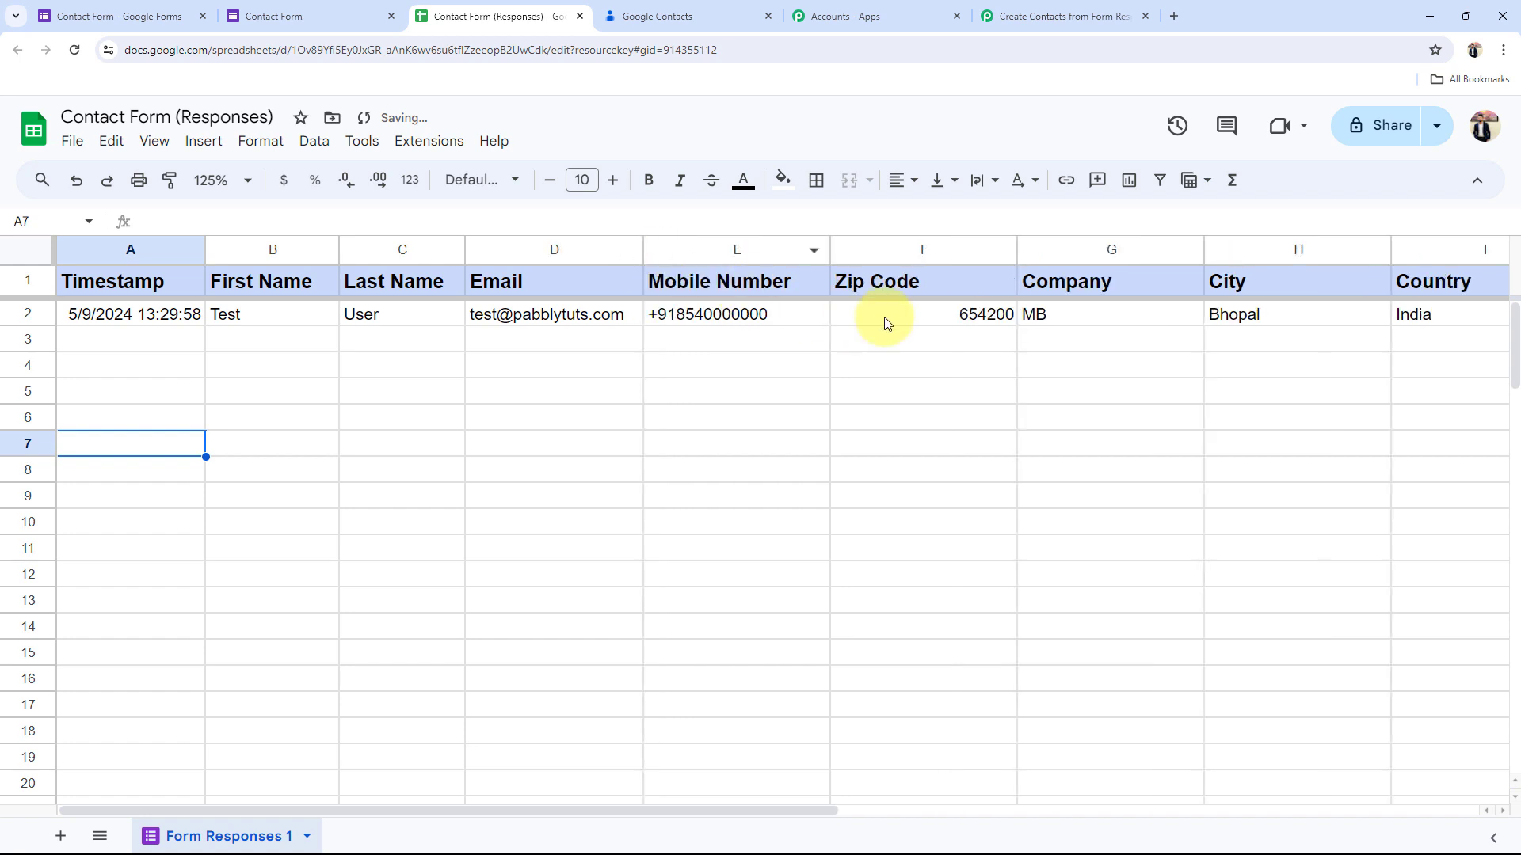
Step: Narrow the Mobile Number column slightly, and copy the webhook URL from the Google Forms trigger in the Pabbly Connect workflow
mouse_move(830, 252)
left_mouse_down()
mouse_move(788, 249)
mouse_move(824, 248)
left_mouse_up()
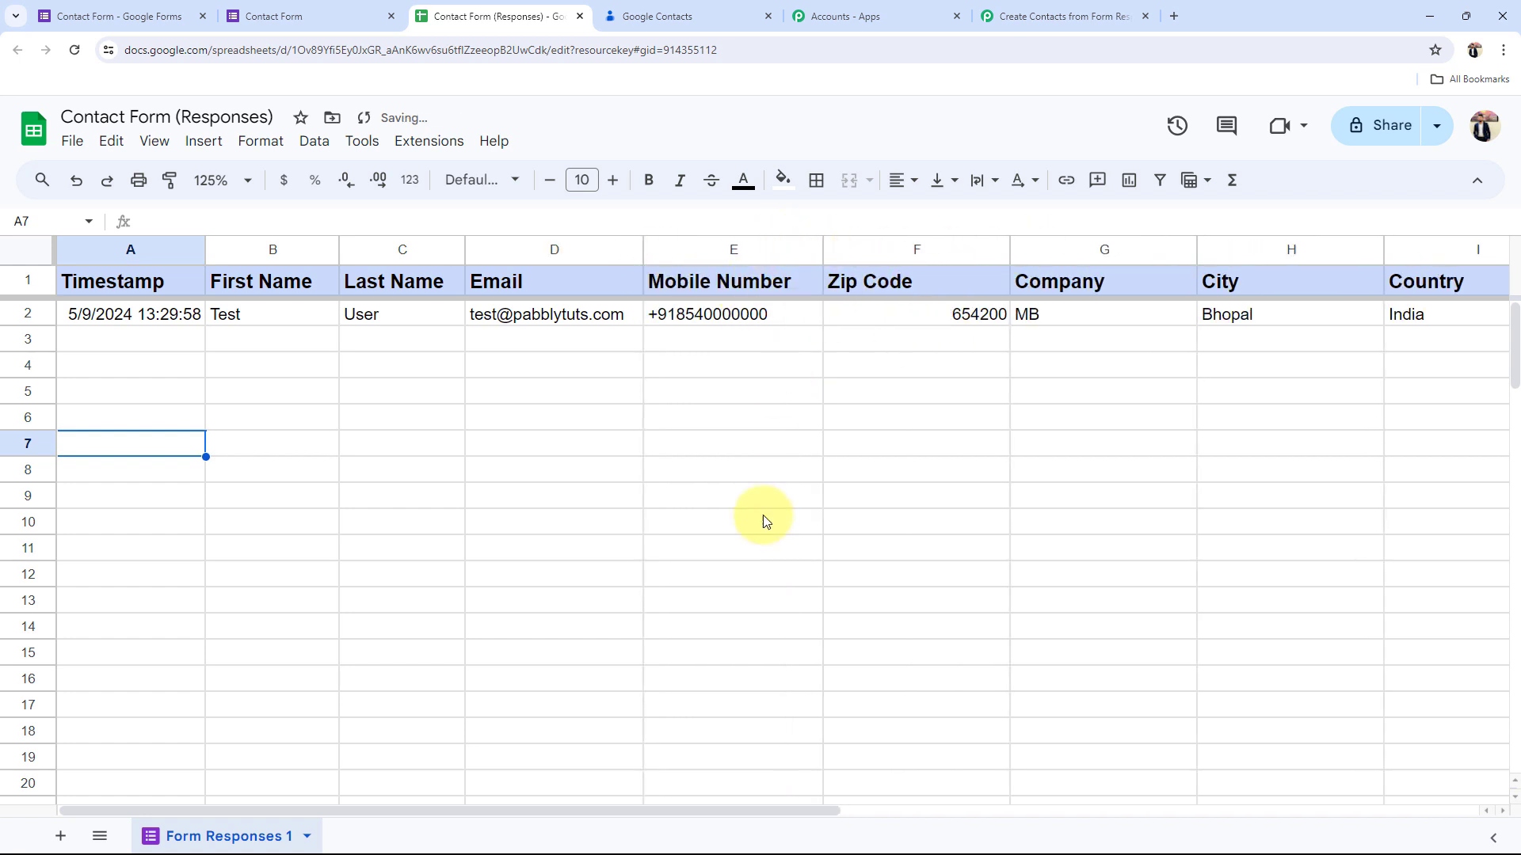
left_click(1022, 16)
double_click(410, 452)
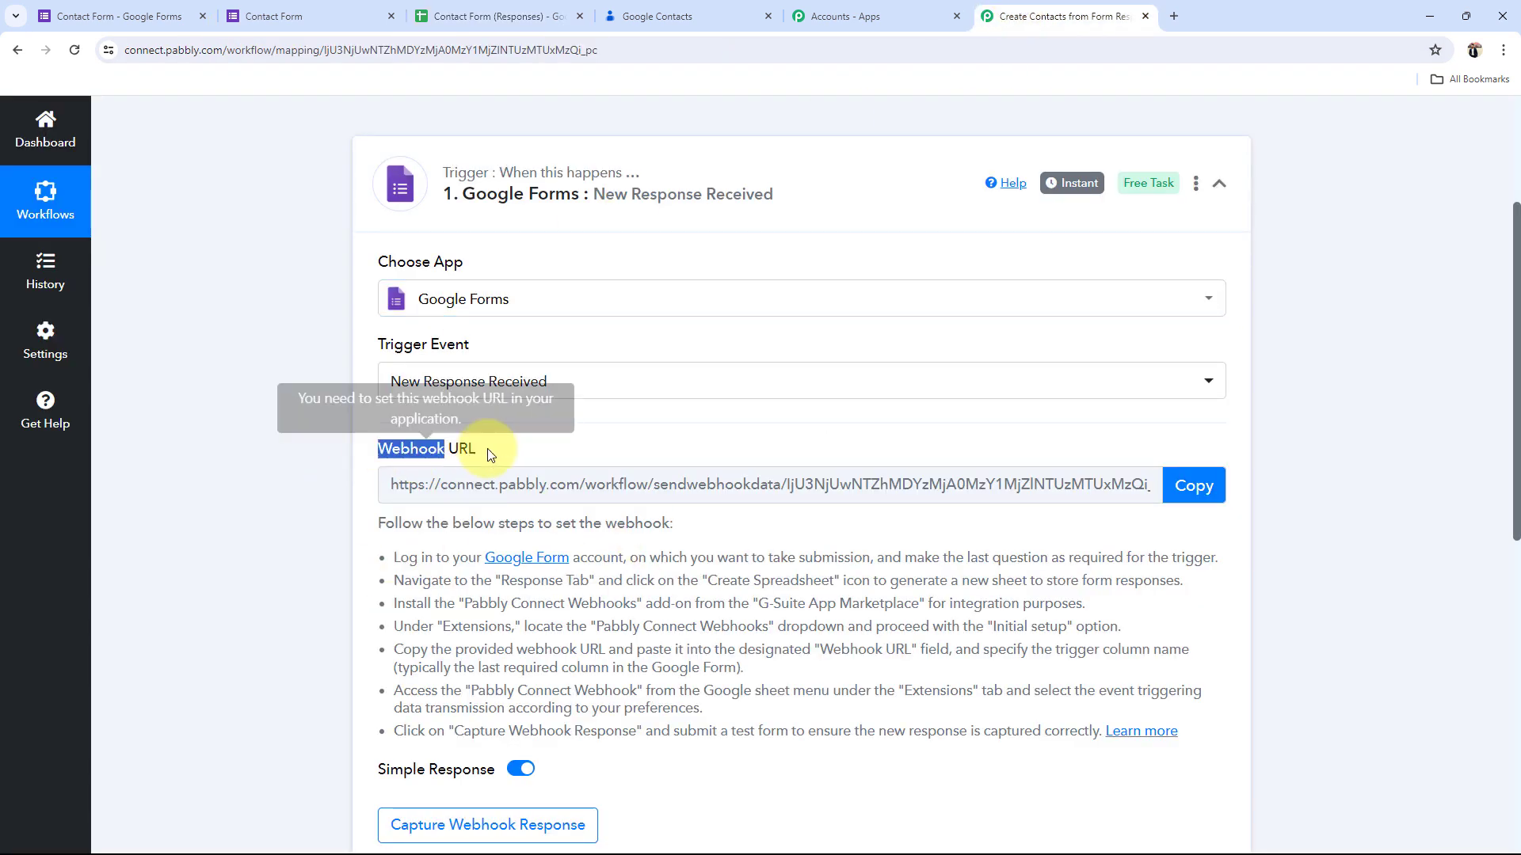
left_click(350, 452)
key("ctrl+1")
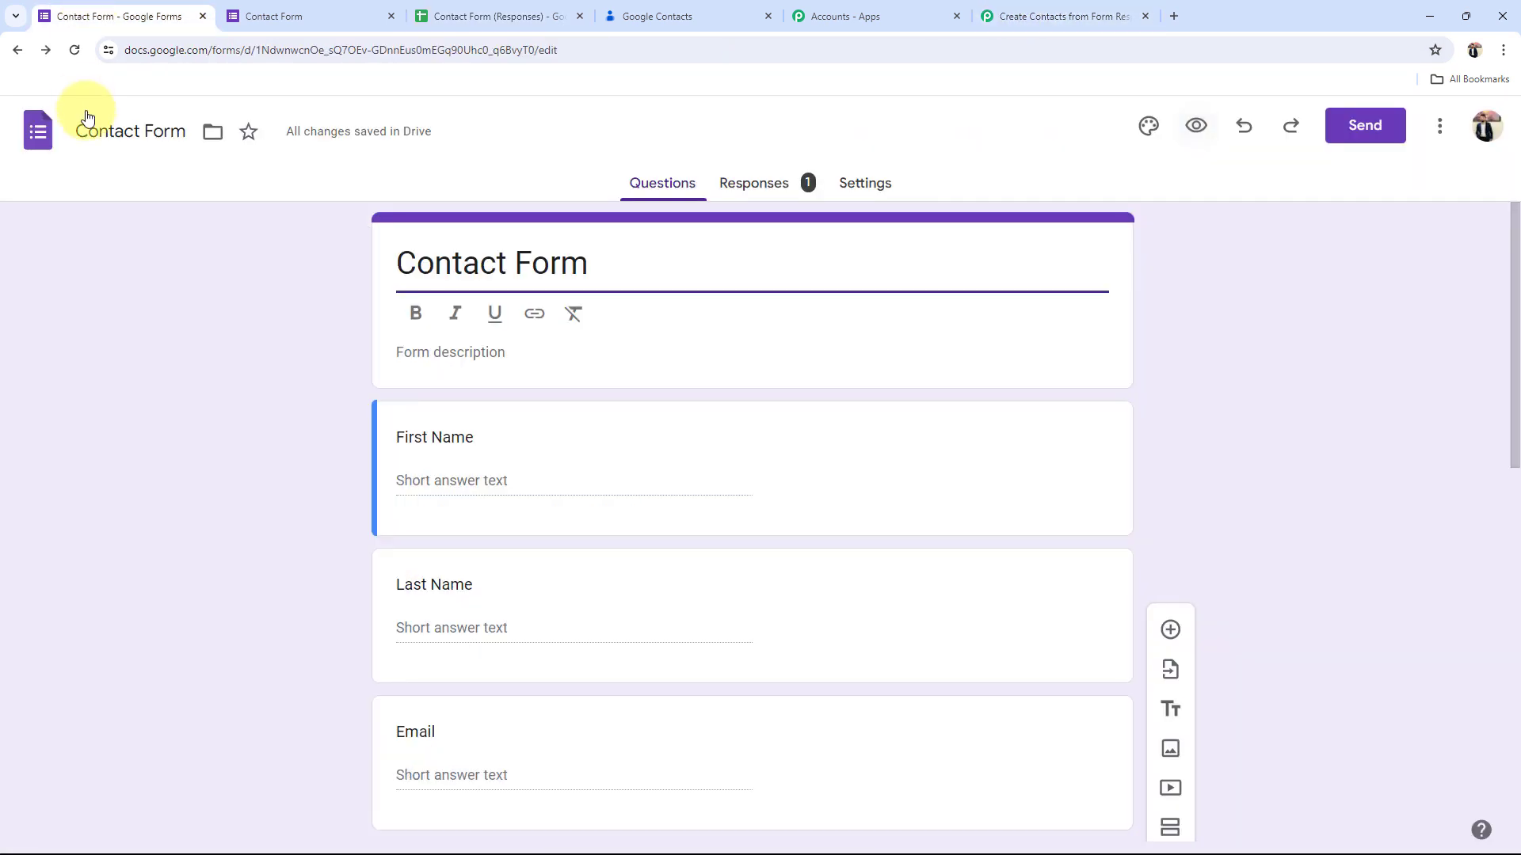
left_click(507, 15)
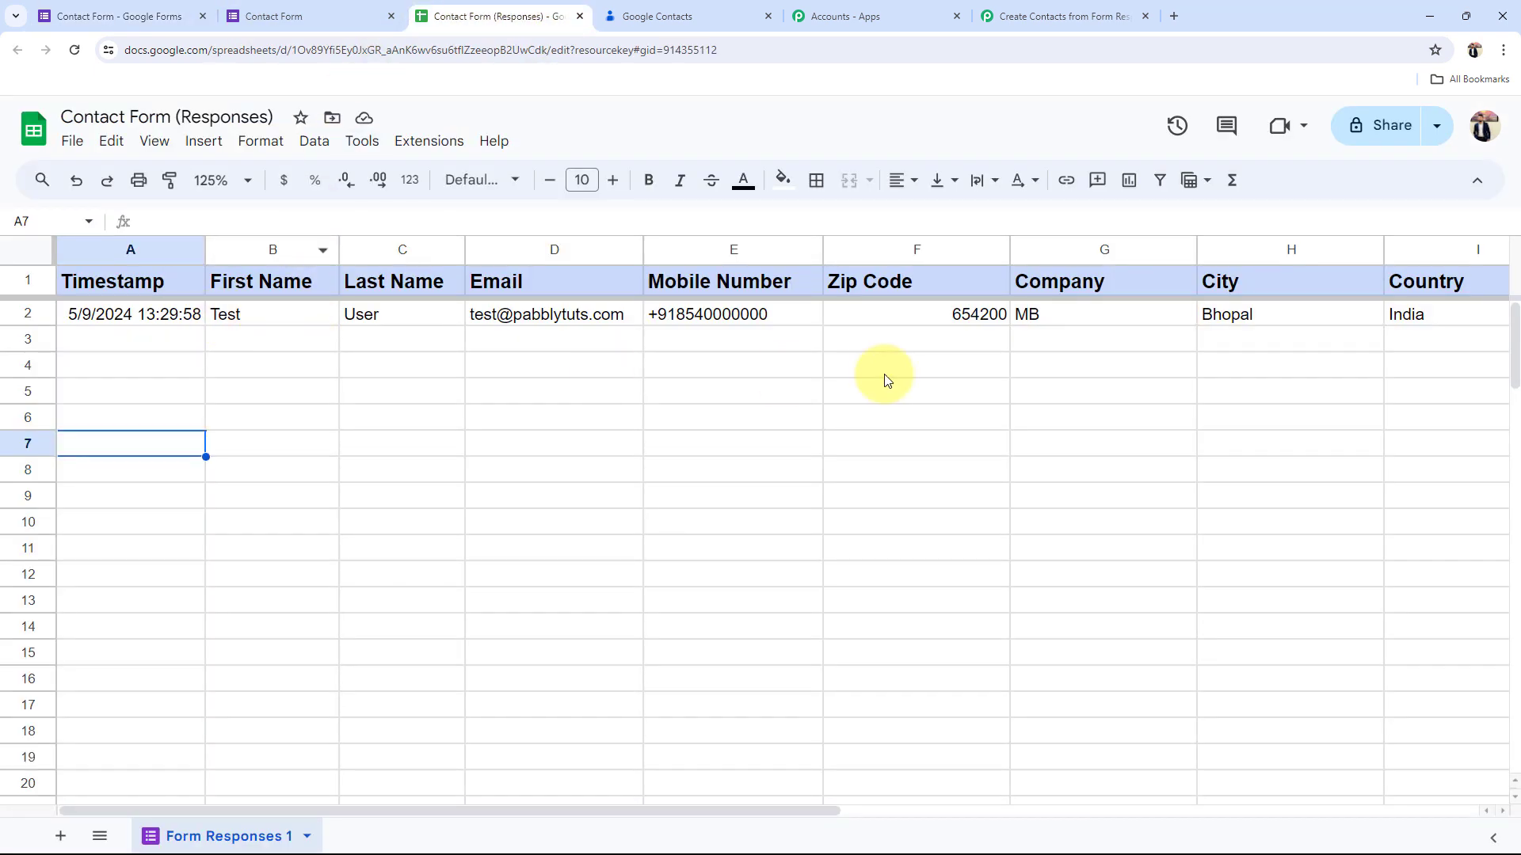
left_click(1034, 8)
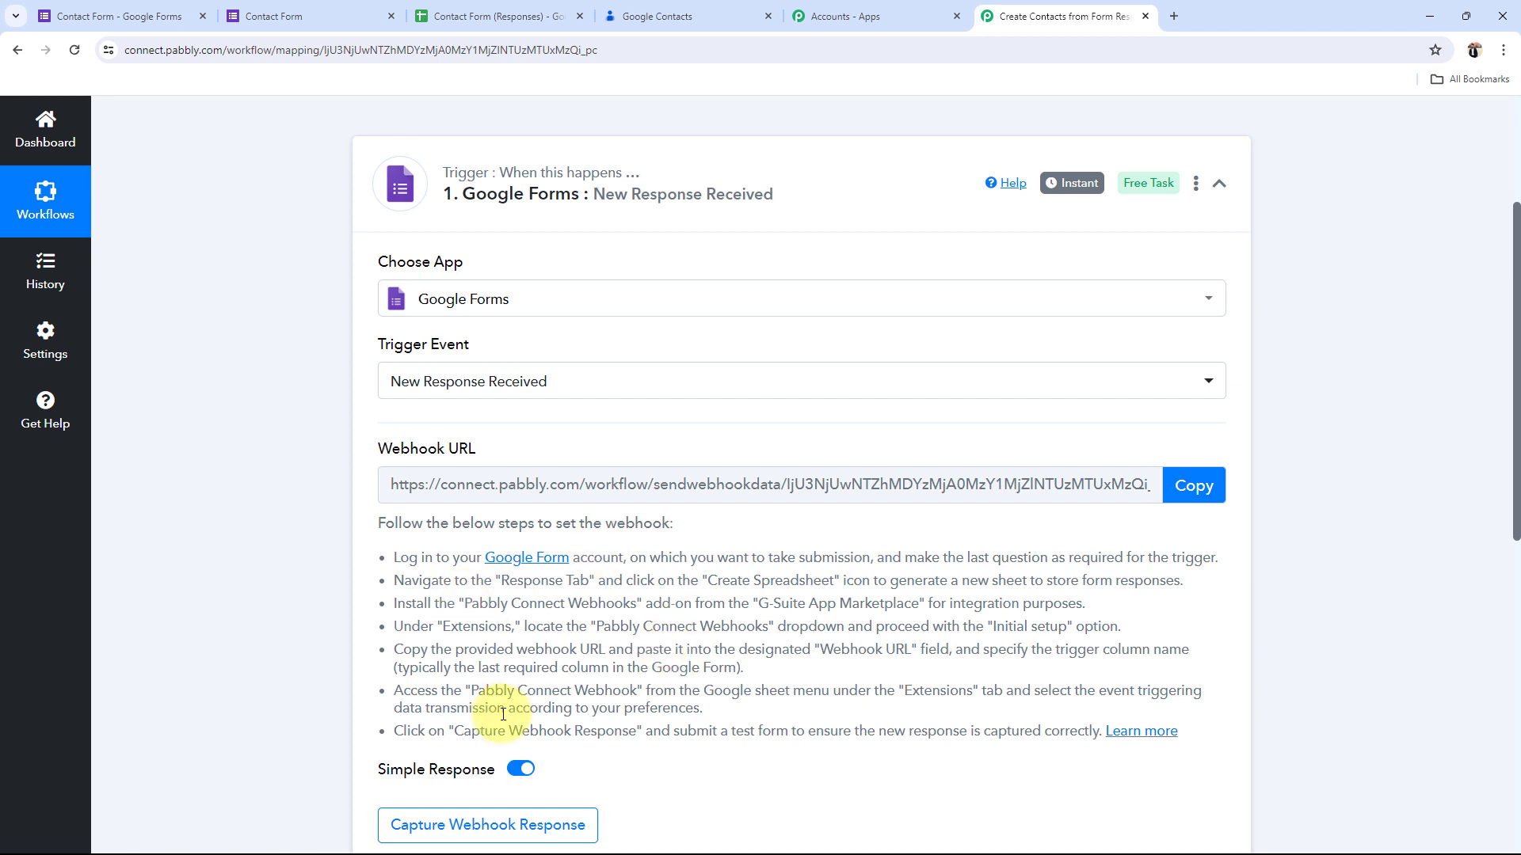
left_click(1208, 487)
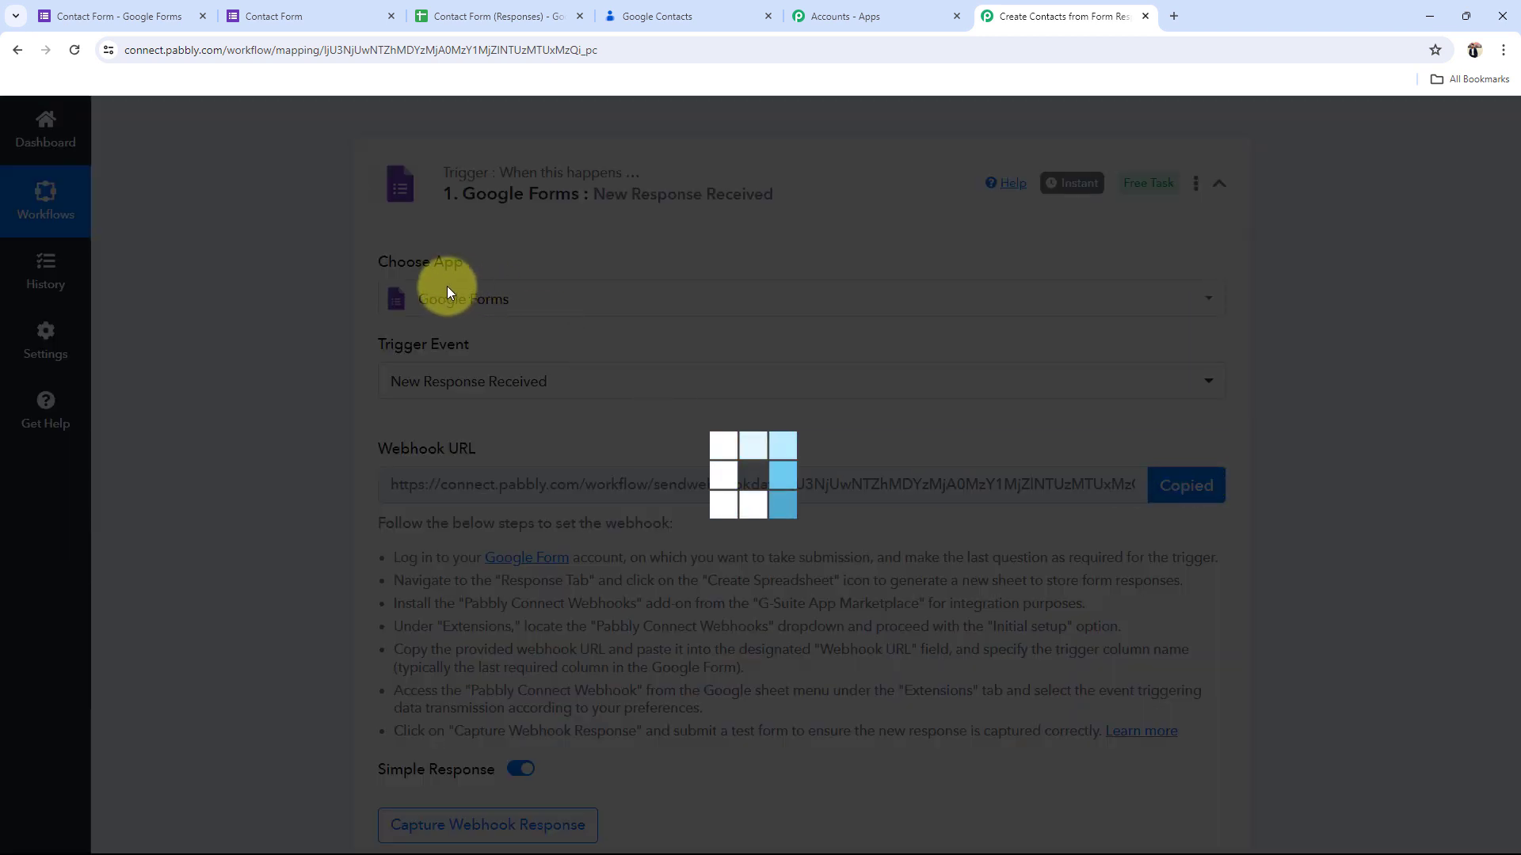
Step: From the responses spreadsheet, search the Google Workspace Marketplace for the Pabbly Connect Webhooks add-on, and close the marketplace
left_click(474, 10)
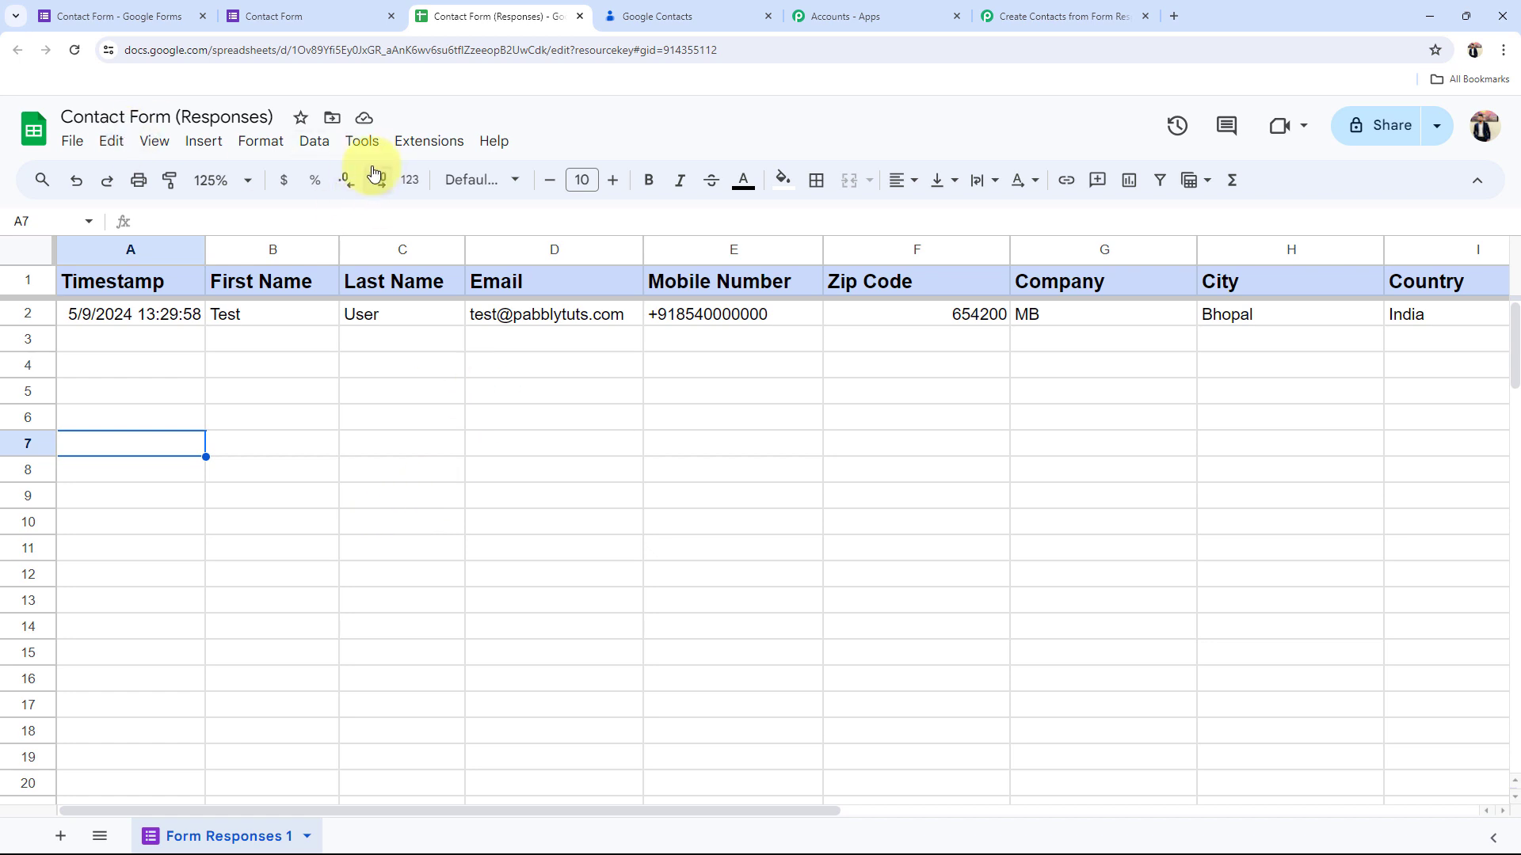
left_click(396, 147)
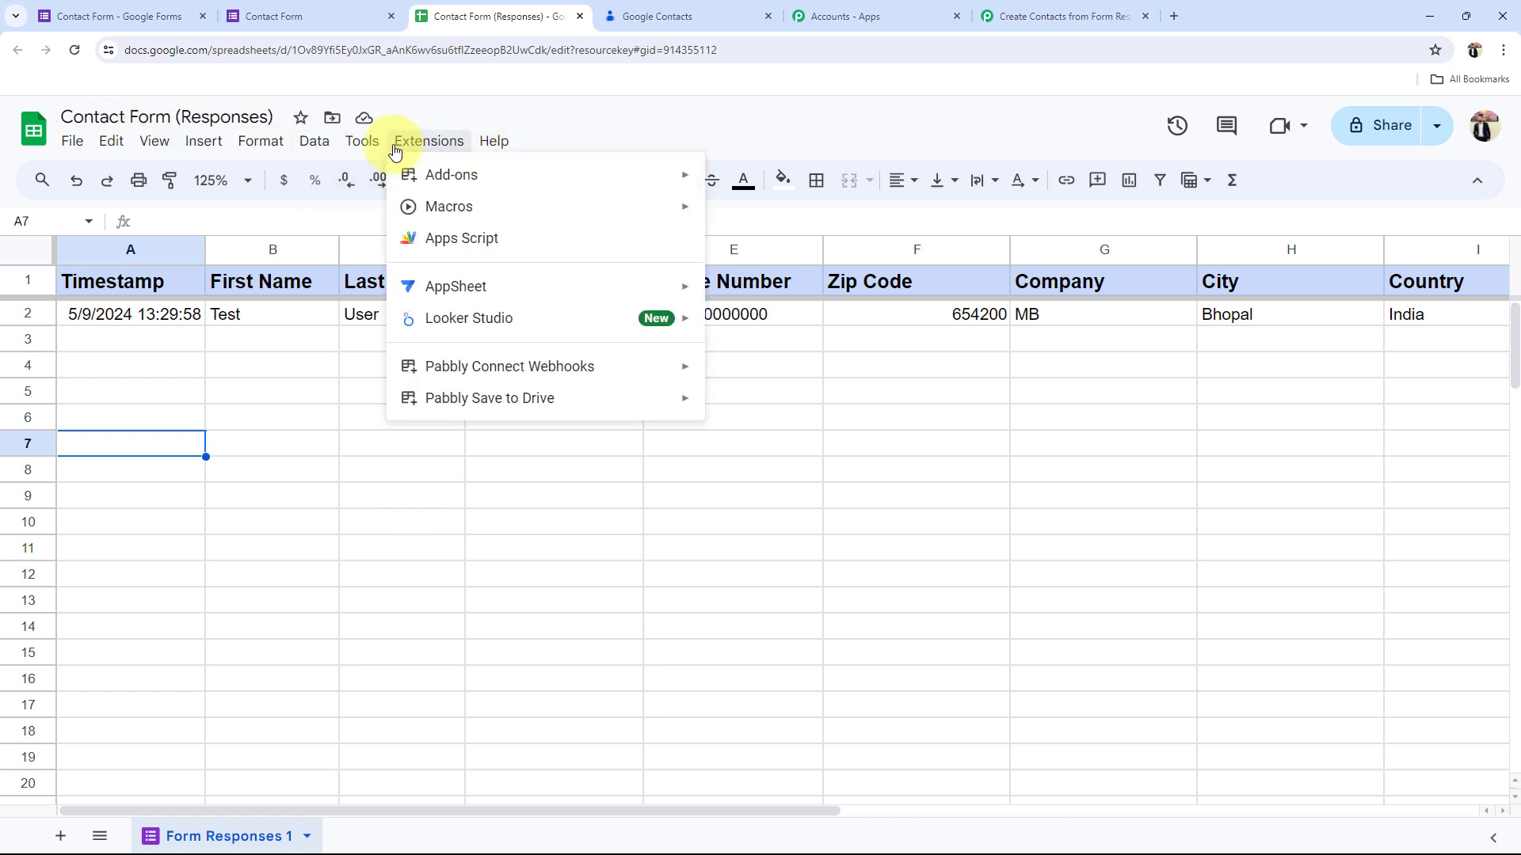
mouse_move(401, 170)
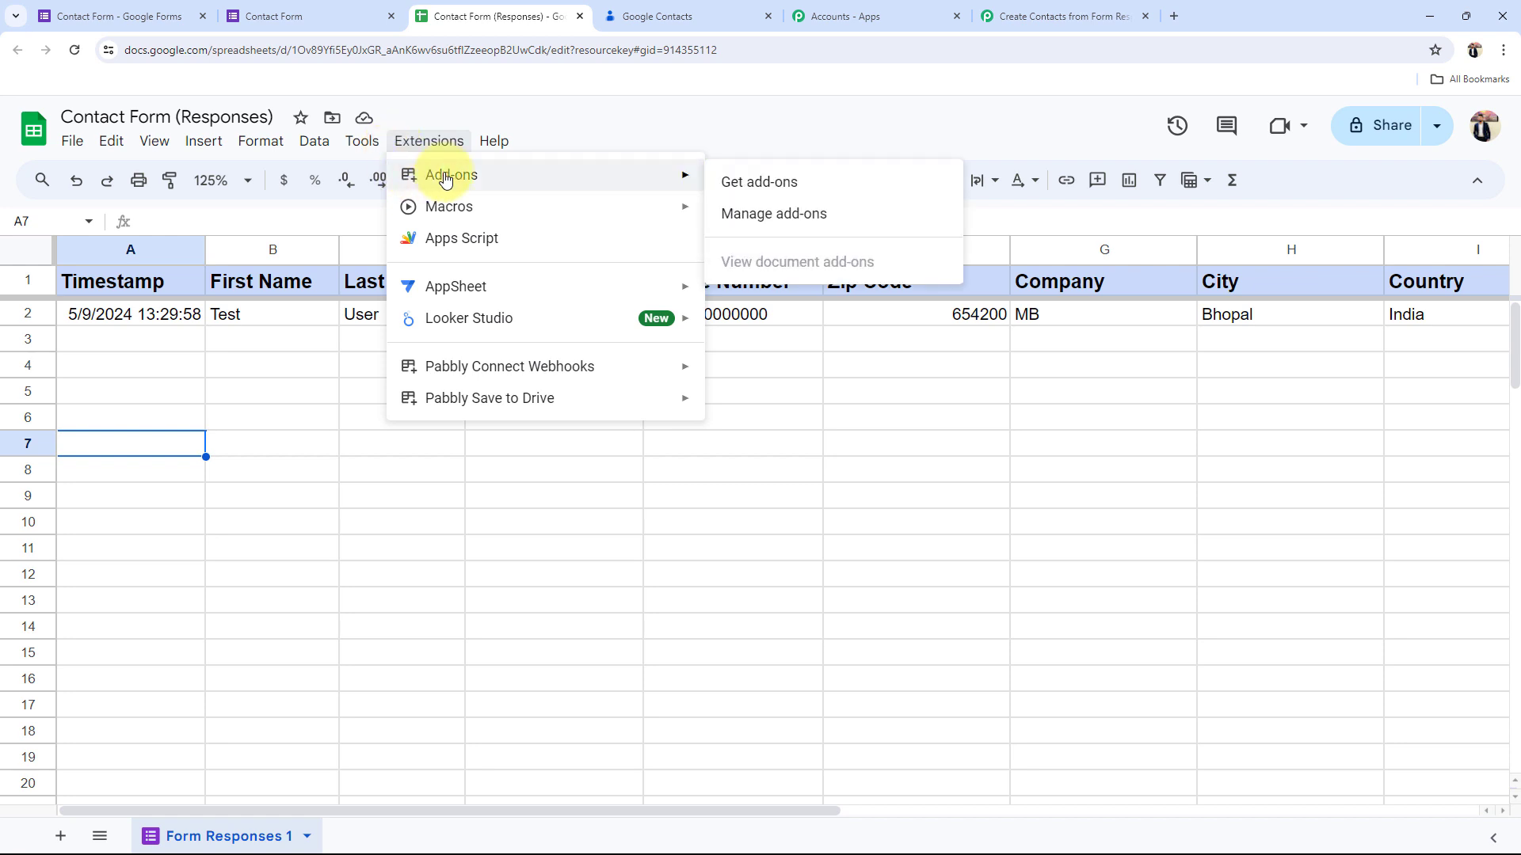
left_click(725, 181)
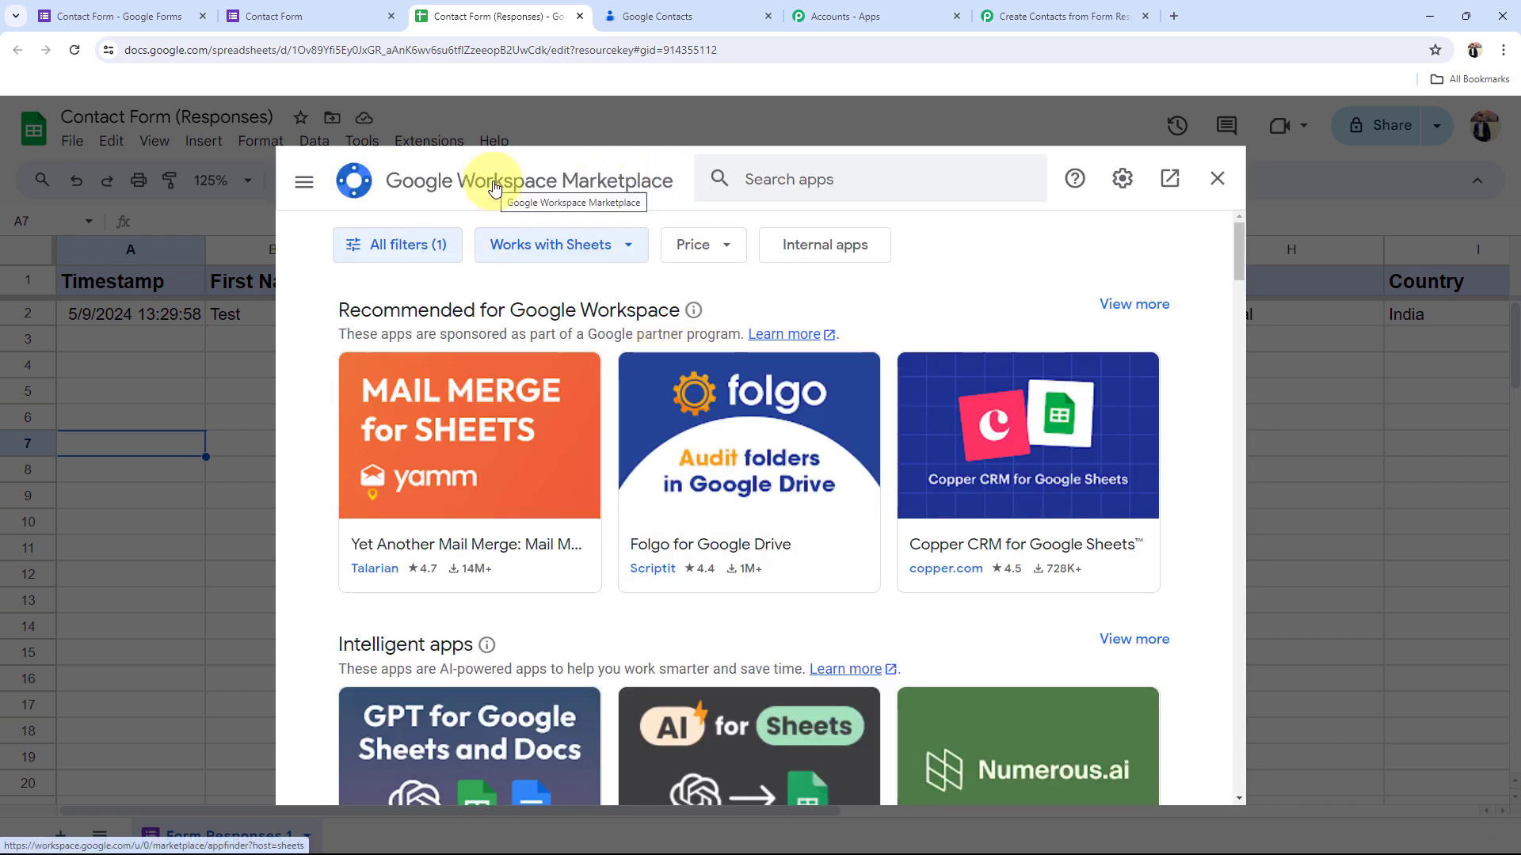
left_click(836, 178)
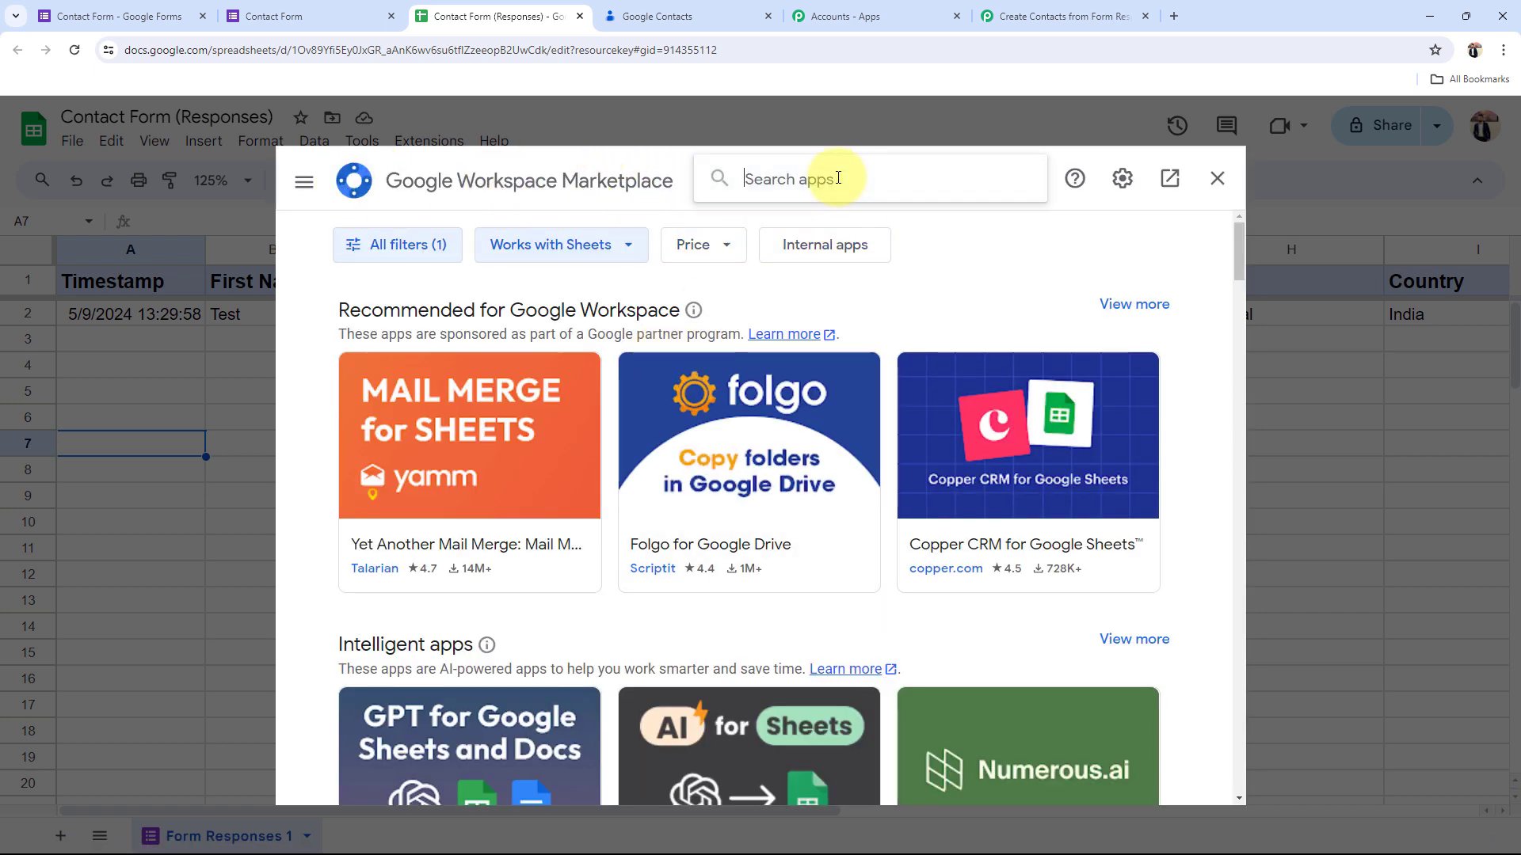
type("pabbly")
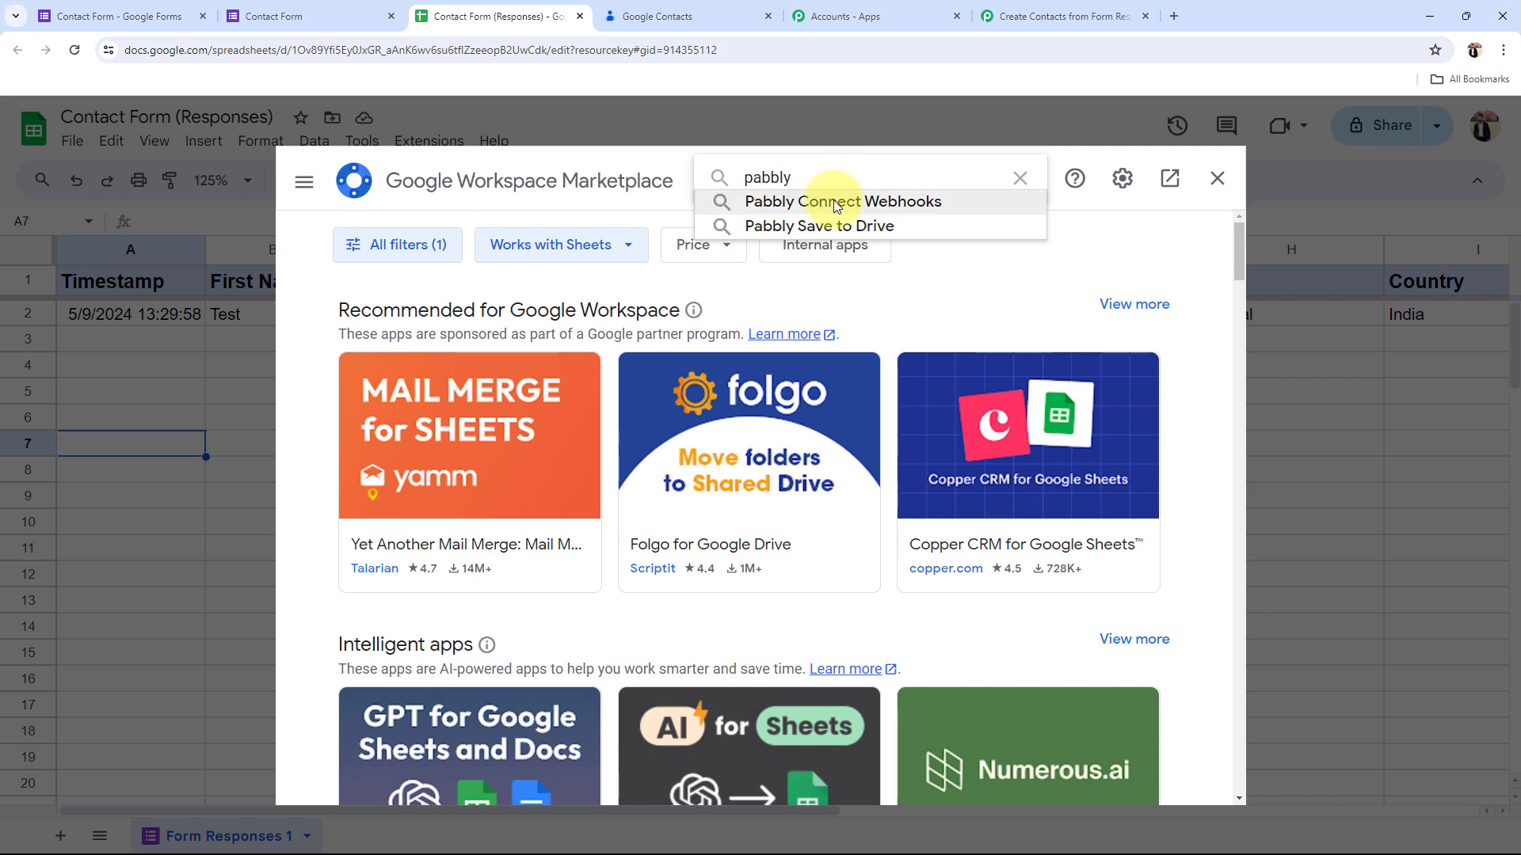
left_click(835, 203)
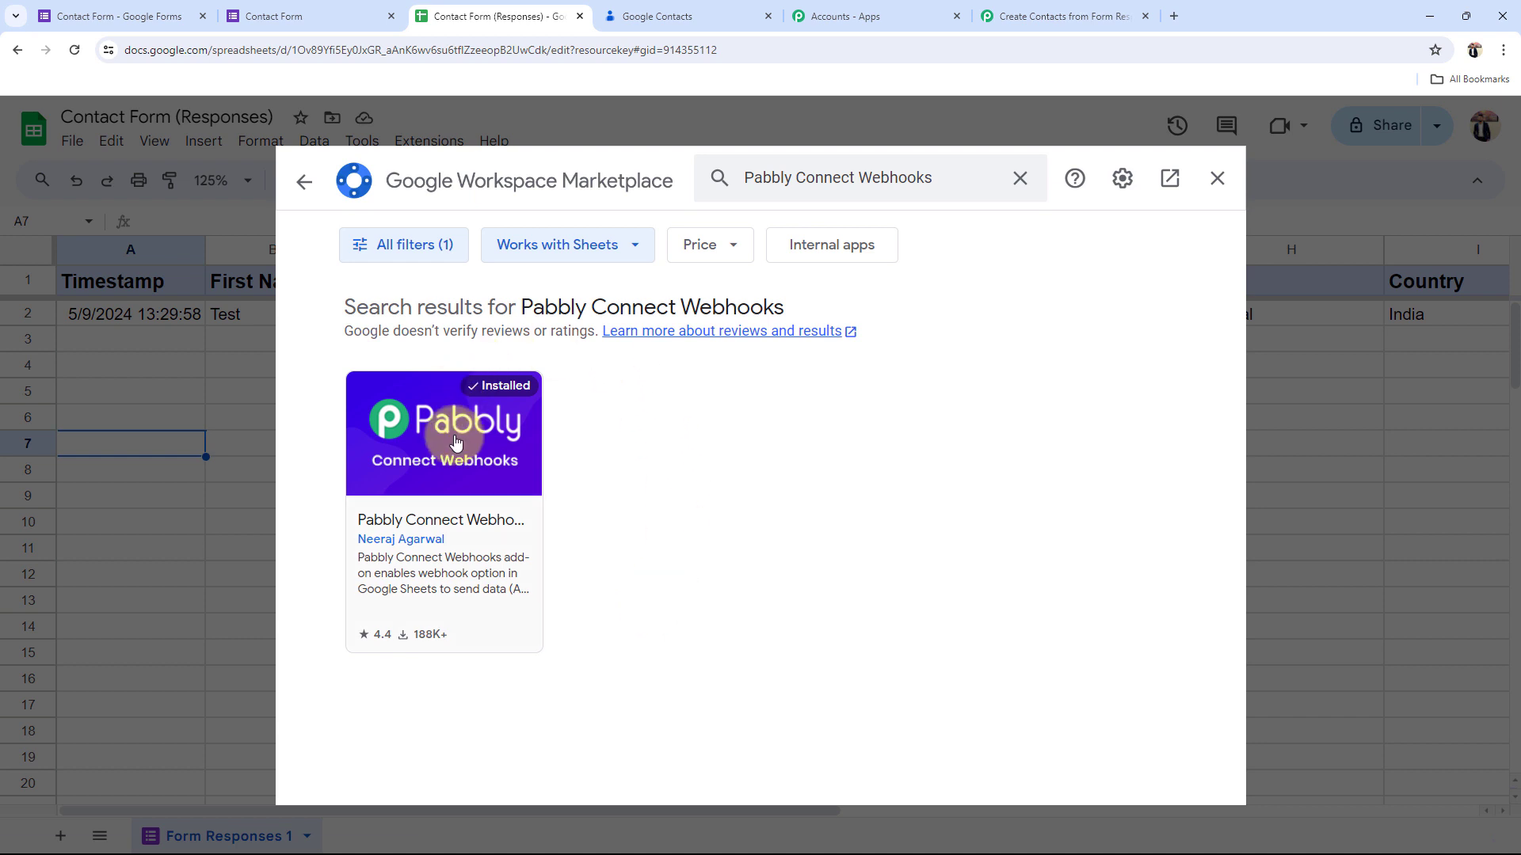
left_click(1219, 179)
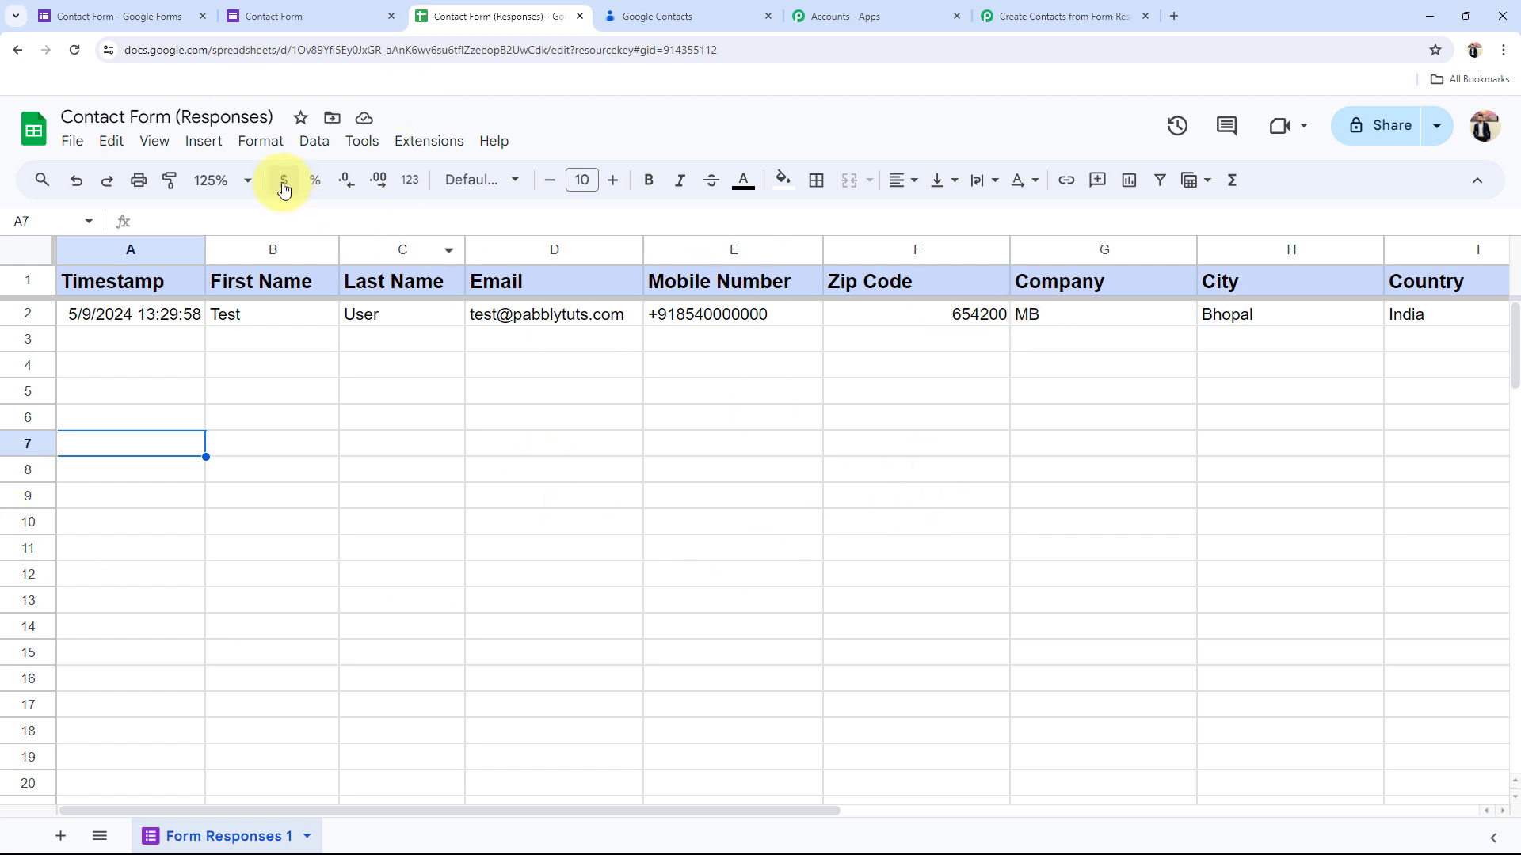
Step: Open the Pabbly Connect Webhooks add-on's Initial Setup for Form Responses 1 and paste the copied URL as the webhook URL
left_click(412, 144)
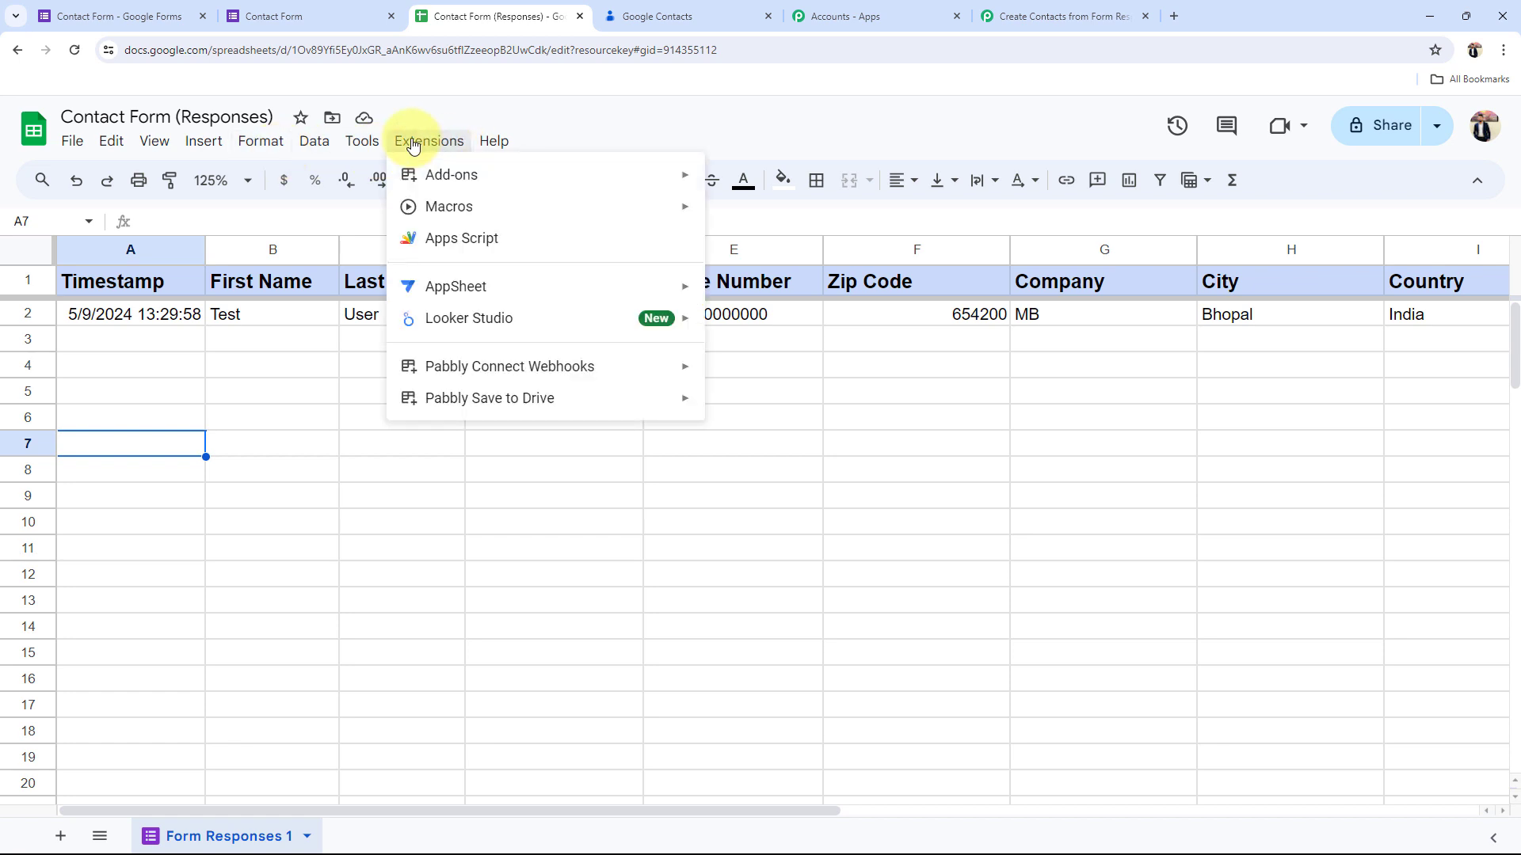
mouse_move(452, 366)
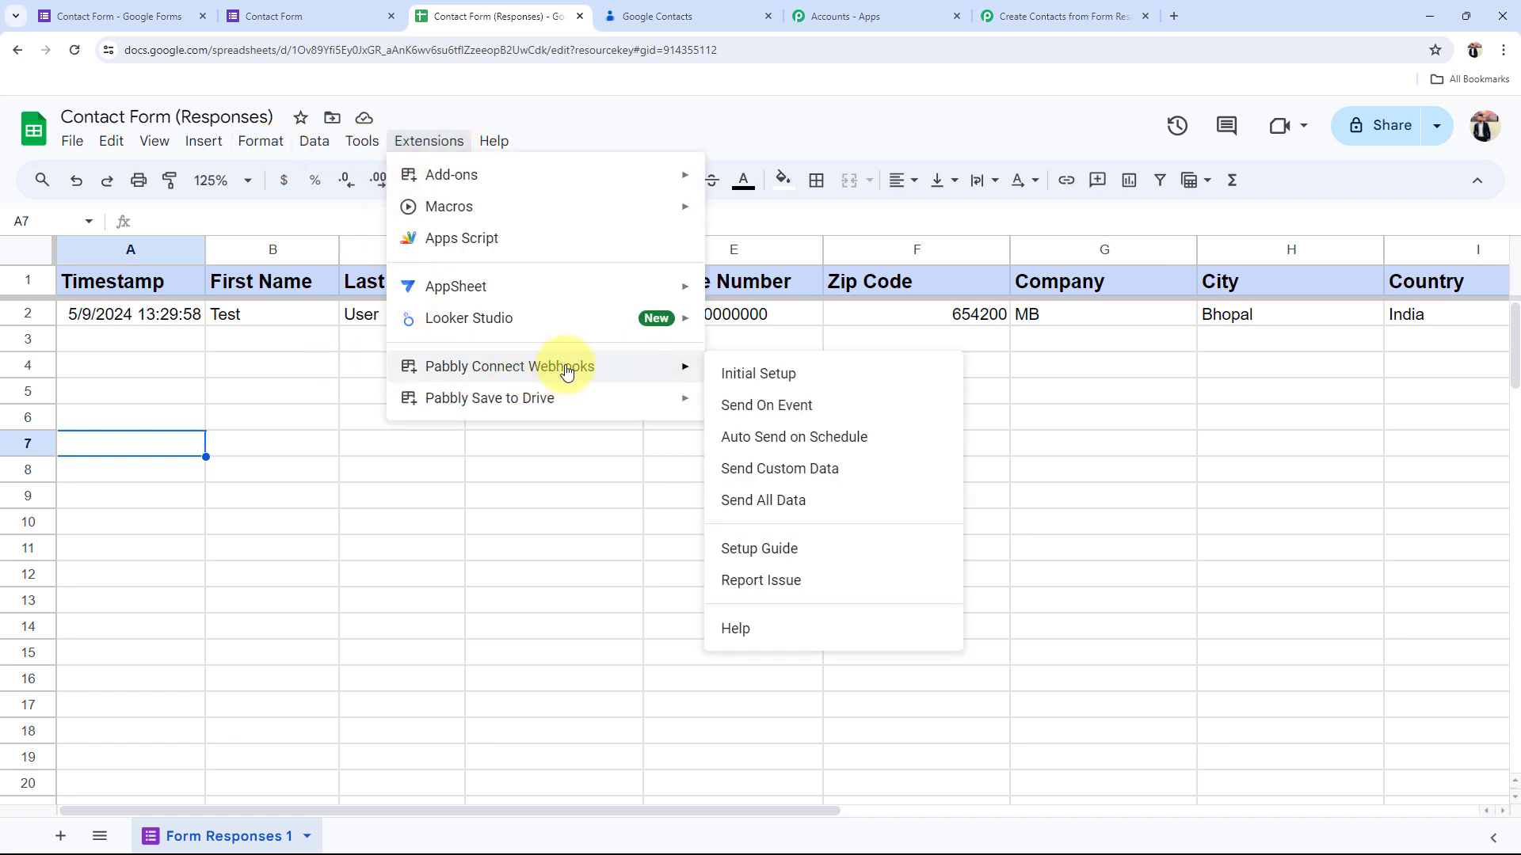
left_click(747, 379)
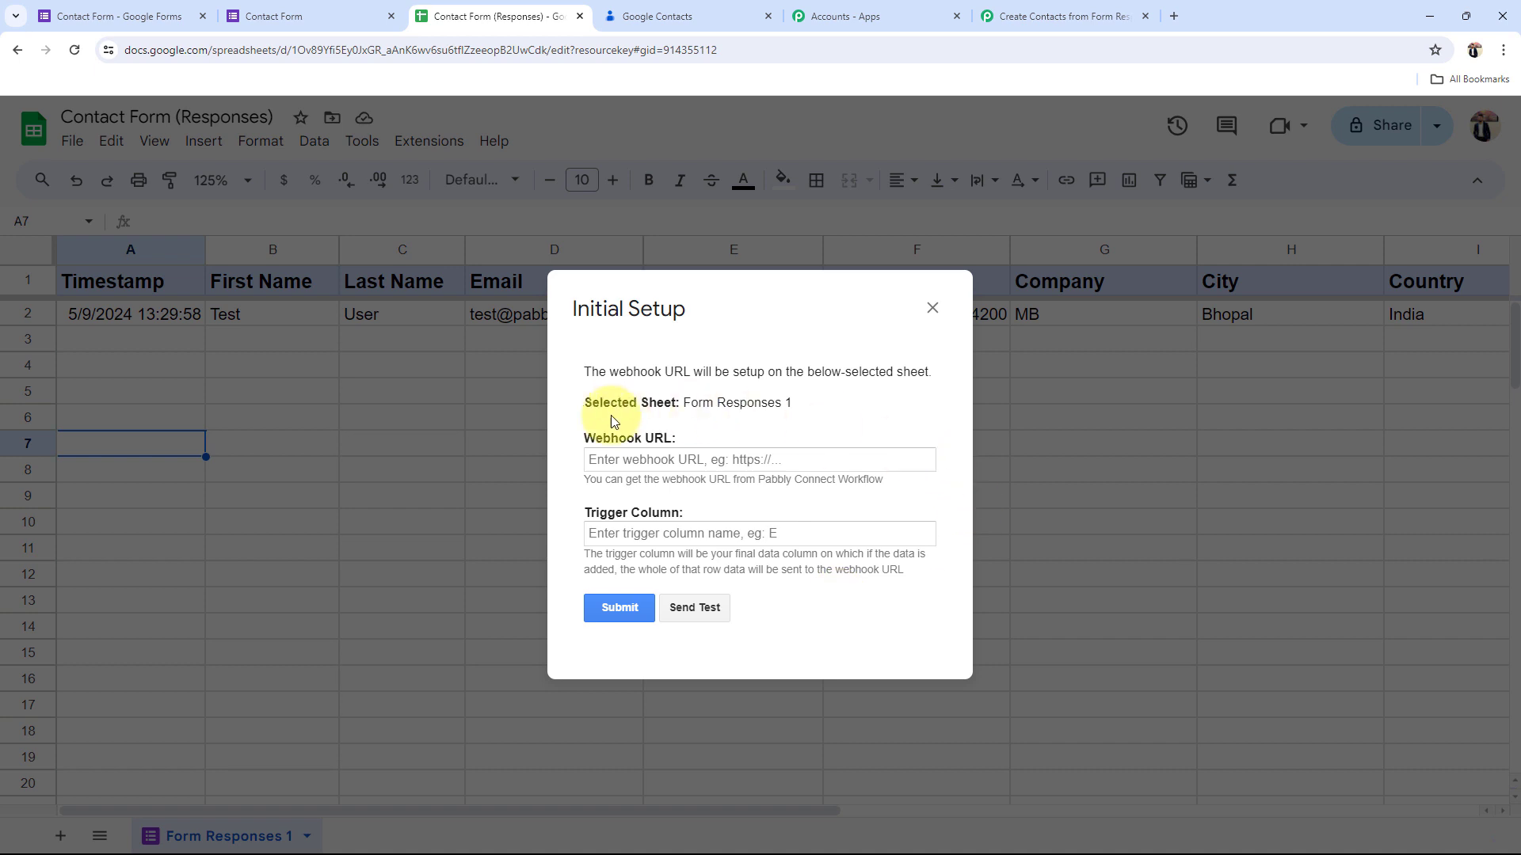
left_click_drag(581, 442, 759, 439)
left_click(697, 461)
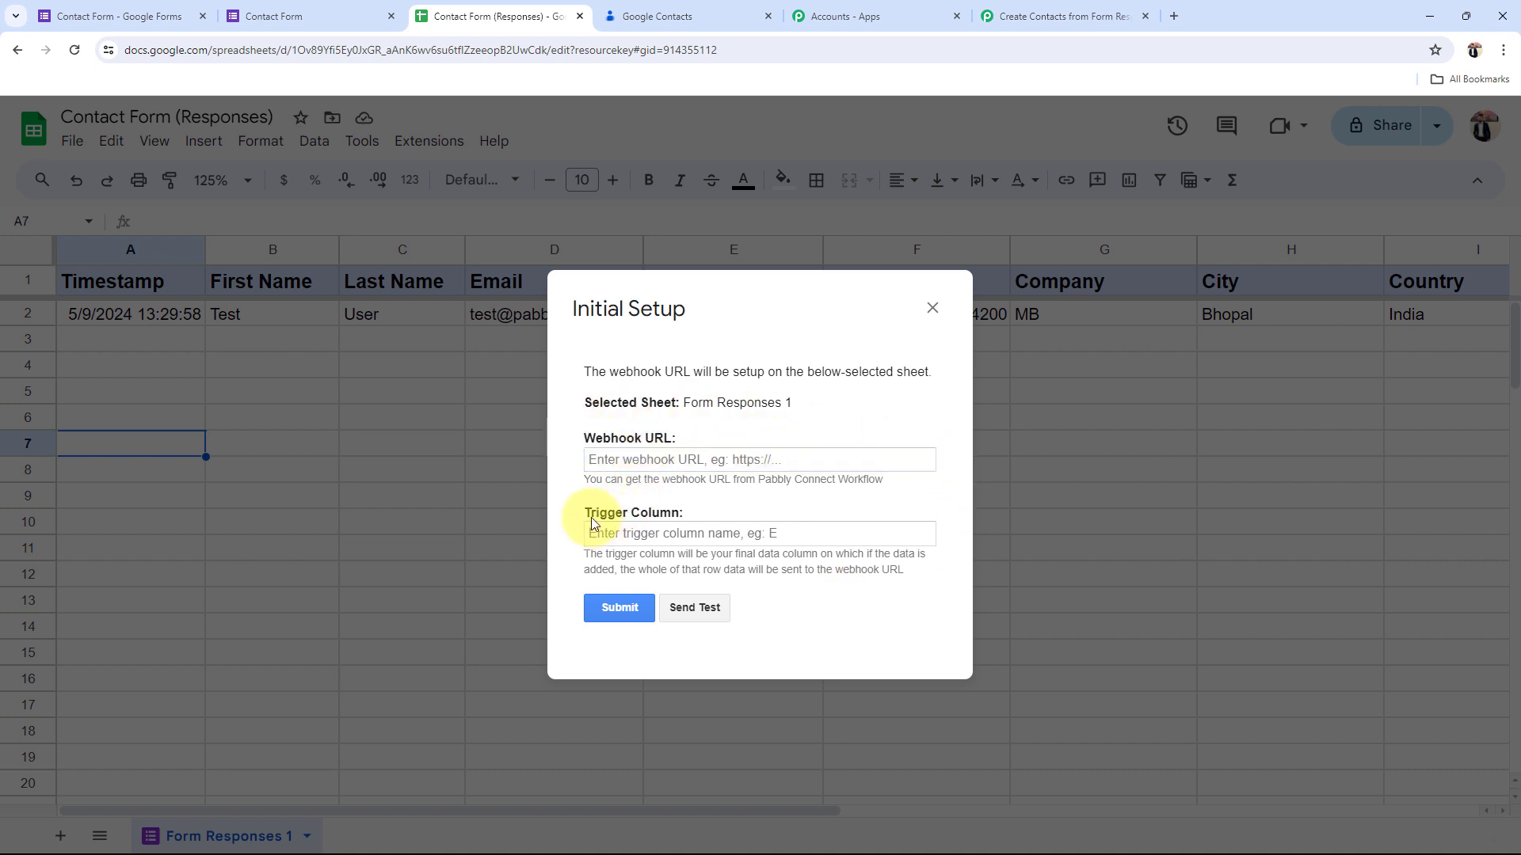
left_click_drag(594, 515, 744, 517)
left_click(745, 516)
left_click(1061, 16)
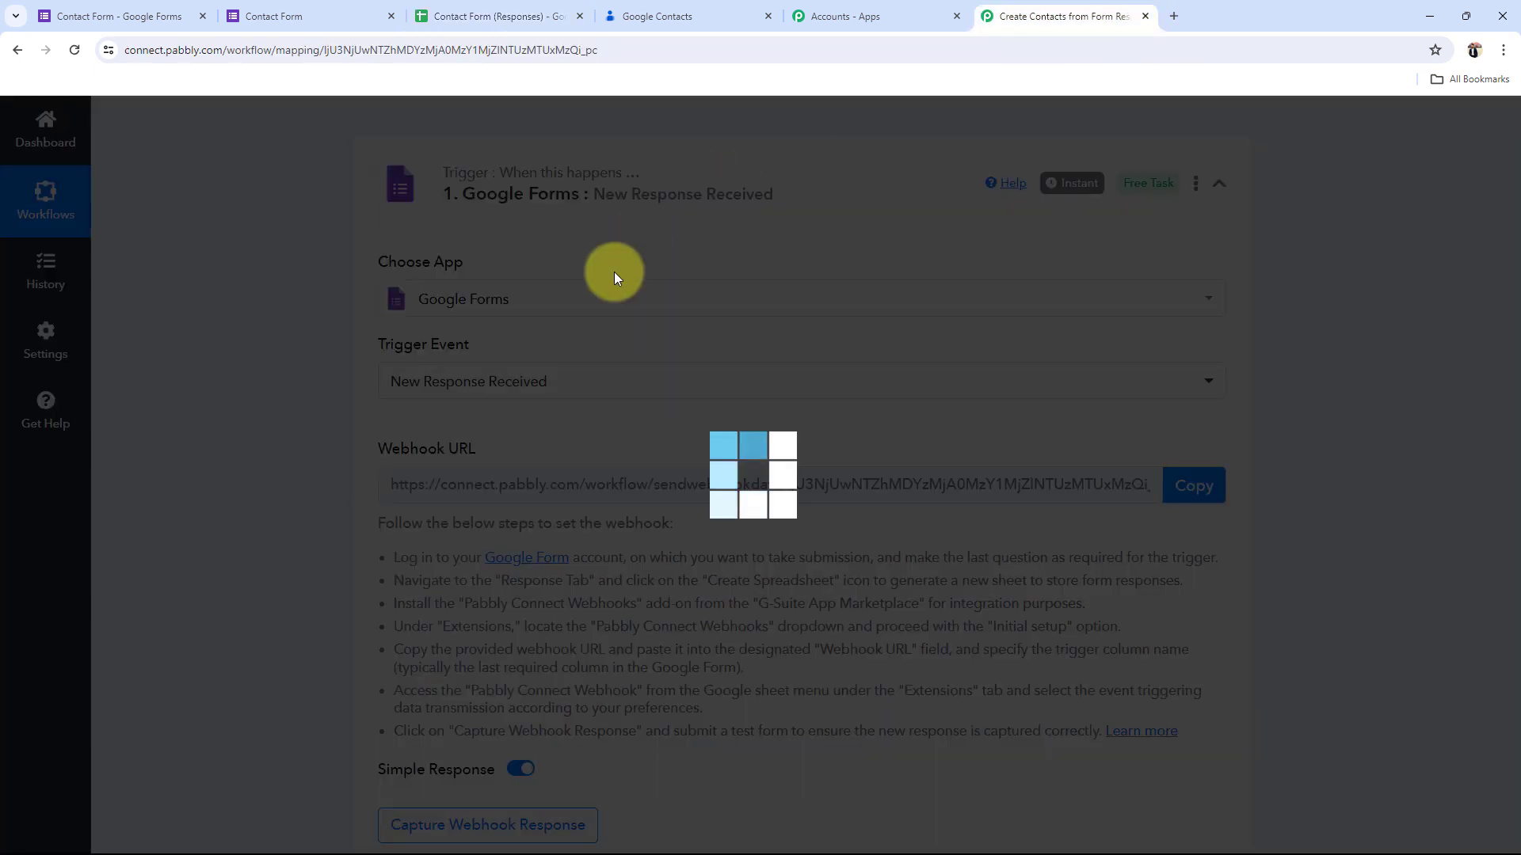
left_click(651, 16)
left_click(504, 7)
left_click(633, 458)
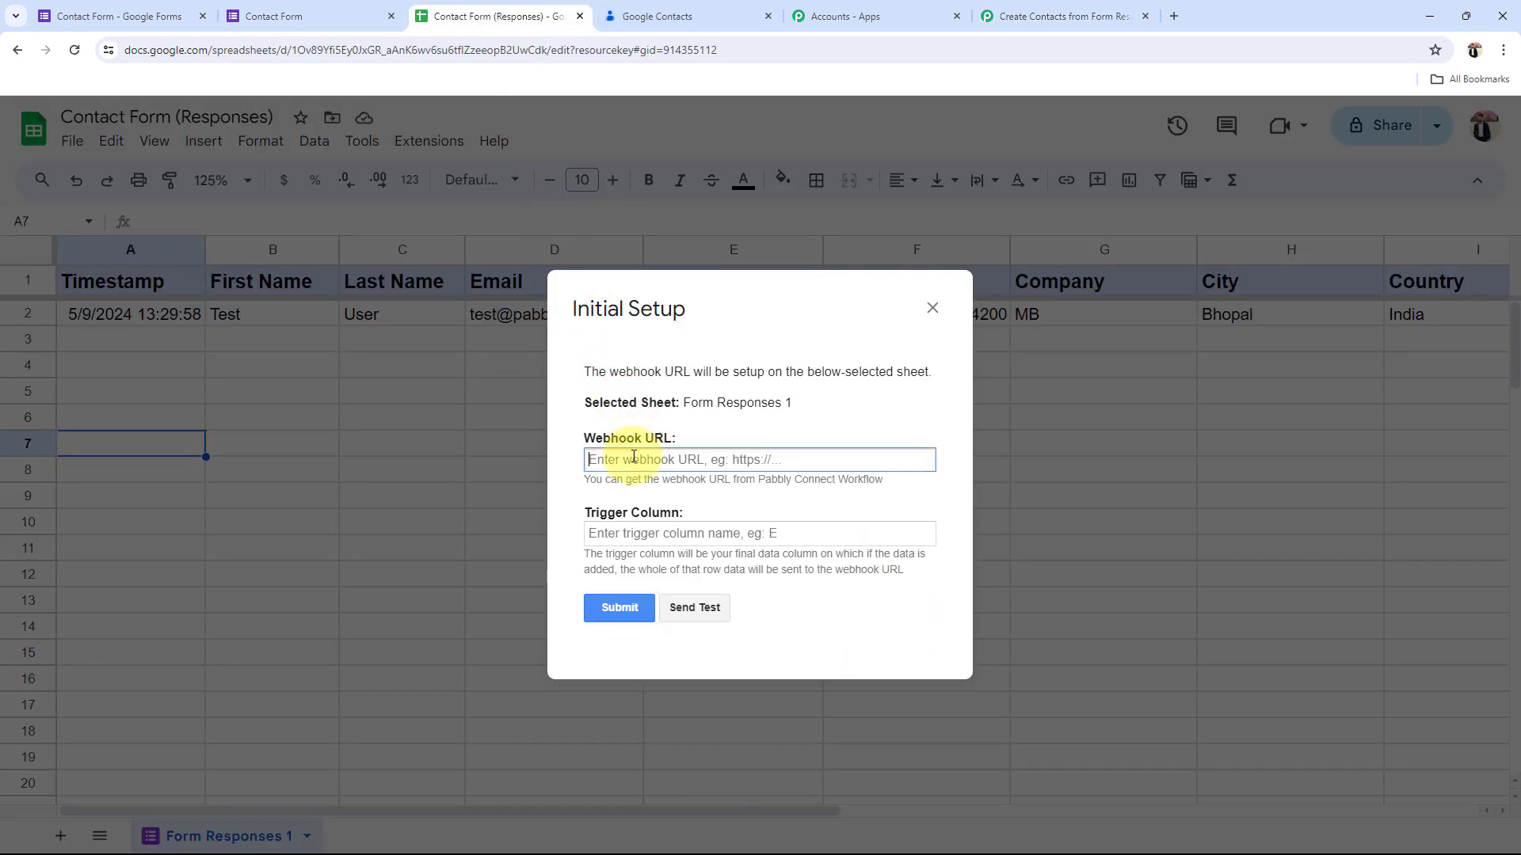
key("ctrl+v")
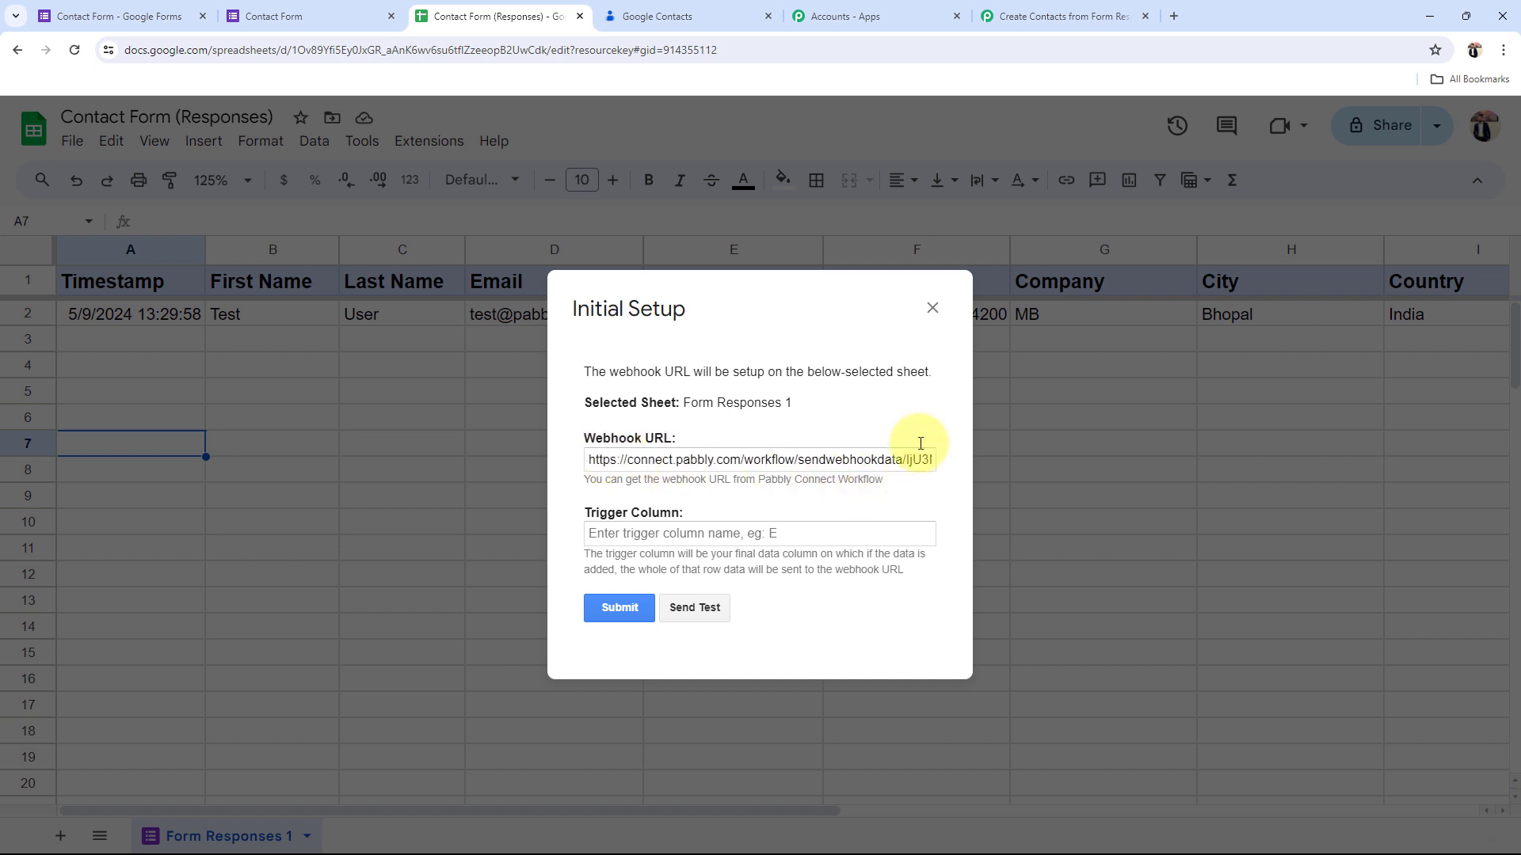
Step: Set the trigger column to I and send test data to the webhook
left_click(695, 530)
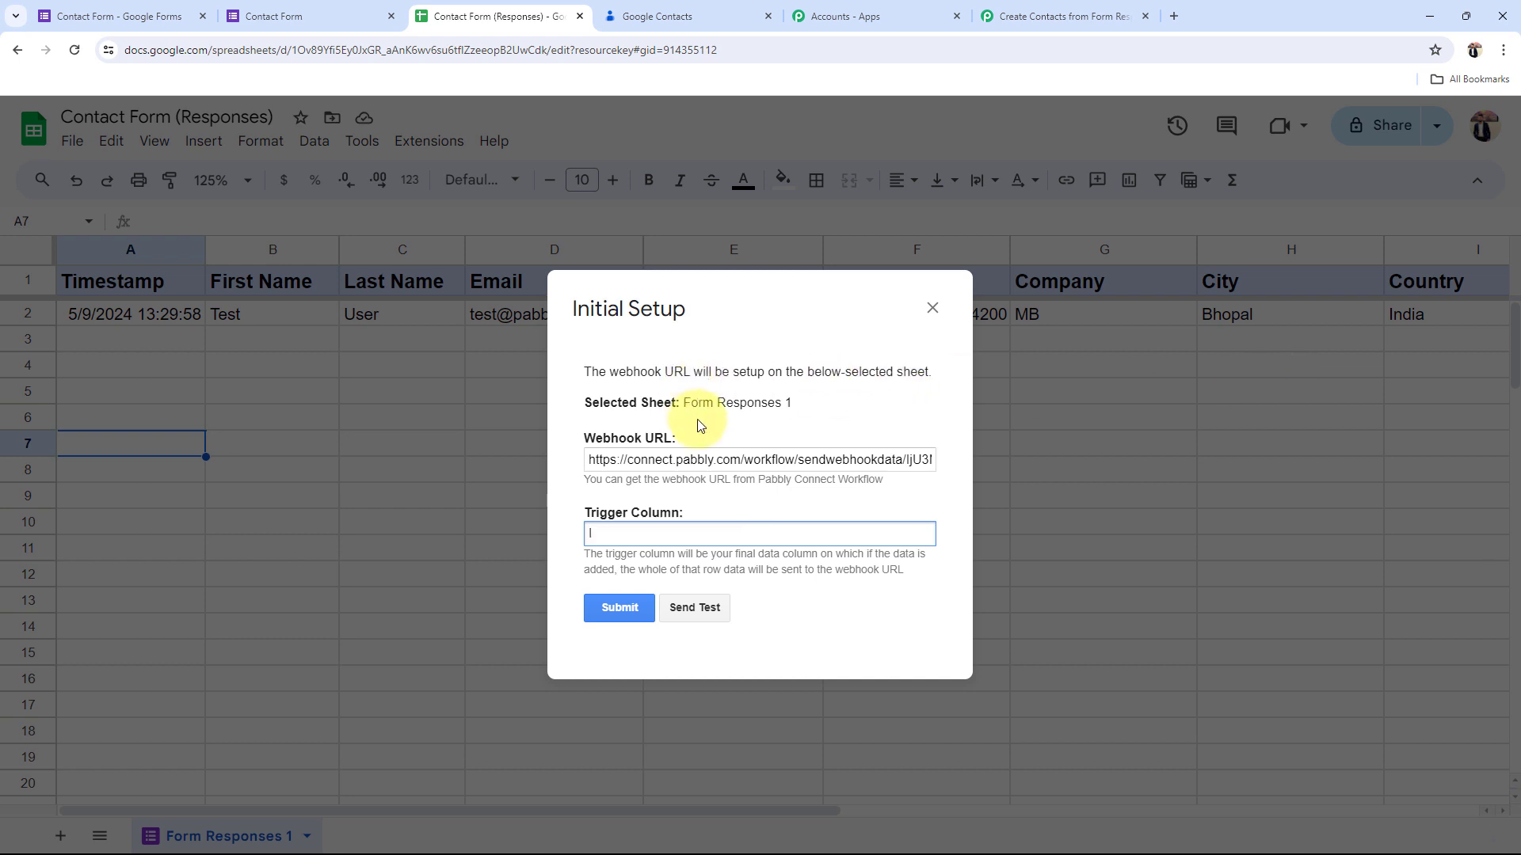
left_click(848, 347)
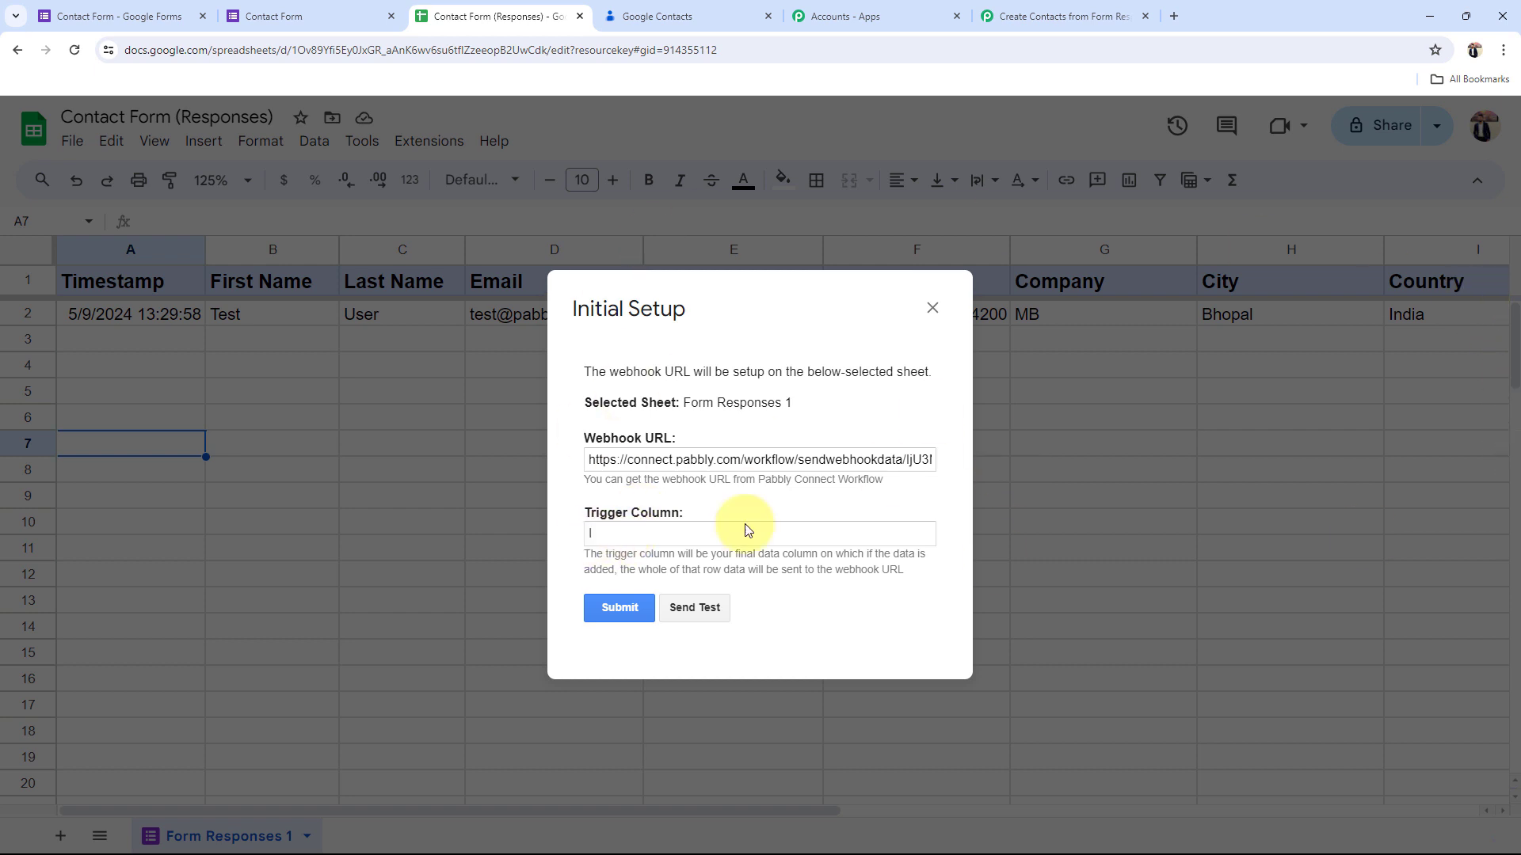
left_click(691, 615)
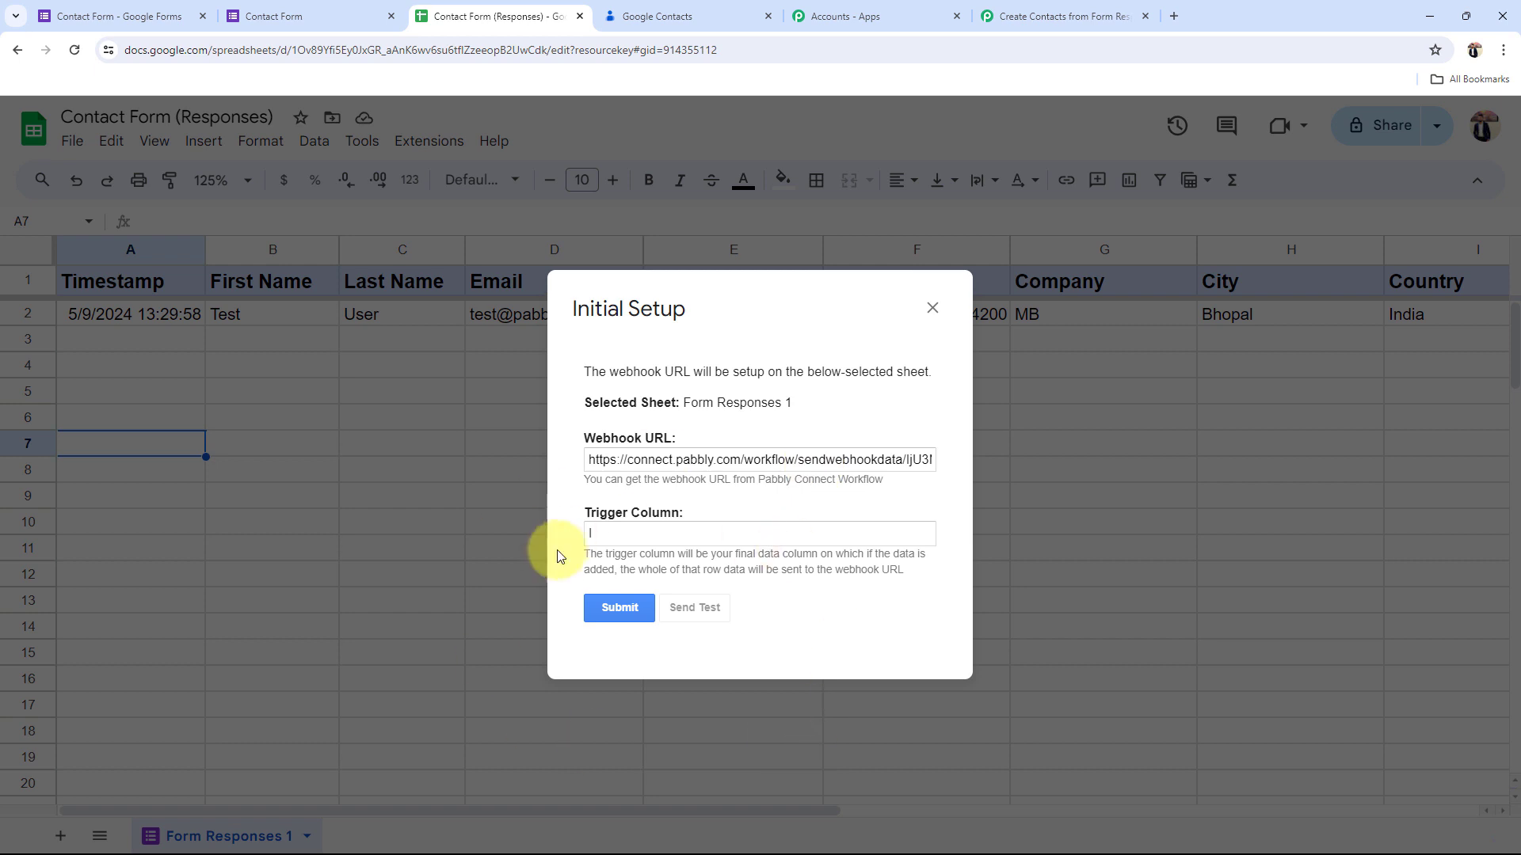
scroll(728, 585, "down", 1)
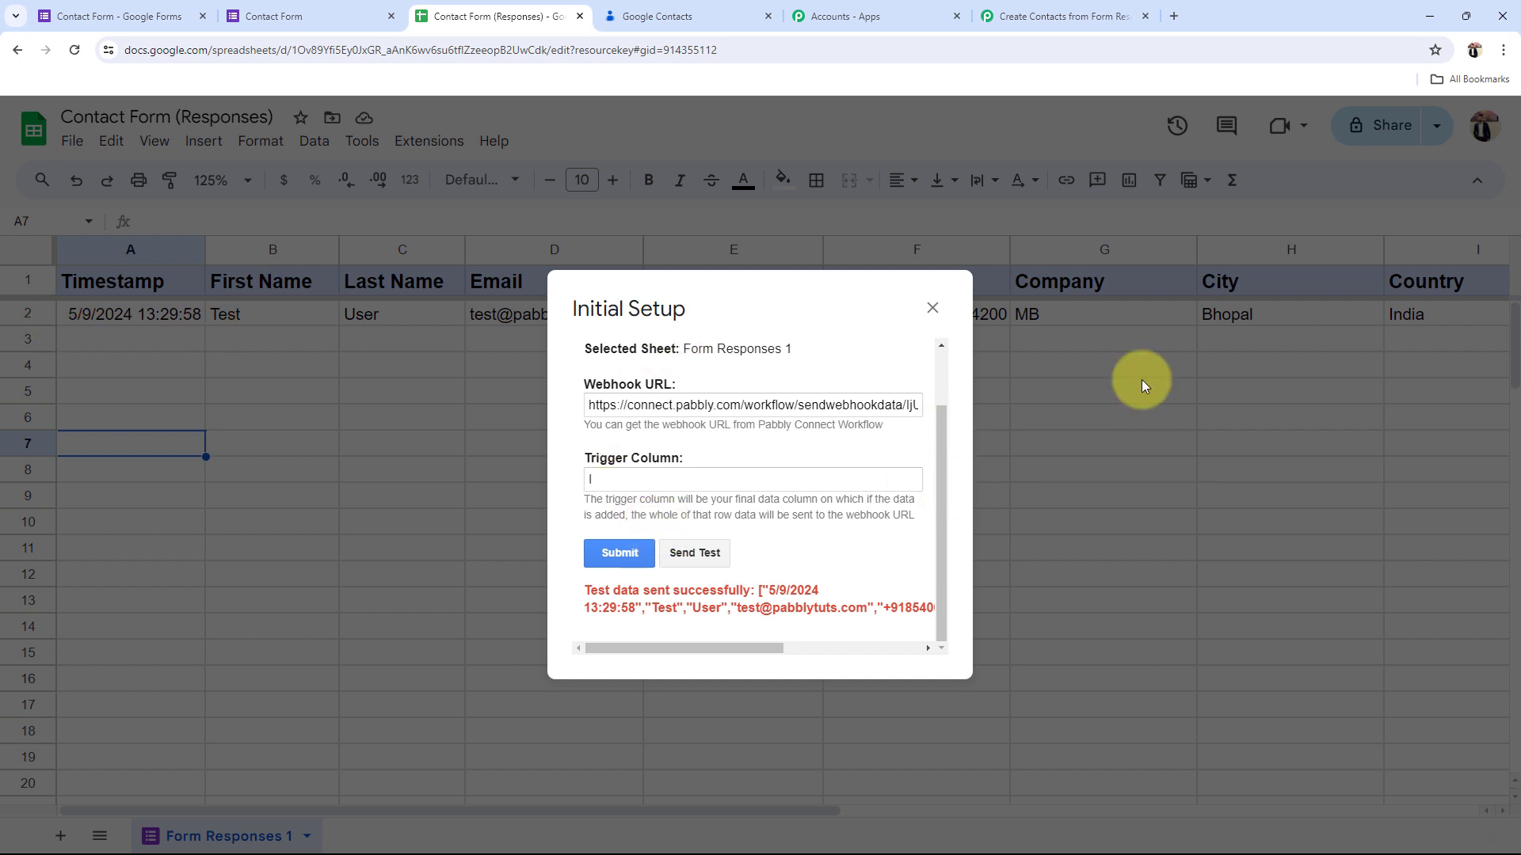
Step: Submit and close the initial webhook setup, and enable Send On Event for the Pabbly Connect Webhooks add-on
left_click(618, 558)
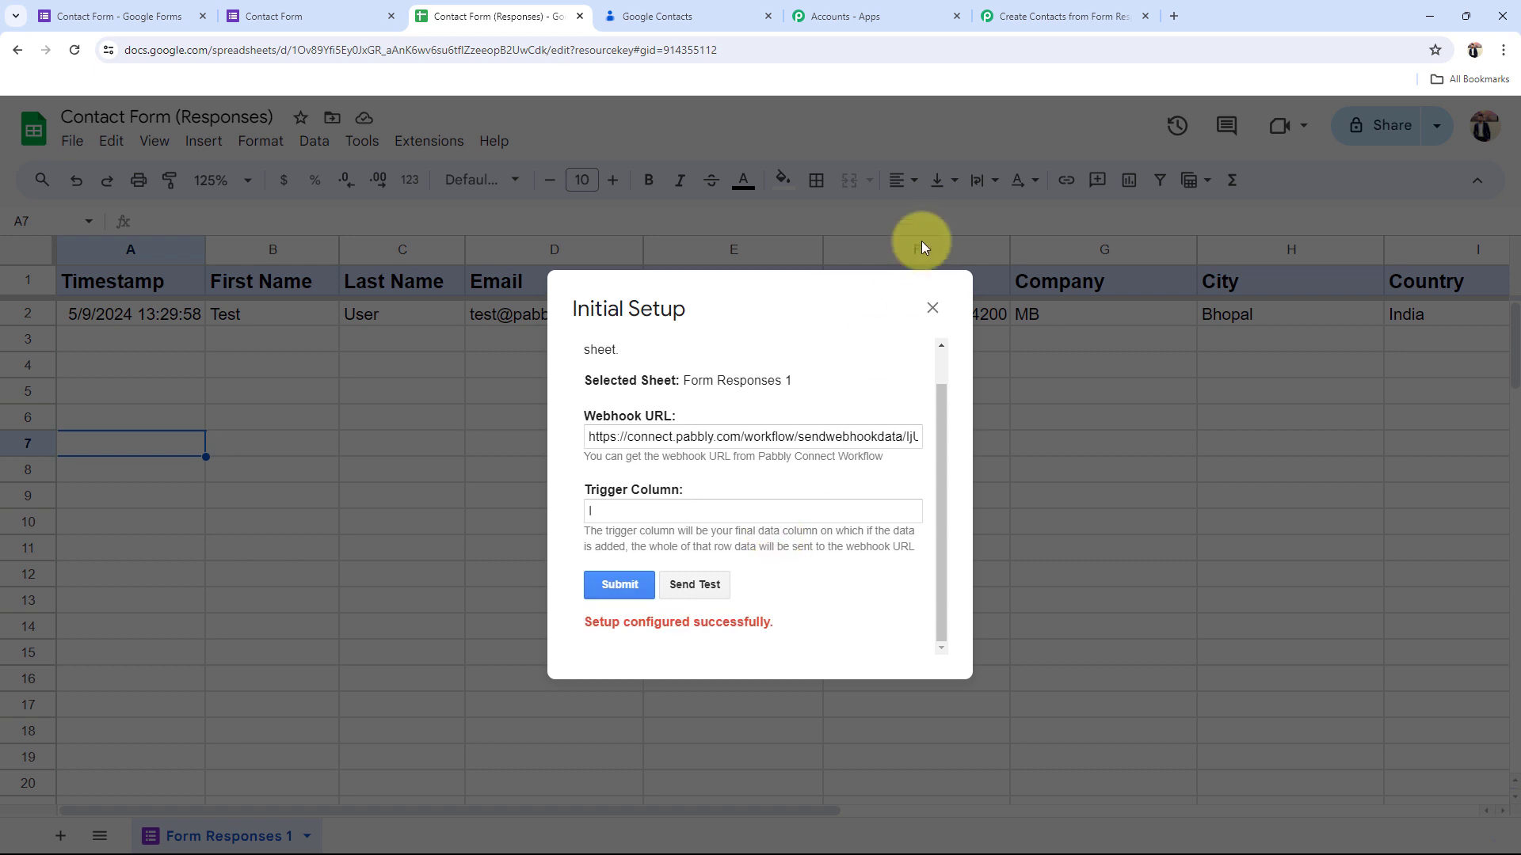
left_click(934, 308)
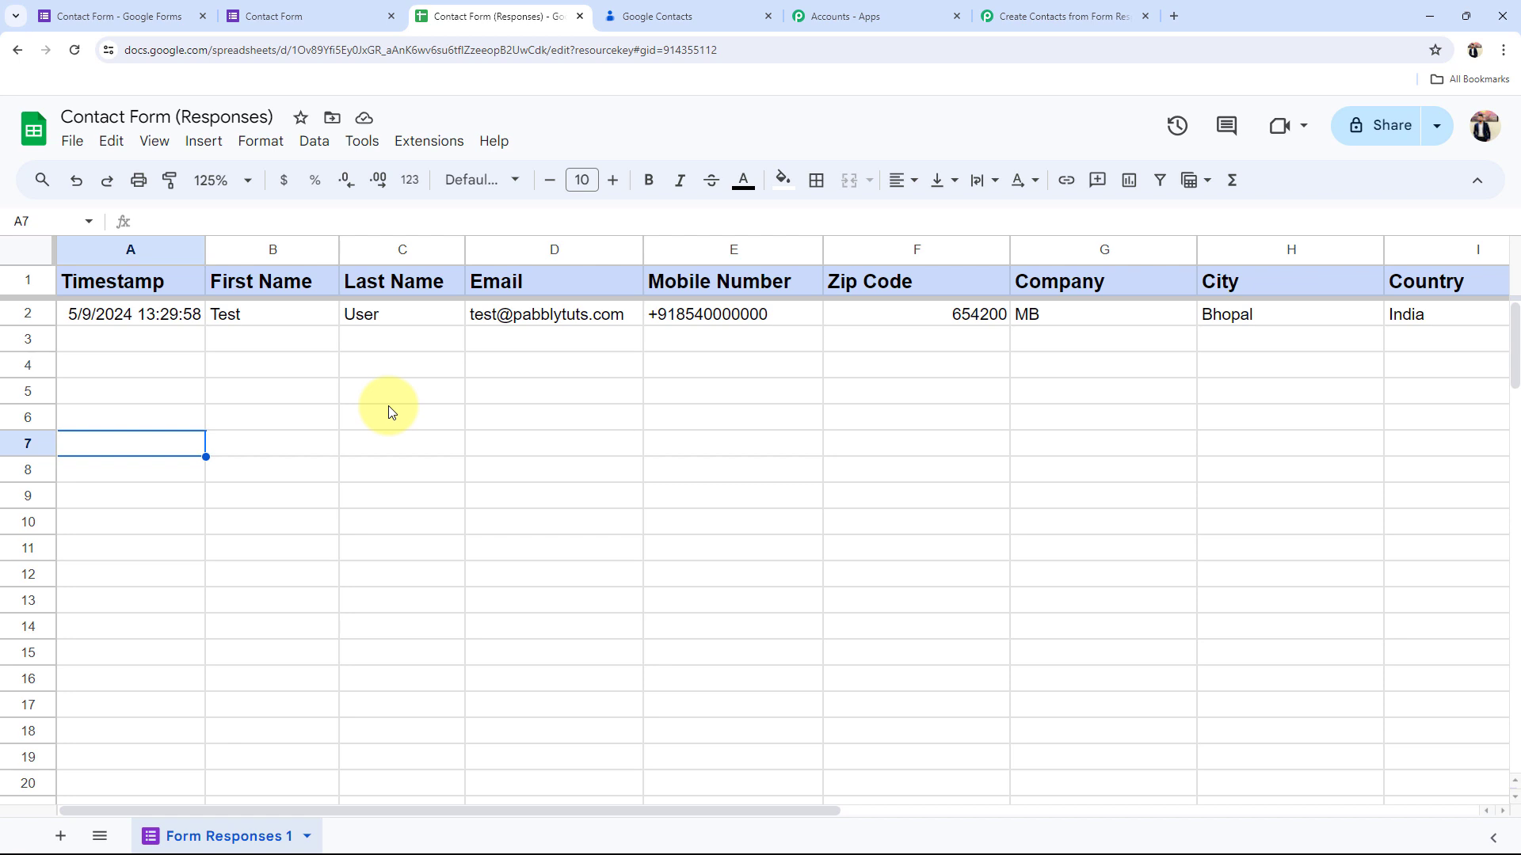
left_click(406, 144)
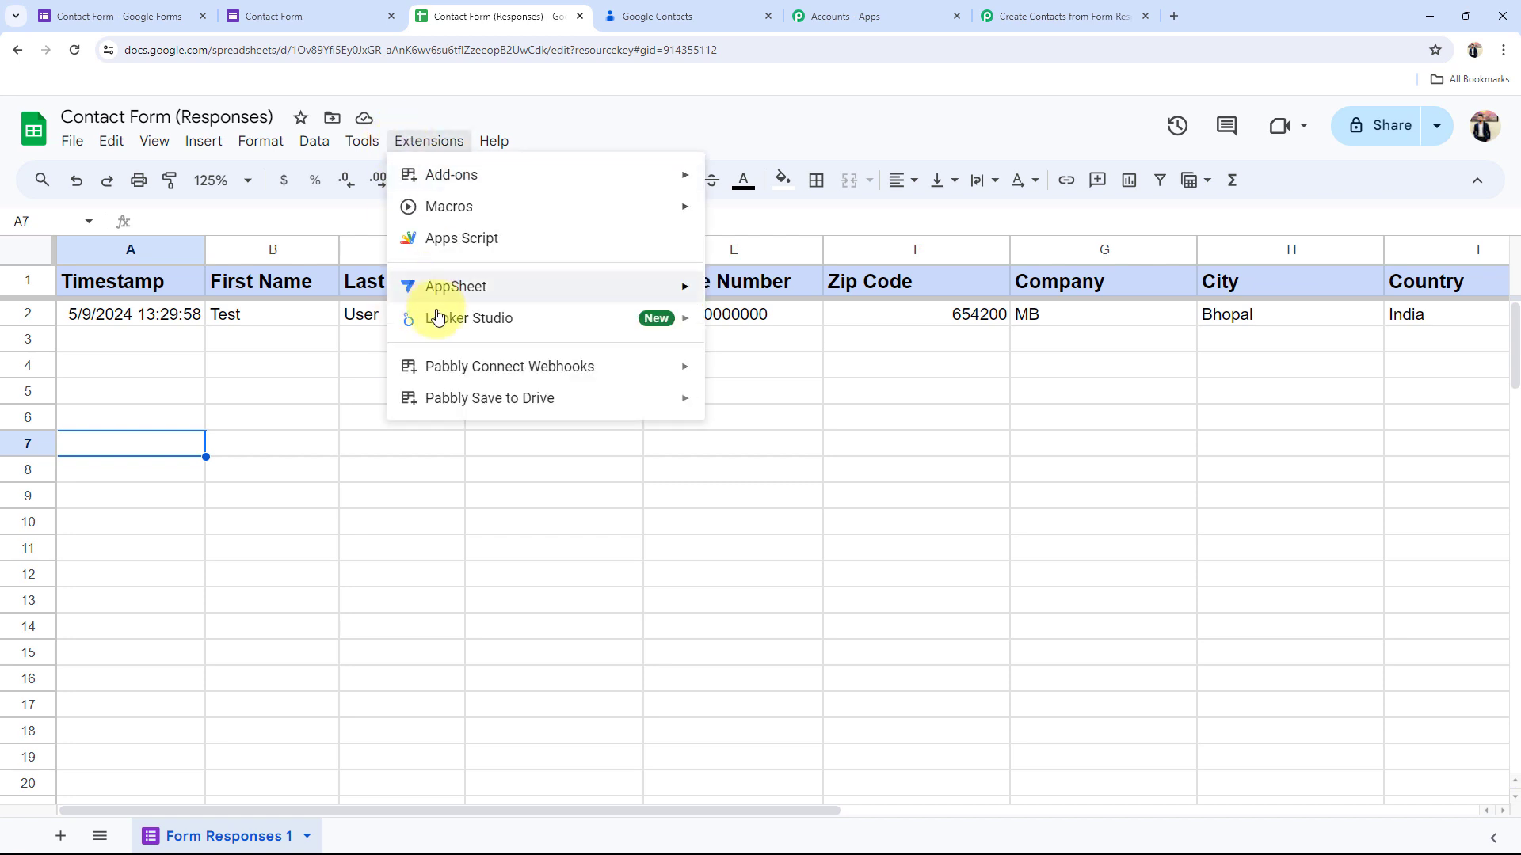
mouse_move(438, 374)
left_click(827, 382)
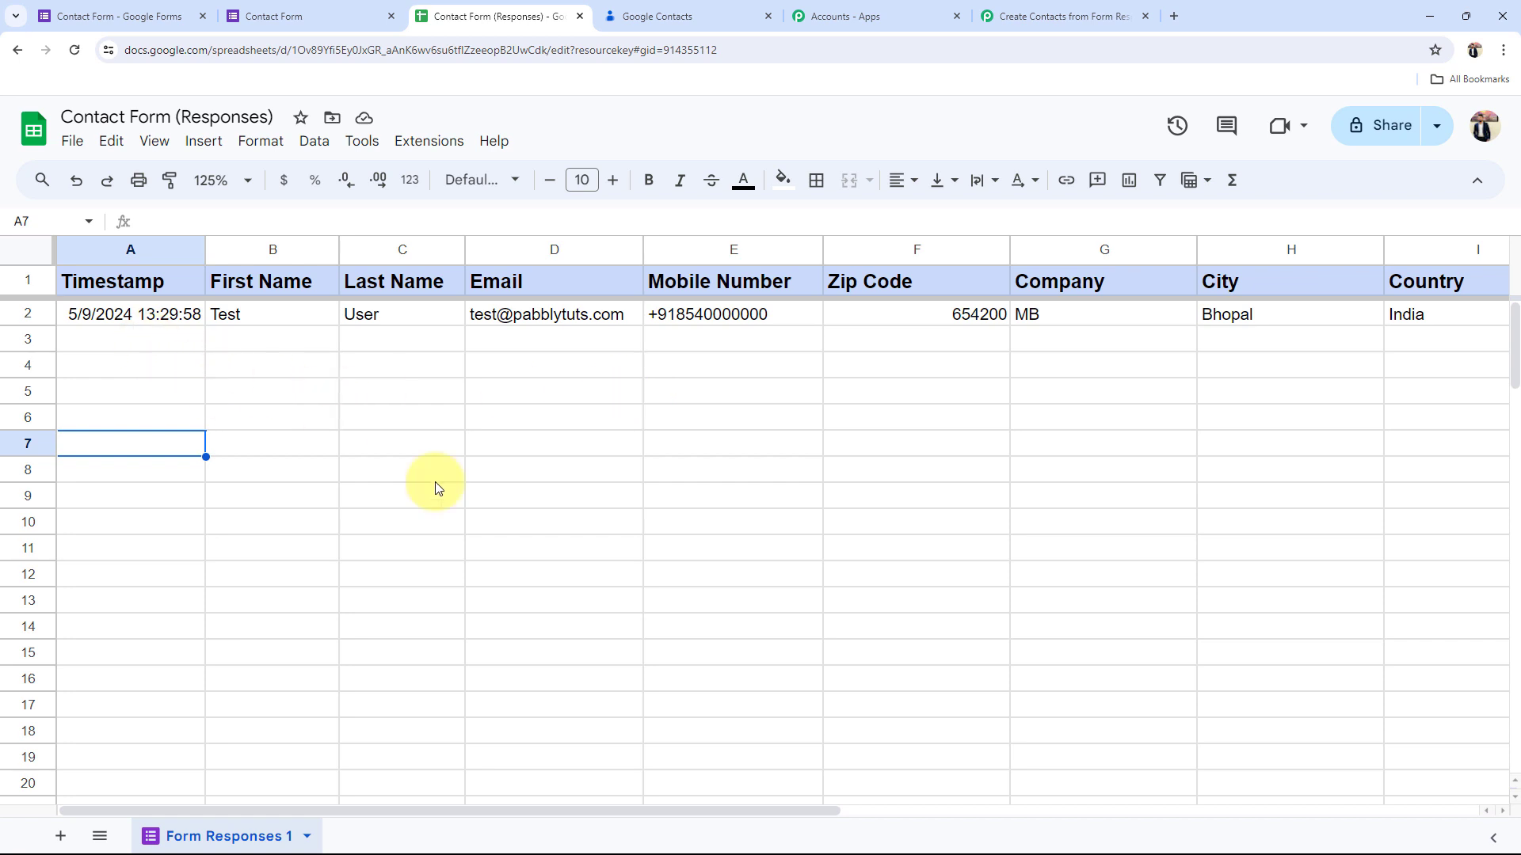
Step: In the Pabbly Connect workflow, examine the captured webhook response's trigger column, spreadsheet name, contact names, email, country and company values
left_click(1029, 16)
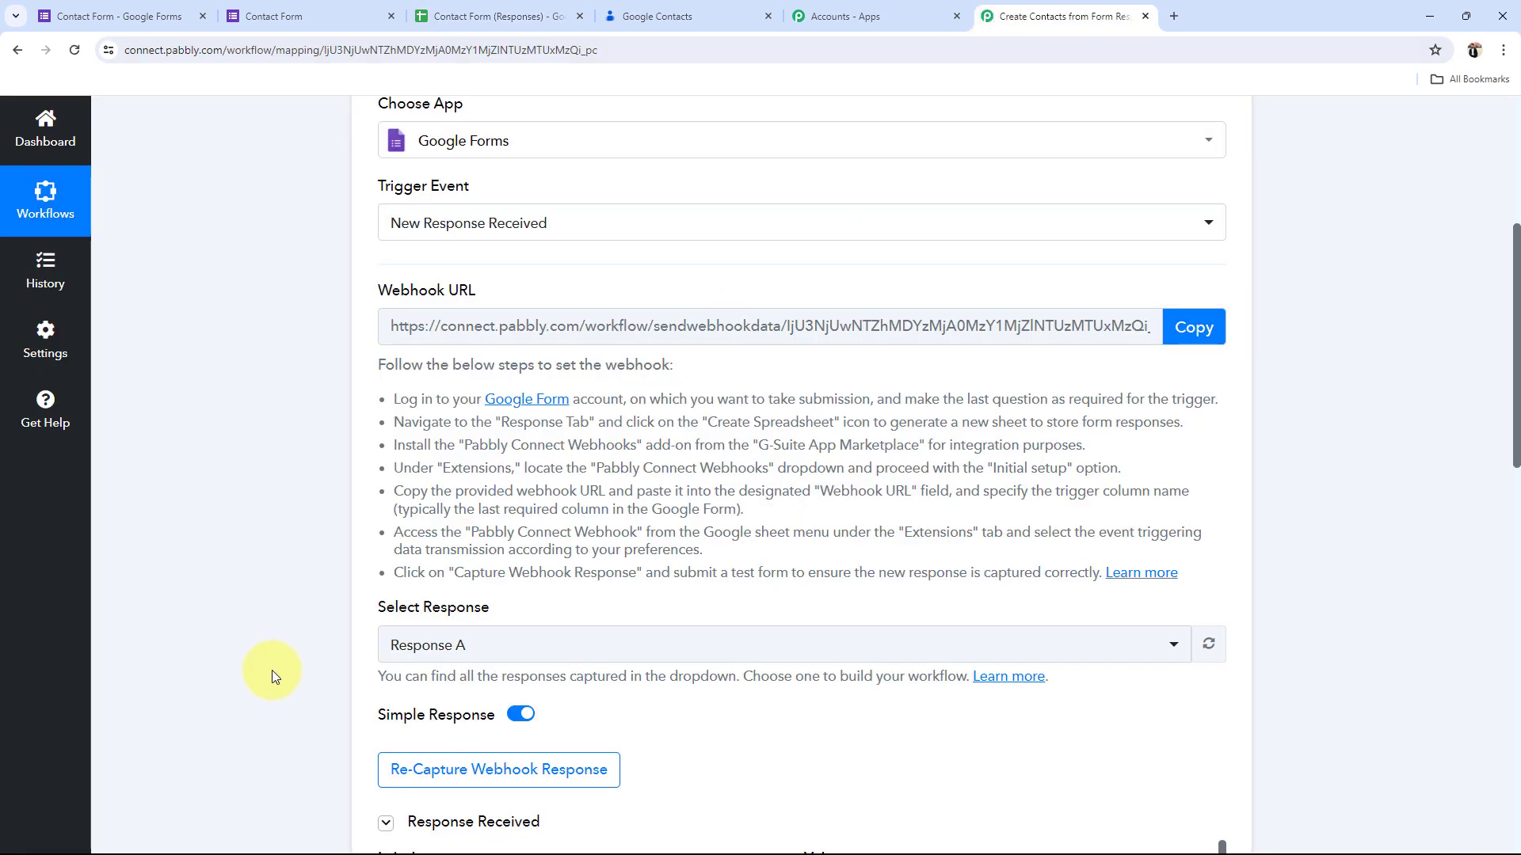
scroll(272, 670, "down", 8)
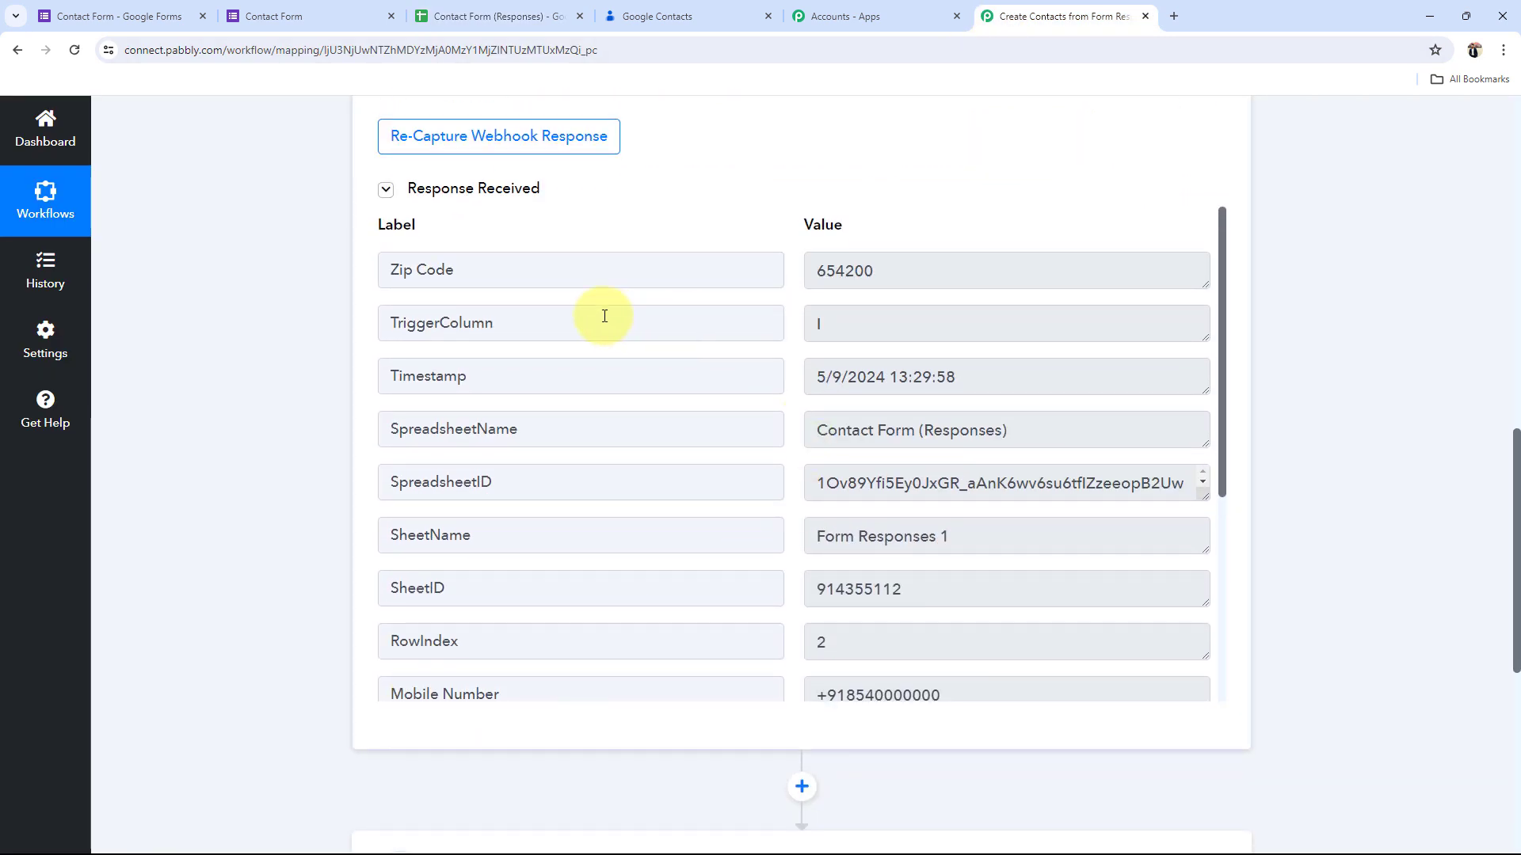
double_click(1012, 330)
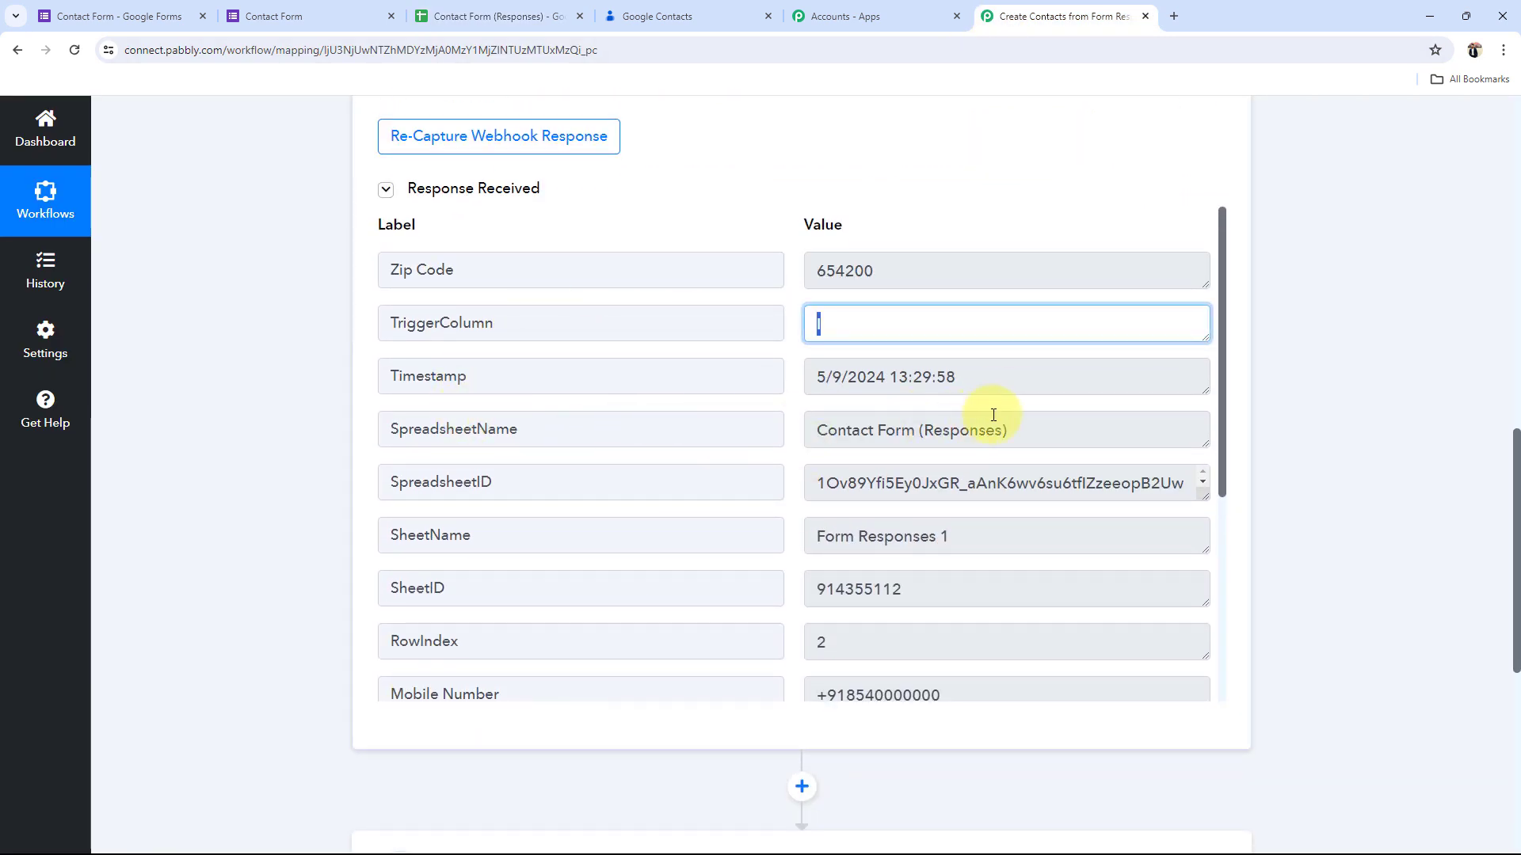
left_click_drag(1021, 429, 692, 424)
scroll(931, 554, "down", 3)
scroll(932, 554, "down", 1)
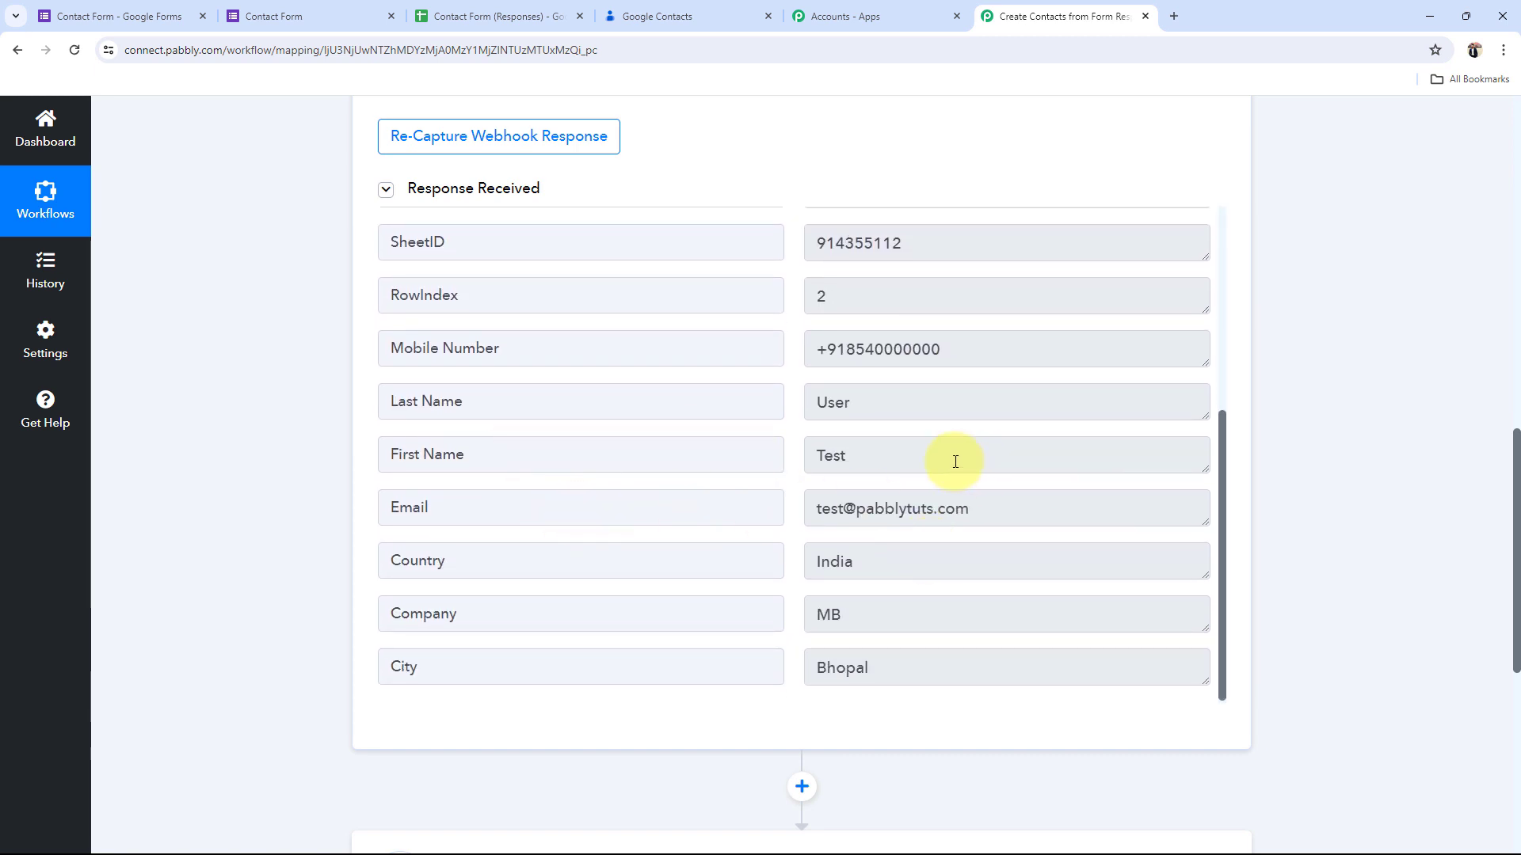
left_click_drag(955, 462, 768, 441)
left_click_drag(906, 401, 812, 402)
left_click_drag(1006, 511, 933, 509)
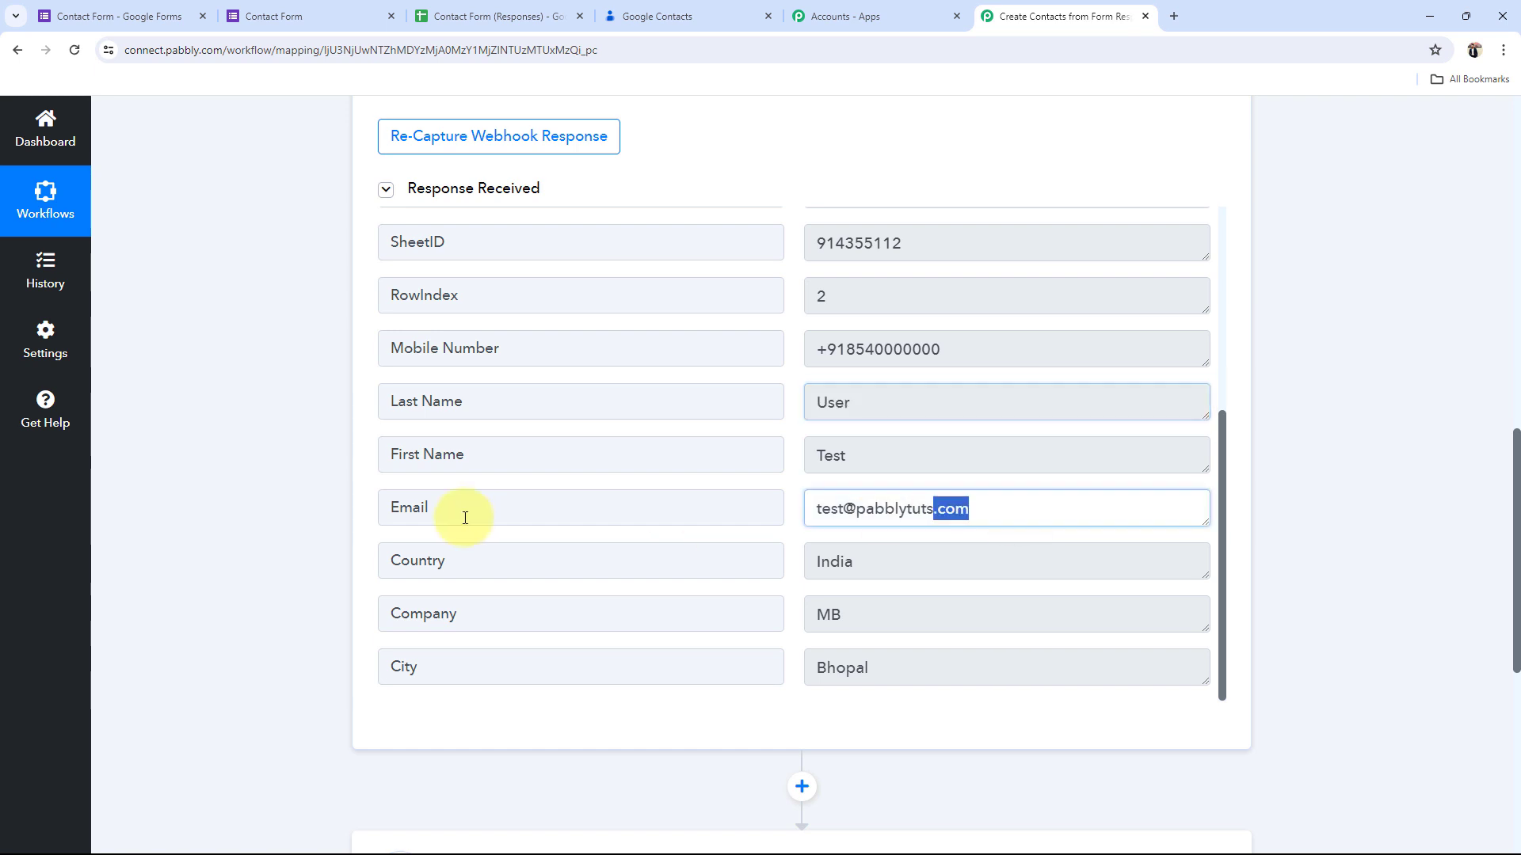
left_click_drag(848, 561, 610, 645)
left_click_drag(998, 626, 758, 625)
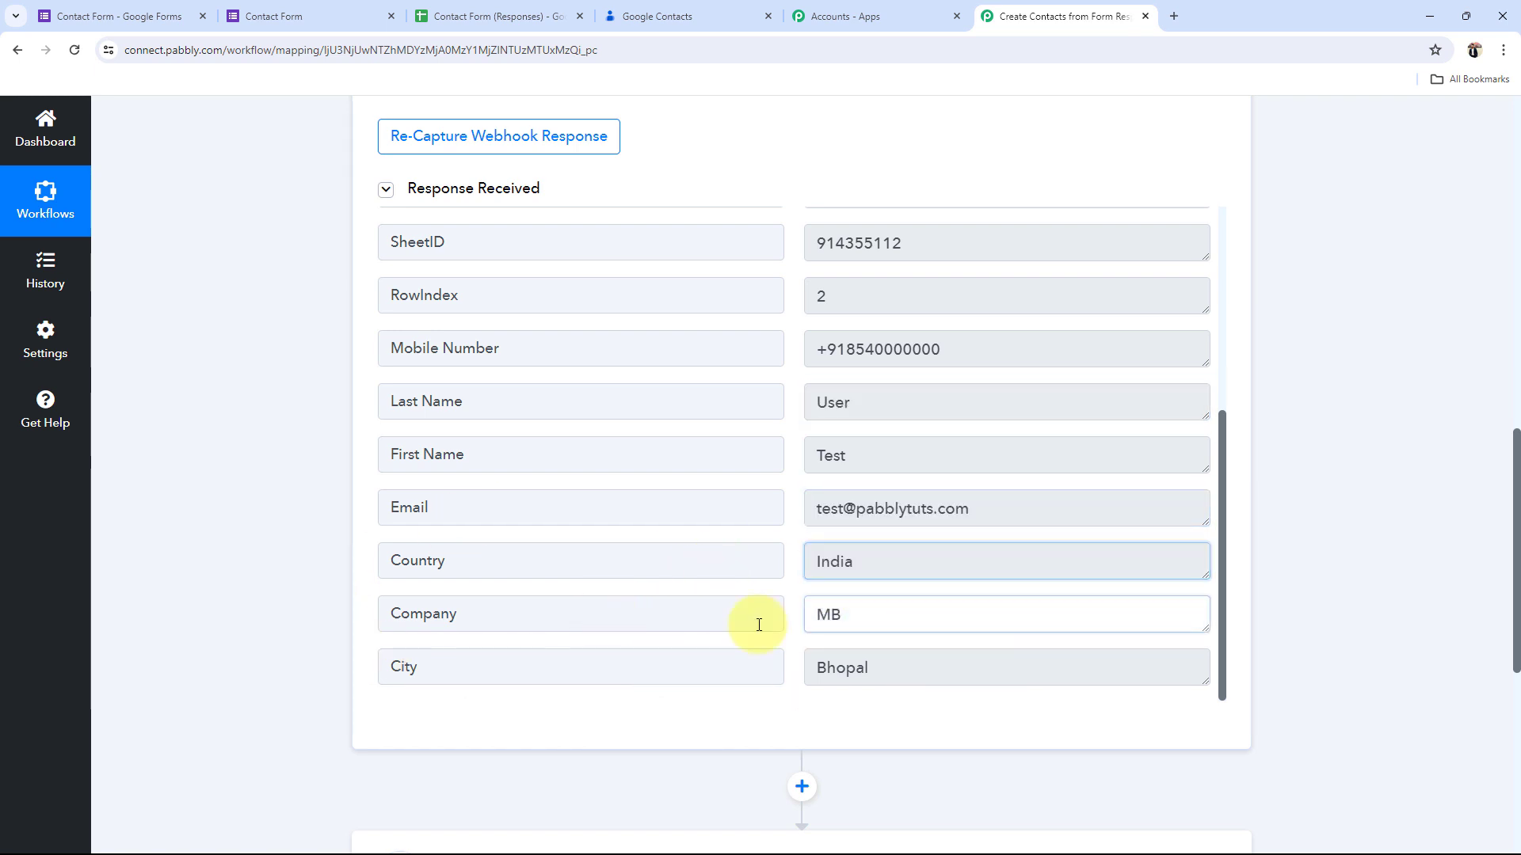
Step: Check the city and mobile number in the captured webhook response, and collapse the Google Forms trigger step
left_click_drag(872, 670, 587, 658)
left_click_drag(1020, 349, 601, 344)
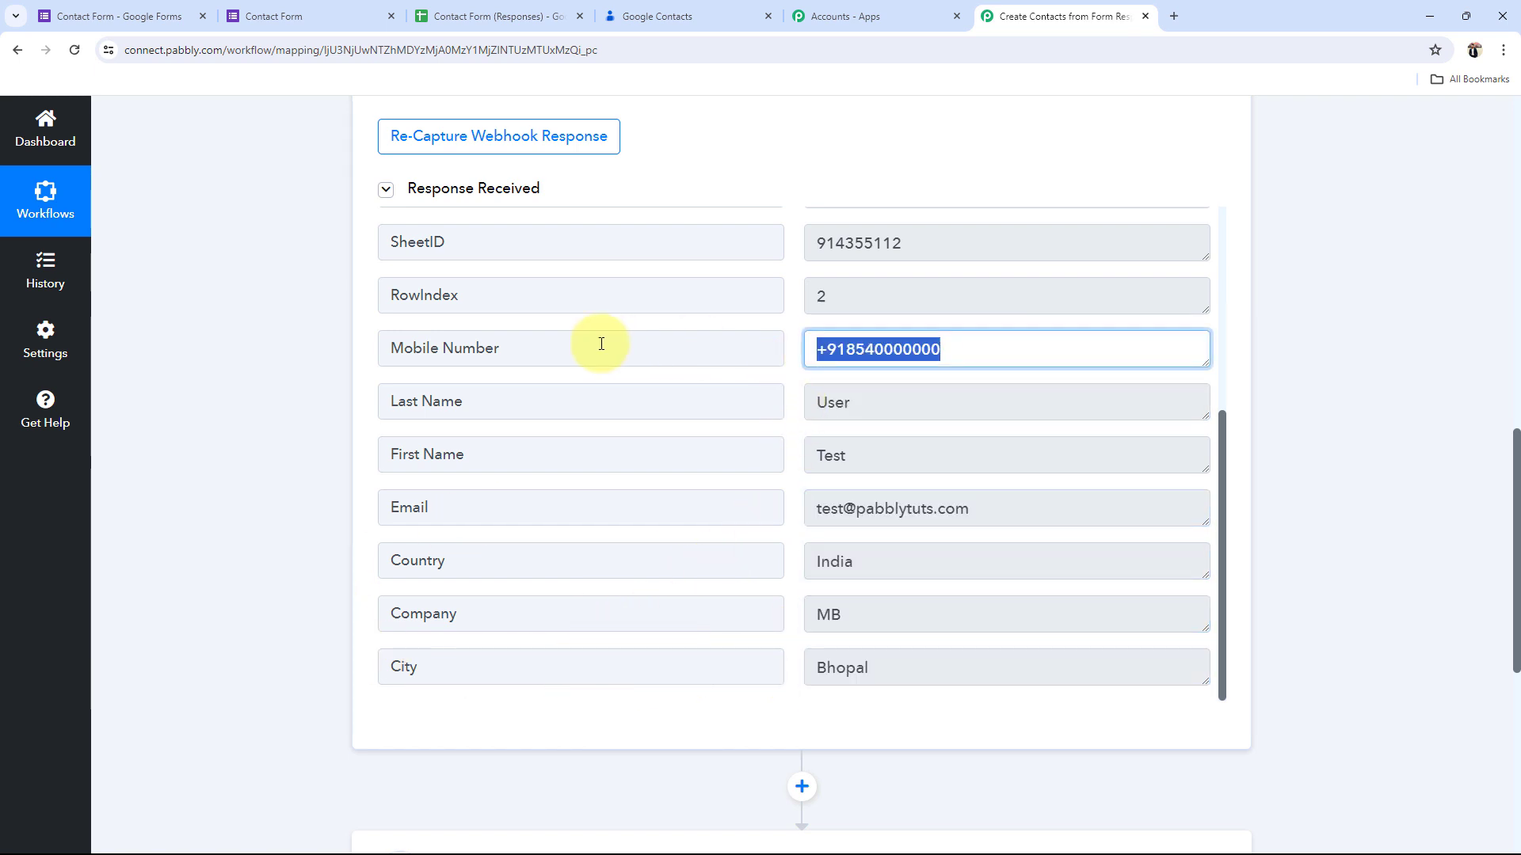
left_click(254, 397)
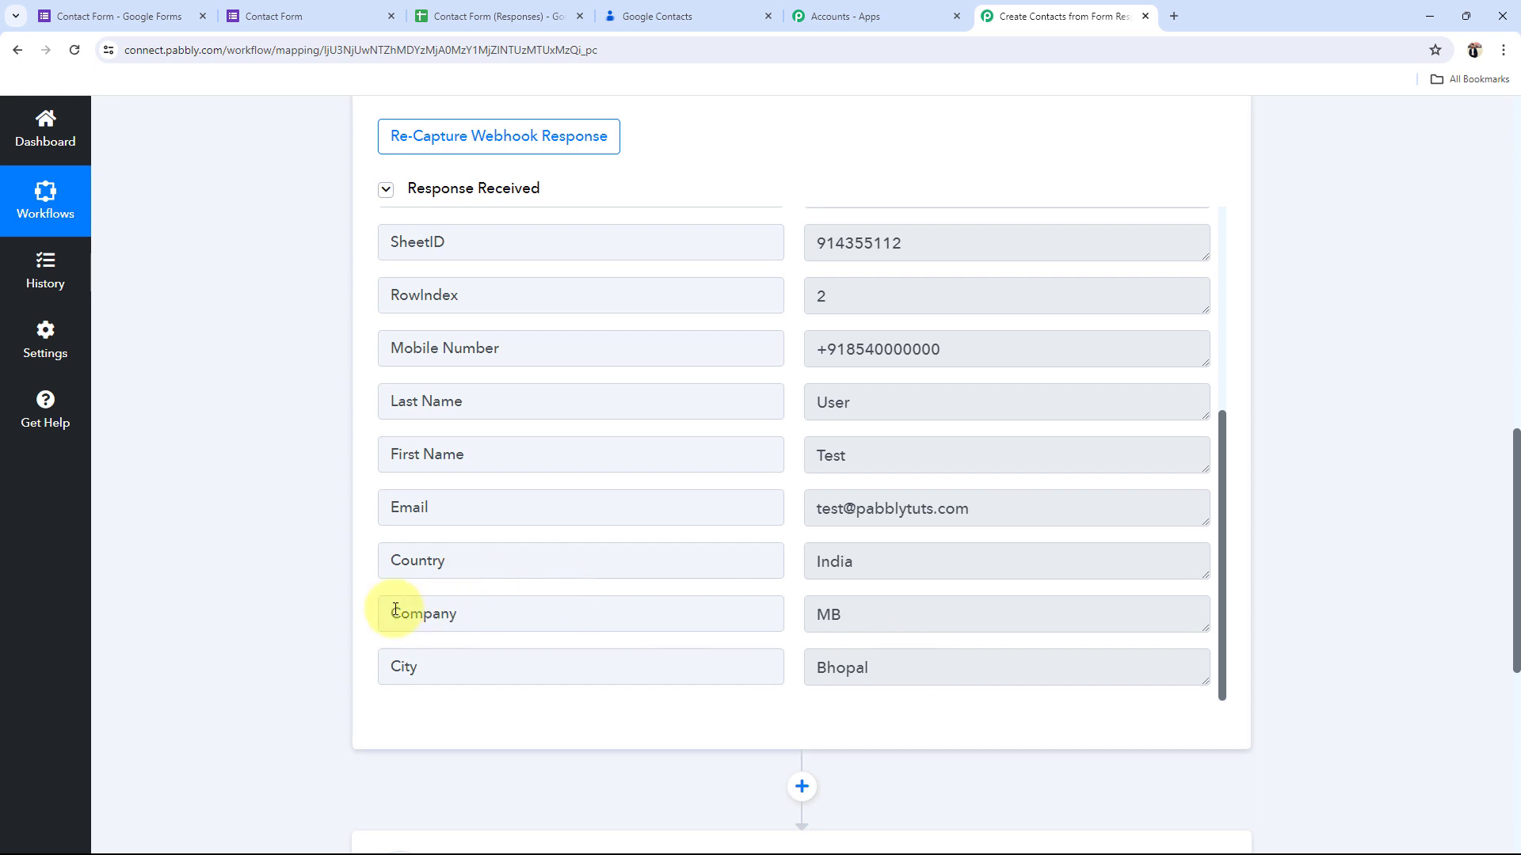
scroll(354, 619, "up", 15)
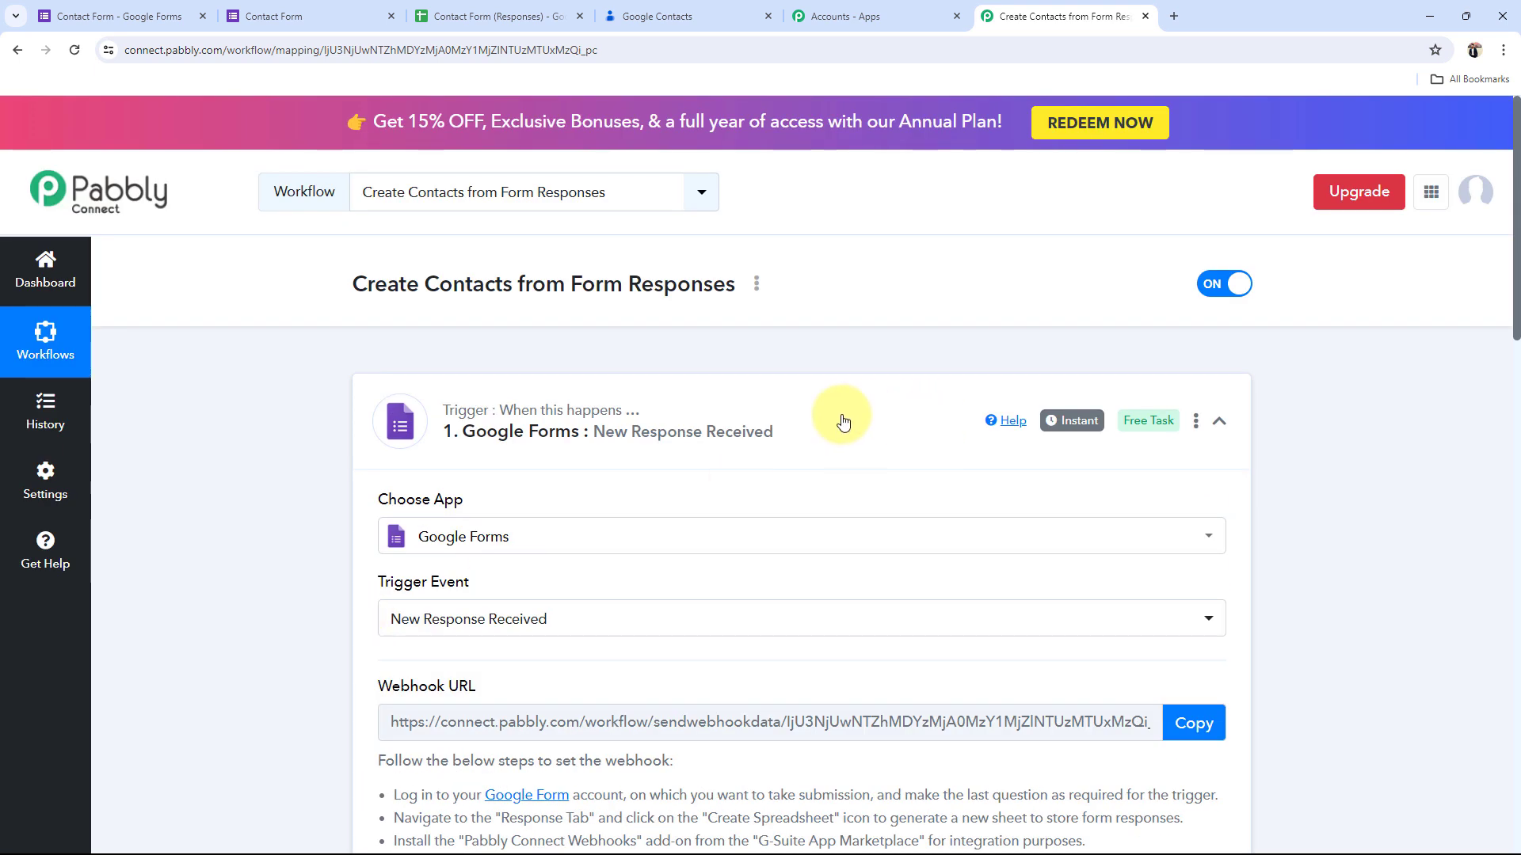
left_click(815, 405)
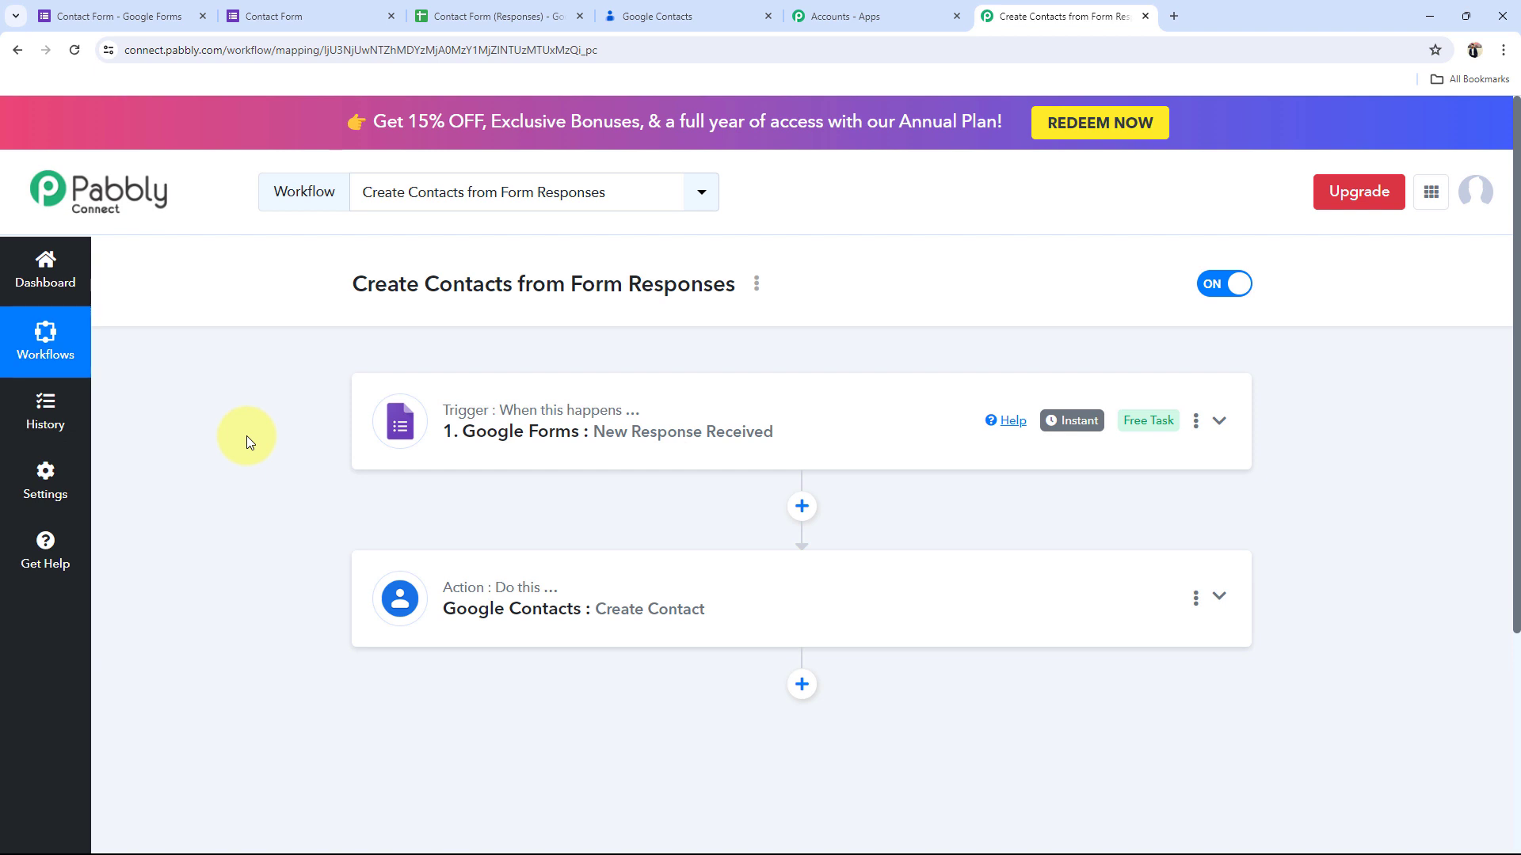
left_click(315, 14)
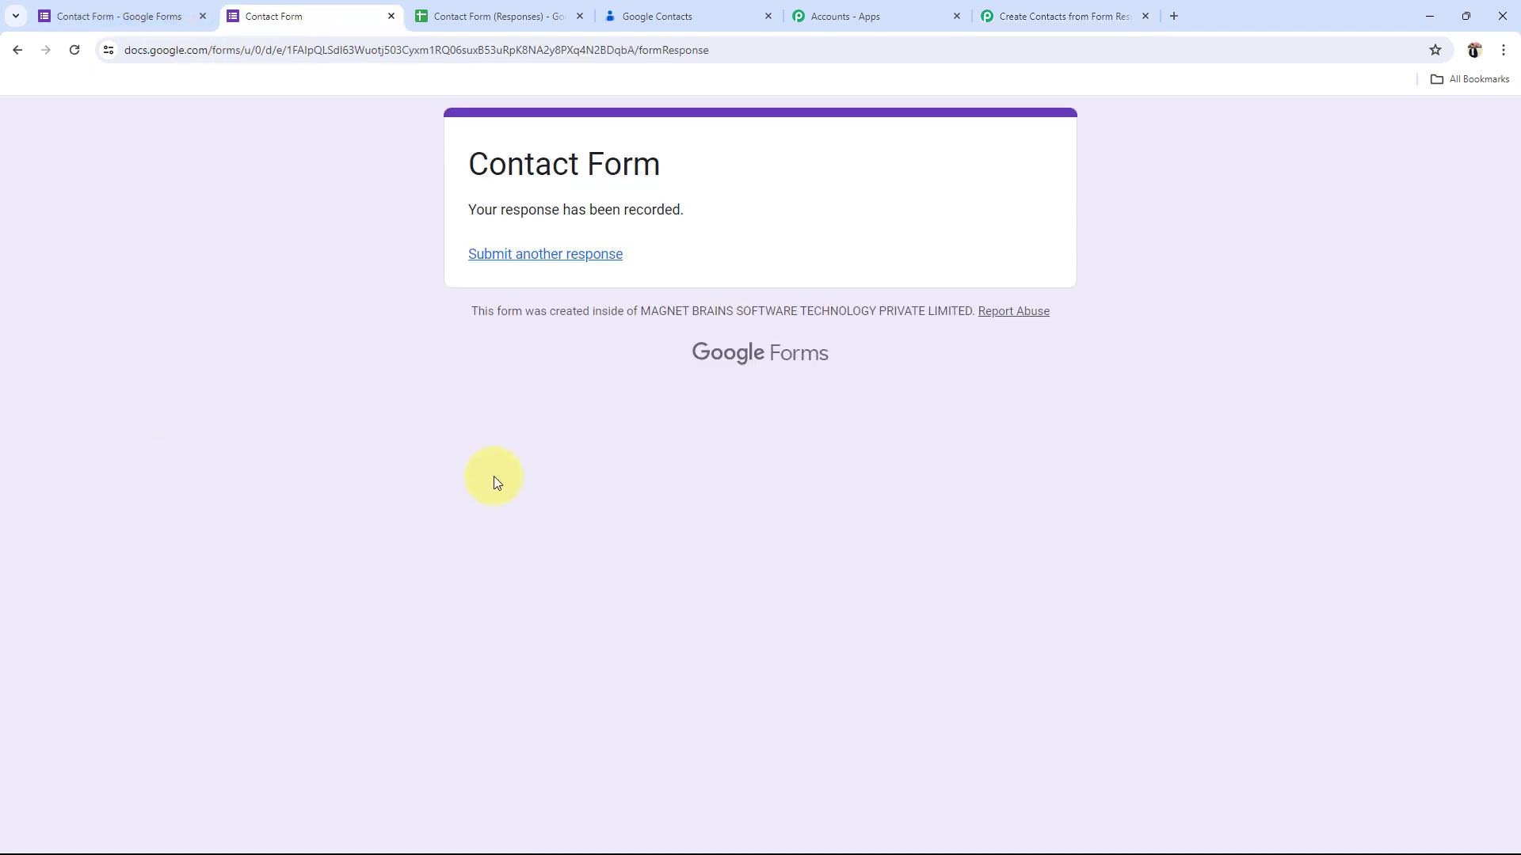
left_click(1046, 16)
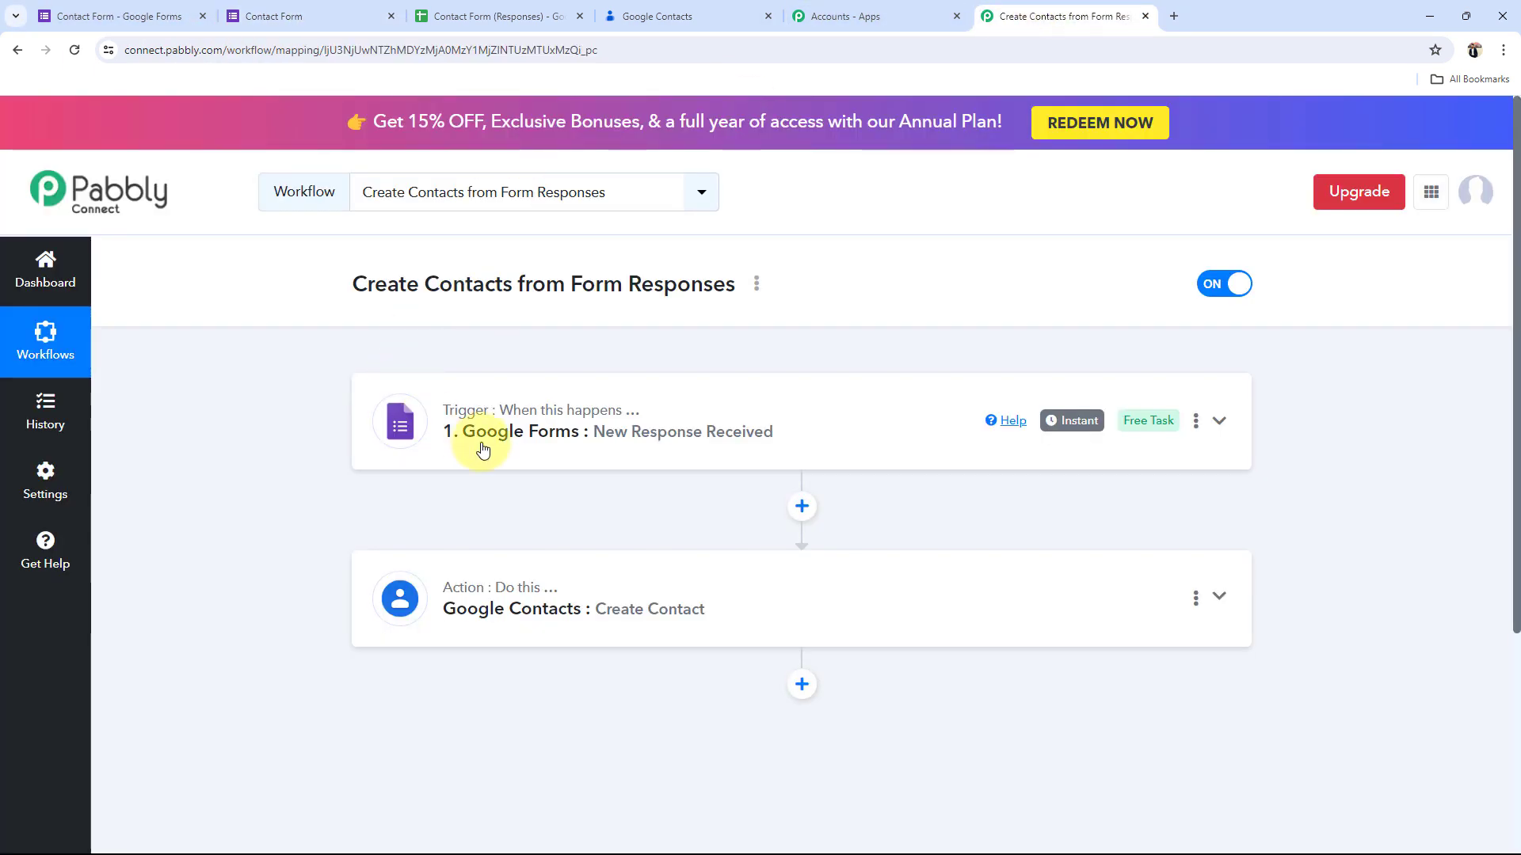
Step: Expand the Google Contacts Create Contact action and open its account connection settings
left_click(542, 605)
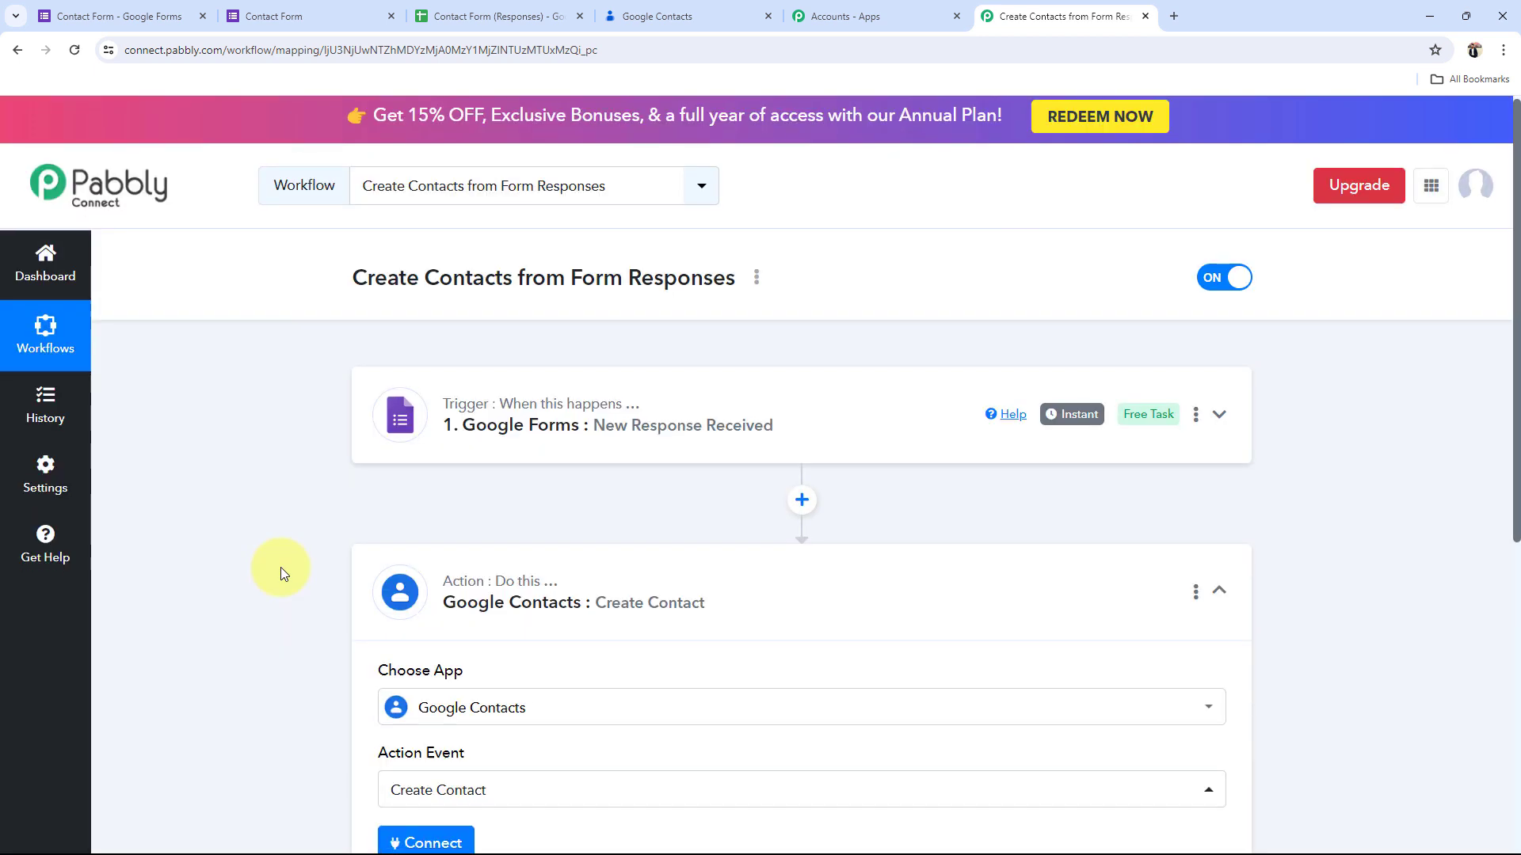
scroll(280, 567, "down", 3)
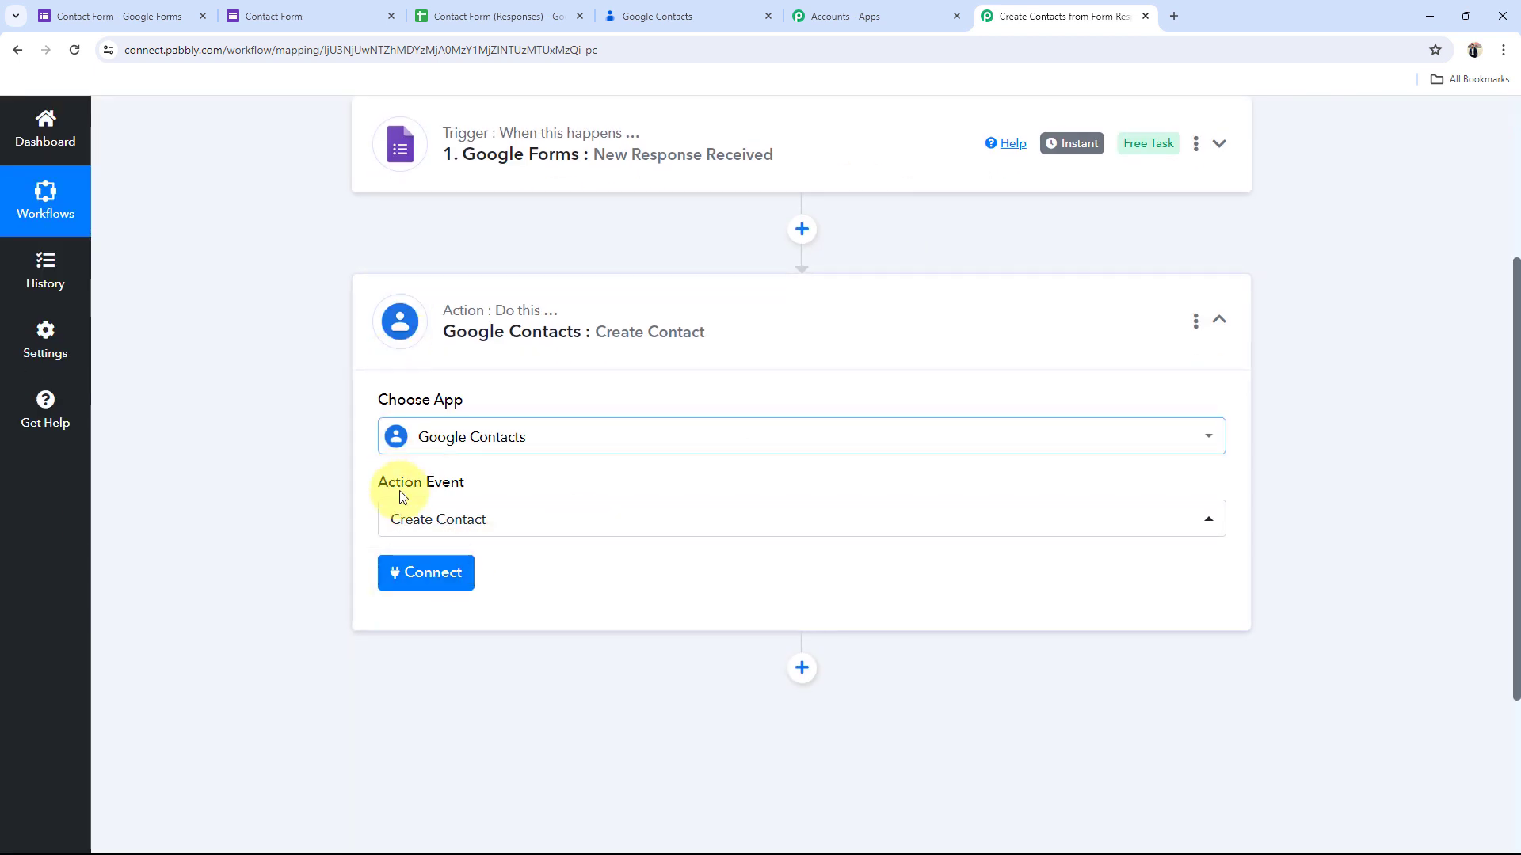
left_click(425, 571)
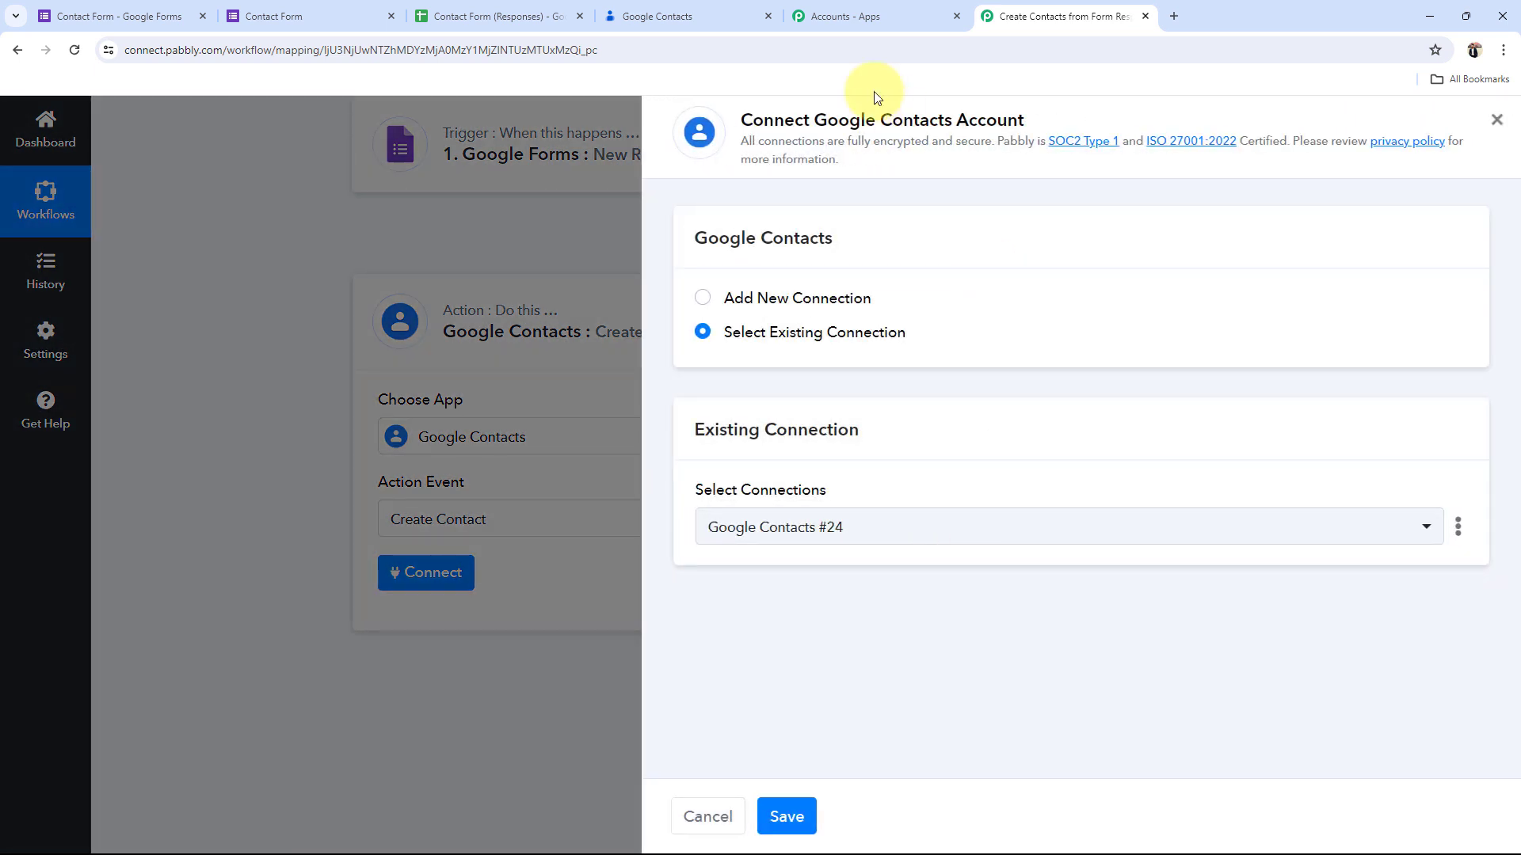
left_click_drag(816, 120, 1188, 147)
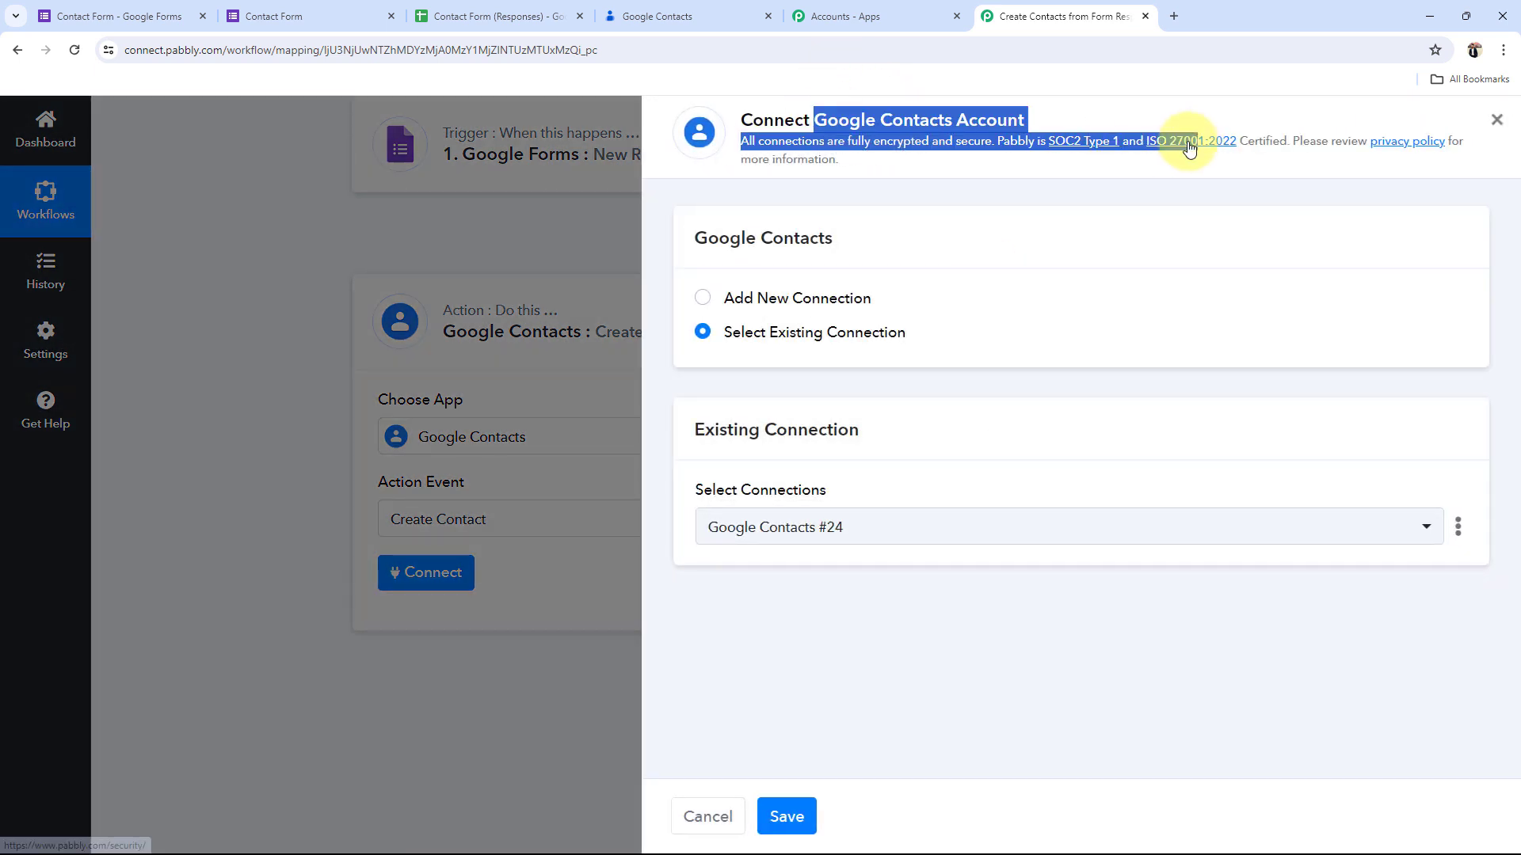
left_click(922, 189)
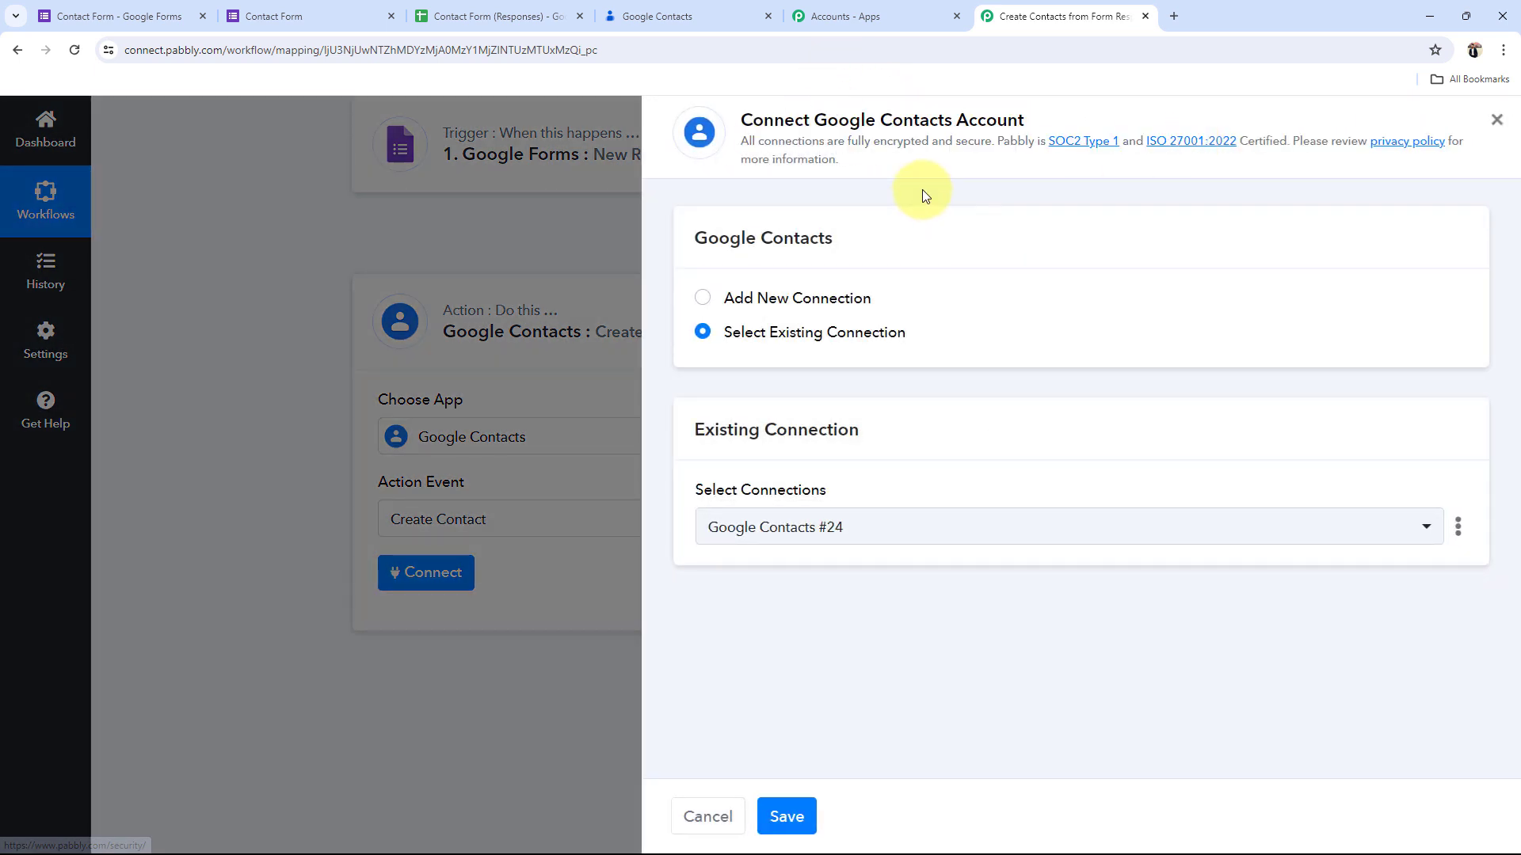
Step: Add a new Google Contacts connection and authorize Pabbly Connect Contacts to access the chosen Google account
left_click(703, 300)
left_click(832, 586)
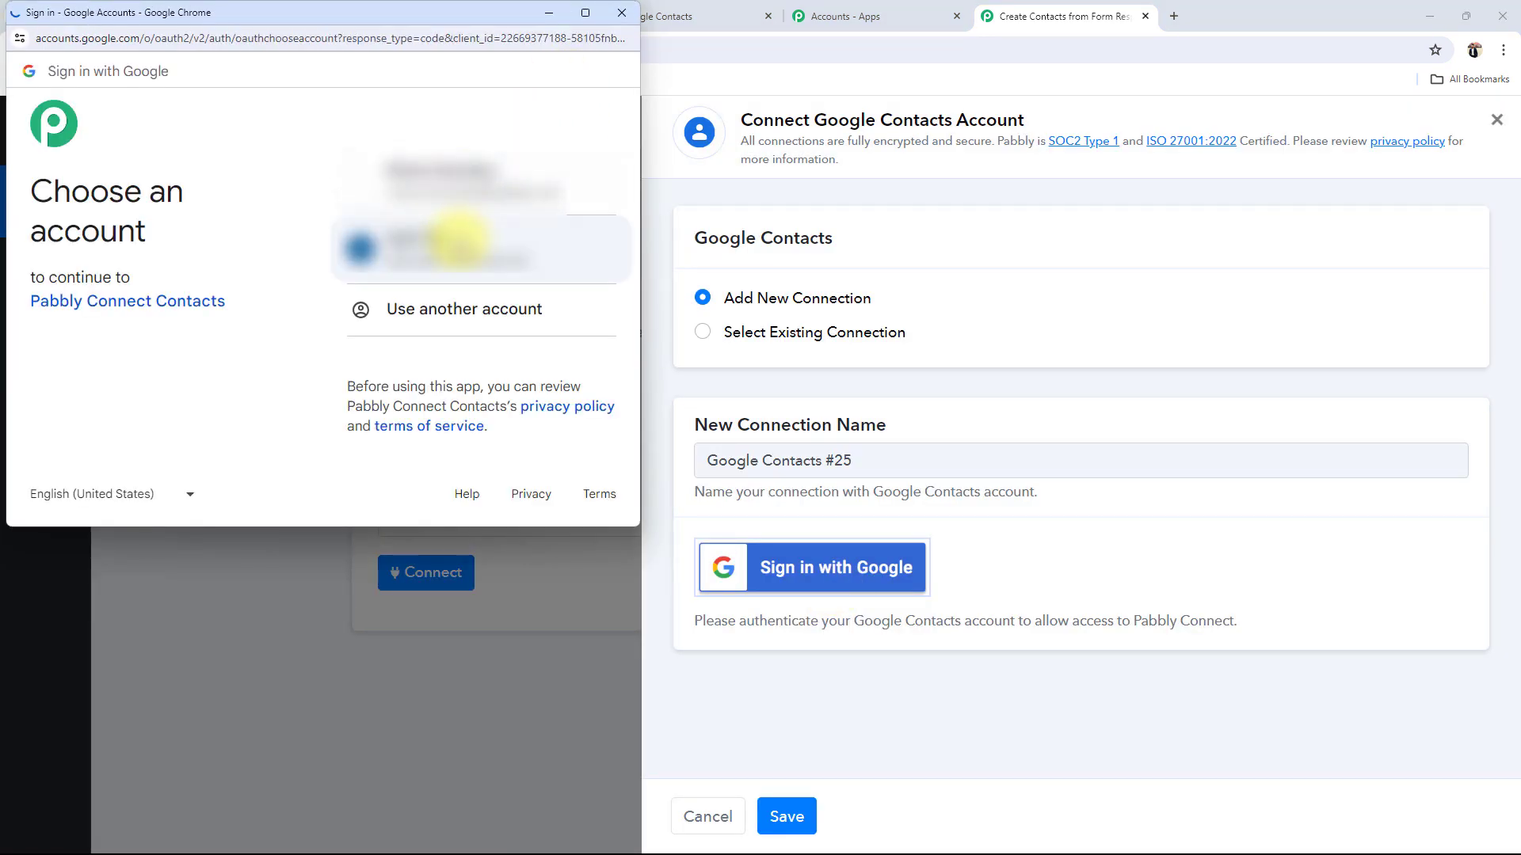
left_click(614, 246)
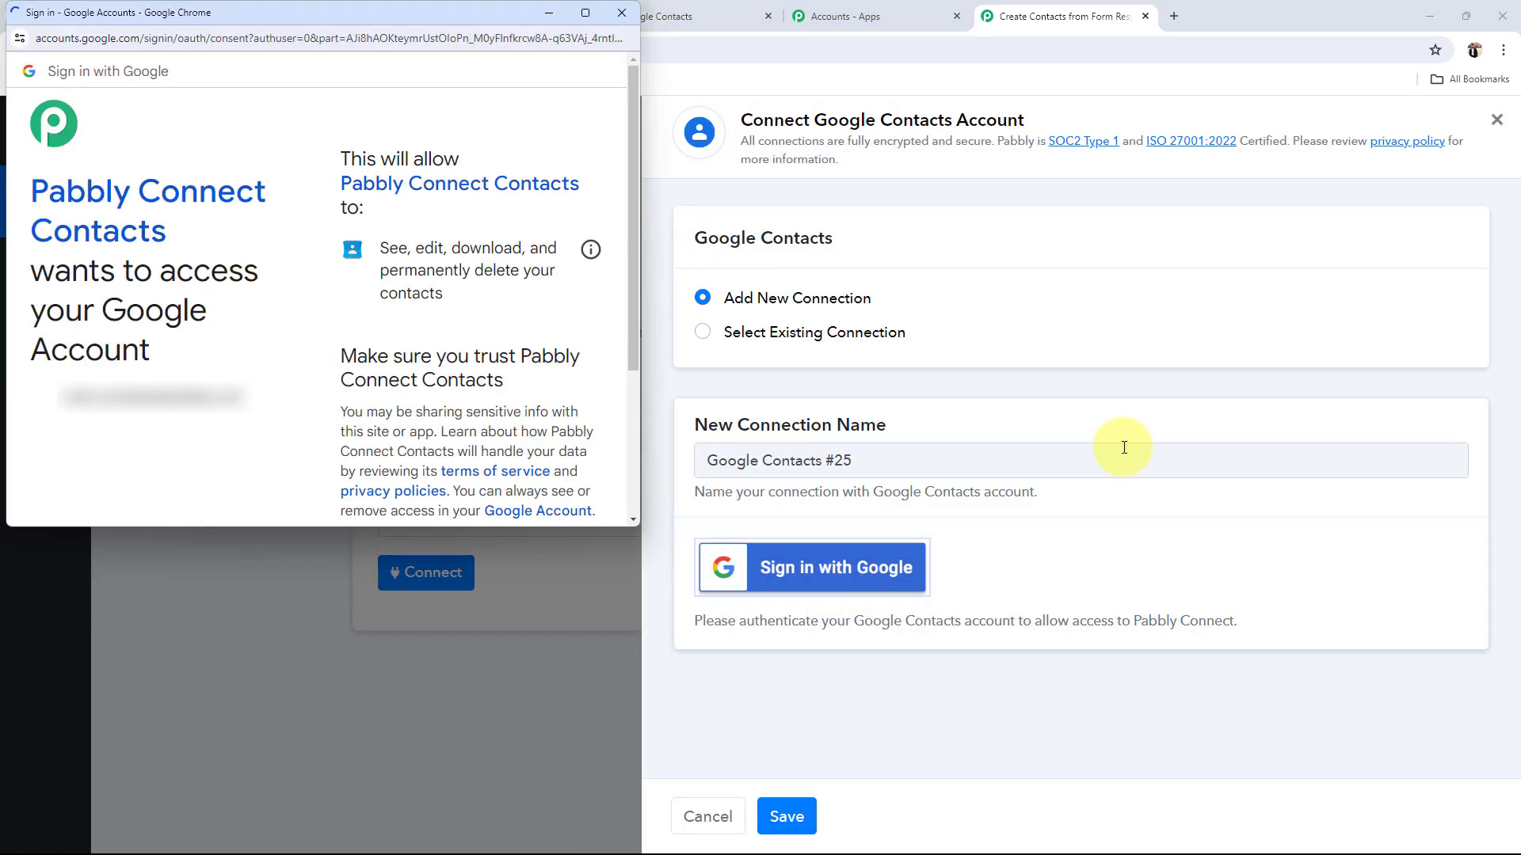
scroll(349, 322, "down", 3)
left_click(428, 405)
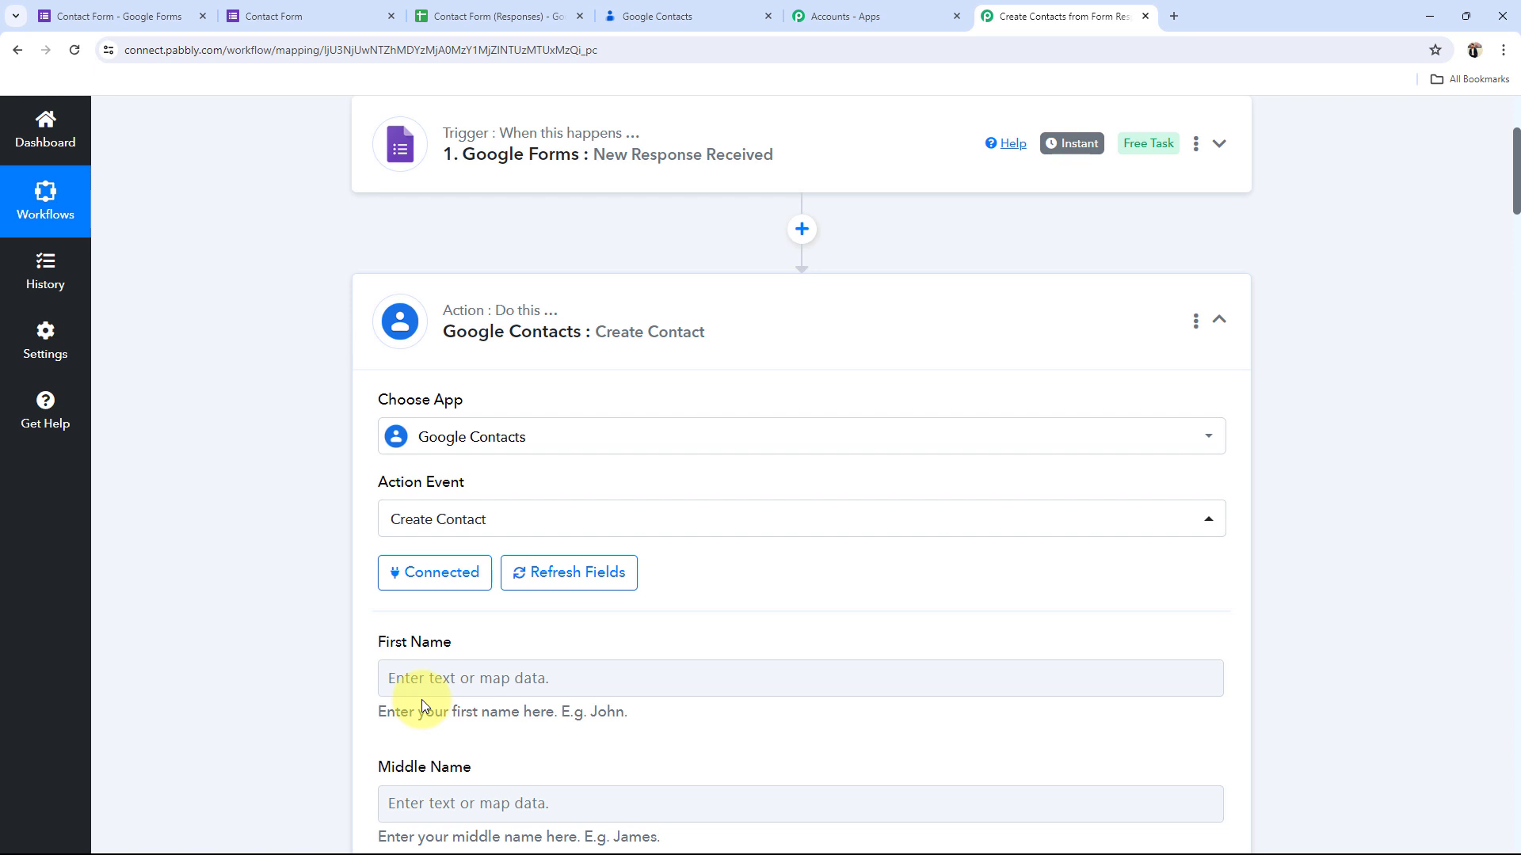
Step: Examine the Create Contact action's mappable fields, from the name fields through gender and work email
scroll(285, 612, "down", 1)
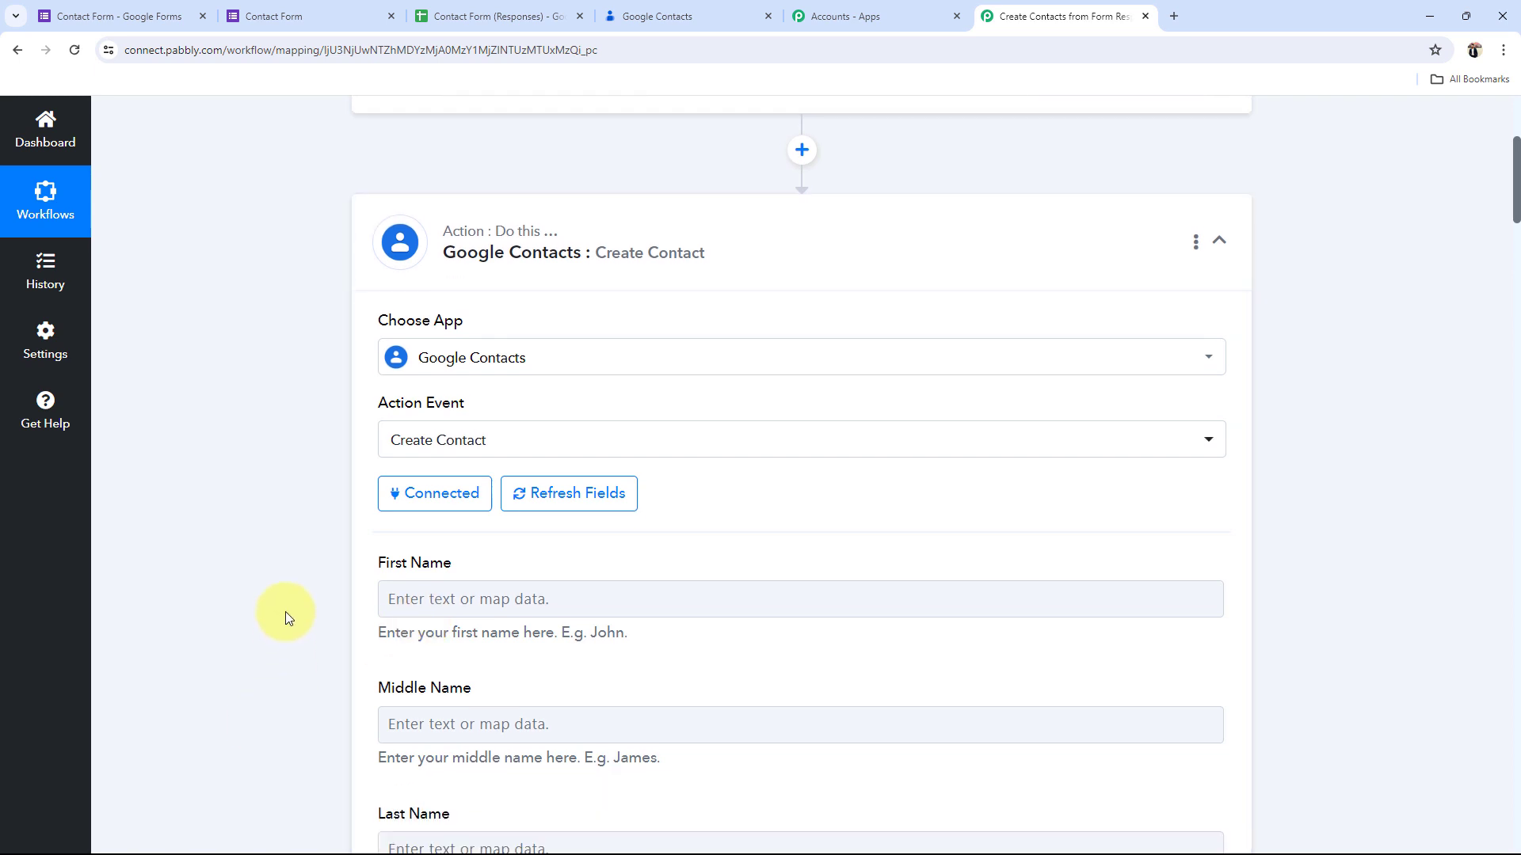
scroll(285, 611, "down", 4)
scroll(287, 625, "down", 1)
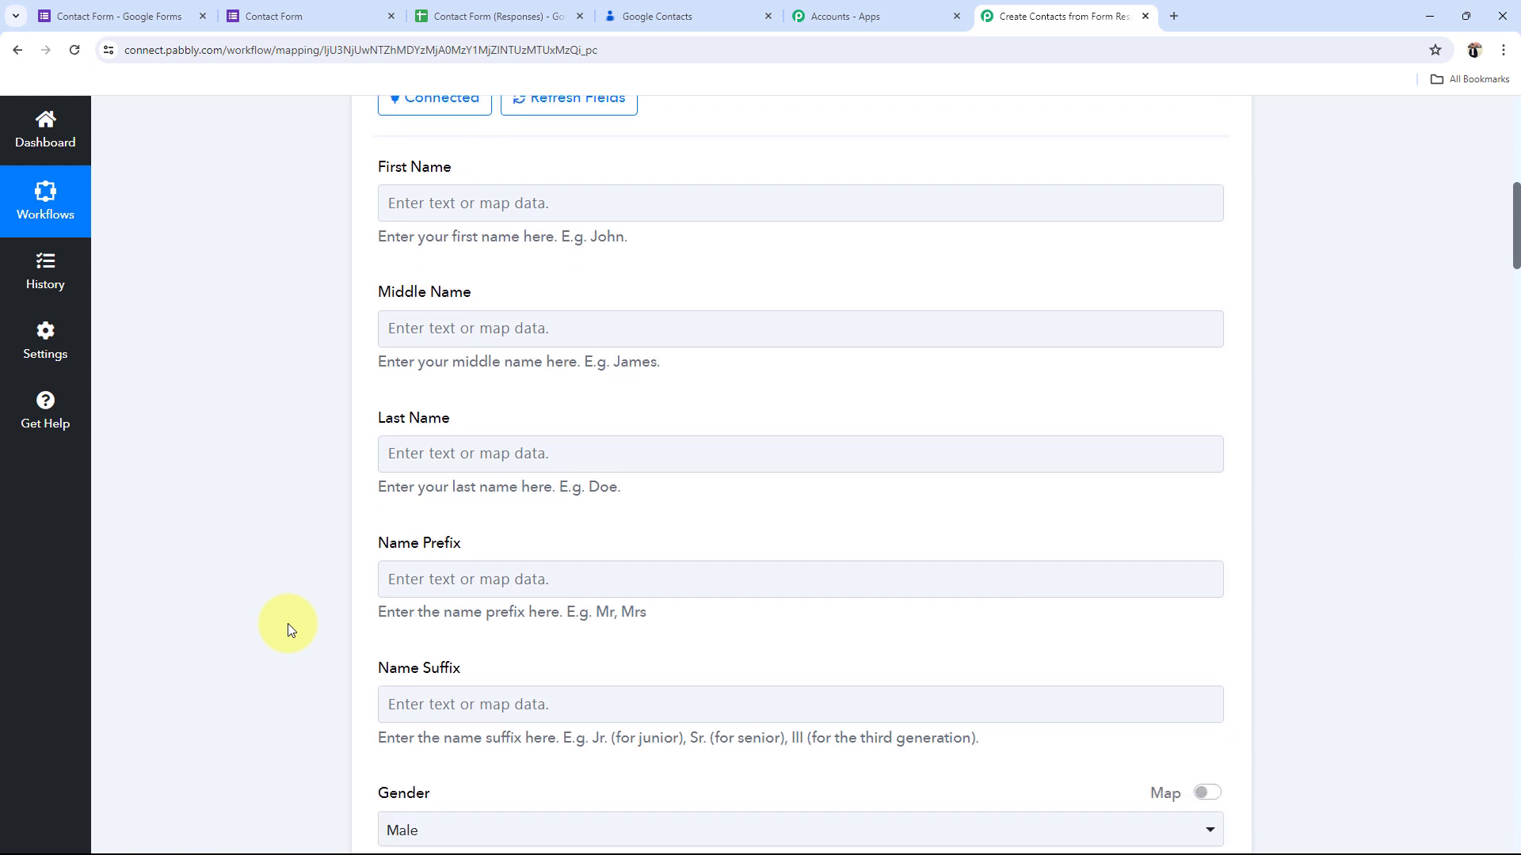
left_click_drag(382, 167, 536, 187)
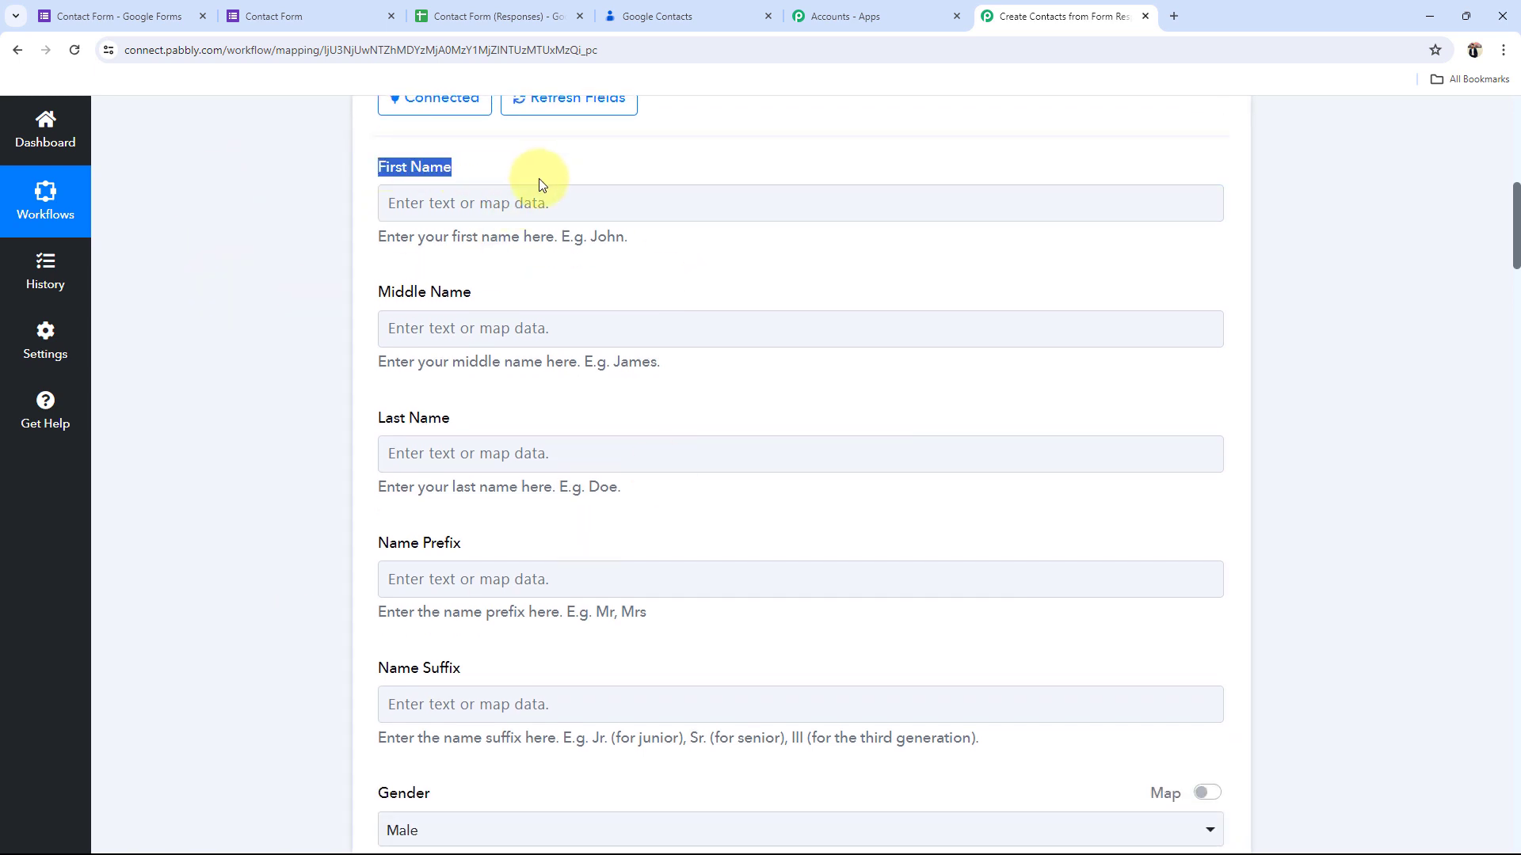
left_click(267, 262)
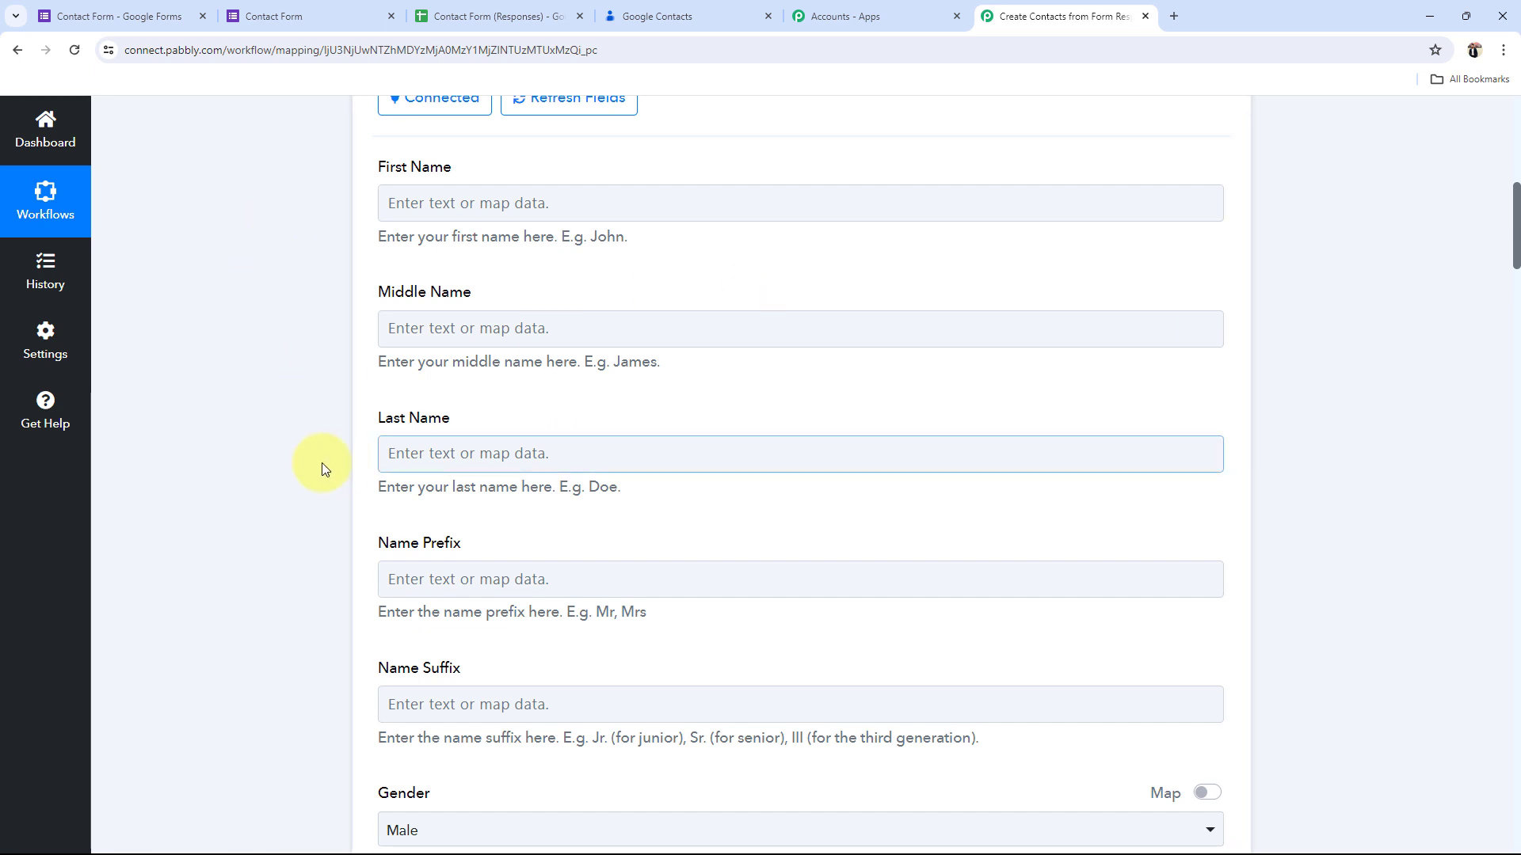
scroll(194, 515, "down", 2)
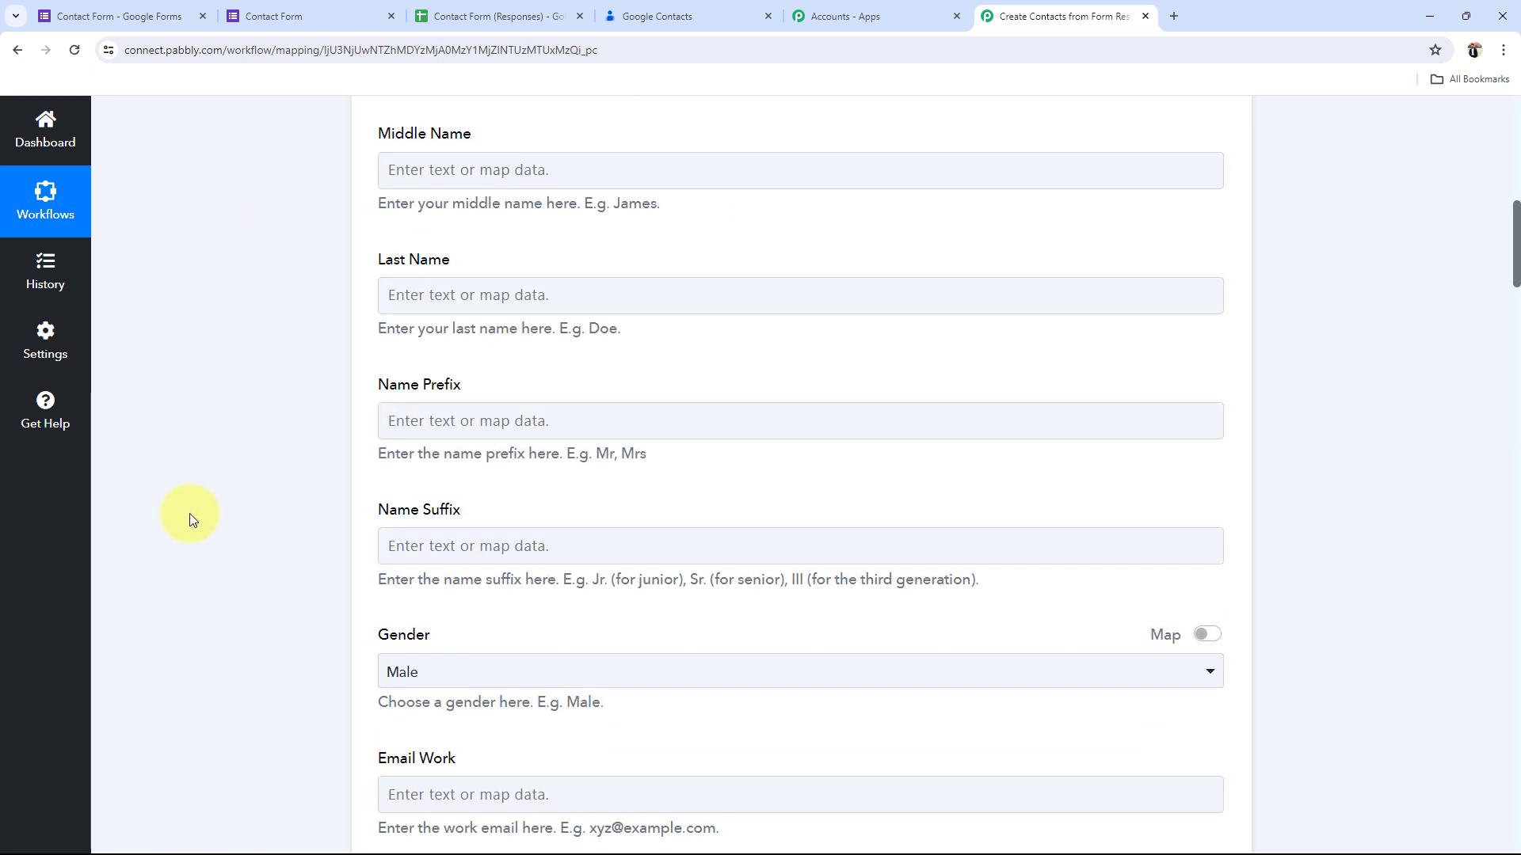
scroll(189, 513, "up", 5)
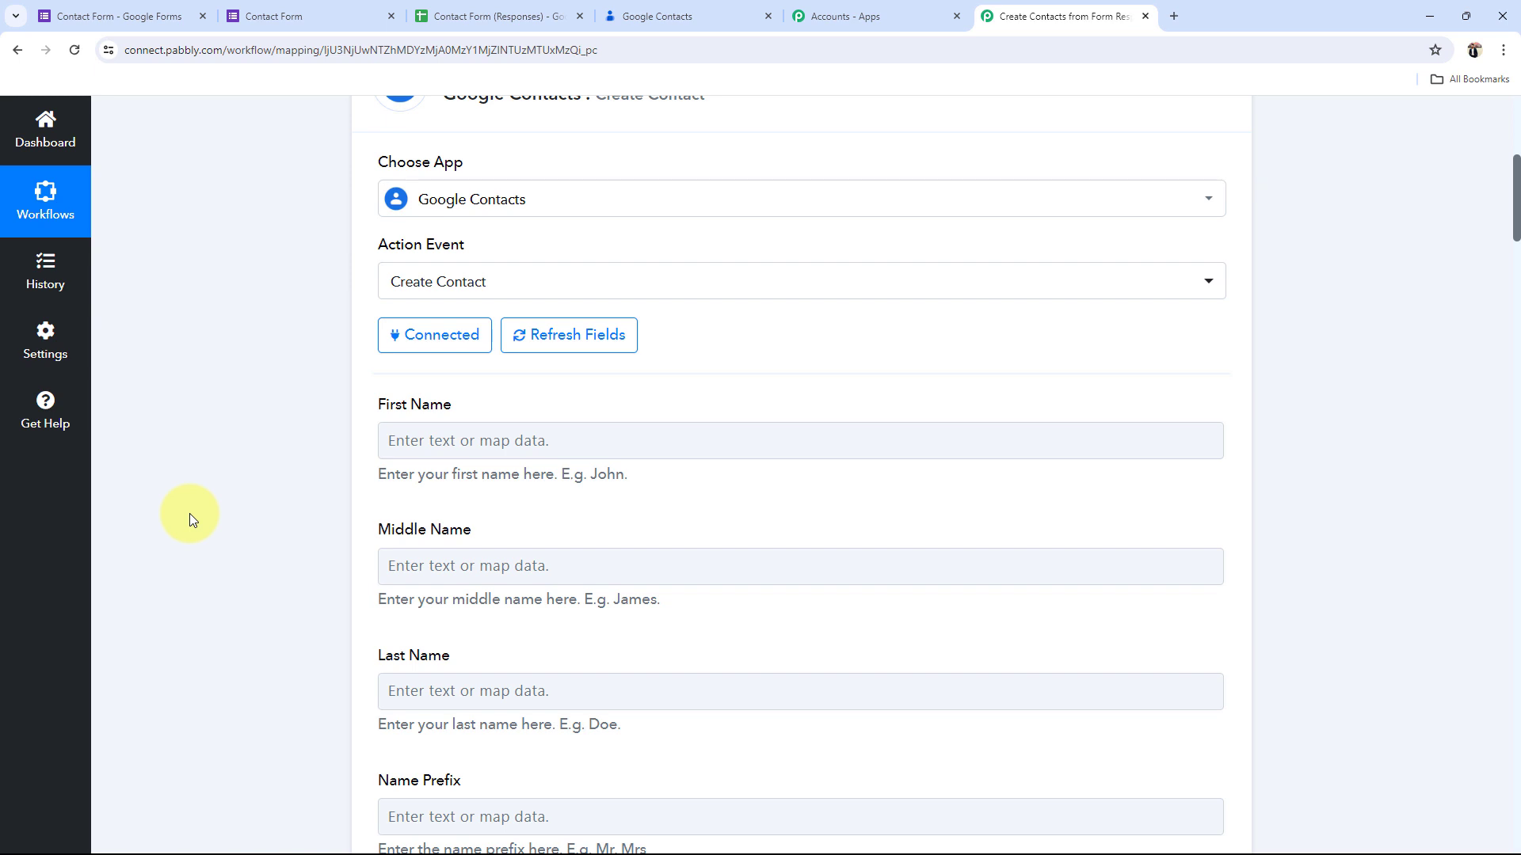
scroll(189, 513, "up", 7)
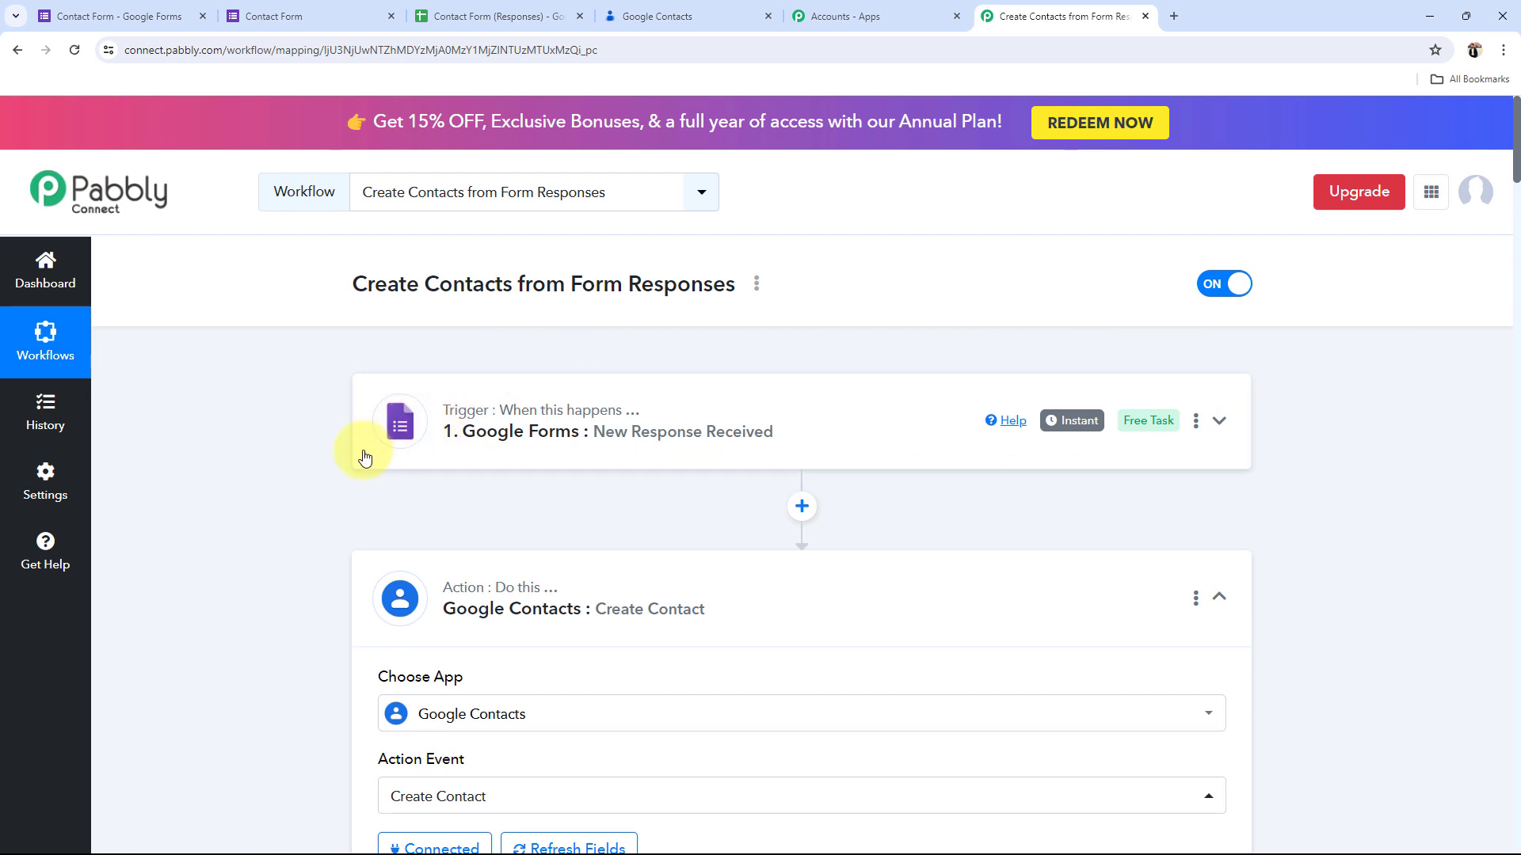
scroll(364, 467, "down", 10)
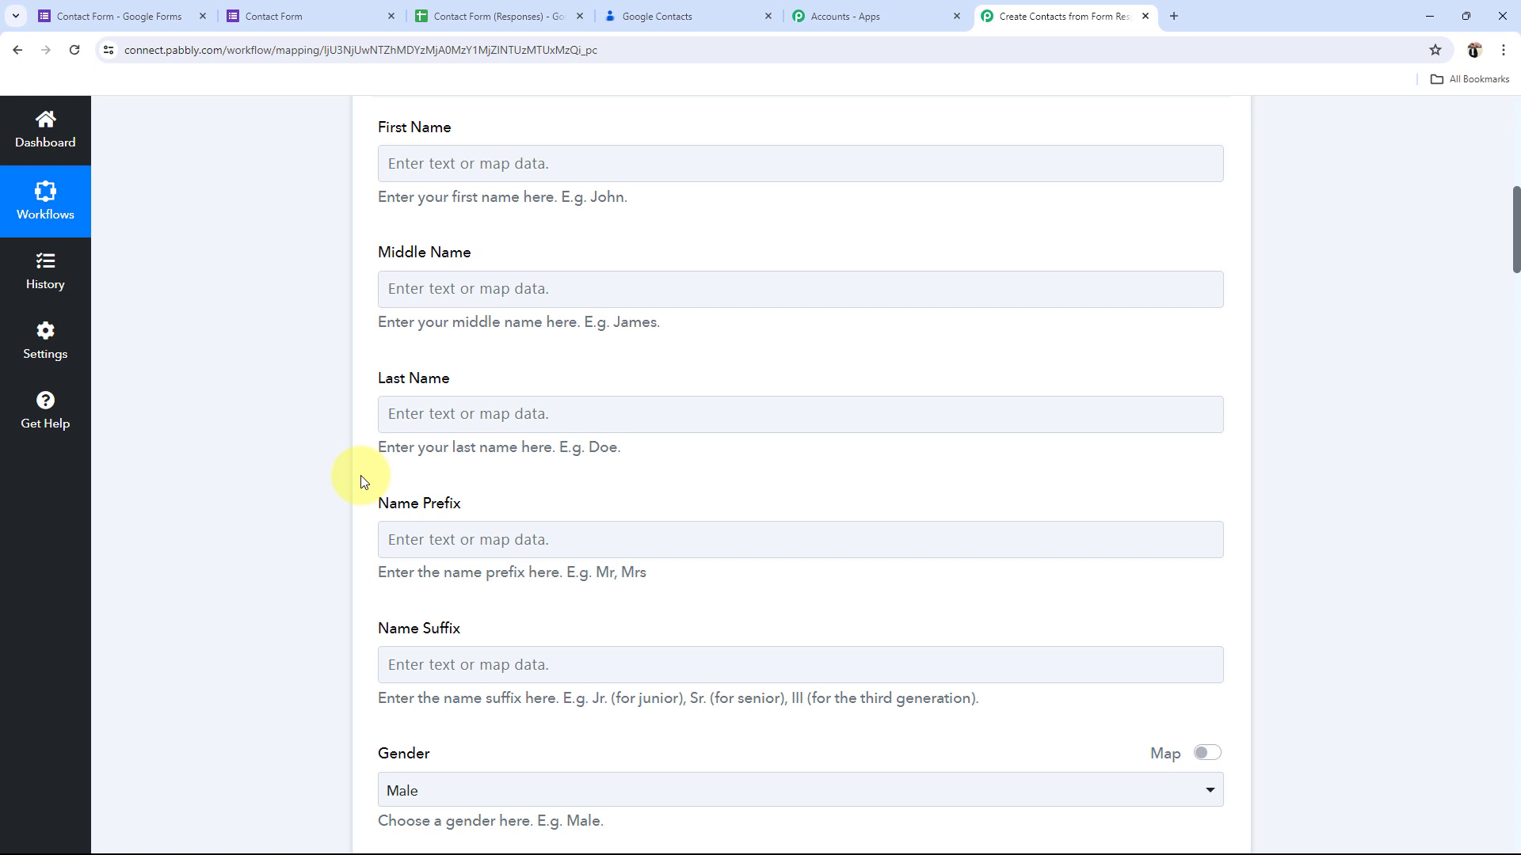
scroll(363, 480, "up", 3)
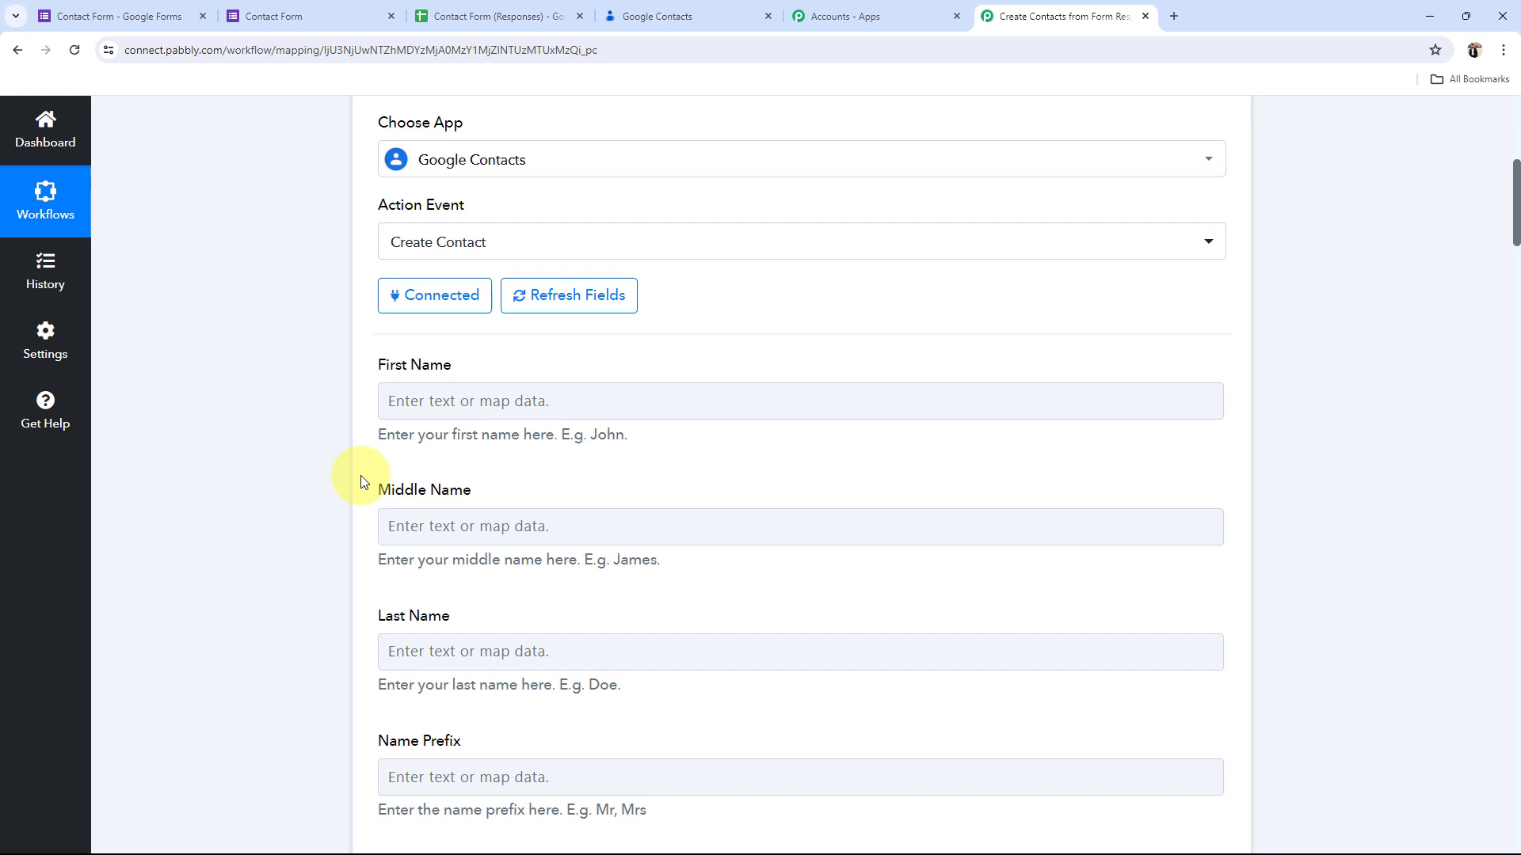
Step: Map the contact's First Name field to the First Name value from the Google Forms response
left_click(478, 401)
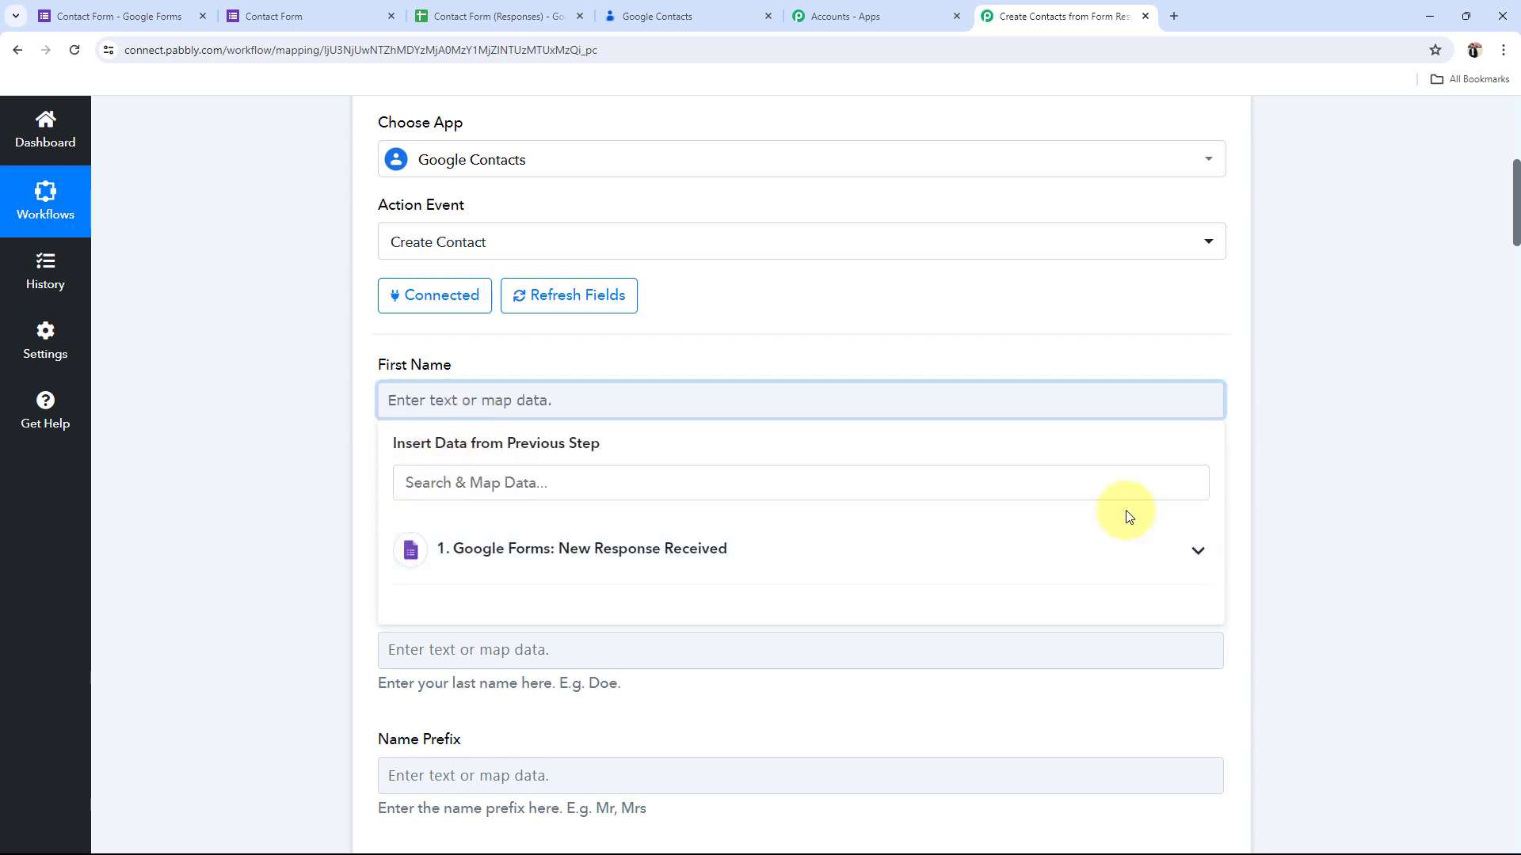
scroll(1038, 507, "down", 1)
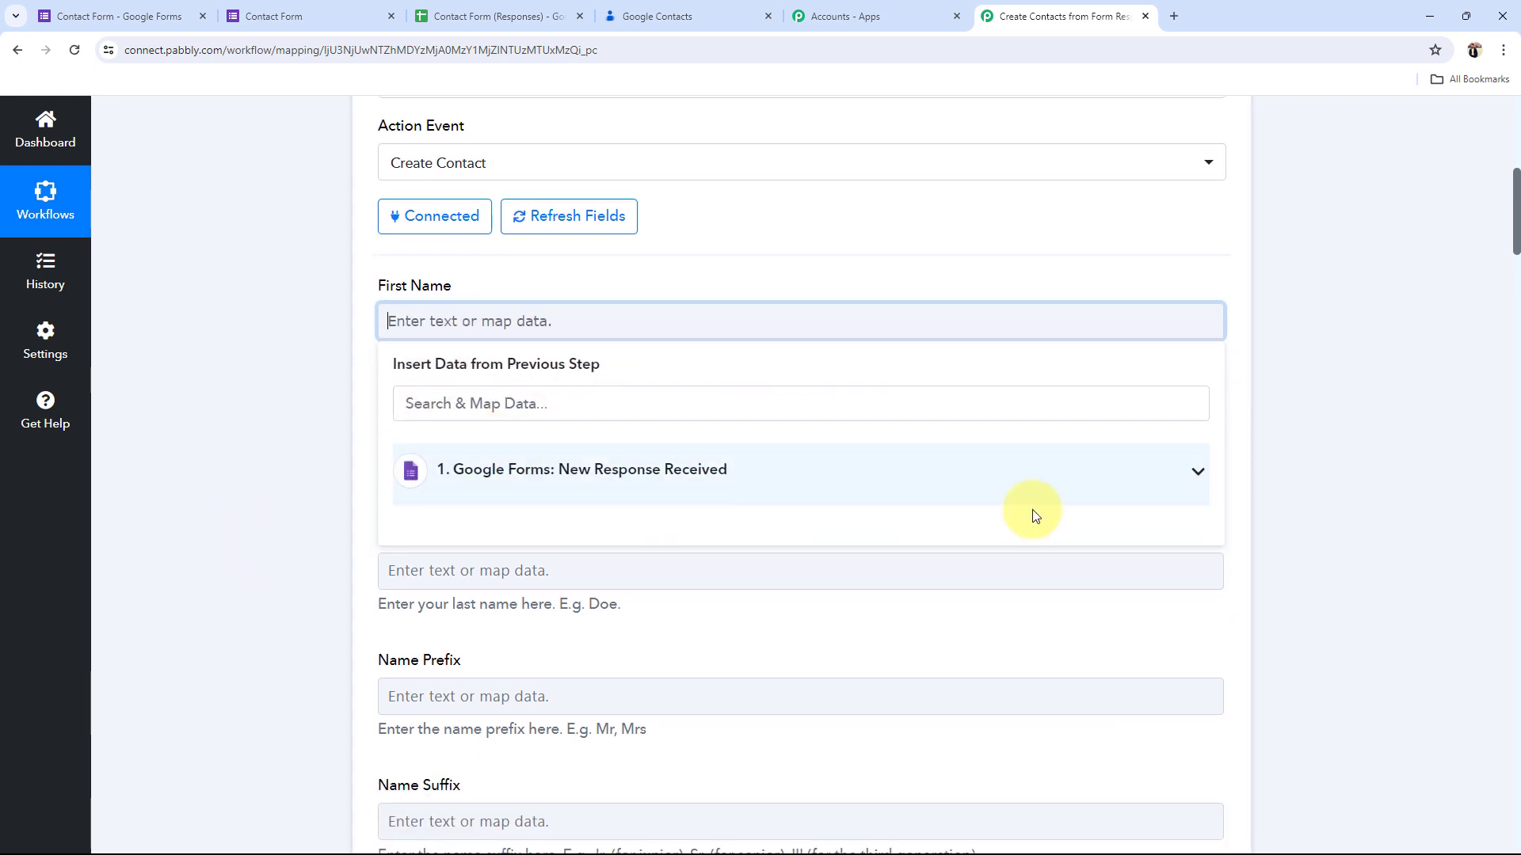
left_click(1190, 485)
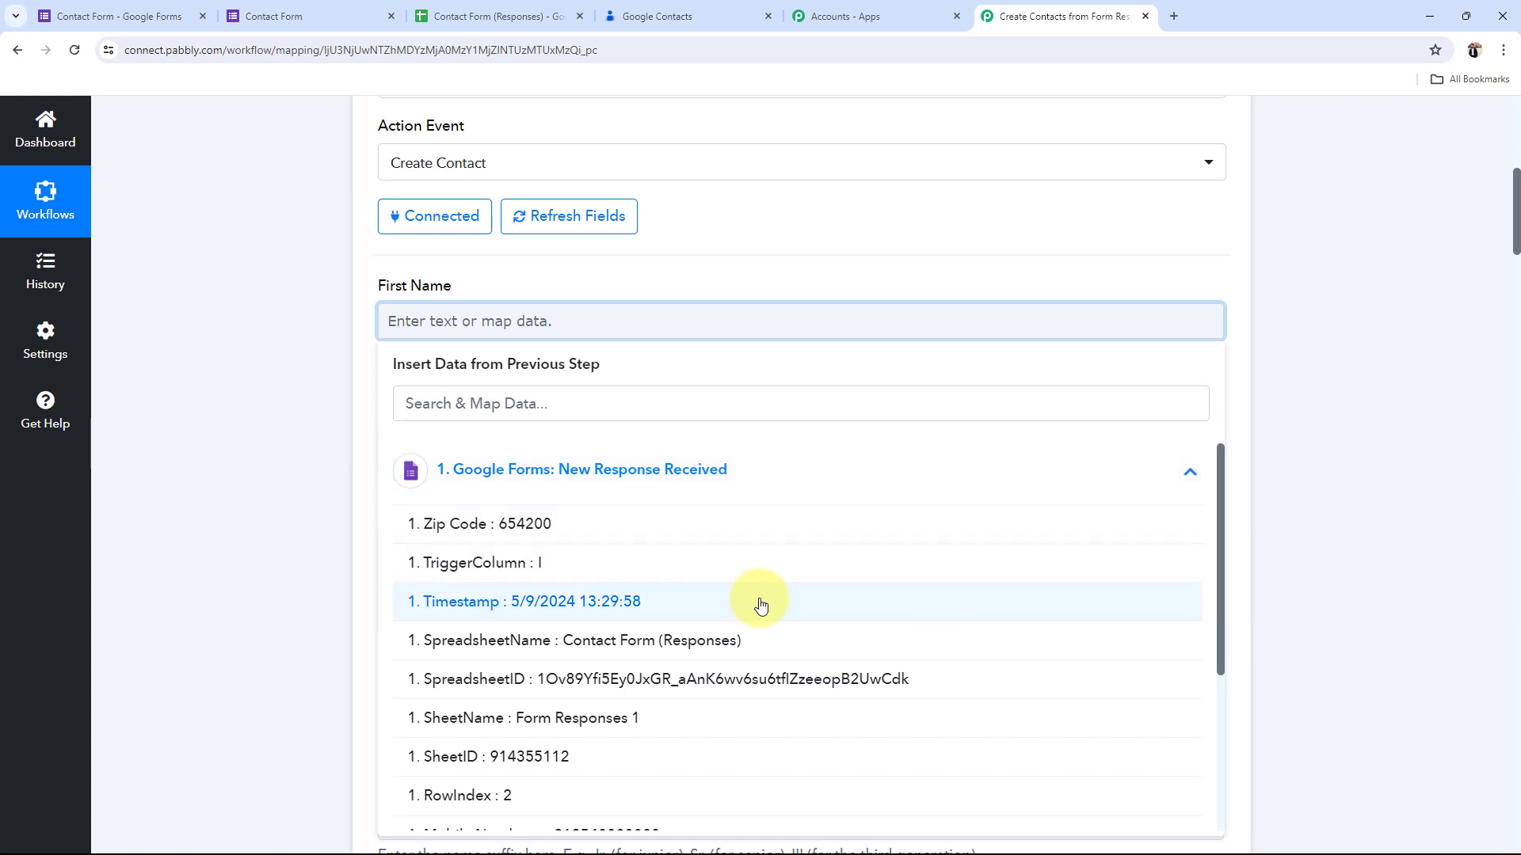
scroll(584, 586, "down", 3)
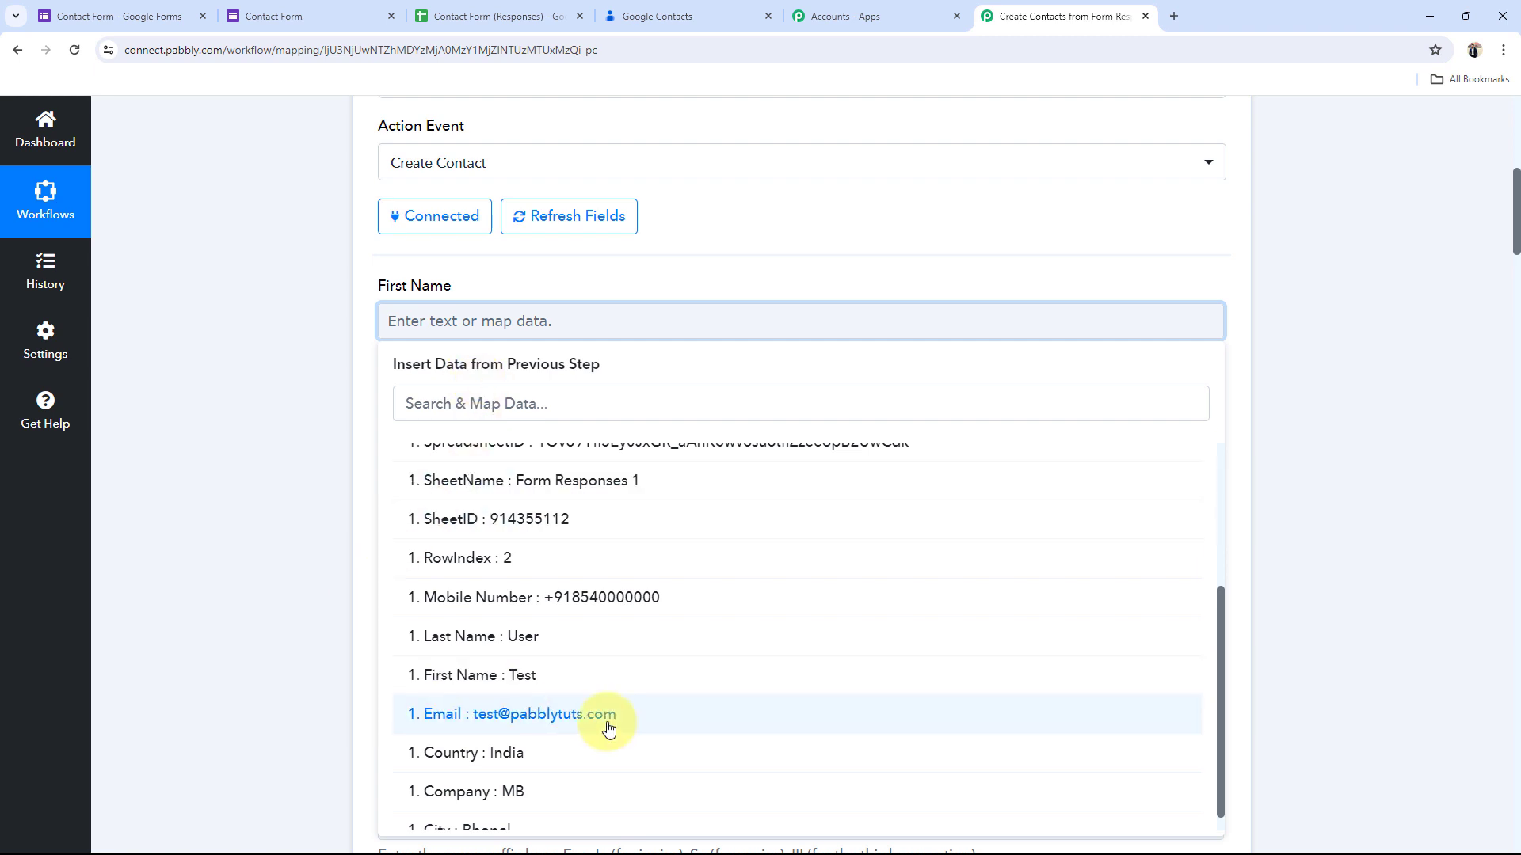
left_click(602, 674)
left_click(306, 393)
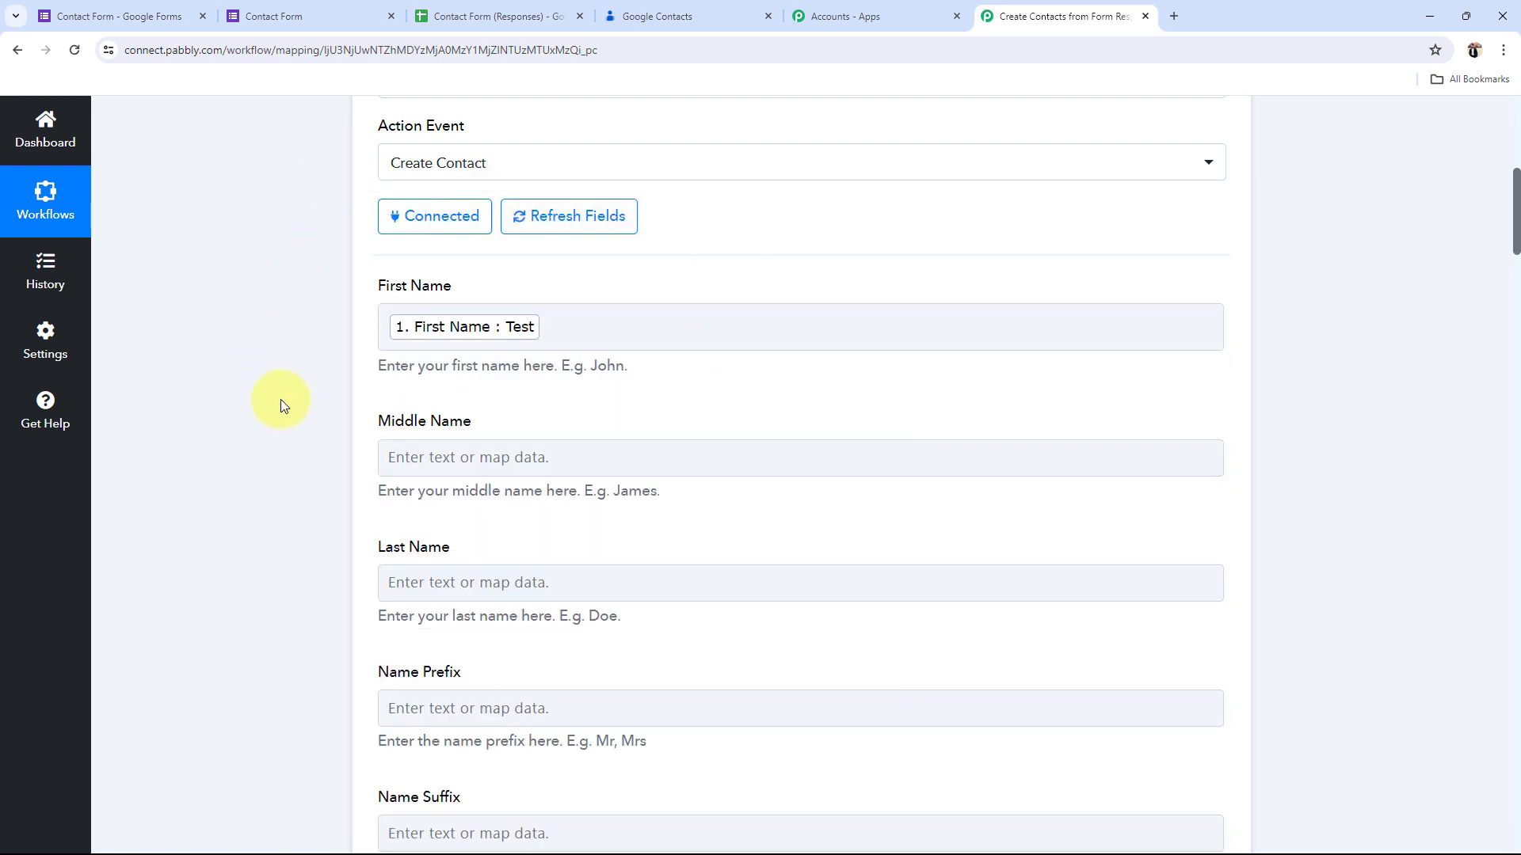
Step: Map the contact's Last Name field to the Last Name value from the Google Forms response
scroll(301, 440, "down", 3)
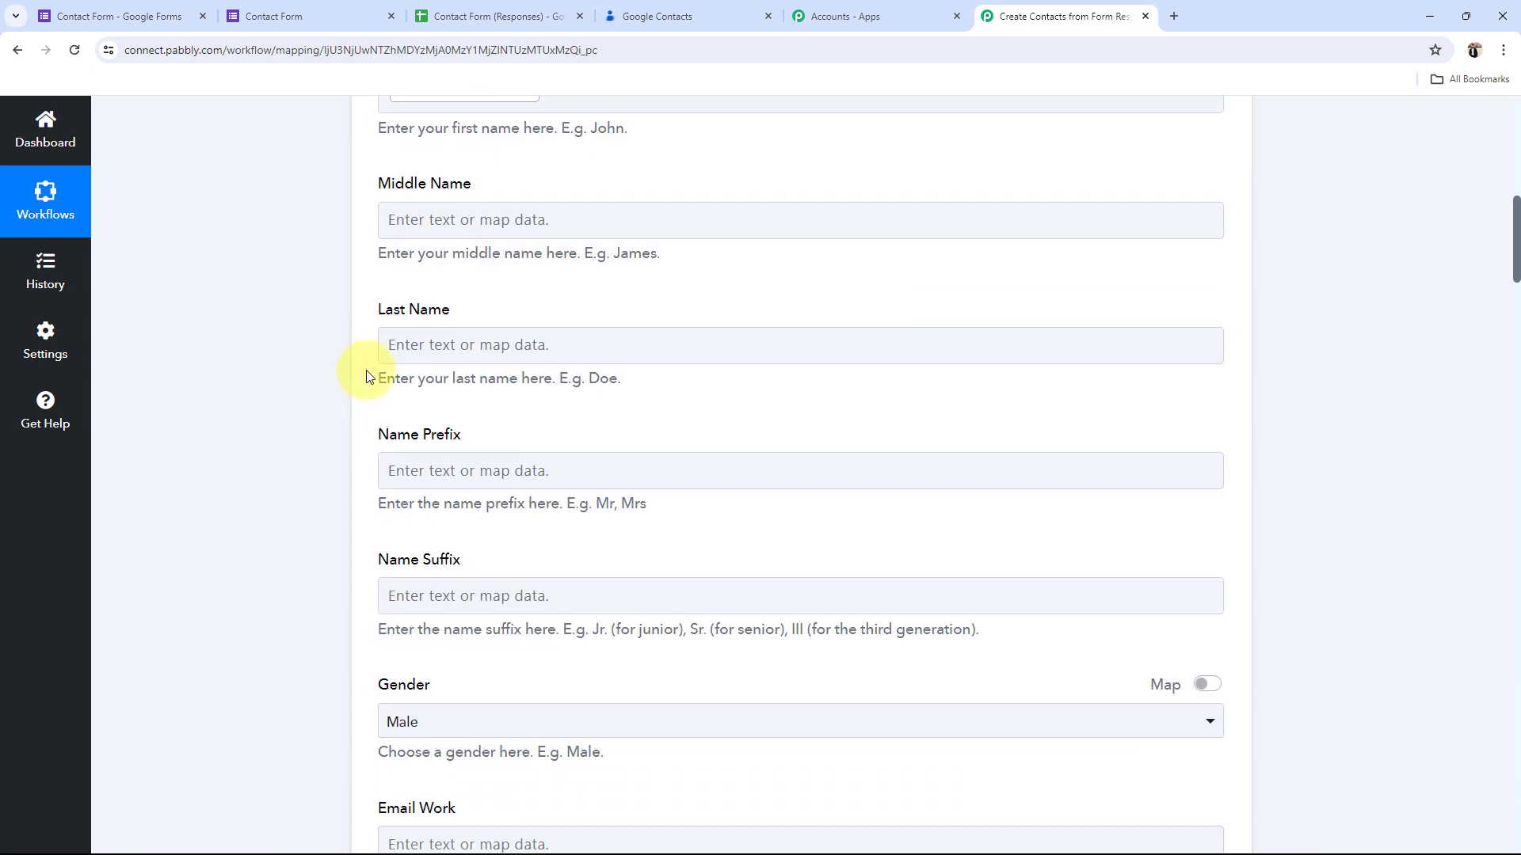
left_click(388, 346)
left_click(435, 492)
scroll(468, 658, "down", 3)
scroll(492, 692, "down", 1)
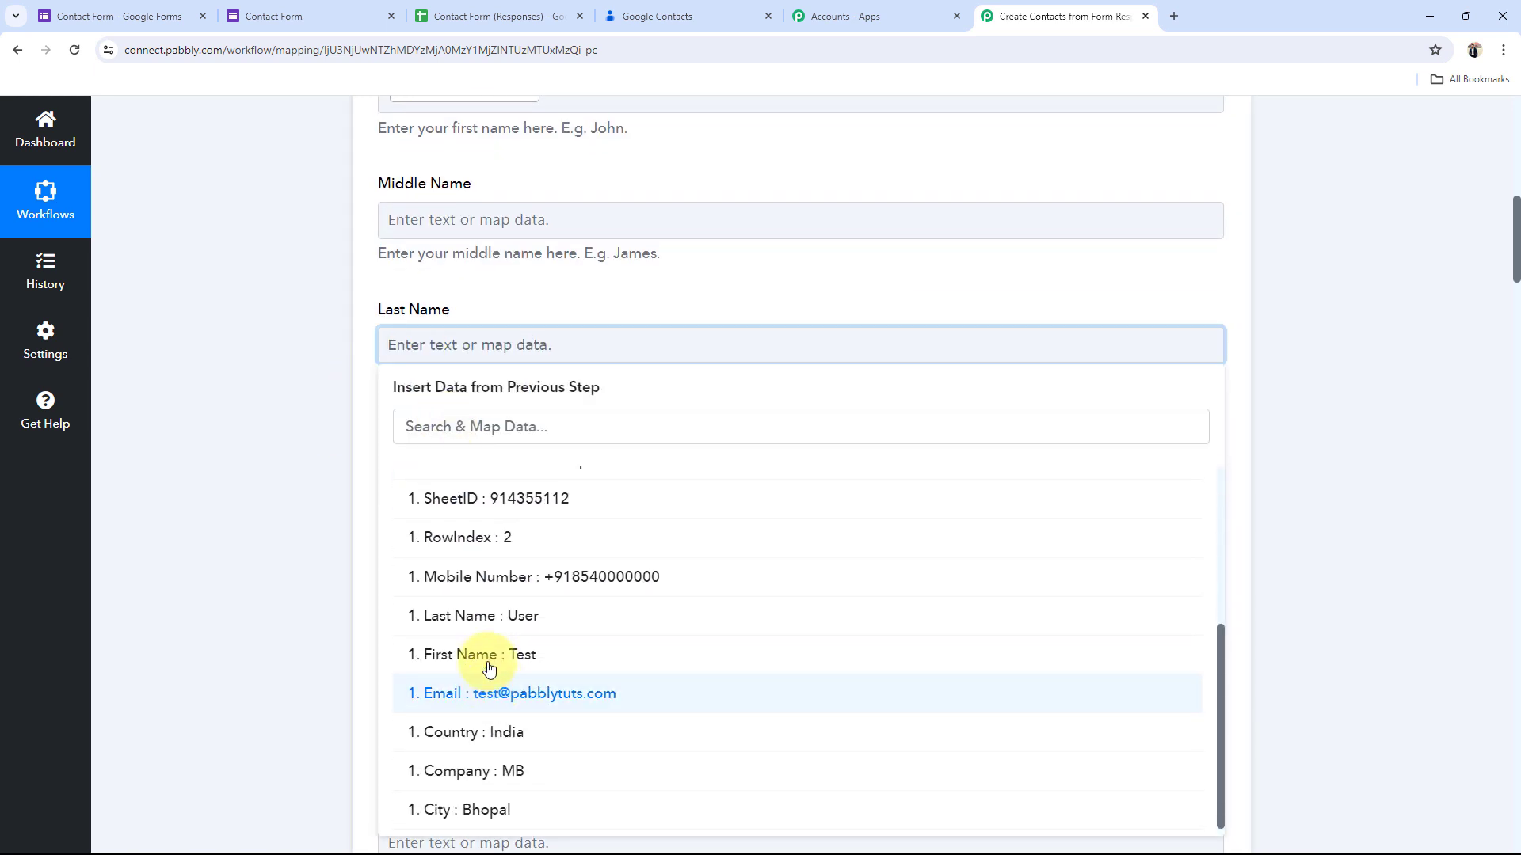
left_click(467, 622)
left_click(294, 478)
Step: Enable mapping for the Gender field with male as its value
scroll(294, 478, "down", 2)
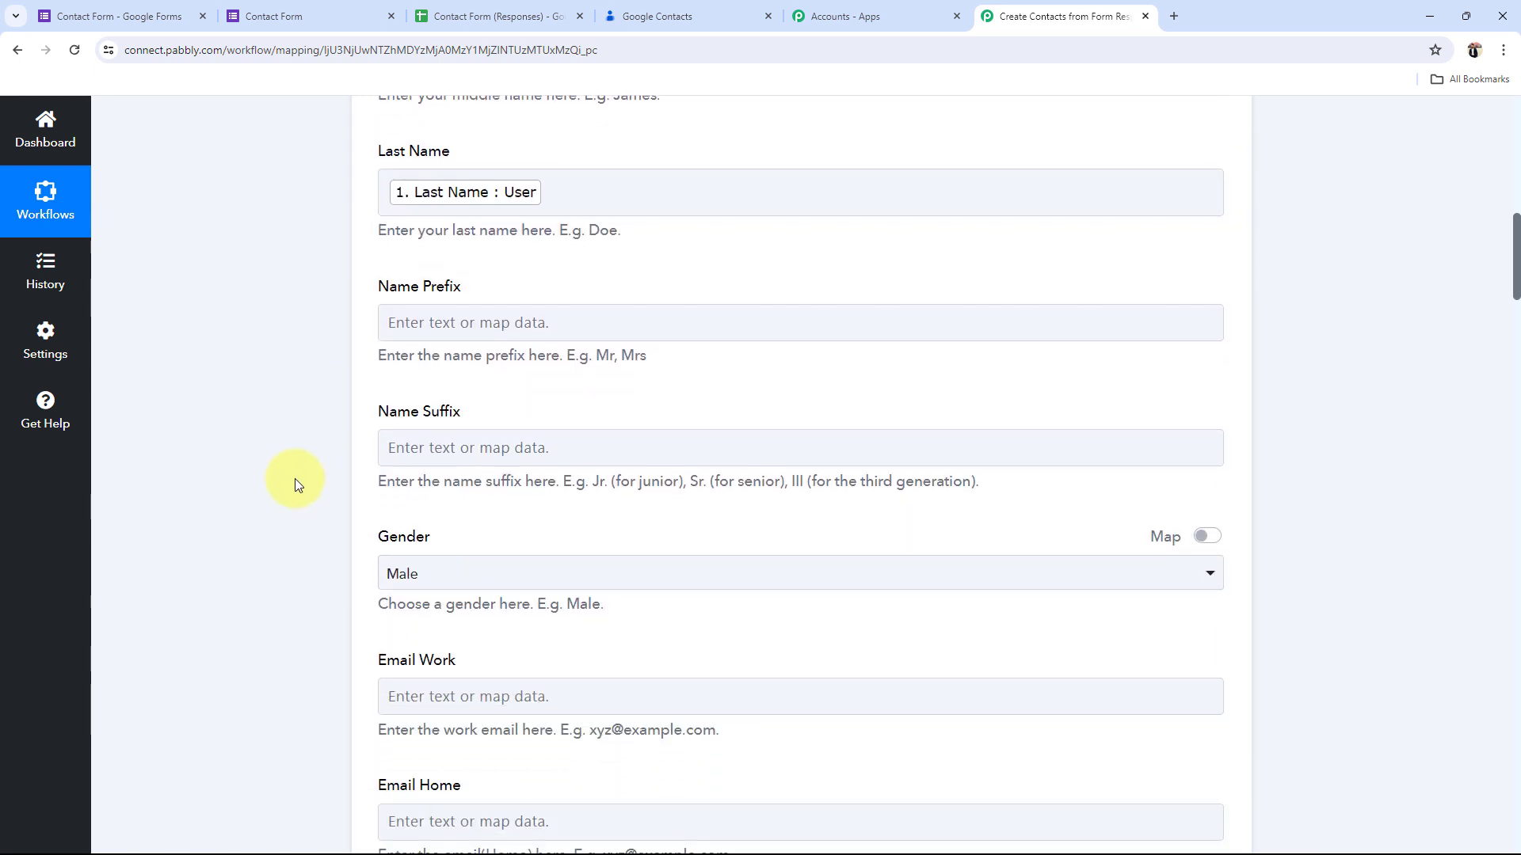
scroll(294, 478, "down", 3)
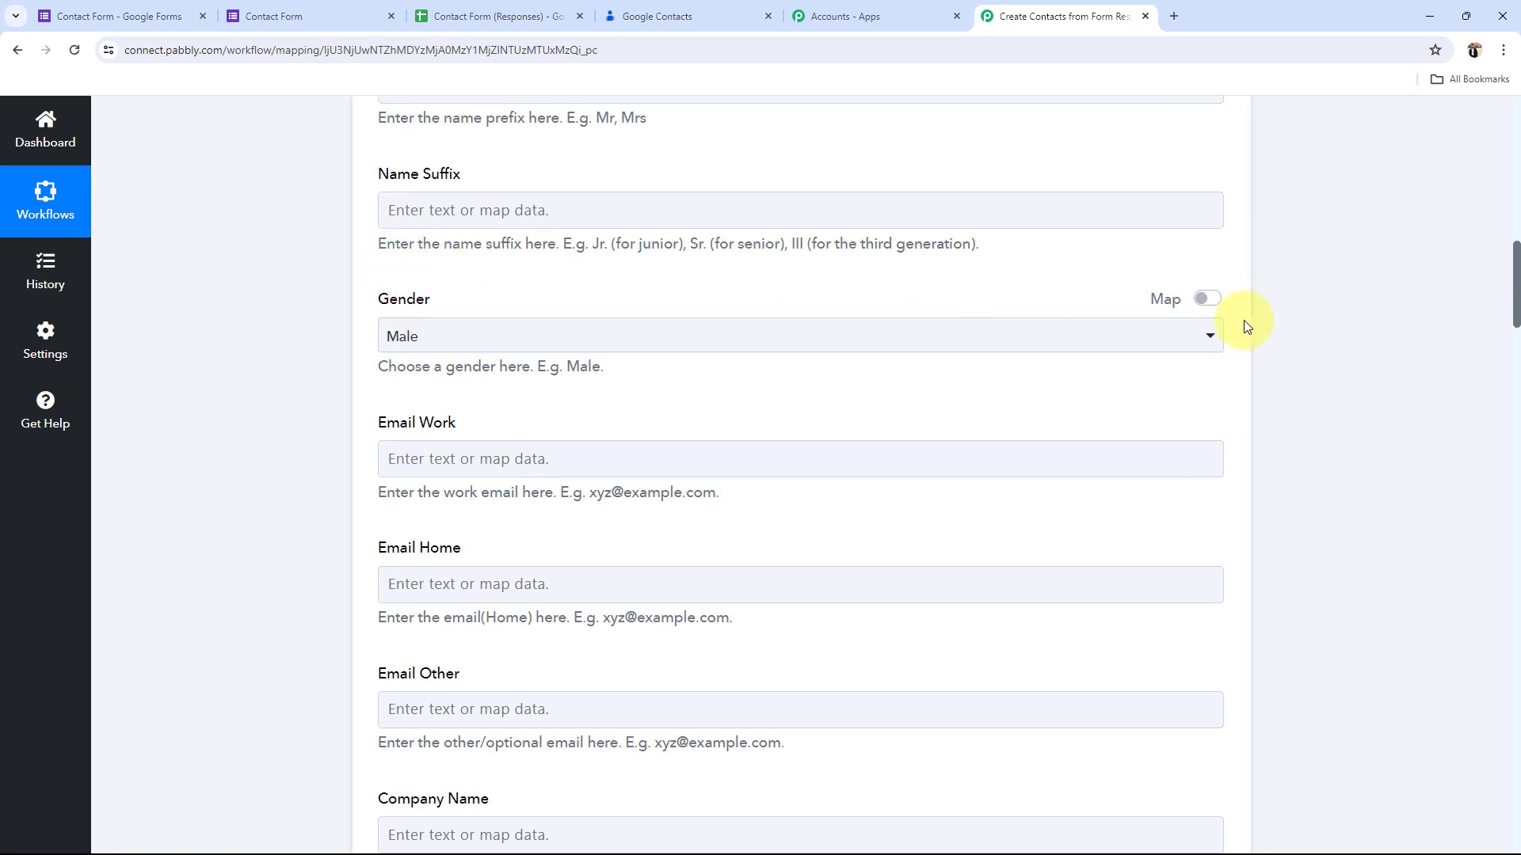
left_click(1205, 299)
left_click(381, 343)
type("male")
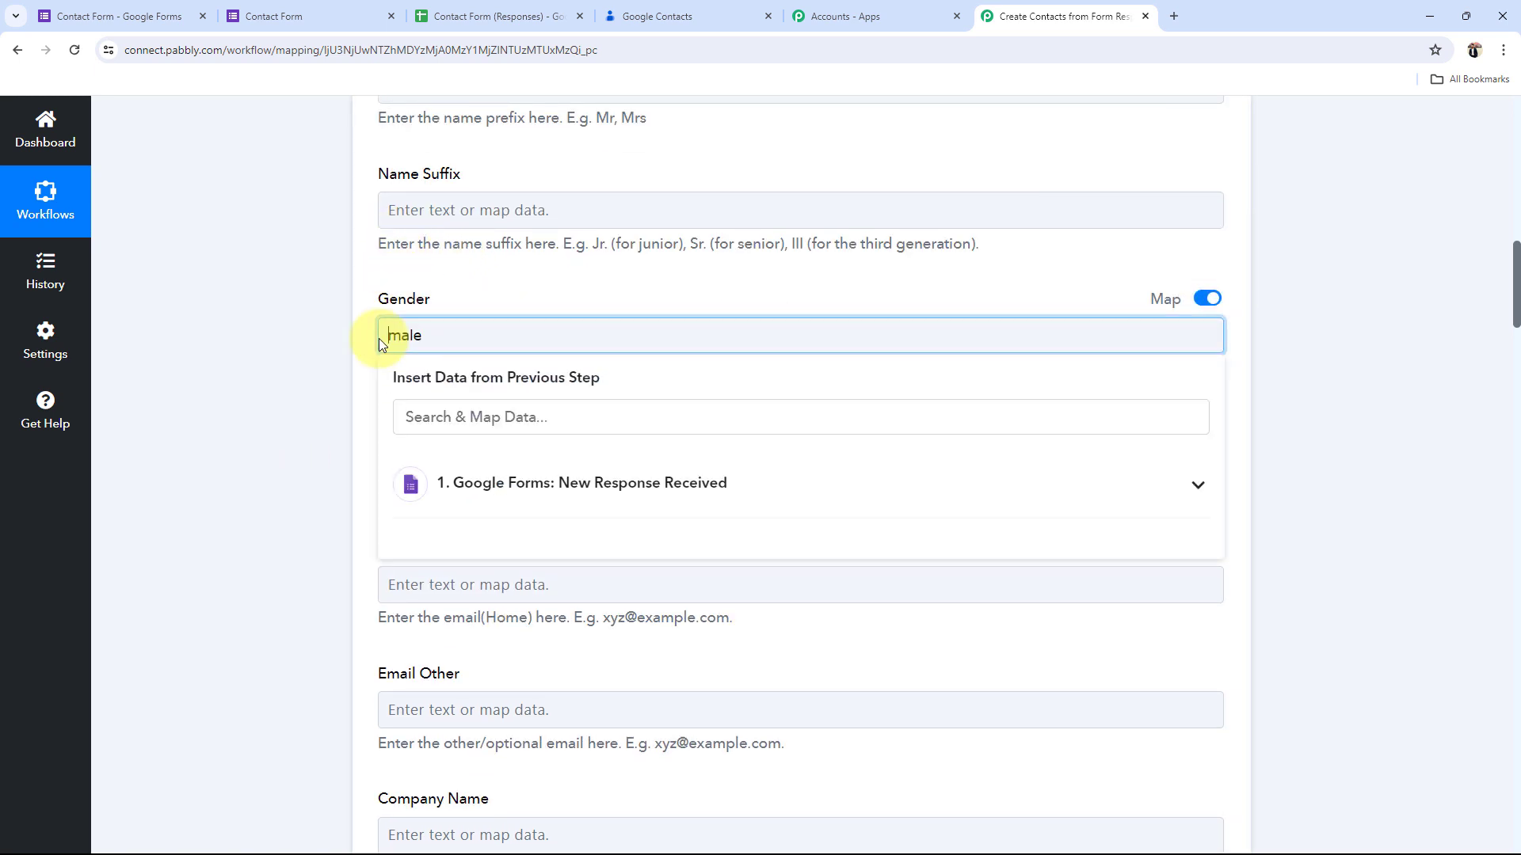
left_click_drag(445, 336, 358, 341)
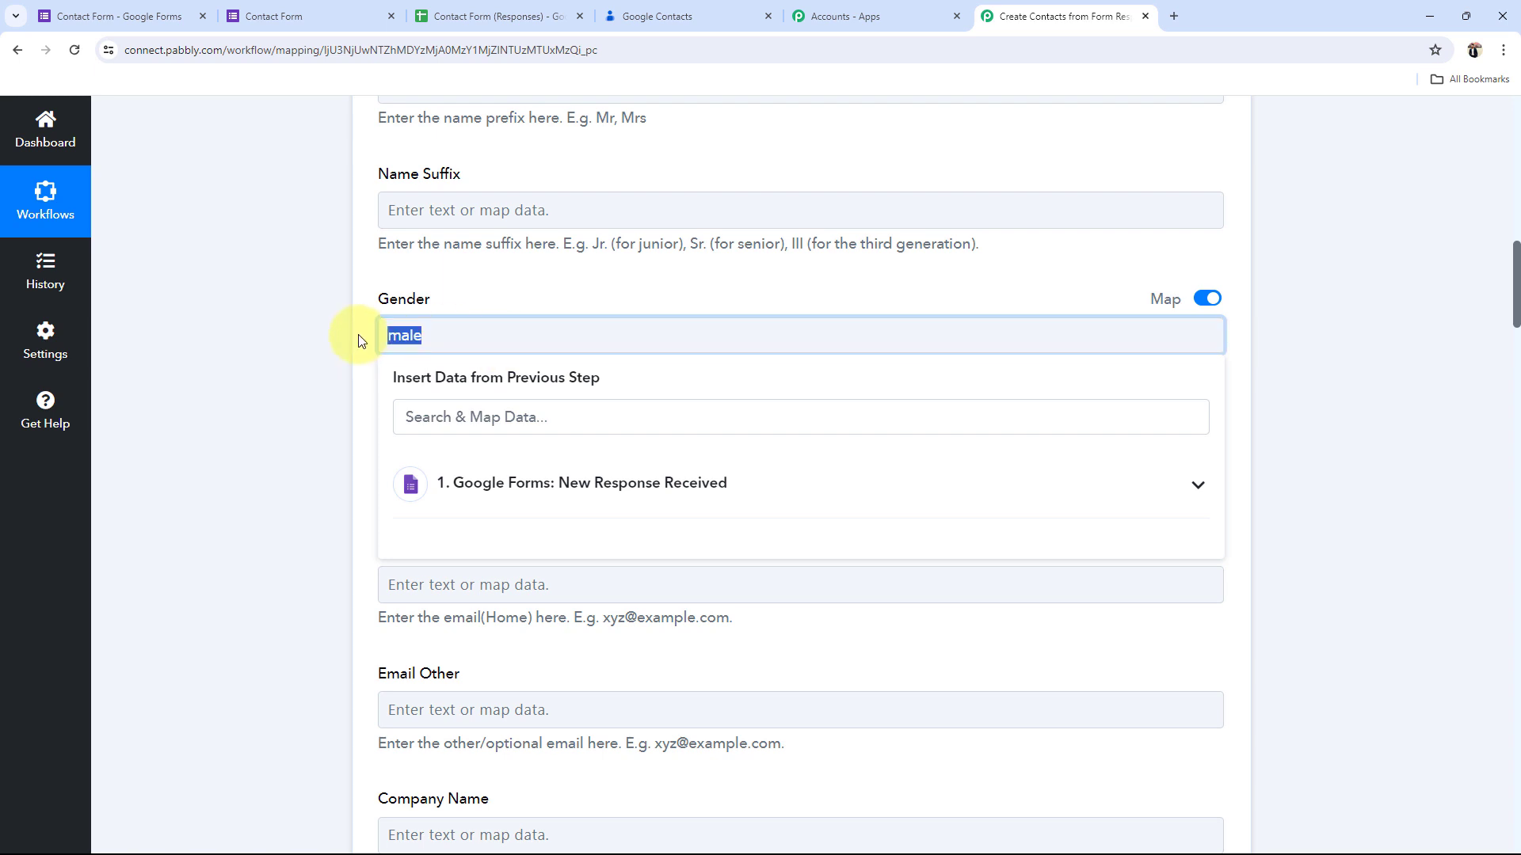
left_click(288, 471)
scroll(288, 473, "down", 4)
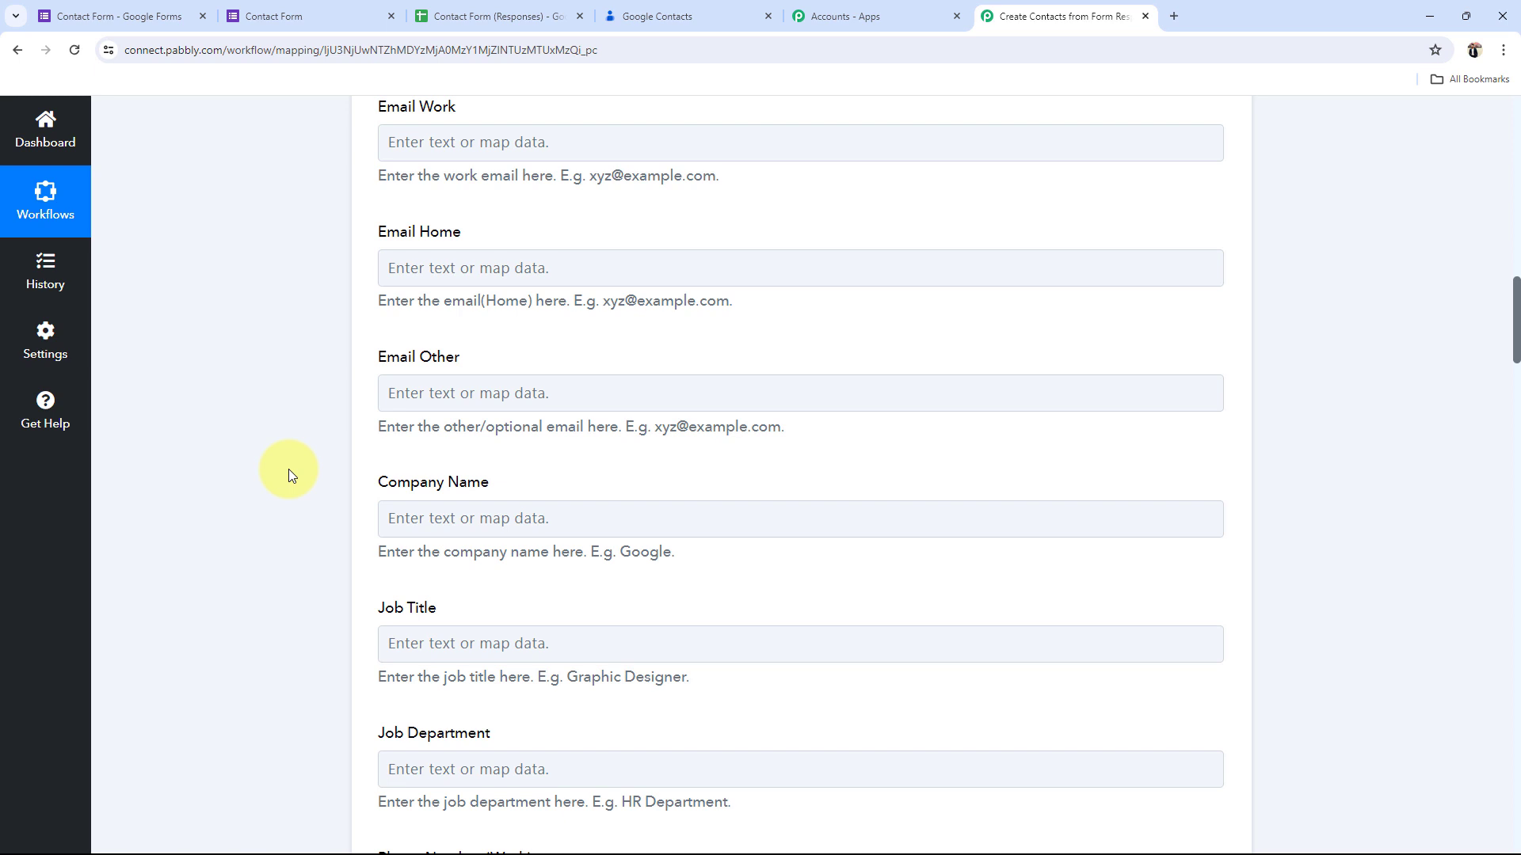
Step: Map the contact's Email Home field to the Email value from the Google Forms response
left_click(423, 265)
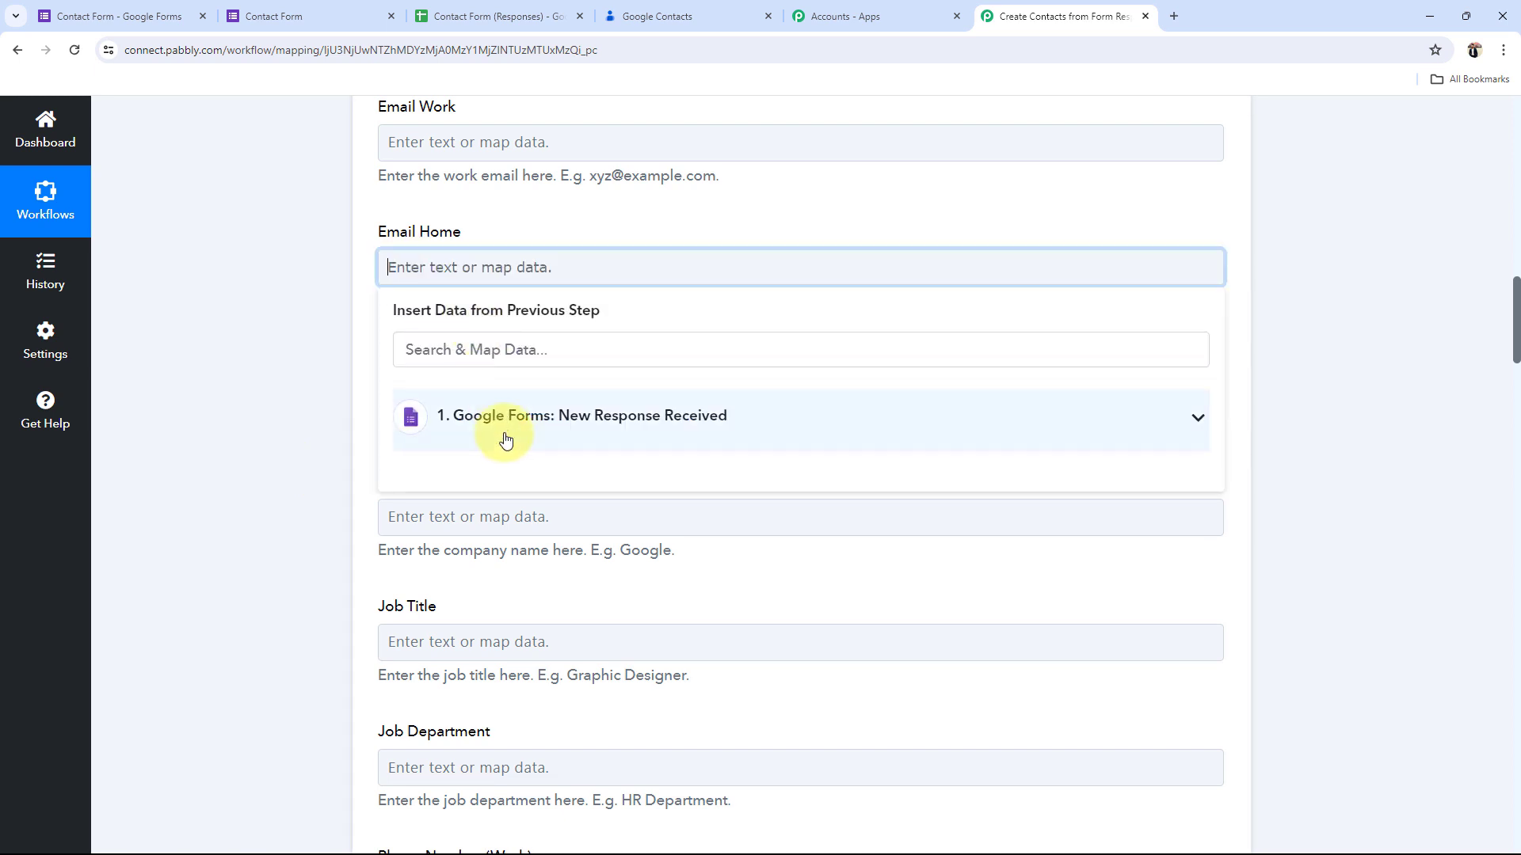
left_click(502, 432)
scroll(628, 660, "down", 3)
left_click(560, 694)
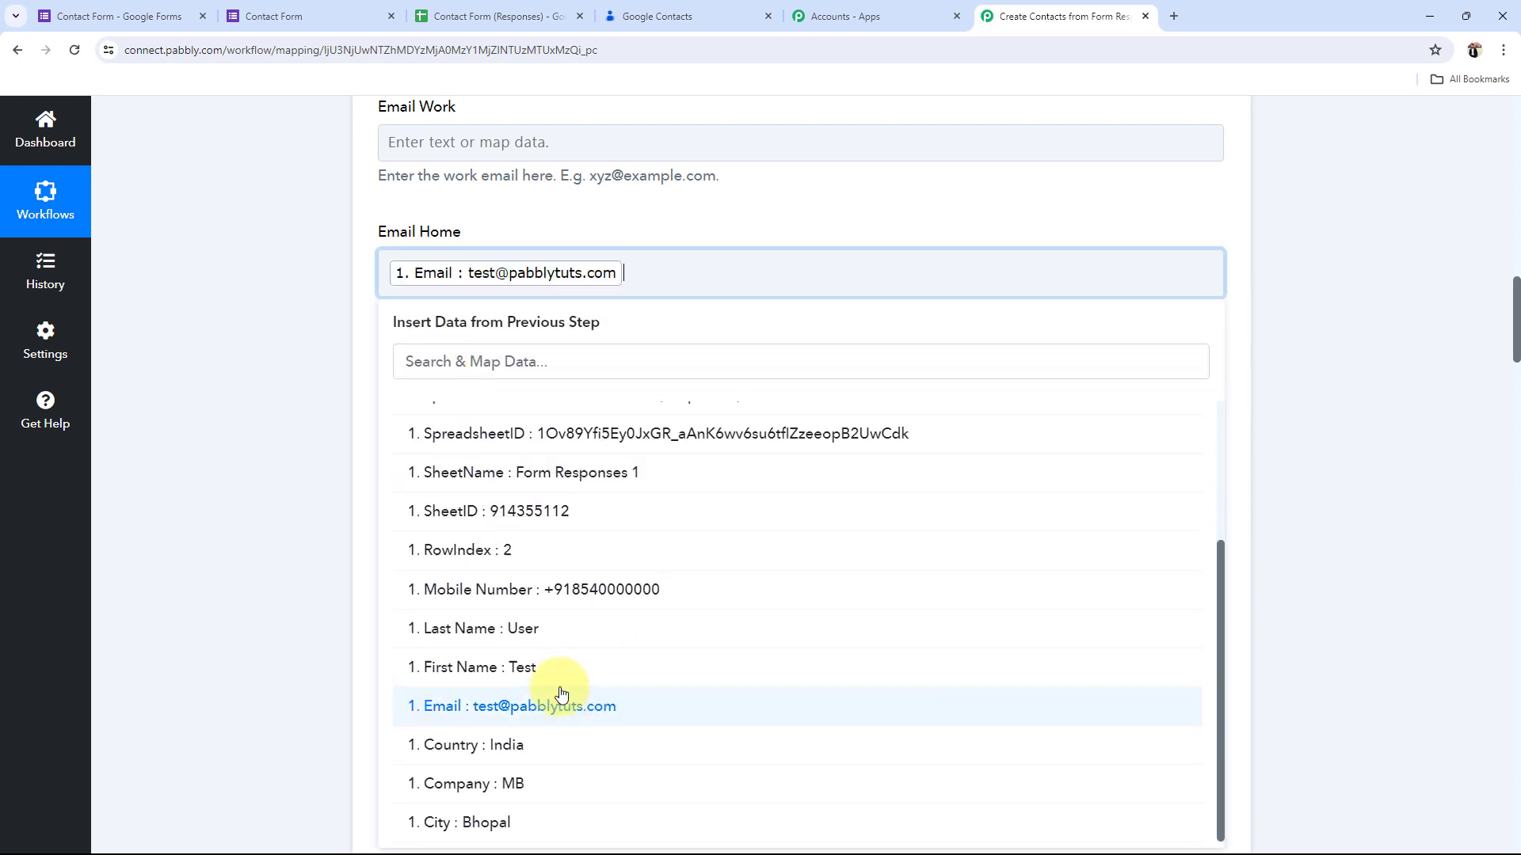
left_click(341, 465)
Step: Map the contact's Company Name field to the Company value from the Google Forms response
scroll(341, 465, "down", 2)
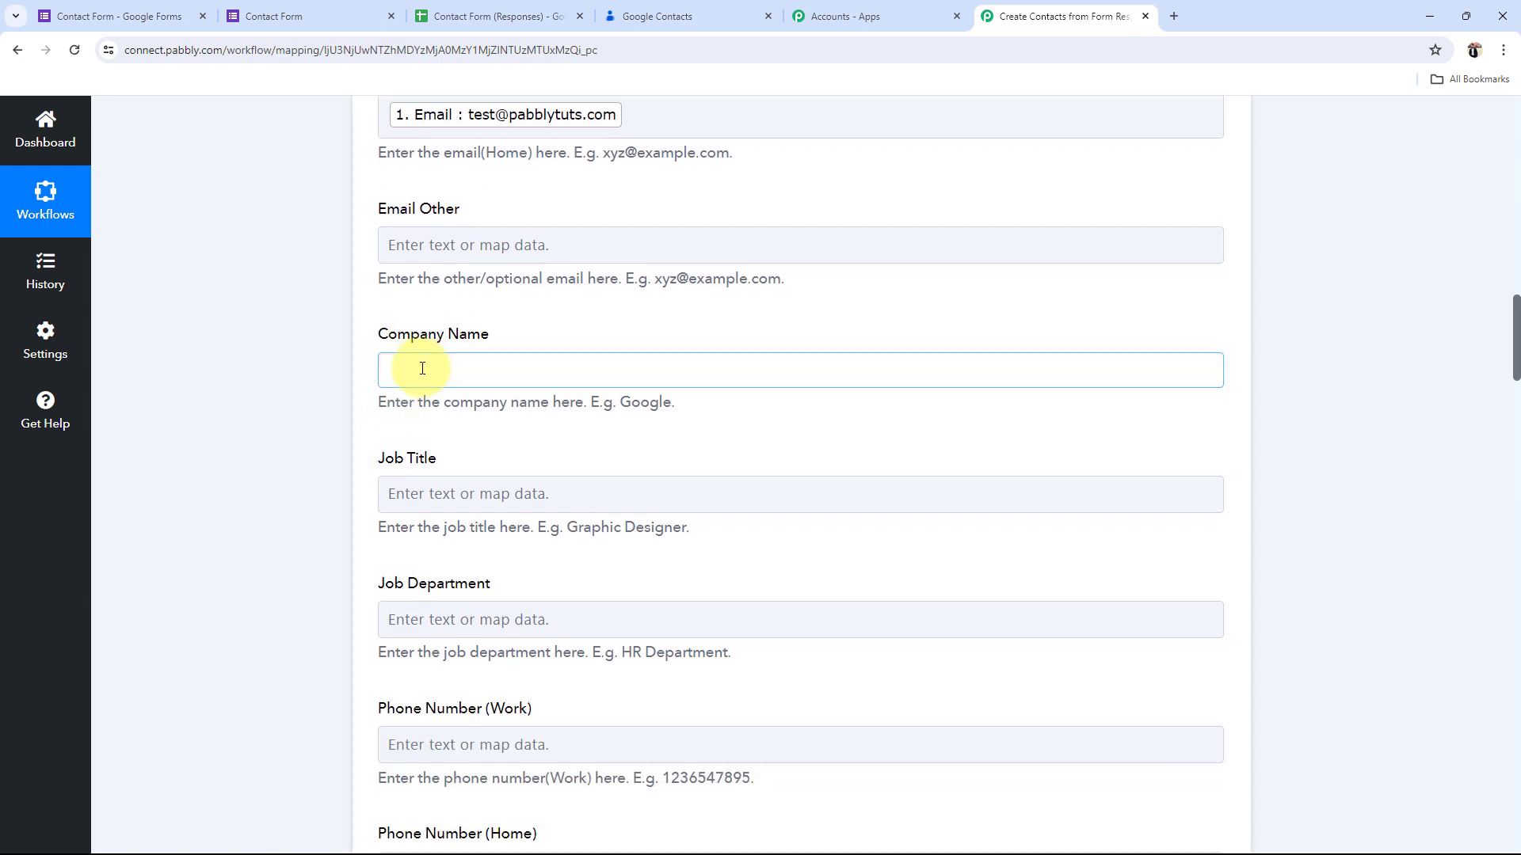
left_click(382, 370)
scroll(509, 681, "down", 5)
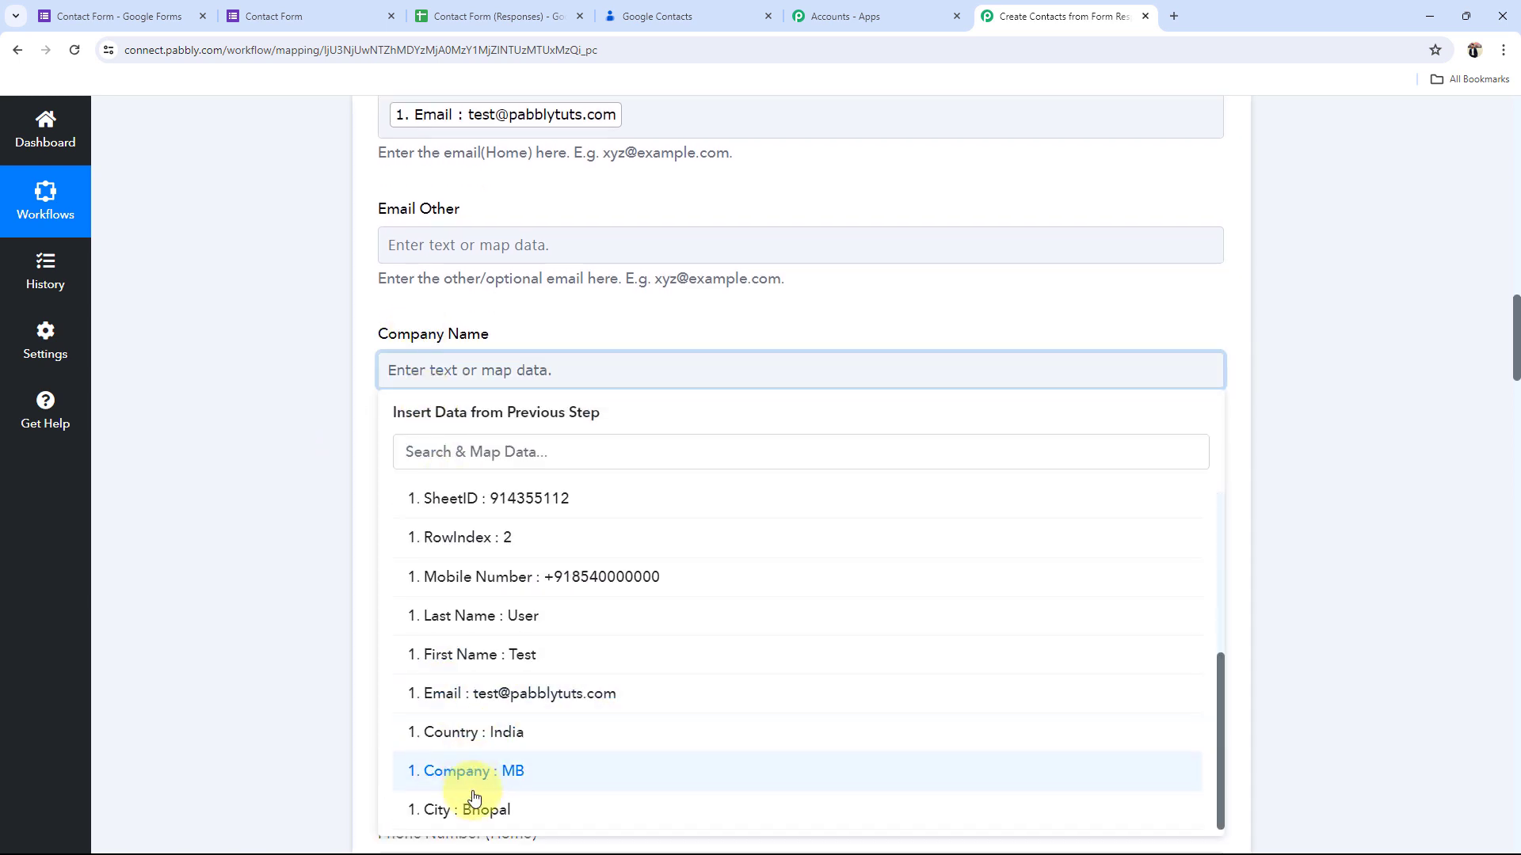
left_click(479, 772)
left_click(254, 417)
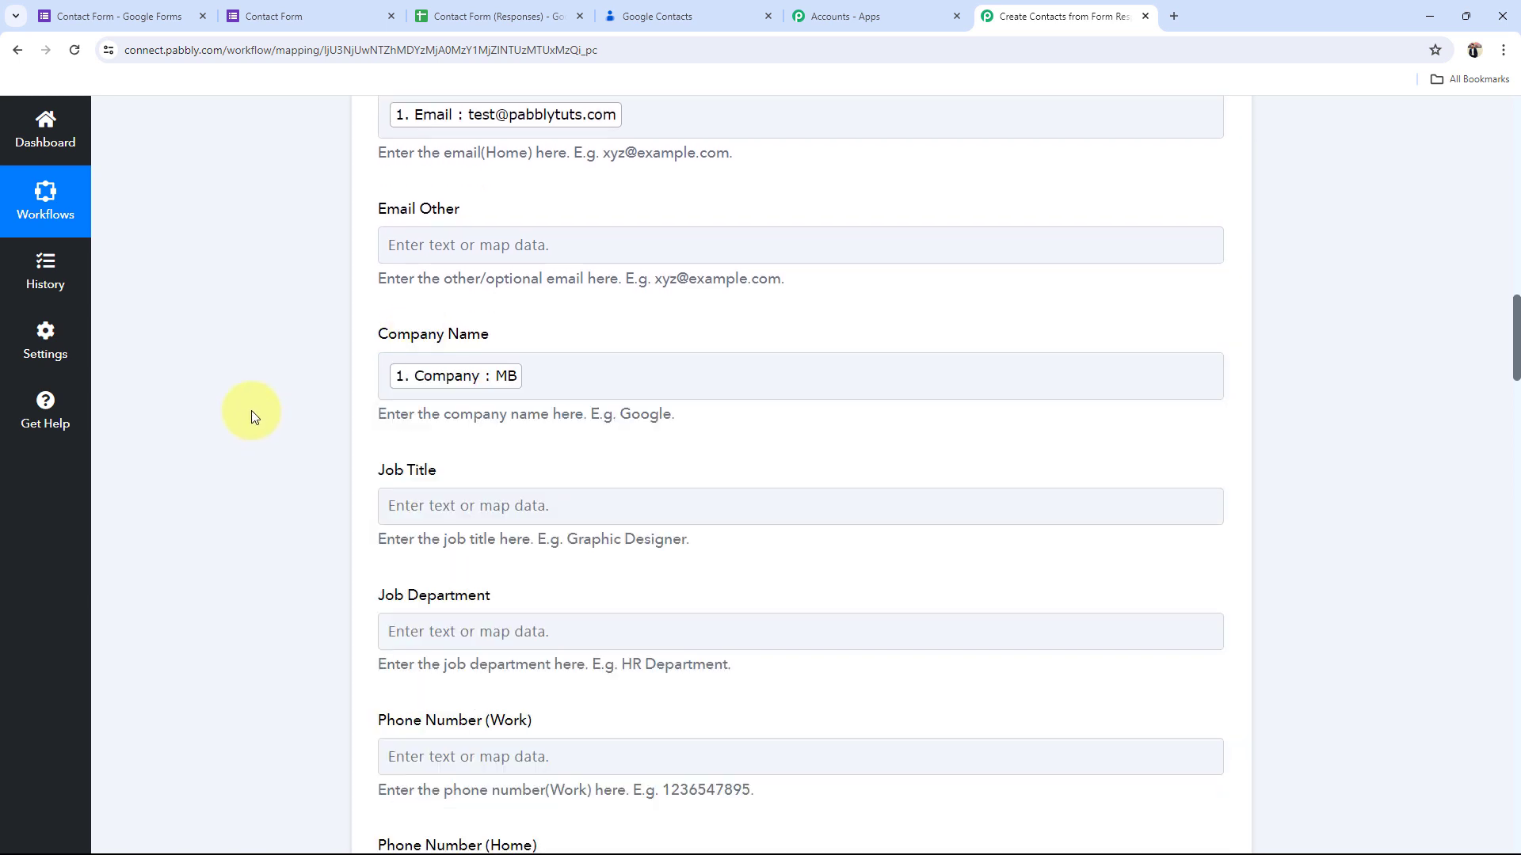
Step: Map the contact's Phone Number (Mobile) field to the Mobile Number value from the Google Forms response
scroll(250, 410, "down", 9)
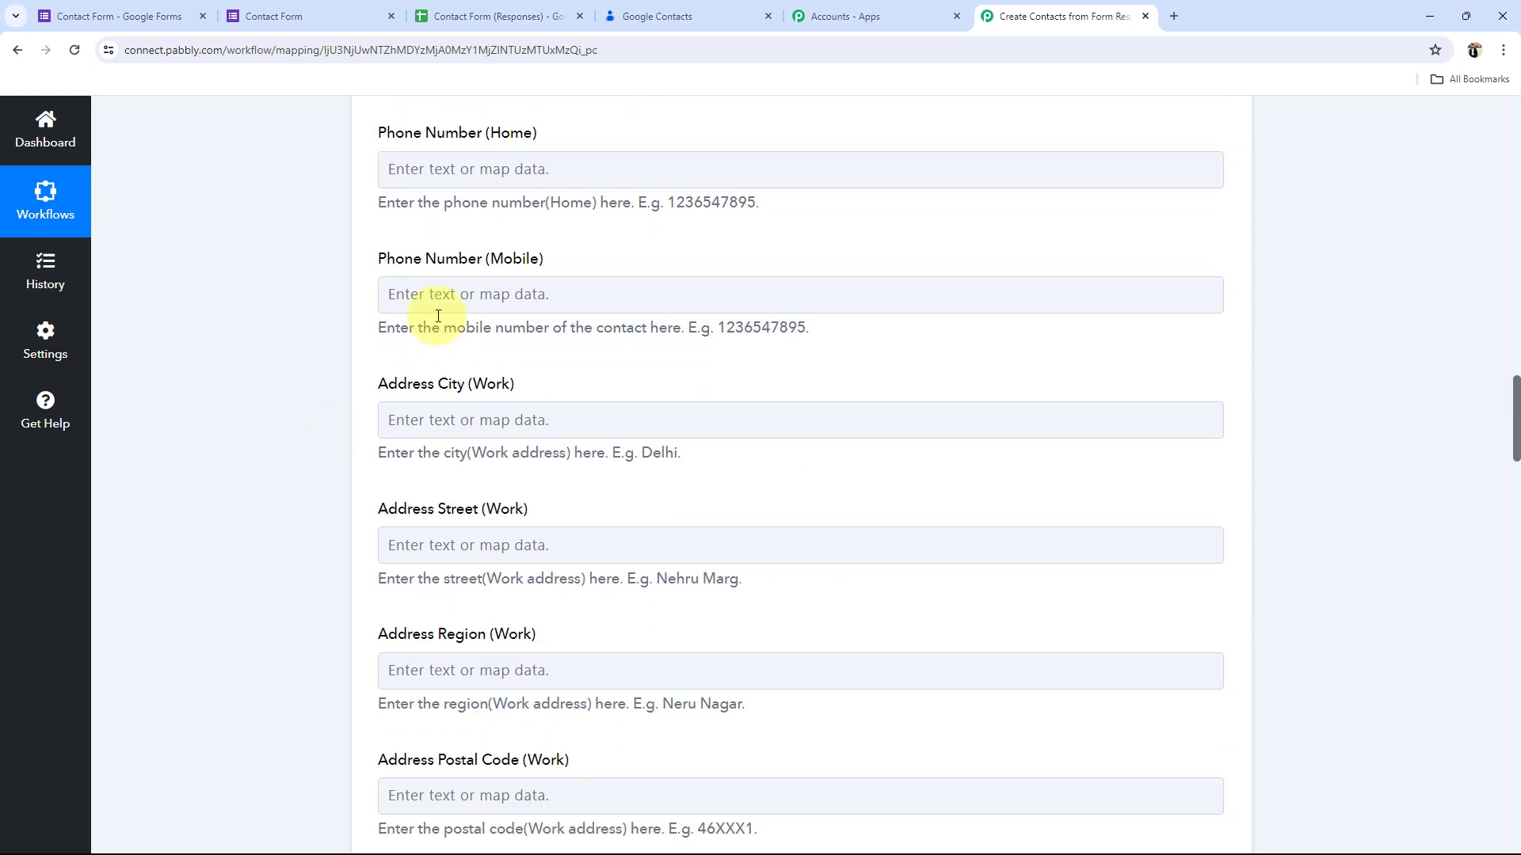
left_click(438, 313)
left_click(529, 442)
left_click(555, 810)
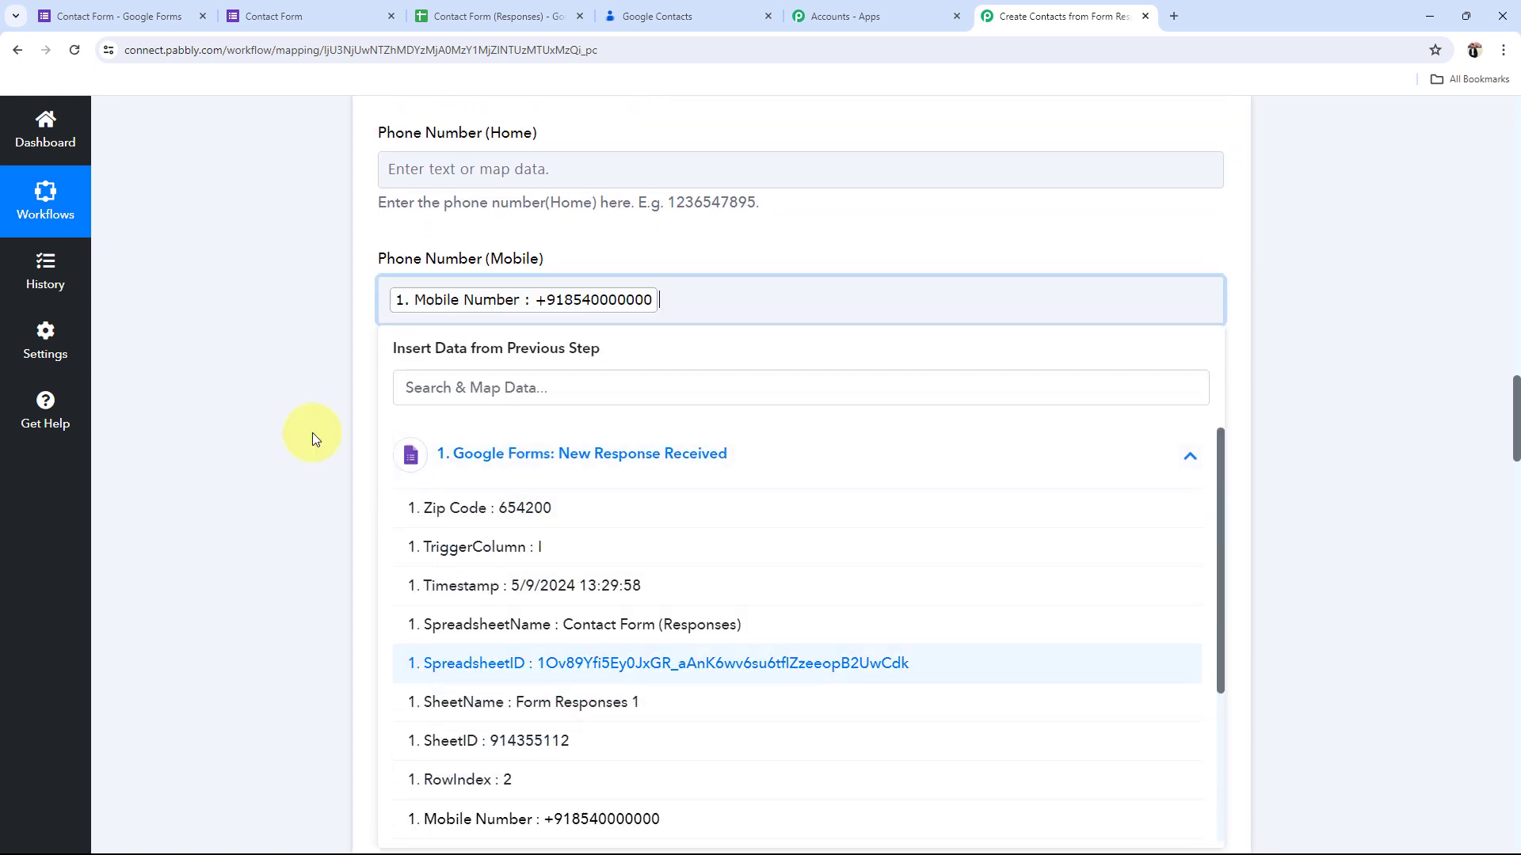
left_click(245, 393)
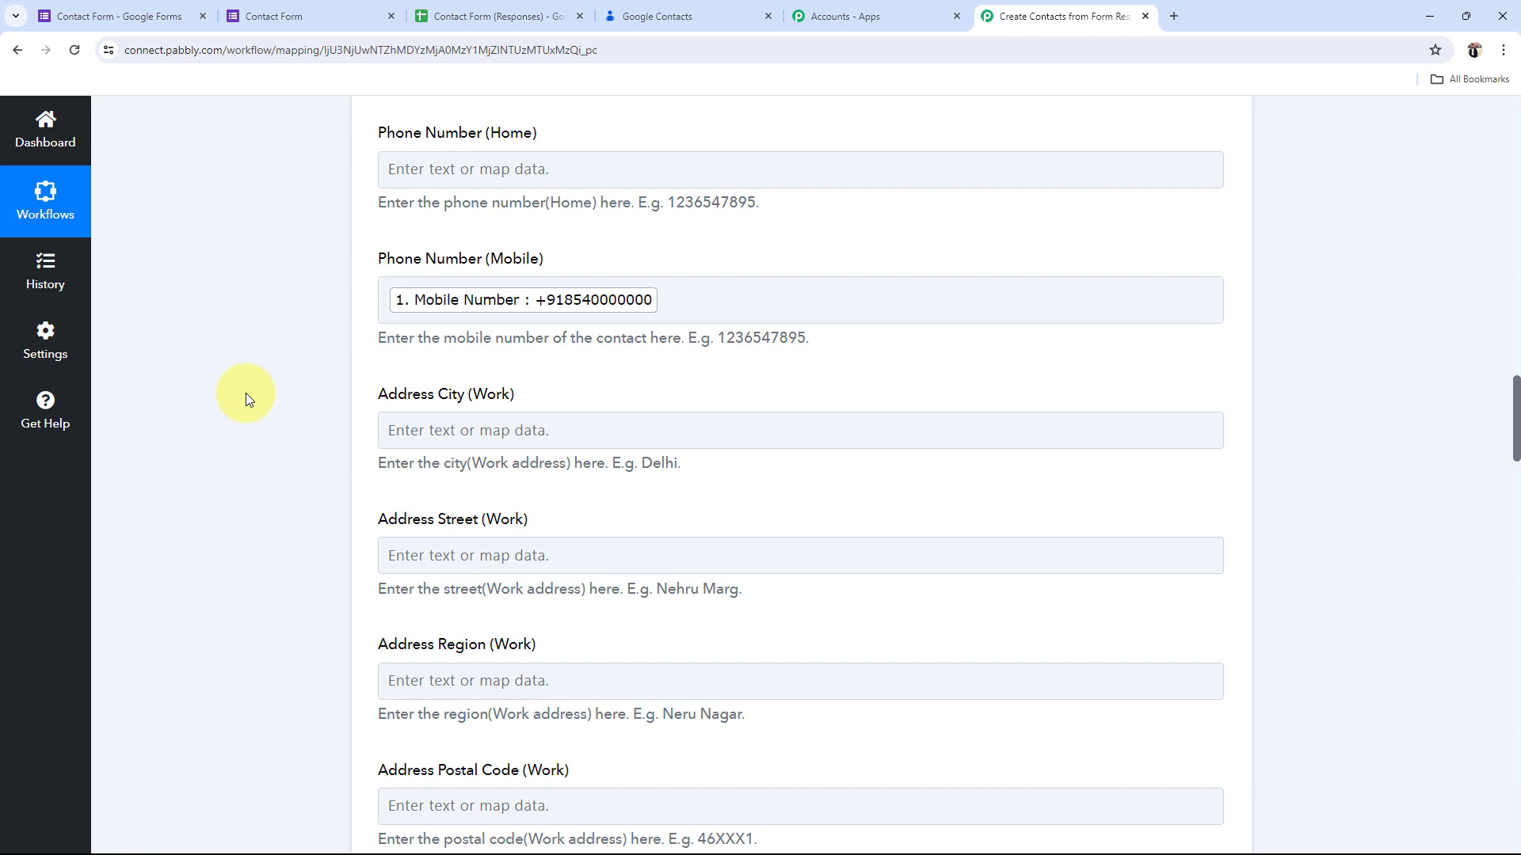
Step: Map the contact's Address City (Home) field to the City value from the Google Forms response
scroll(245, 393, "down", 3)
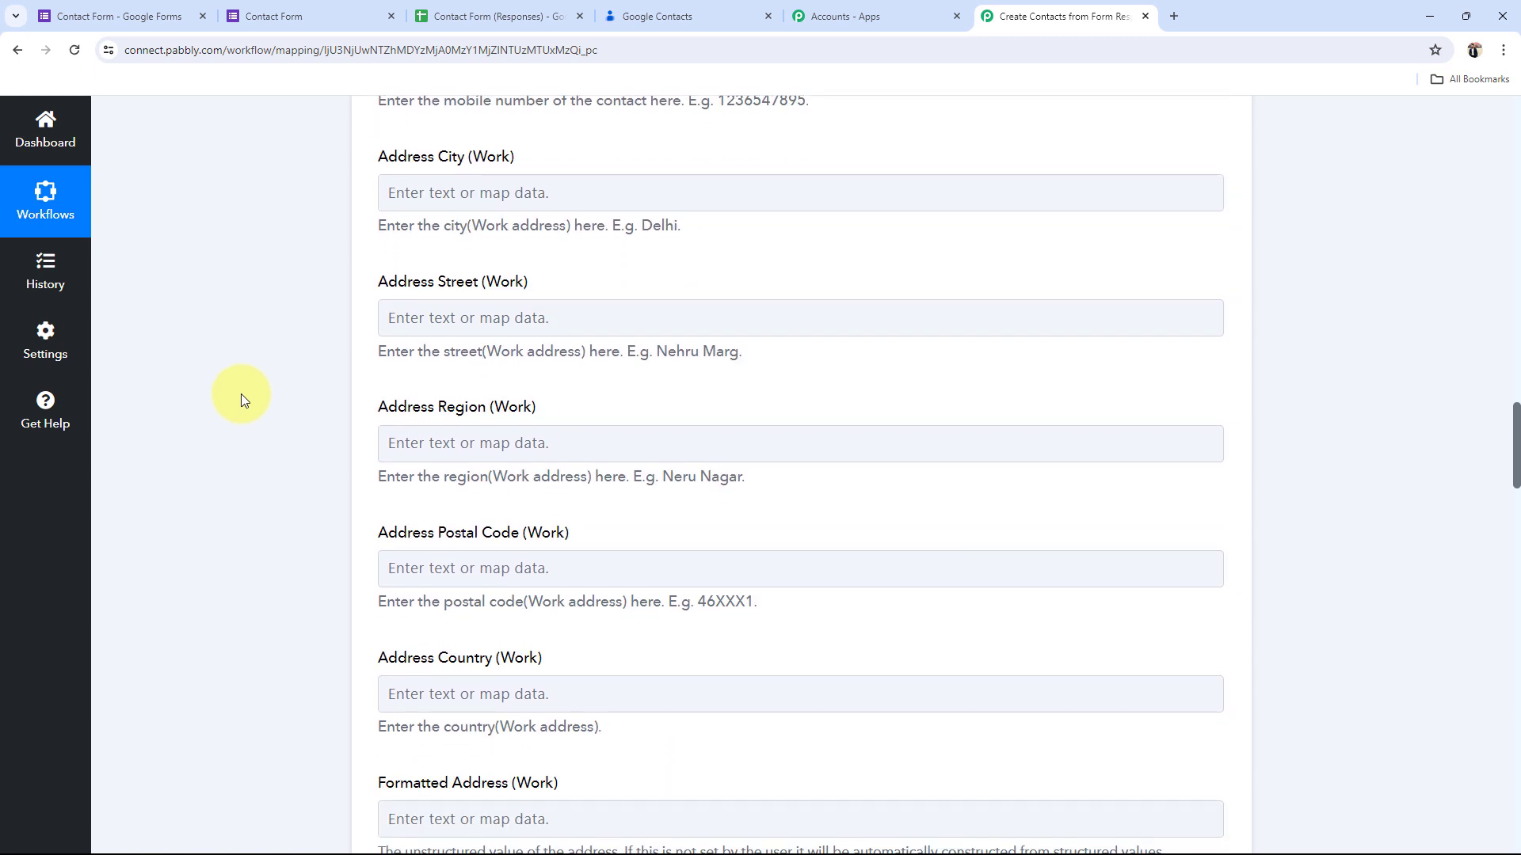
scroll(241, 393, "up", 1)
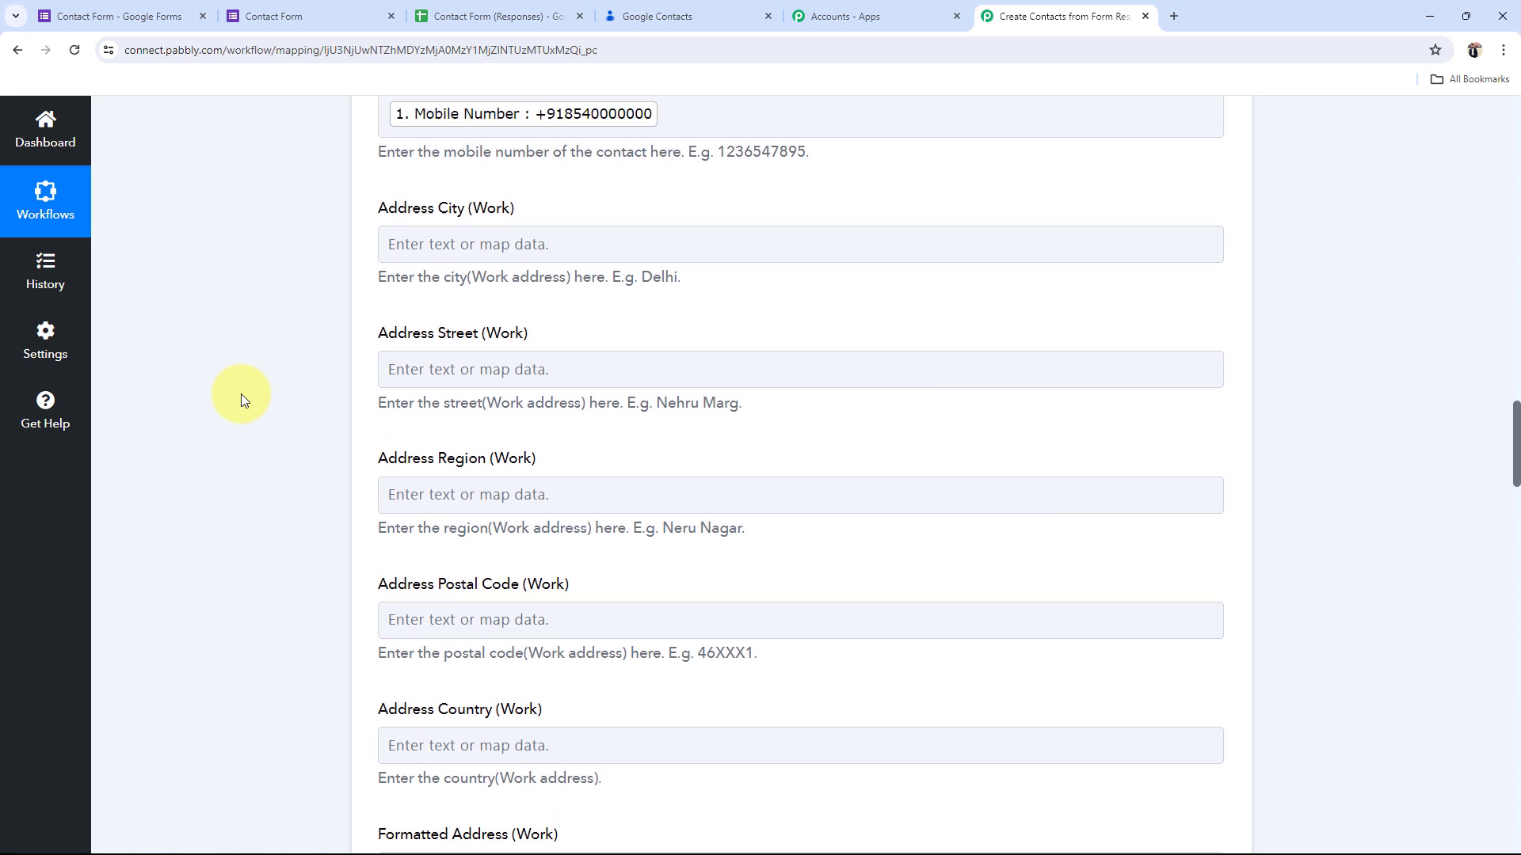
scroll(241, 392, "down", 6)
scroll(241, 393, "down", 2)
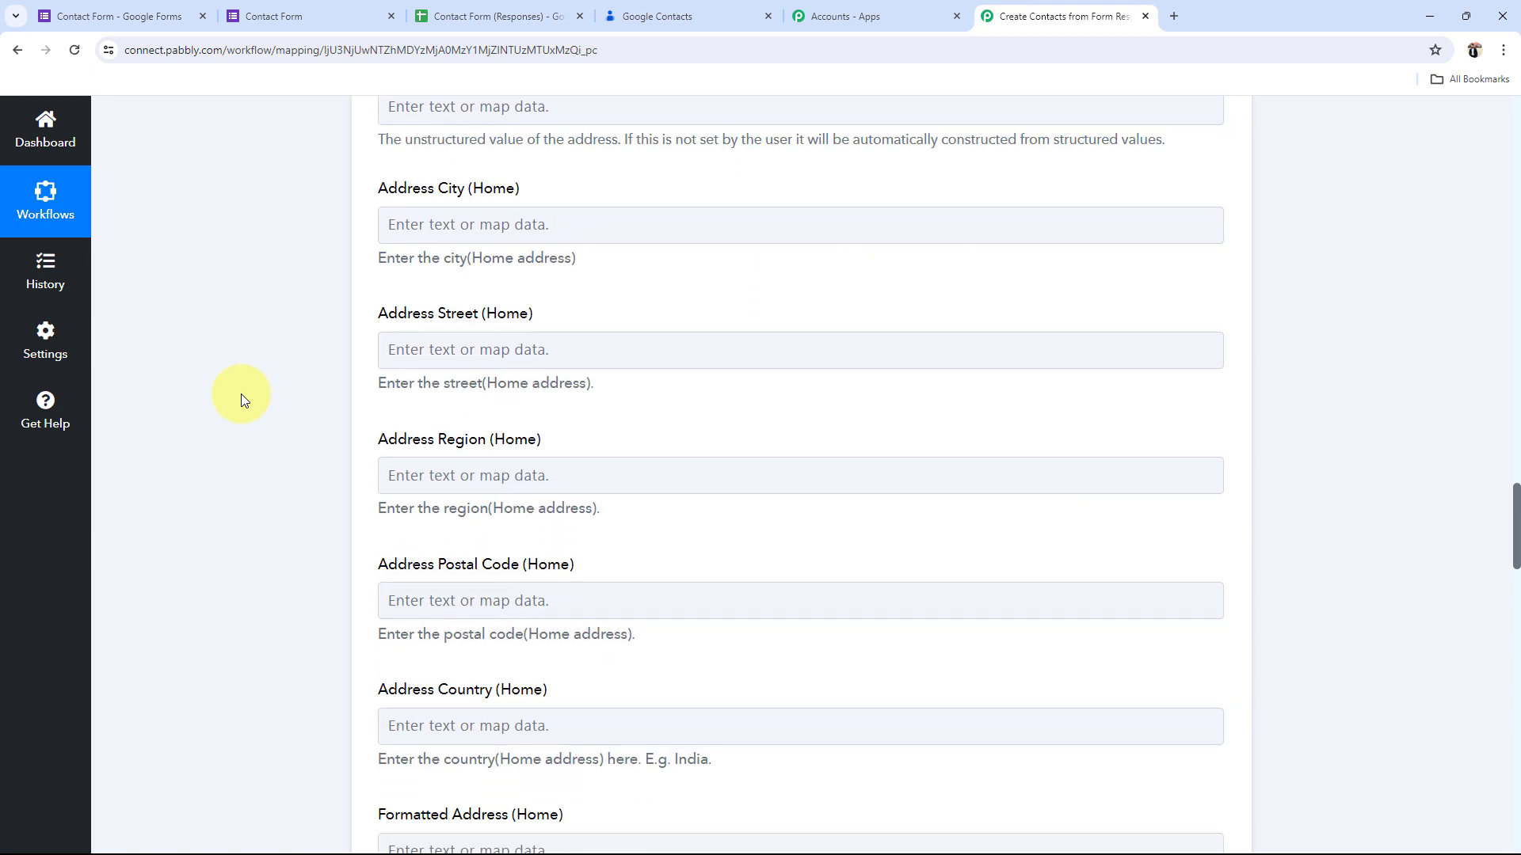
scroll(300, 377, "down", 3)
scroll(413, 278, "up", 2)
left_click(419, 230)
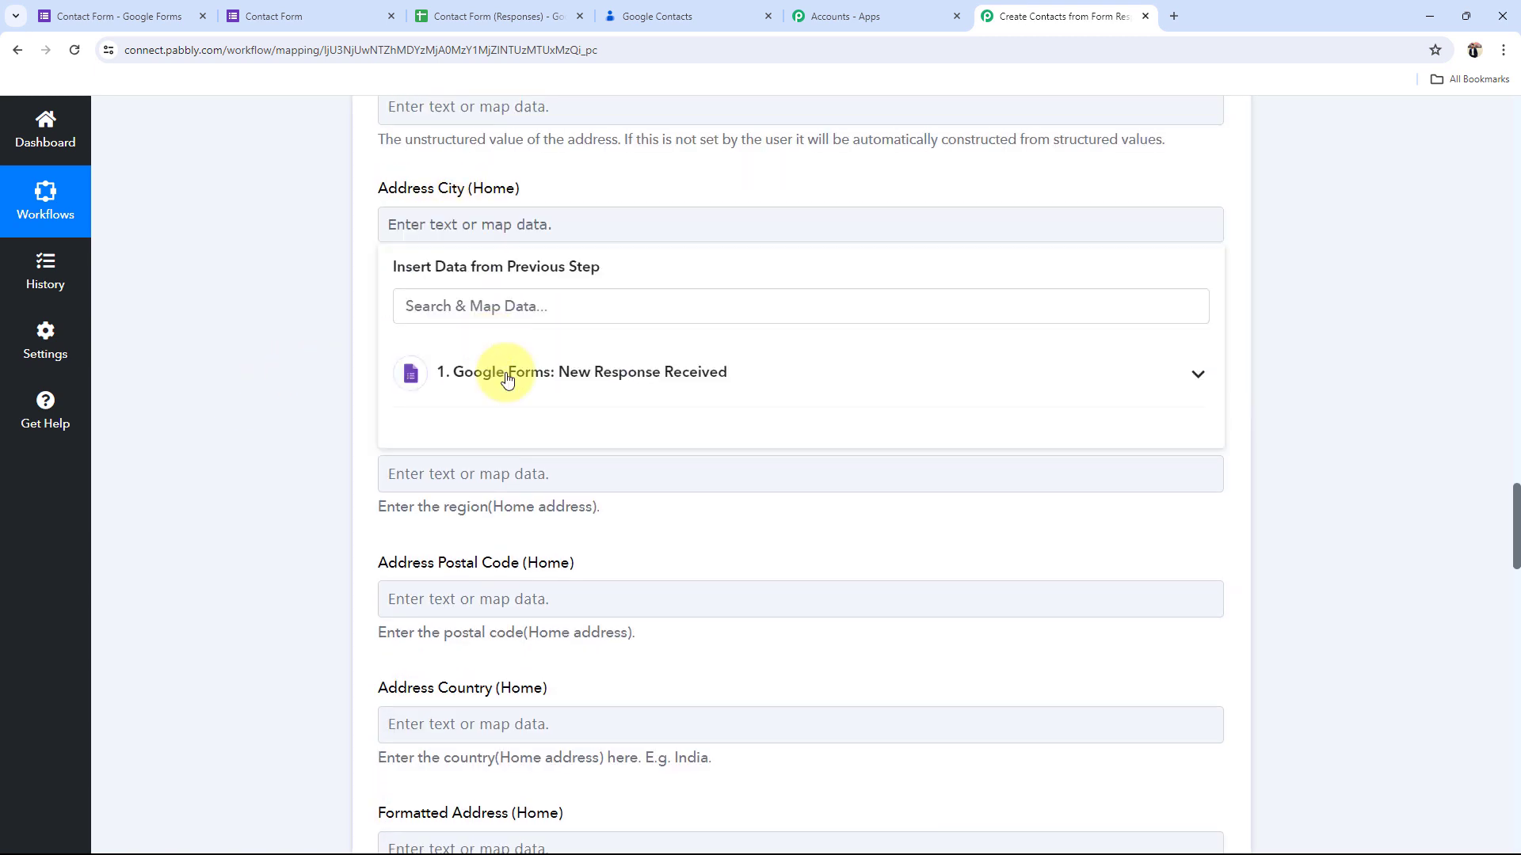
left_click(511, 377)
scroll(489, 778, "down", 1)
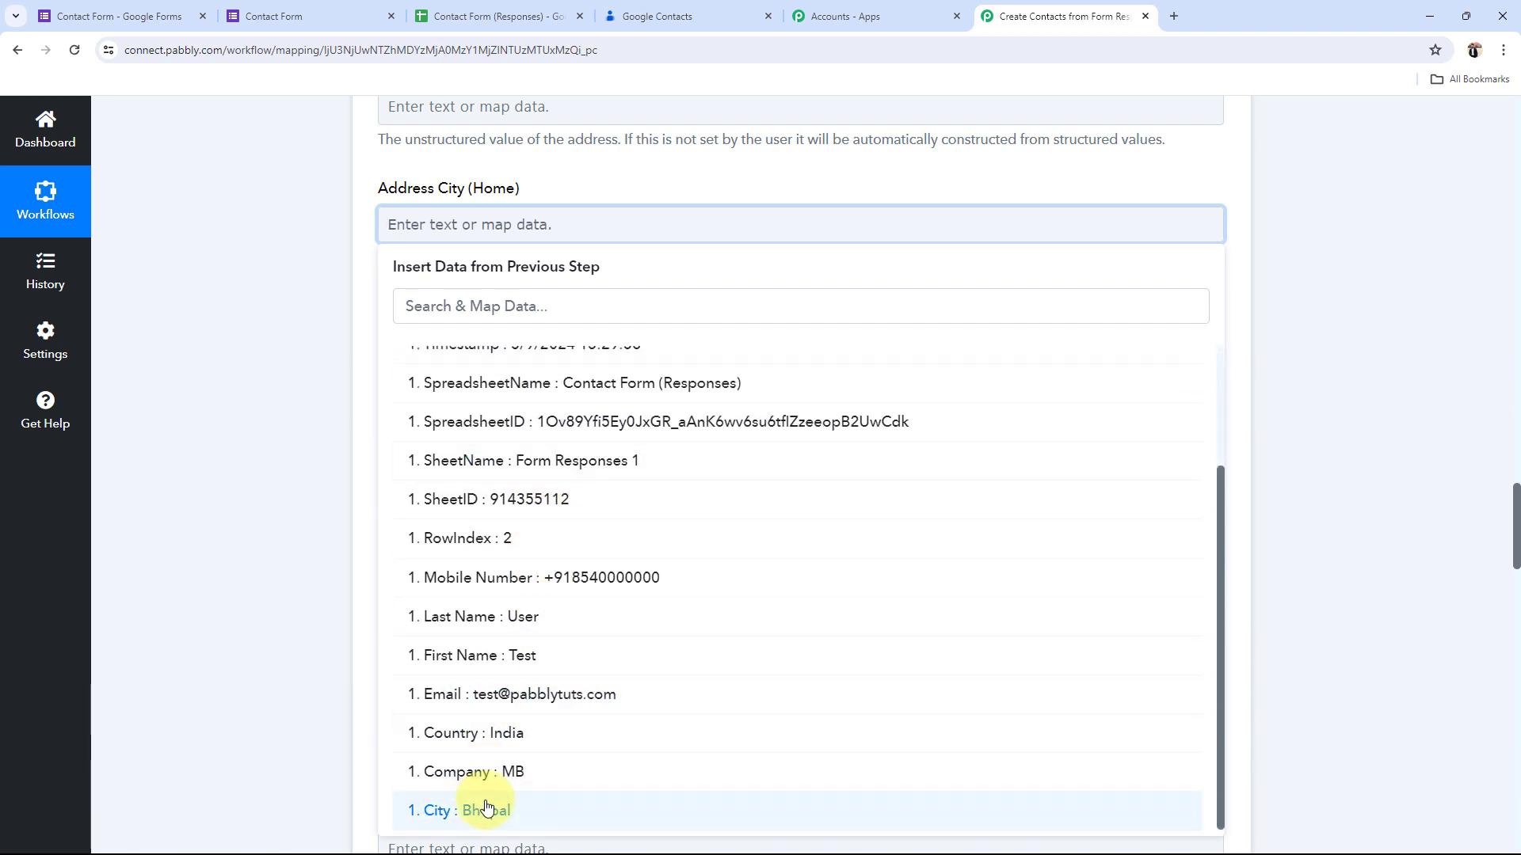
left_click(476, 808)
left_click(244, 454)
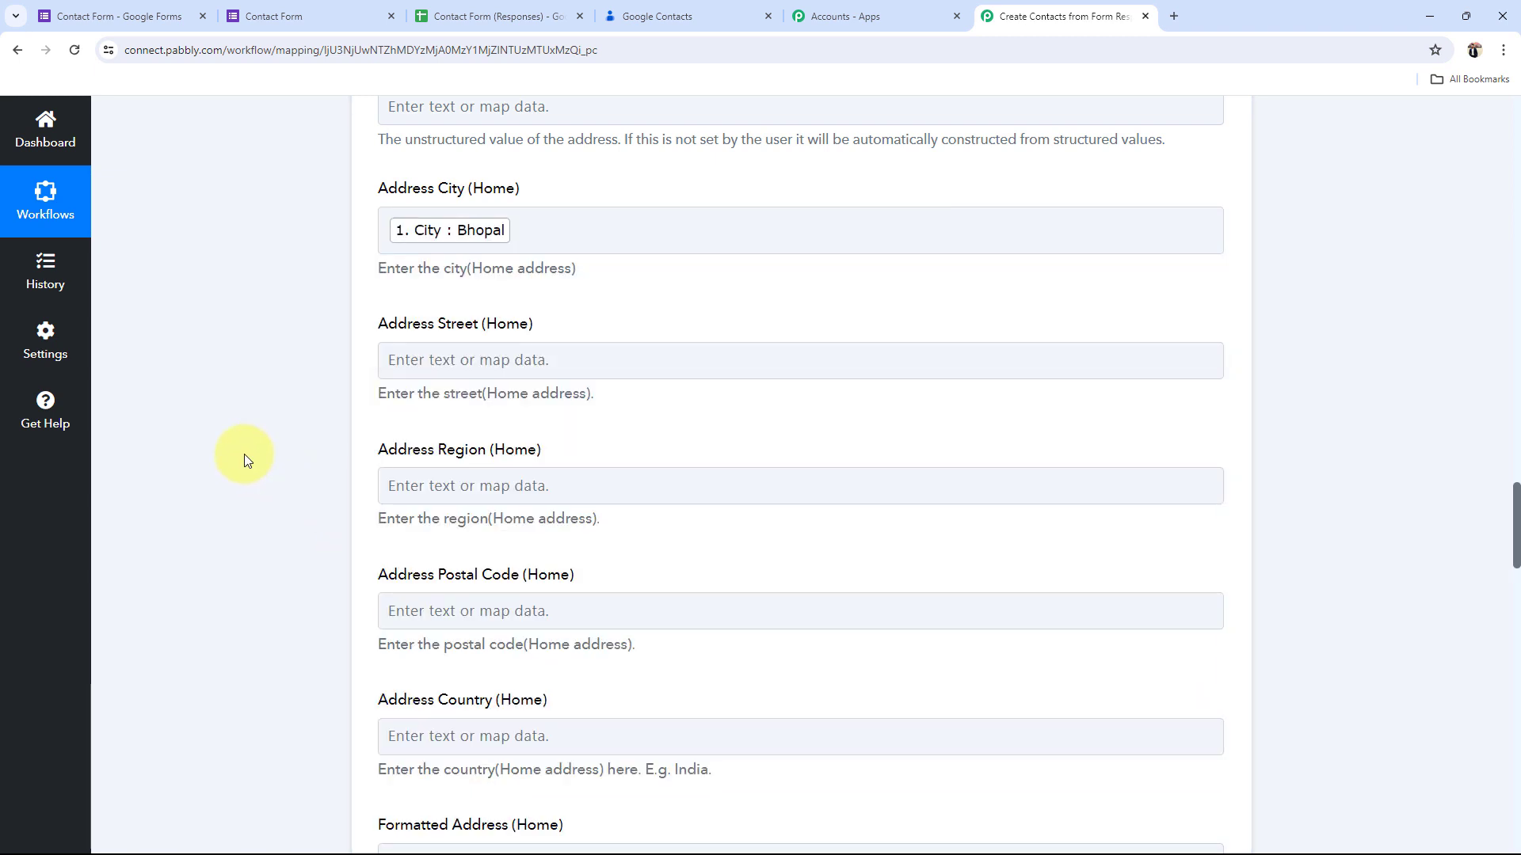
Step: Map the contact's Address Postal Code (Home) field to the Zip Code value from the Google Forms response
scroll(244, 454, "down", 4)
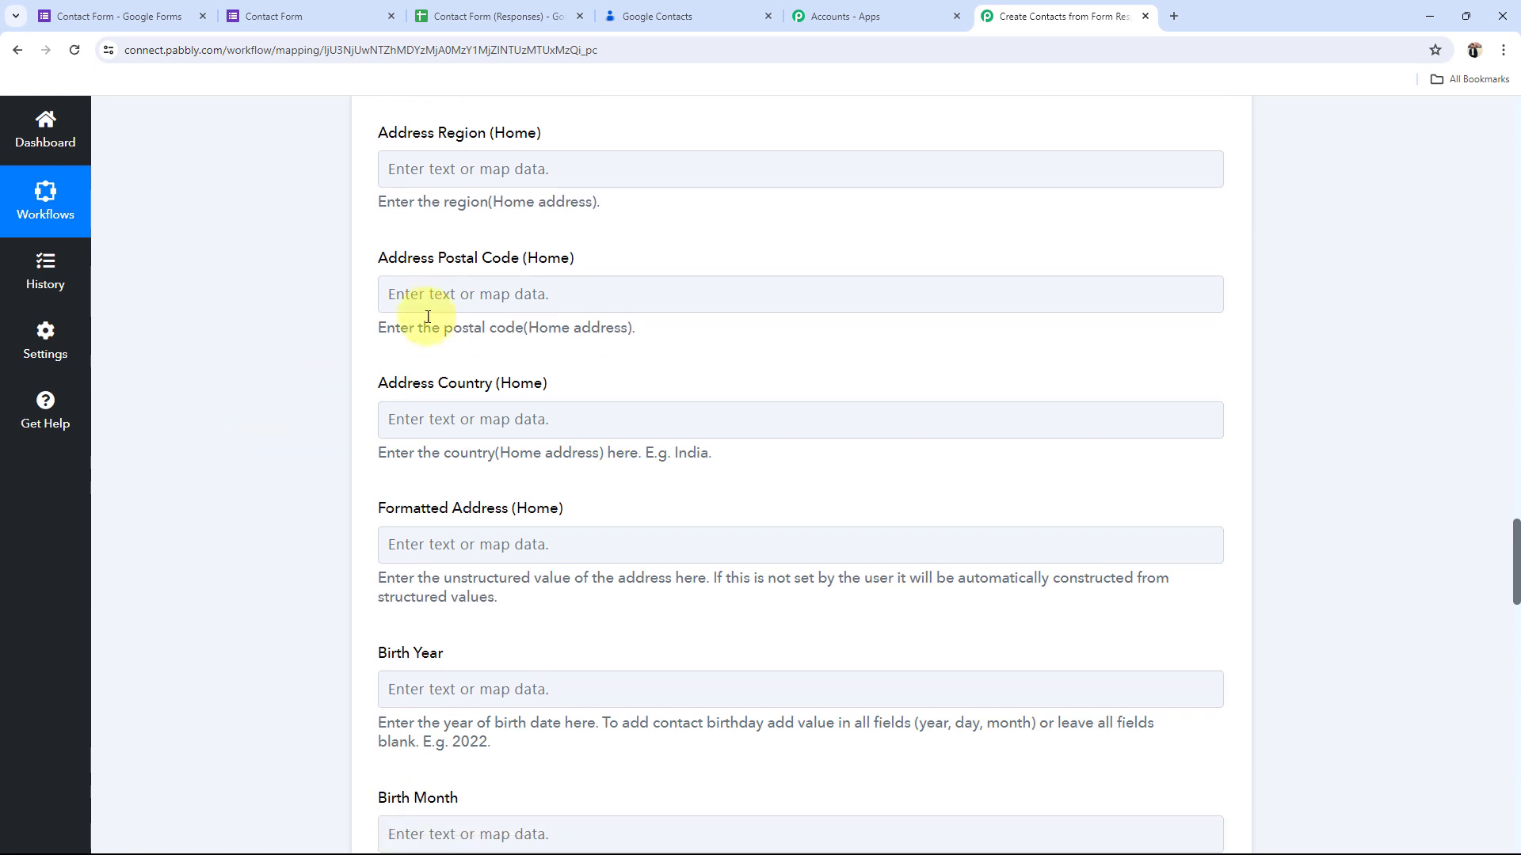
left_click(428, 305)
left_click(492, 465)
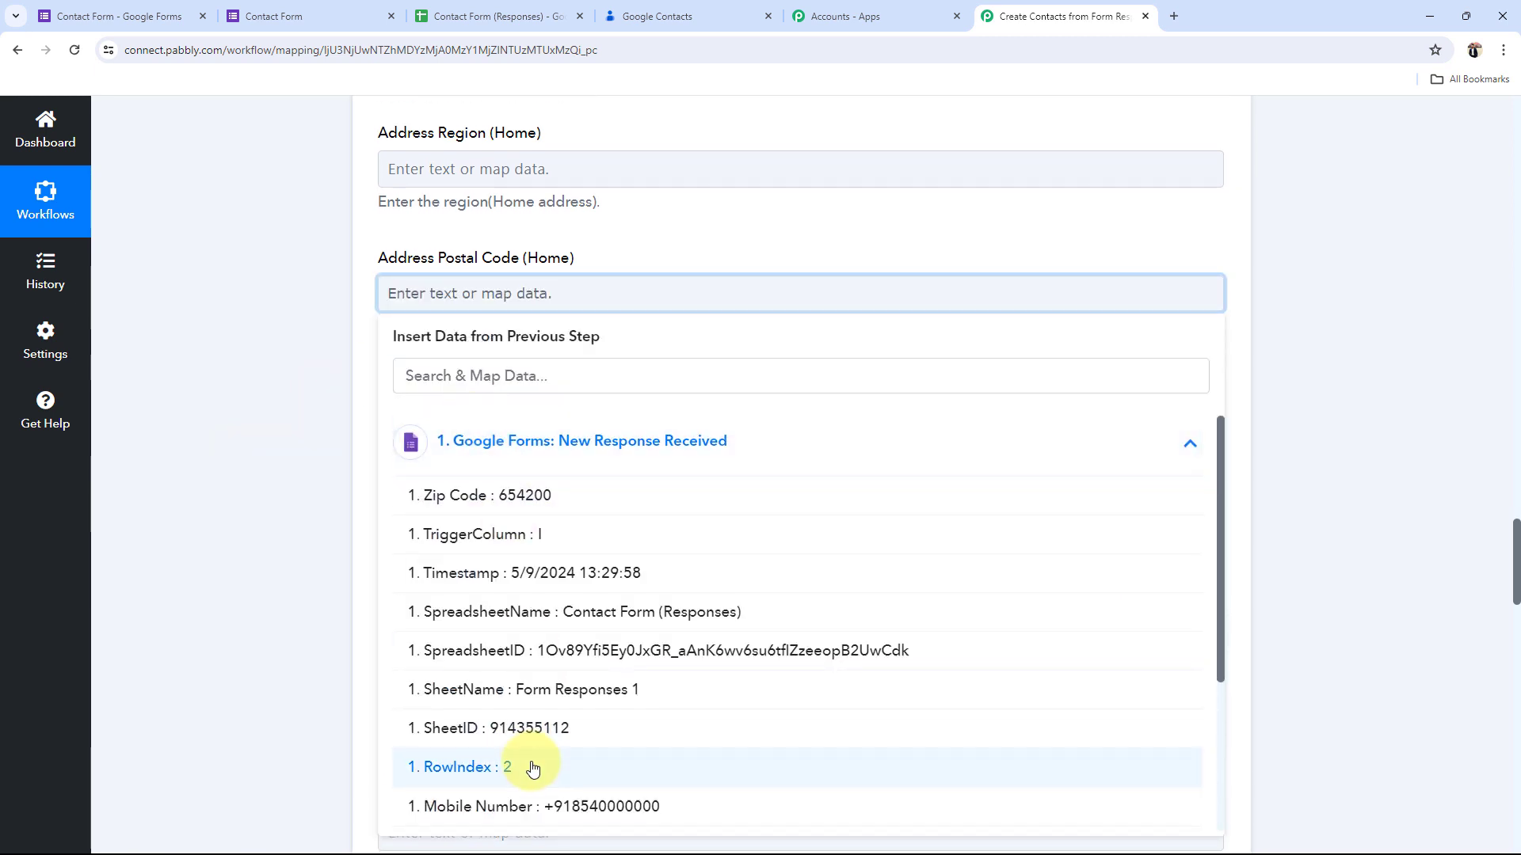
scroll(538, 748, "down", 3)
scroll(515, 539, "up", 2)
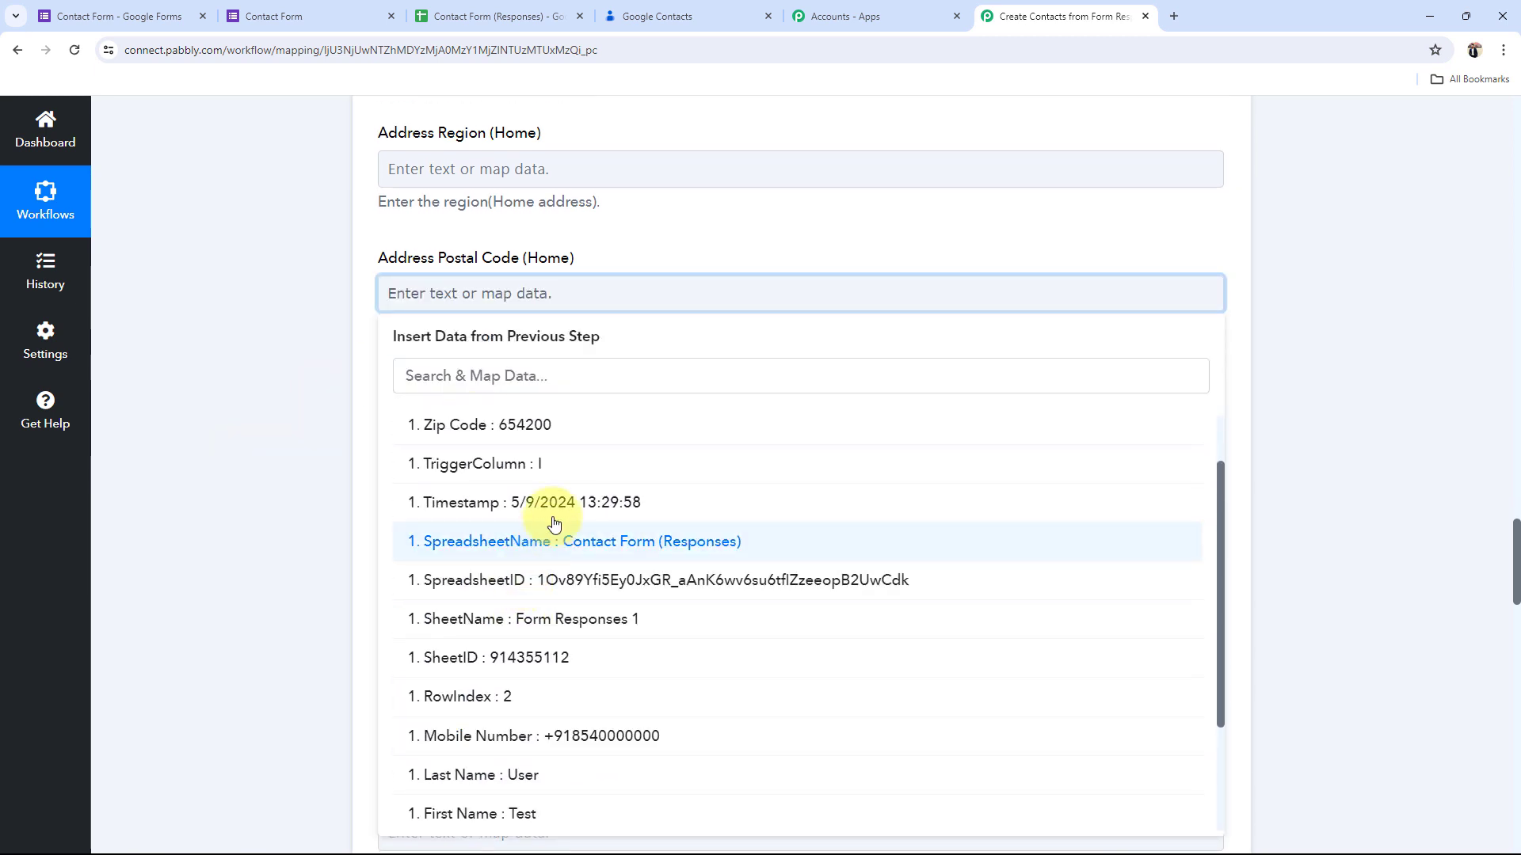
left_click(541, 430)
left_click(261, 376)
Step: Map the contact's Address Country (Home) field to the Country value from the Google Forms response
scroll(261, 375, "down", 4)
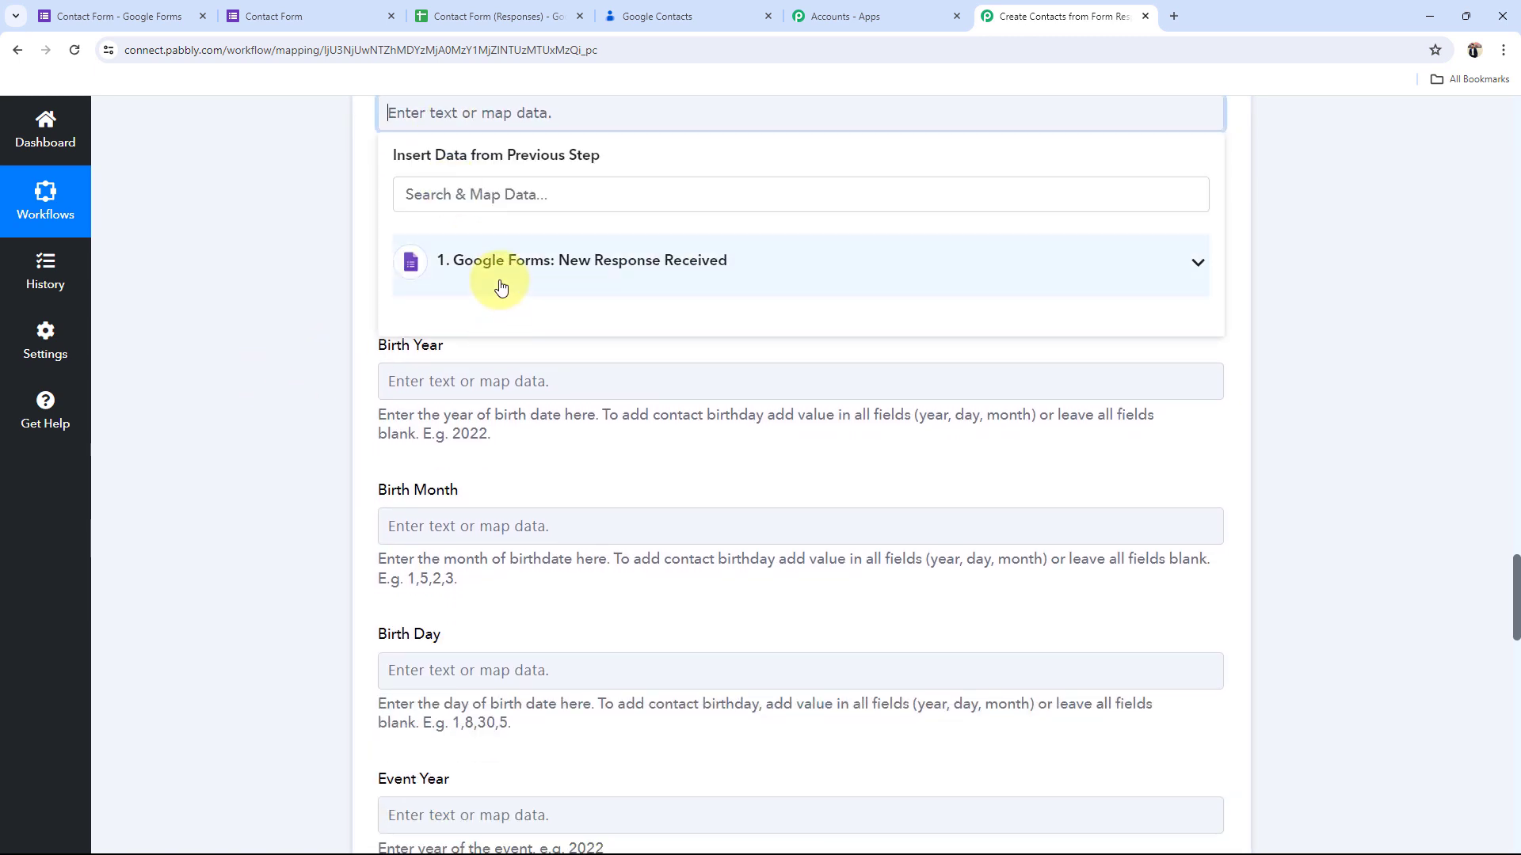
left_click(502, 285)
left_click(514, 825)
left_click(208, 422)
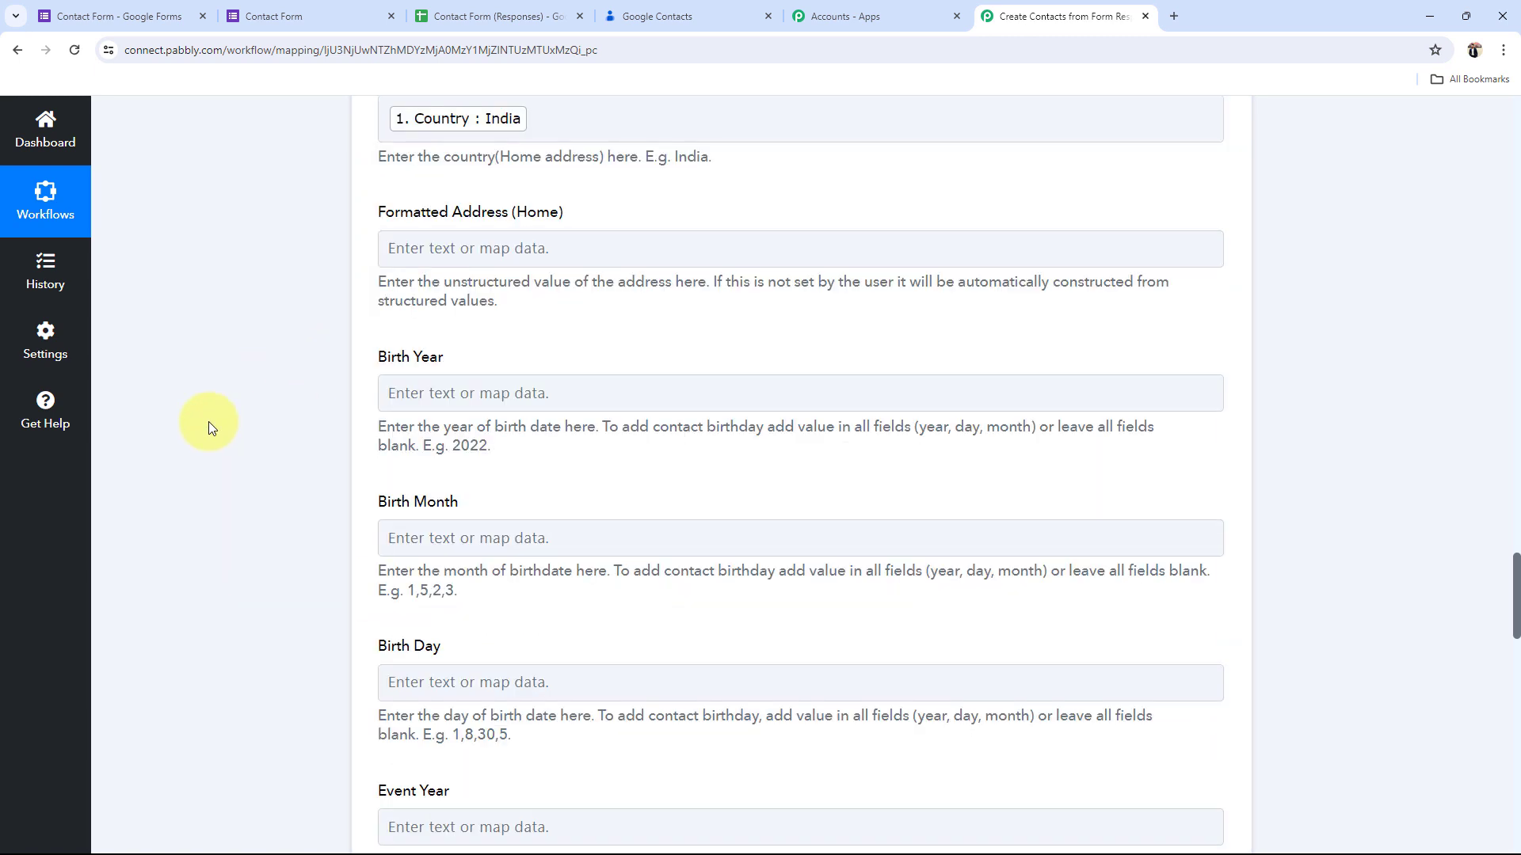
Step: Enable mapping for the Relationship Type field and clear its spouse value so the field is left empty
scroll(207, 421, "down", 2)
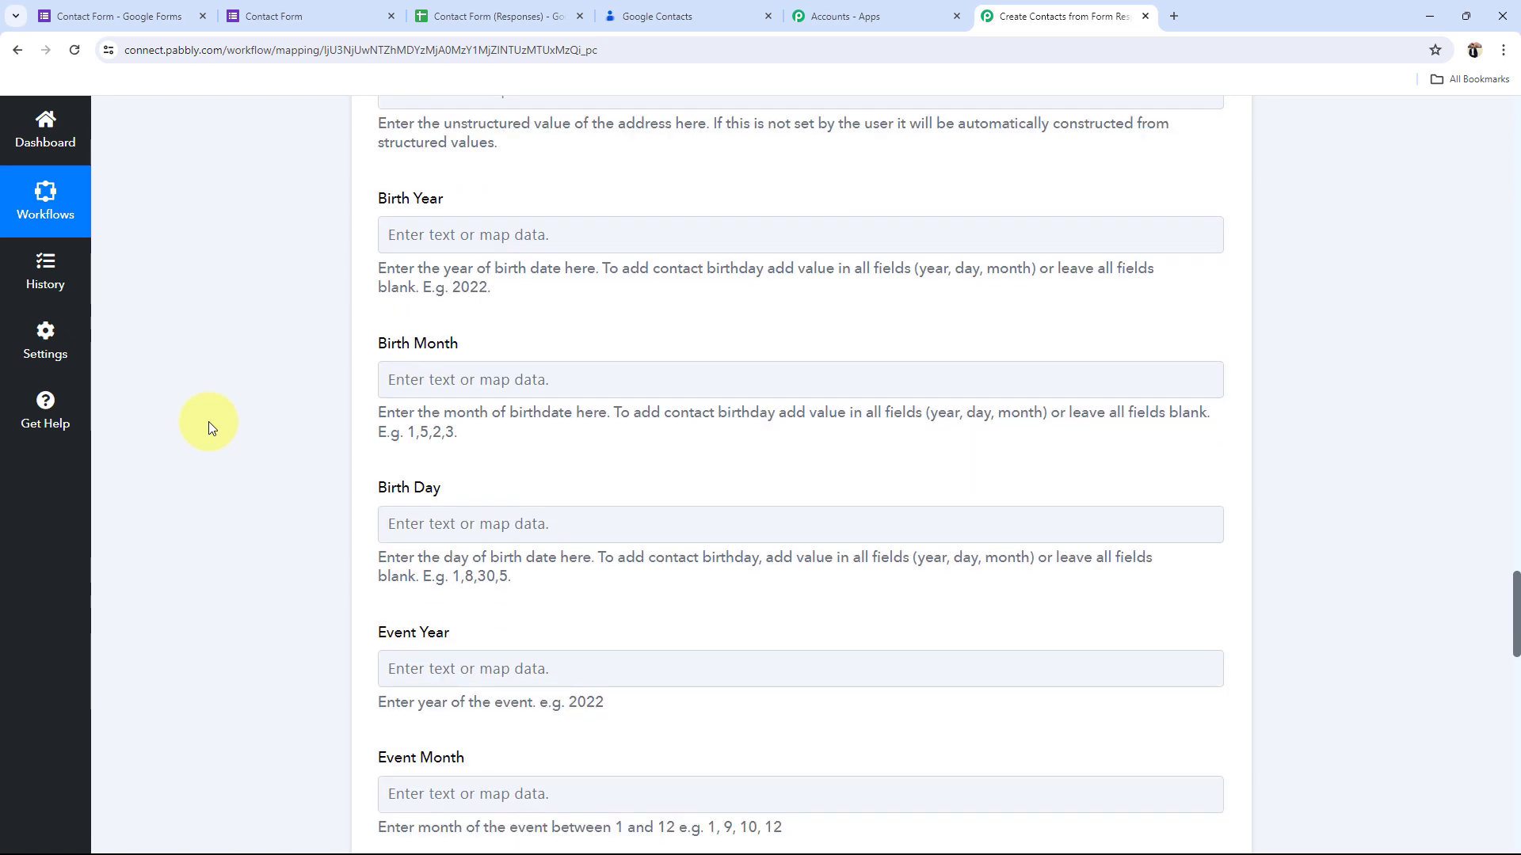
scroll(208, 422, "down", 10)
scroll(208, 422, "down", 5)
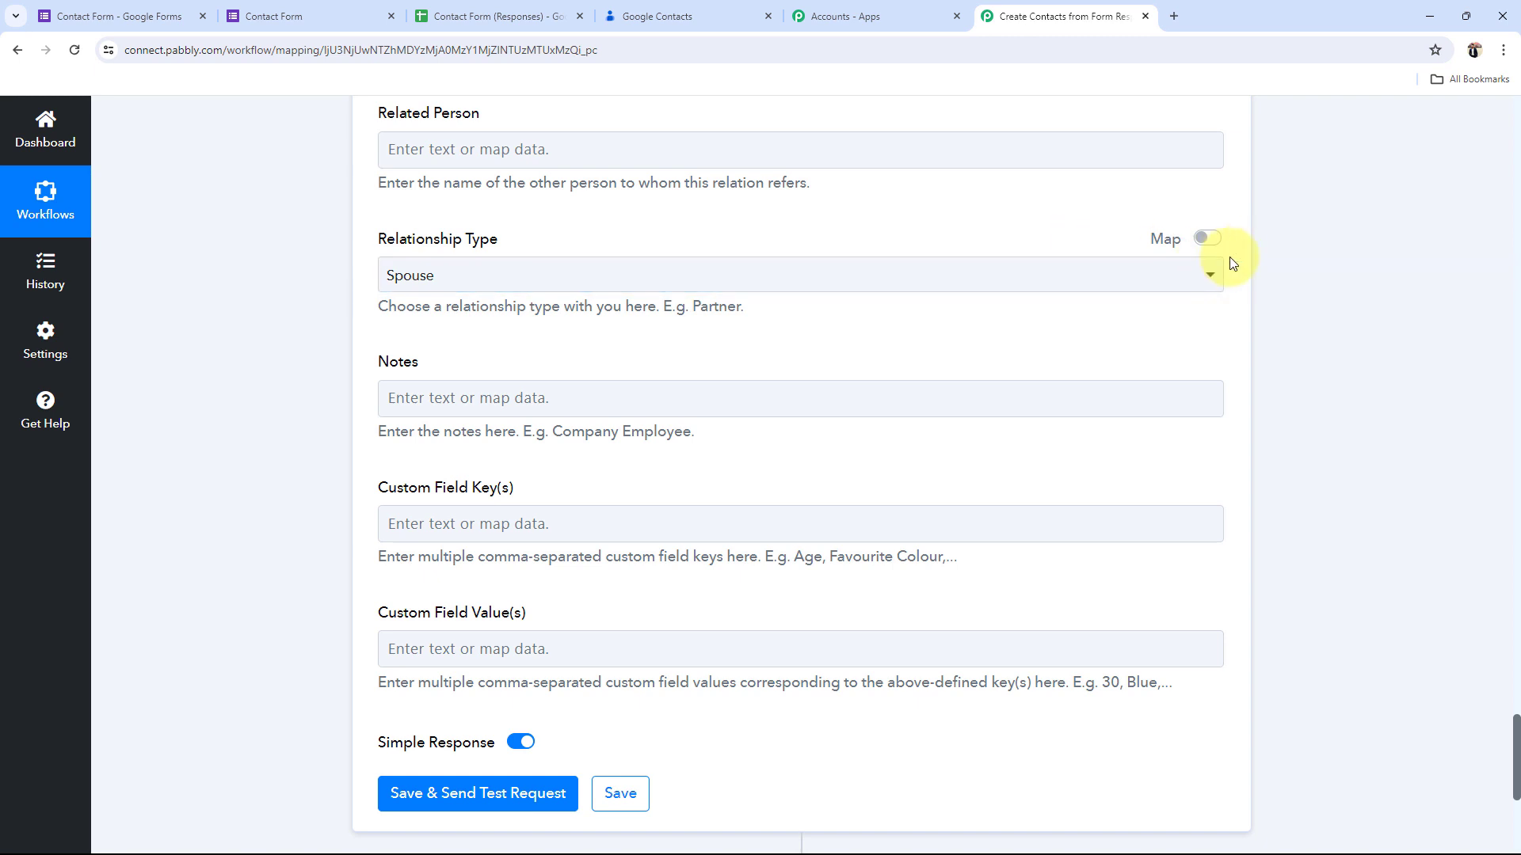
left_click(1208, 237)
left_click_drag(530, 281, 285, 289)
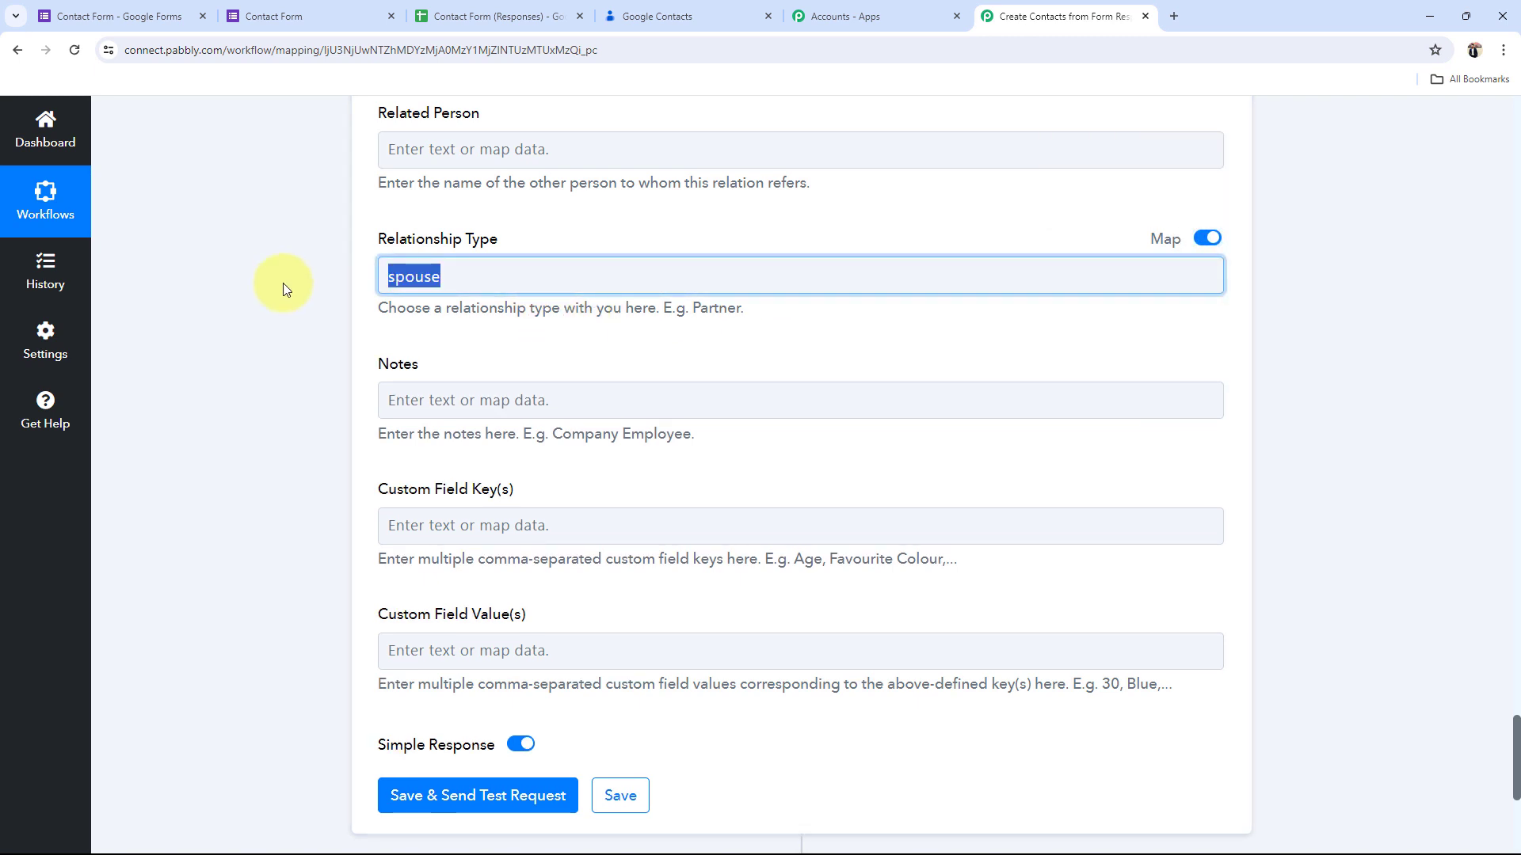
key("BackSpace")
left_click(261, 372)
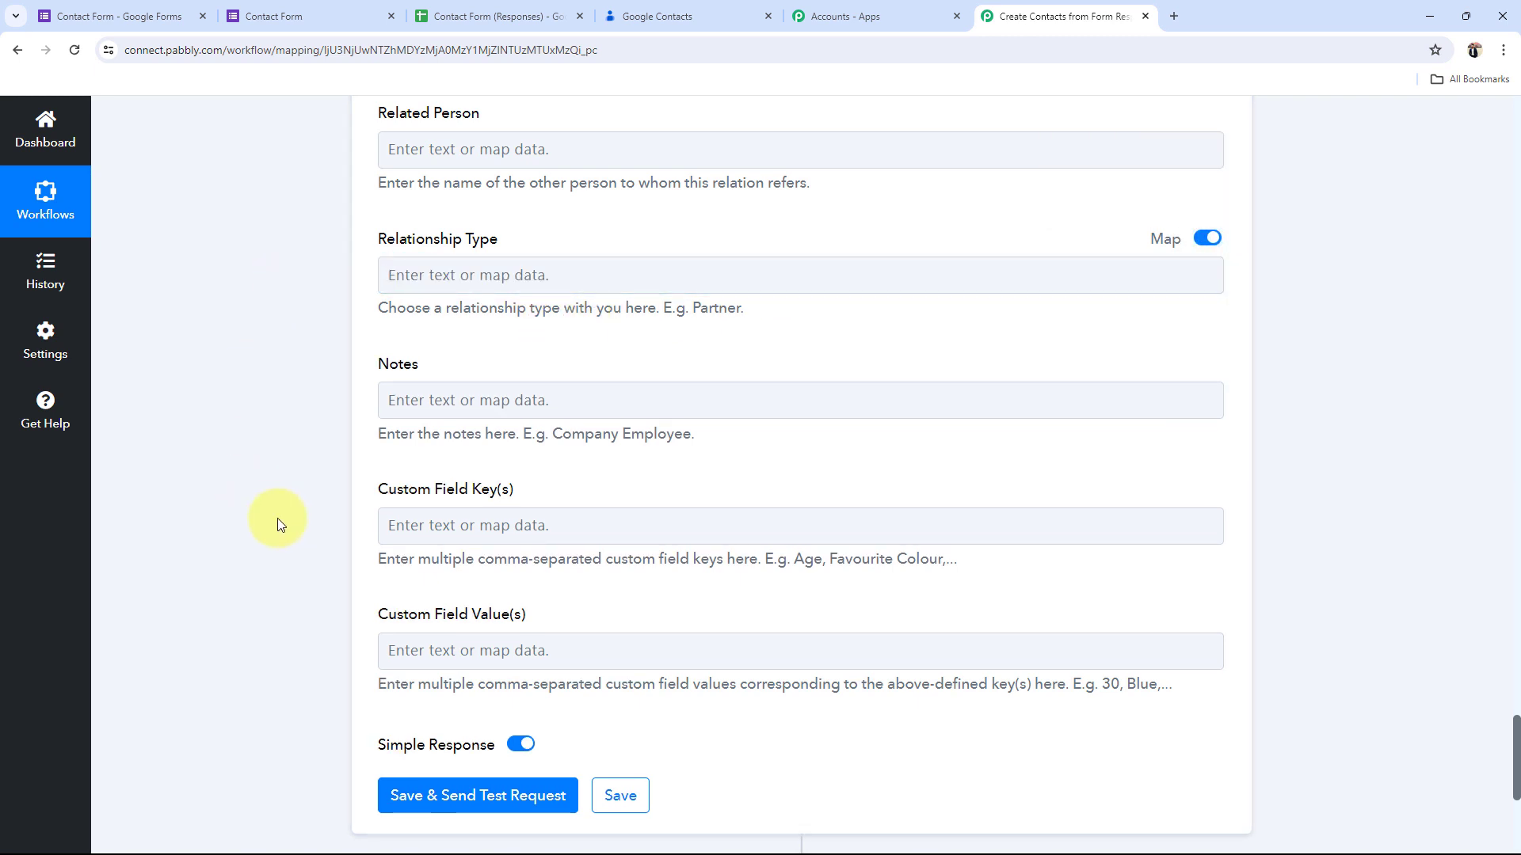
Step: Review the Phone Number (Mobile) mapping among the contact's filled fields
scroll(277, 521, "up", 15)
scroll(277, 518, "up", 15)
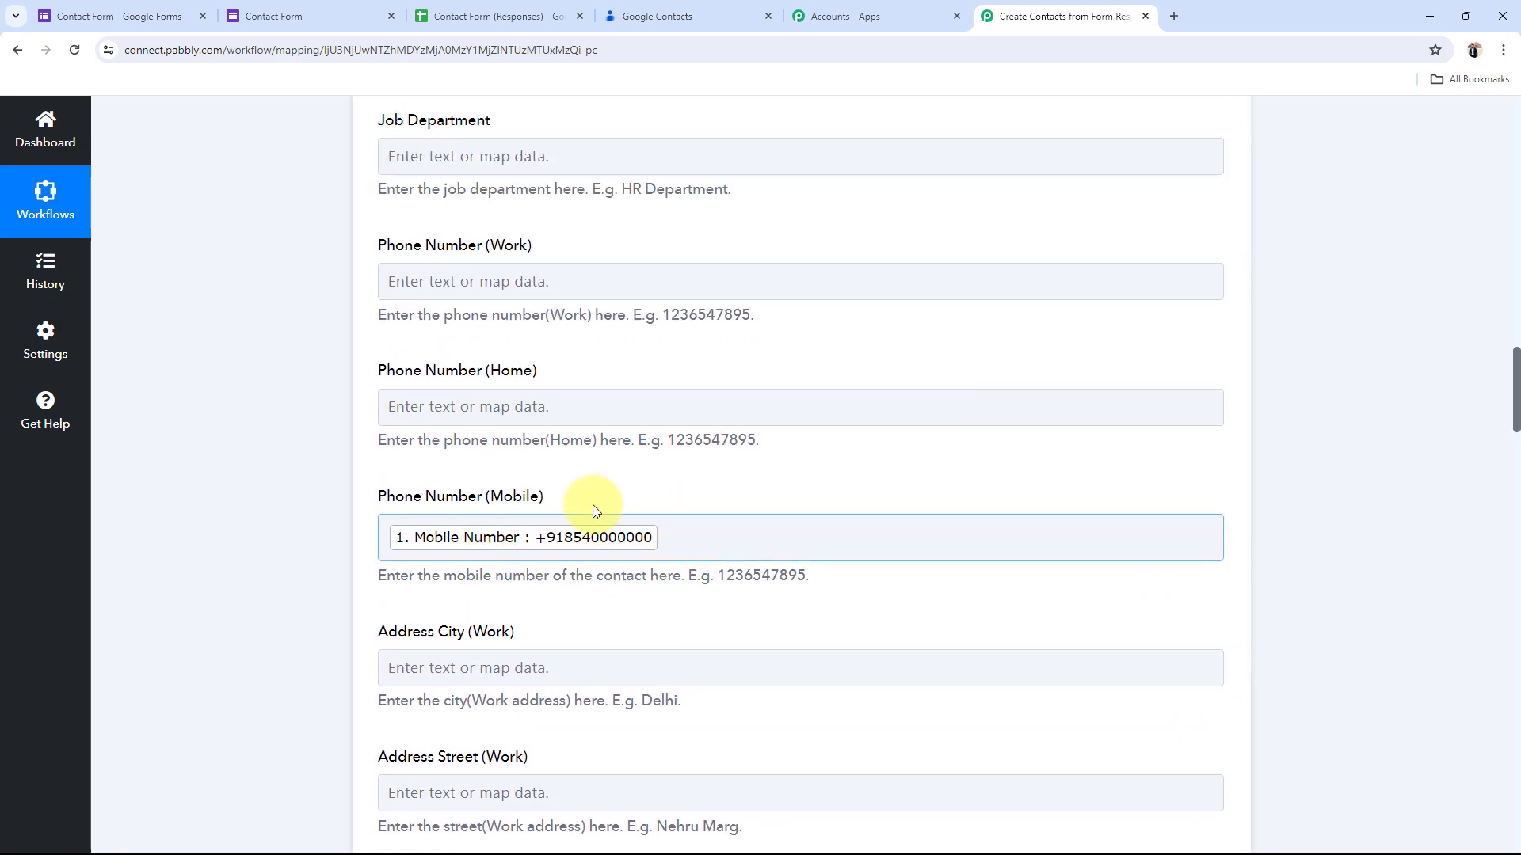
left_click(548, 556)
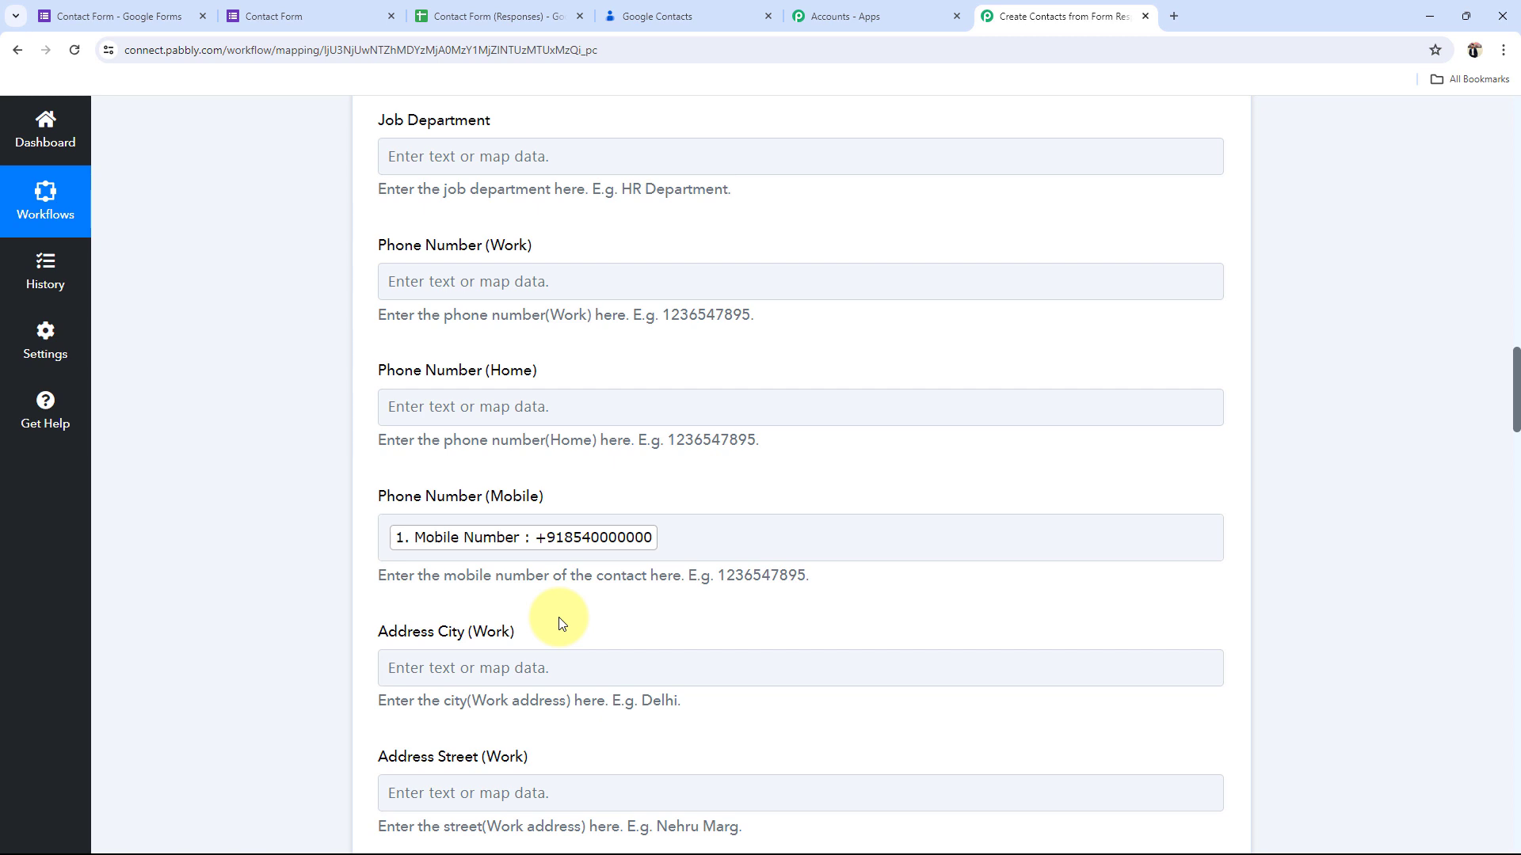
Step: Try entering india manually after the mapped value in the Address Country (Home) field, and remove the typed text
scroll(290, 538, "down", 13)
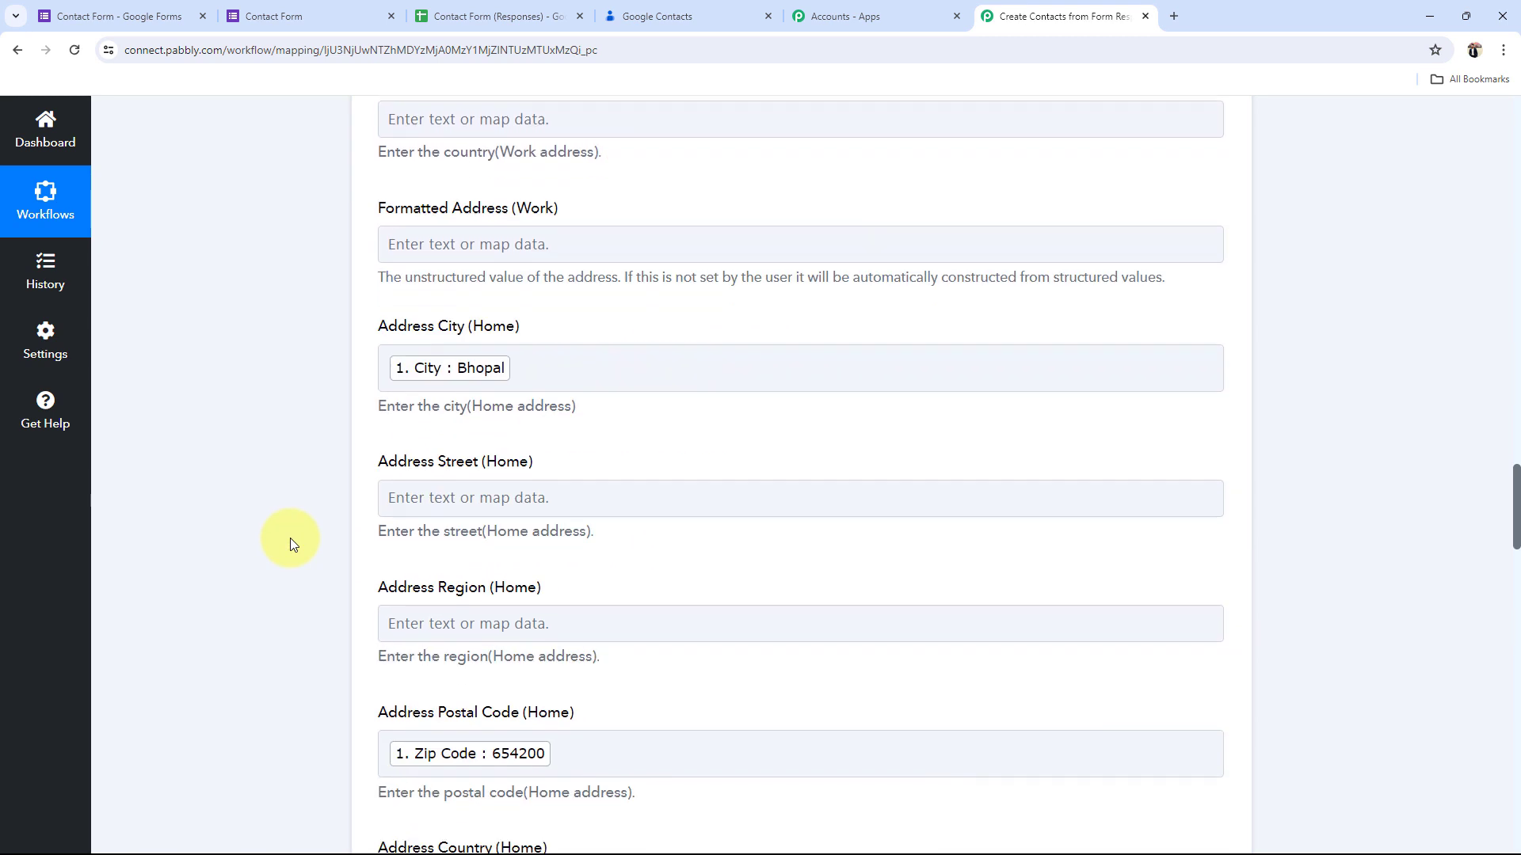
scroll(290, 538, "down", 6)
left_click(612, 423)
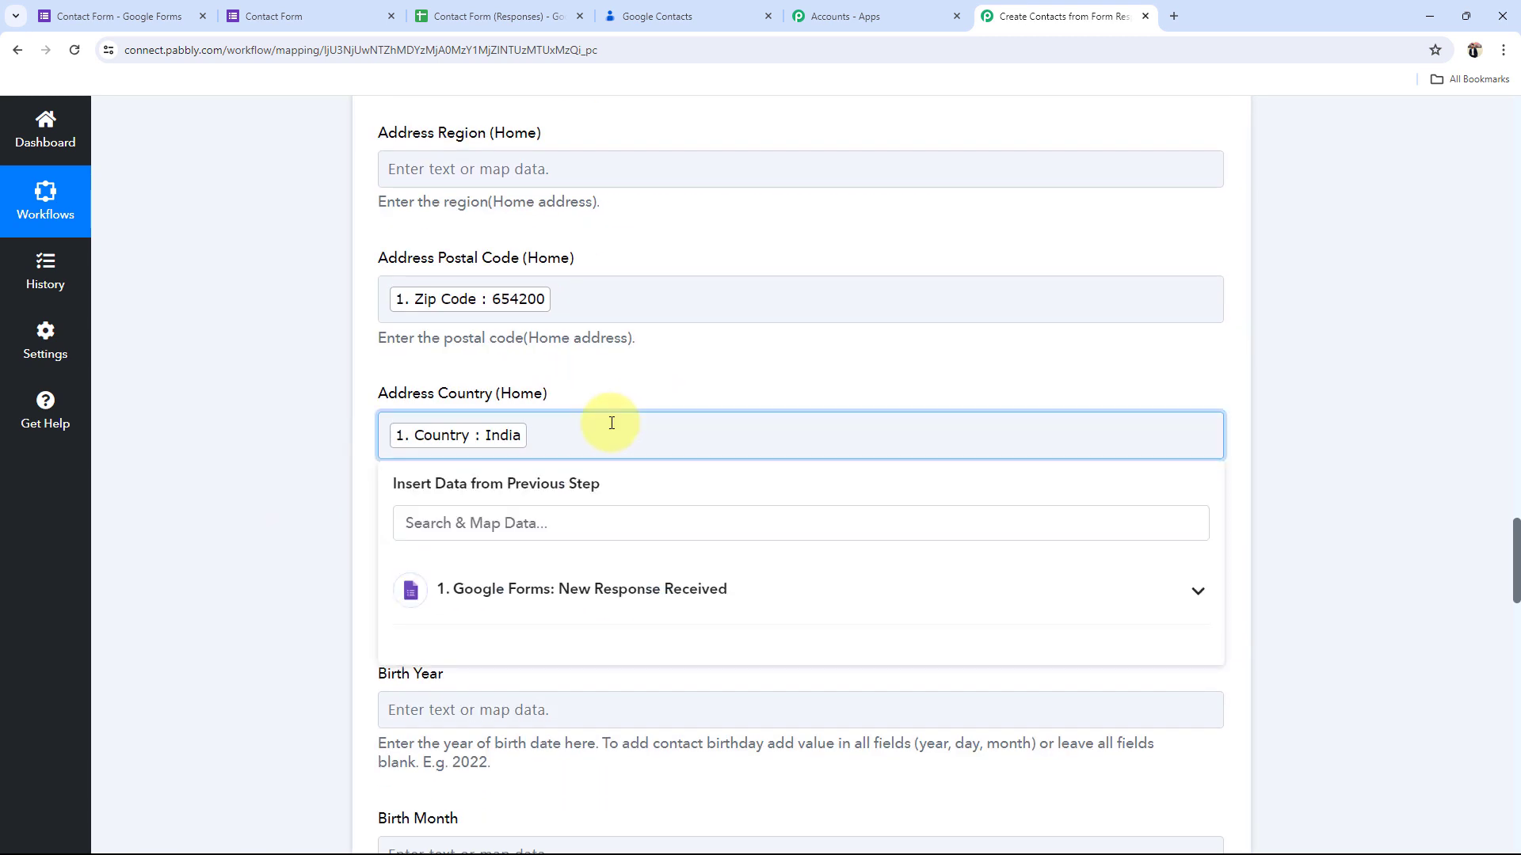
type("inda")
key("BackSpace")
type("ia")
key("BackSpace")
key("BackSpace")
key("BackSpace")
key("BackSpace")
key("BackSpace")
left_click(266, 464)
Step: Save the Create Contact action, send its test request and review the metadata in the response received
scroll(265, 463, "down", 9)
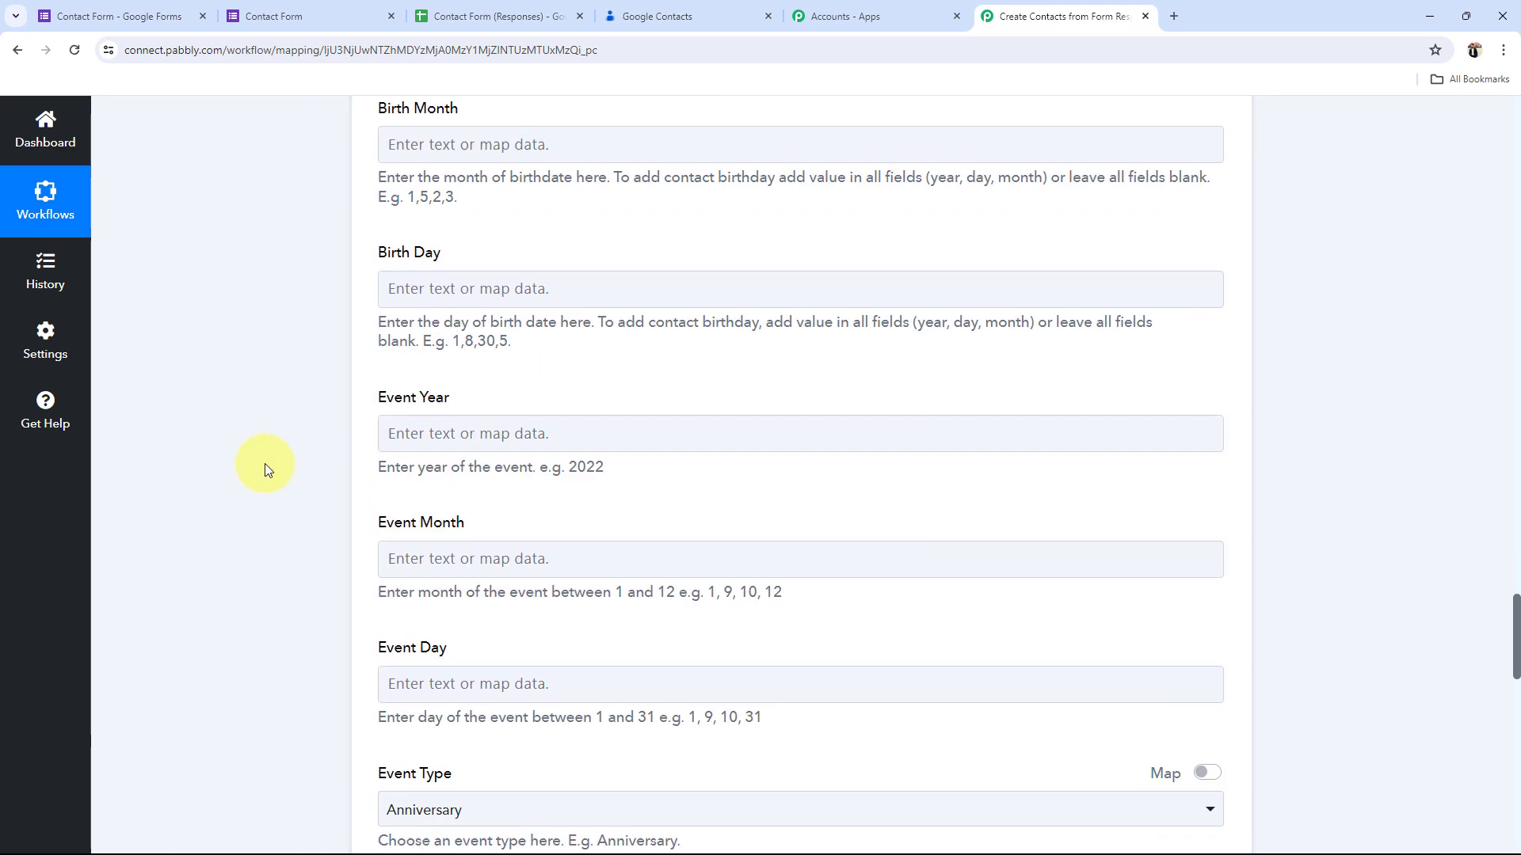
scroll(265, 463, "down", 15)
left_click(478, 558)
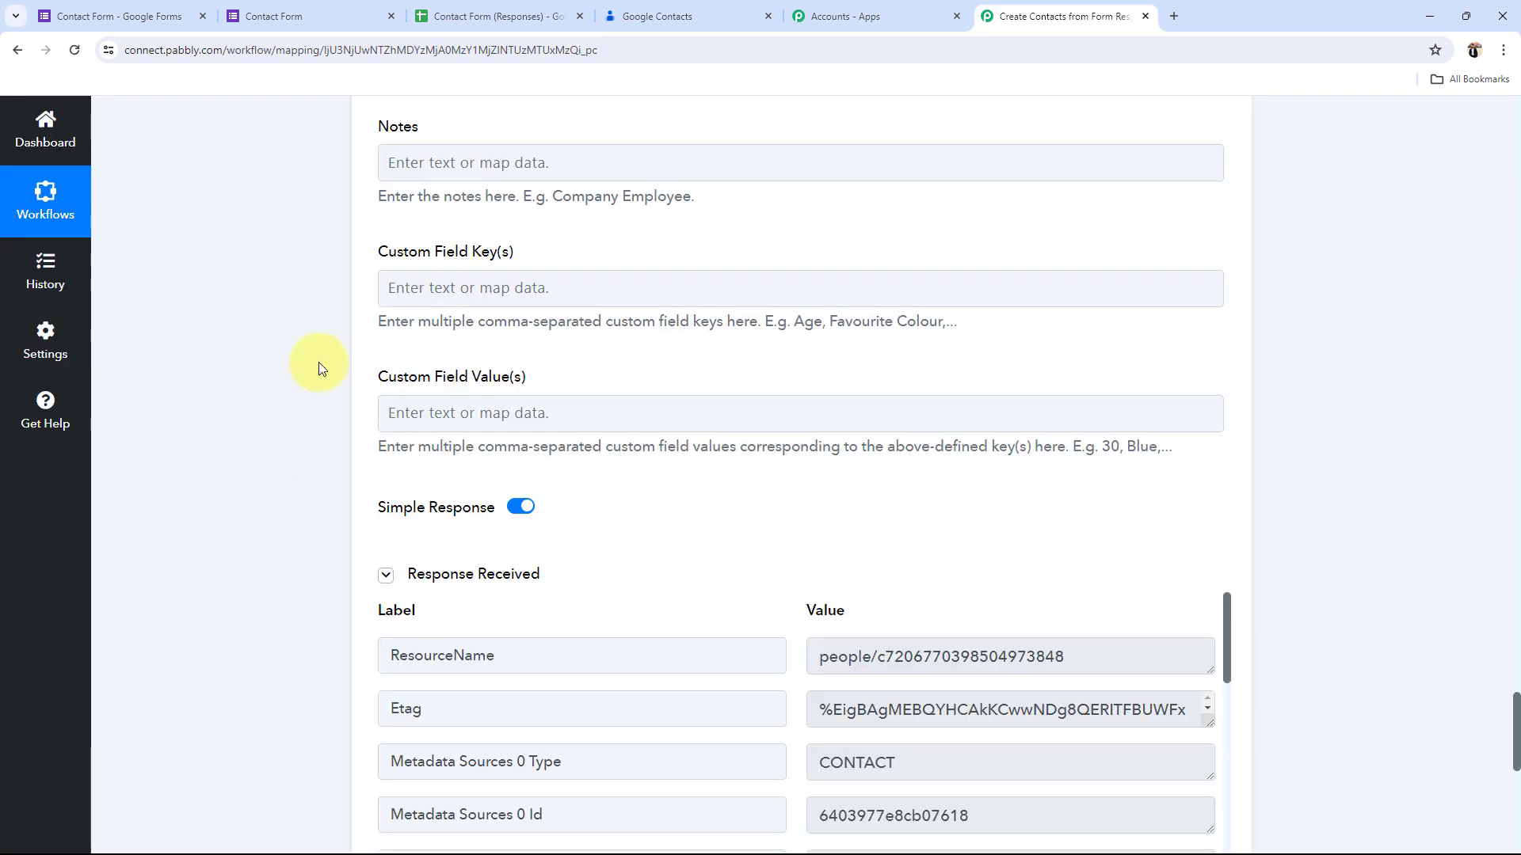
scroll(319, 363, "down", 6)
left_click(1012, 394)
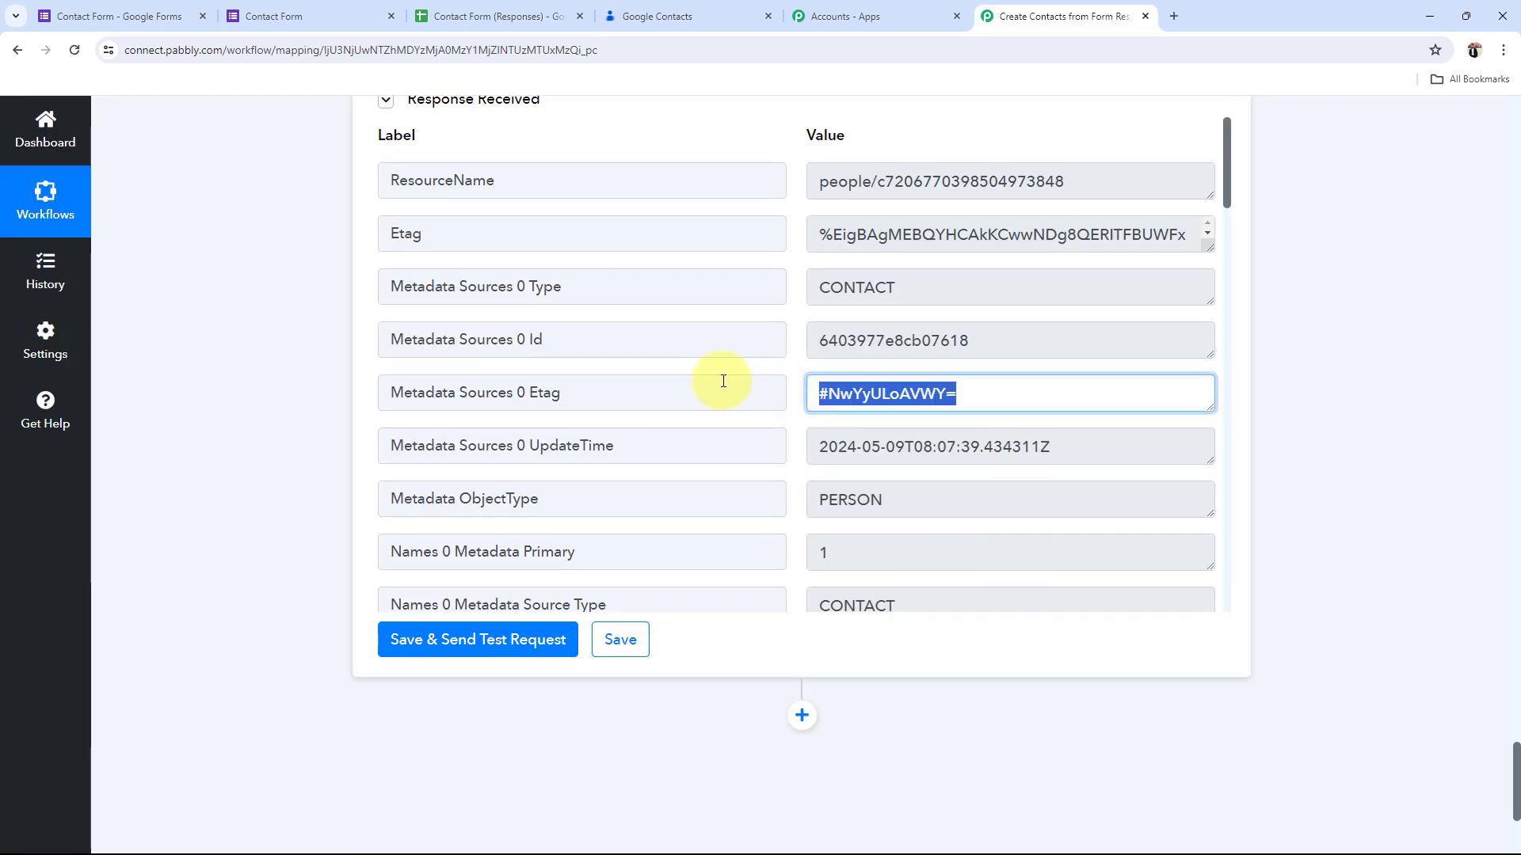
left_click(926, 487)
left_click(1086, 436)
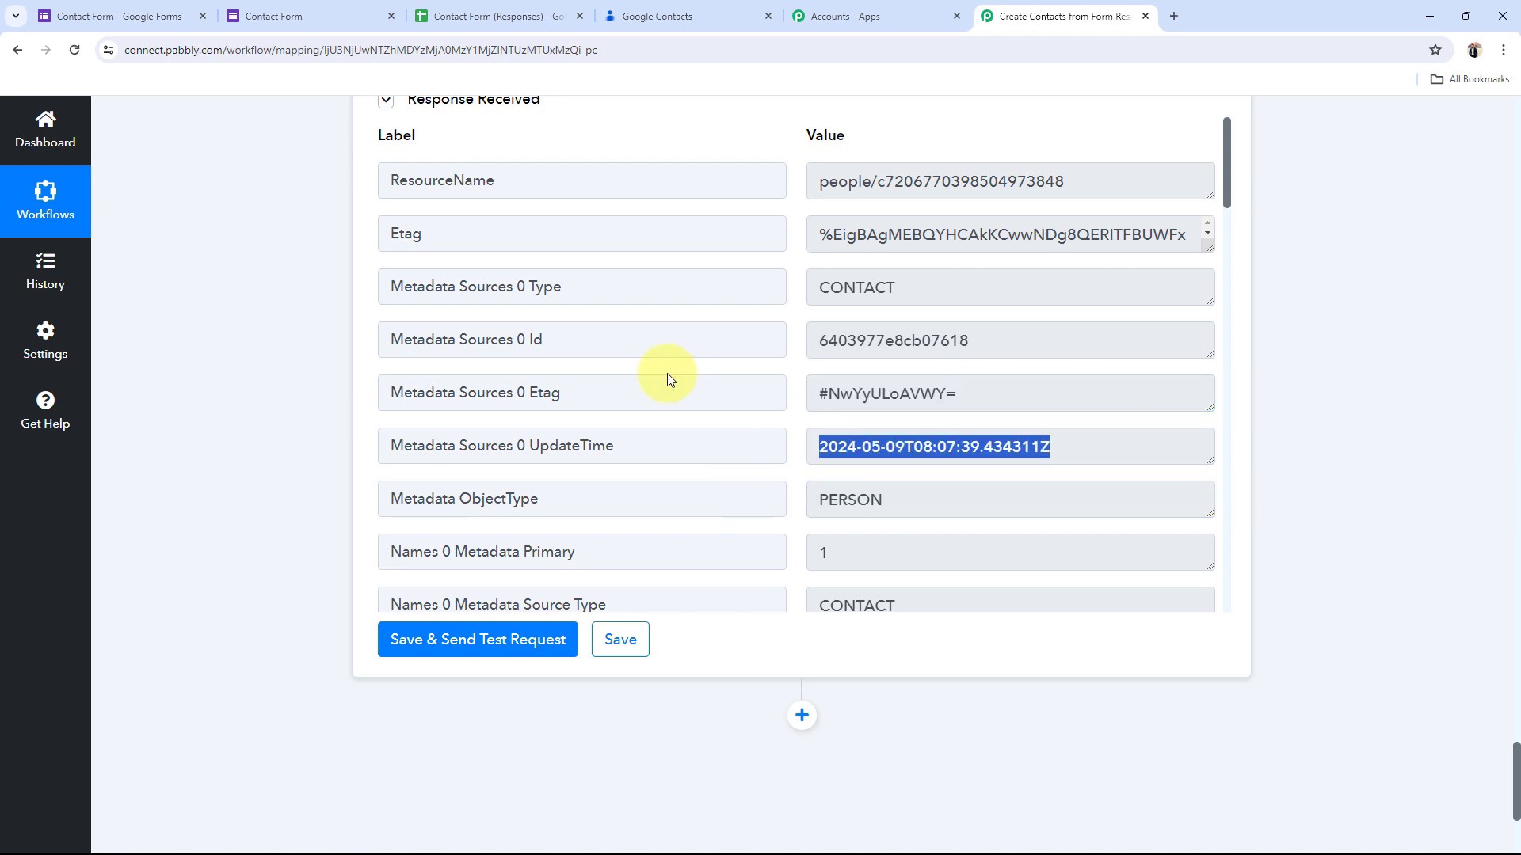
Step: Switch to Google Contacts, reload the contact list and examine the details of the newly created test contact
left_click(658, 15)
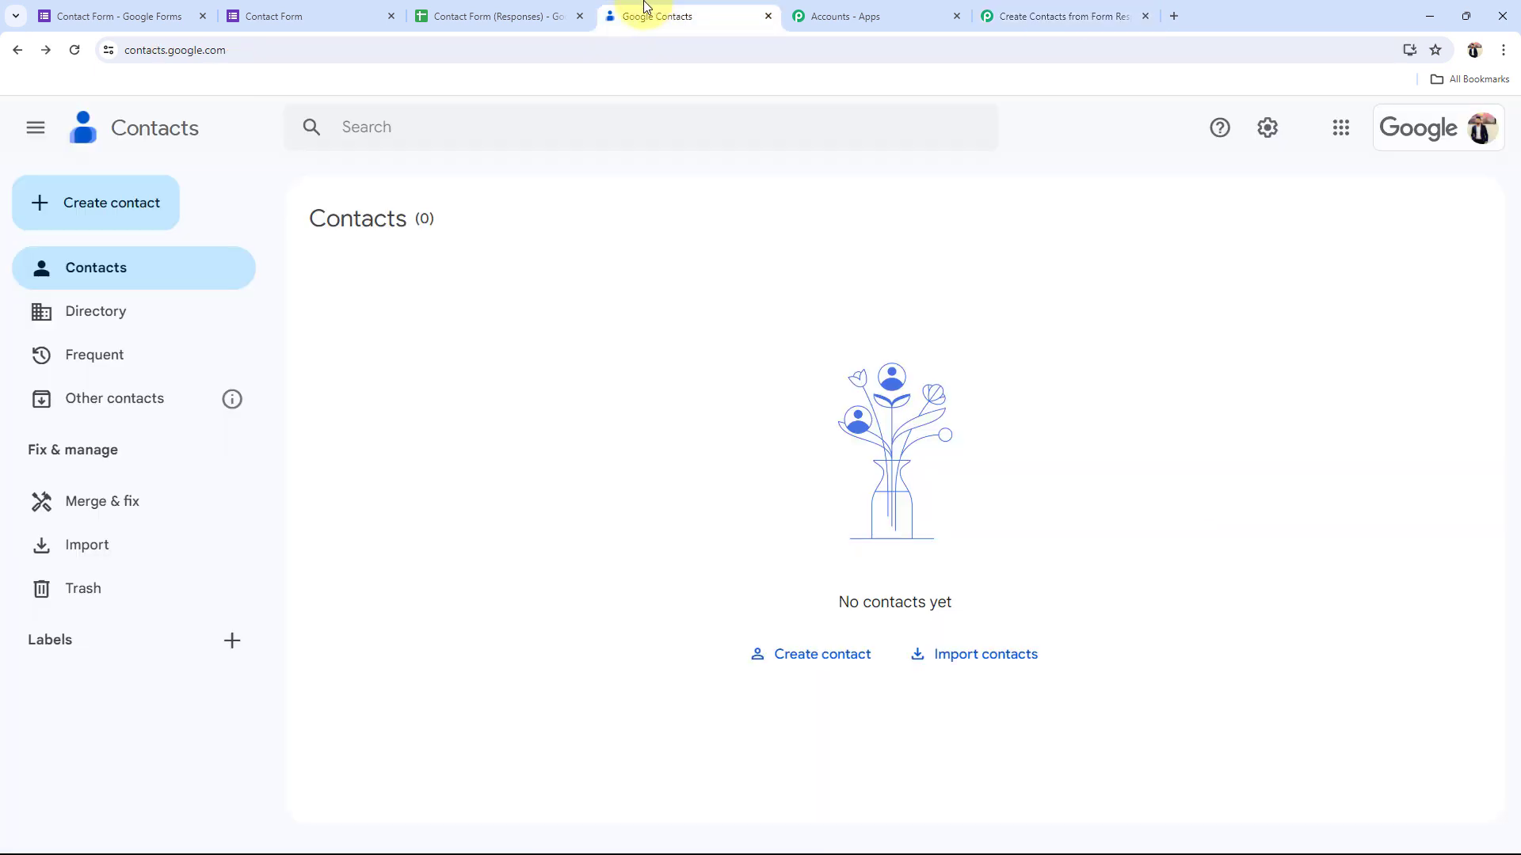
left_click(74, 50)
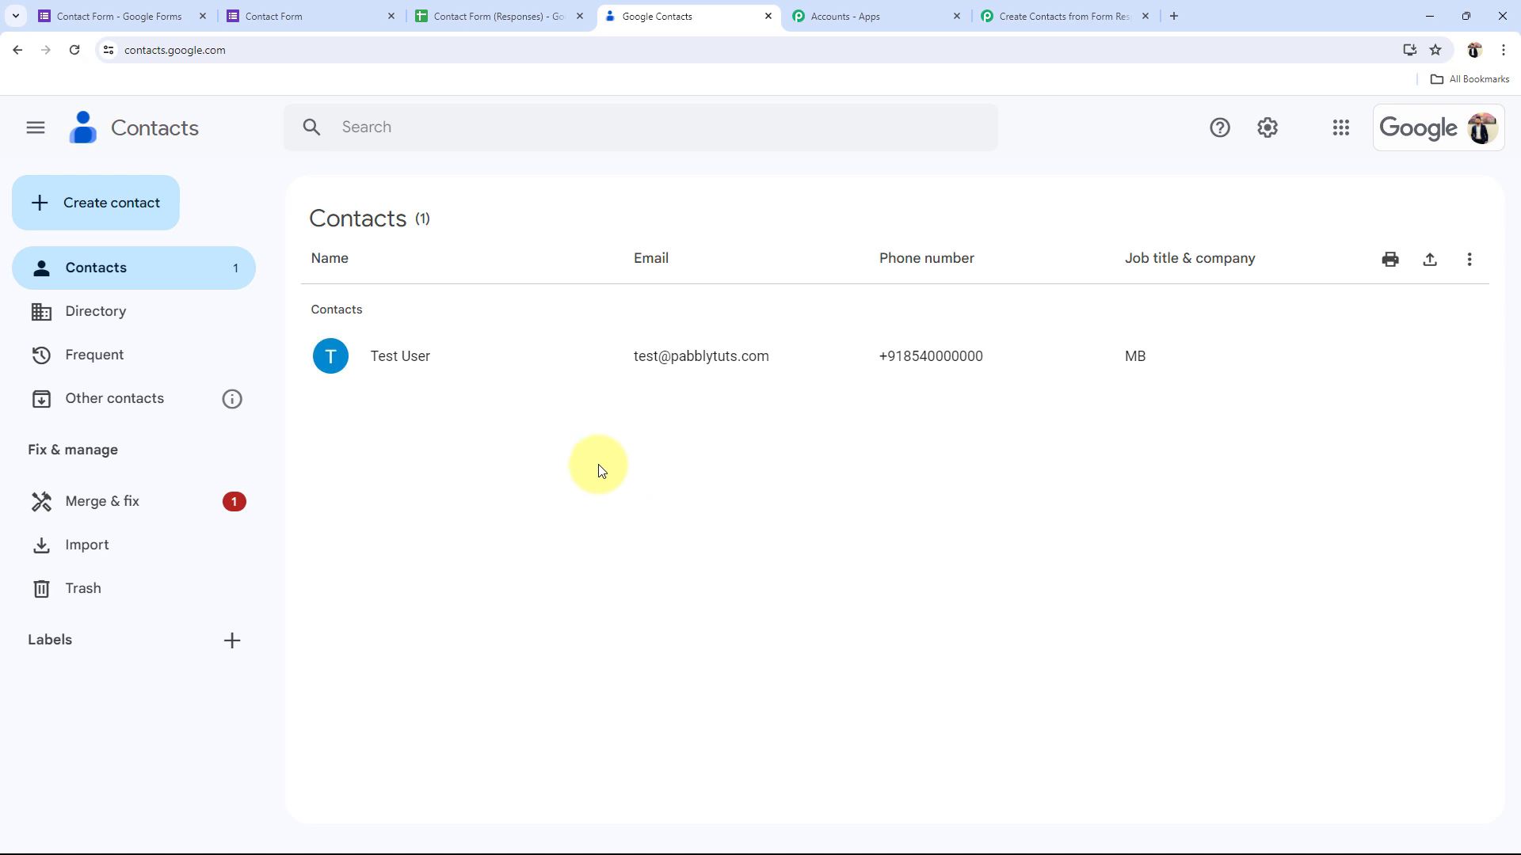
left_click(400, 356)
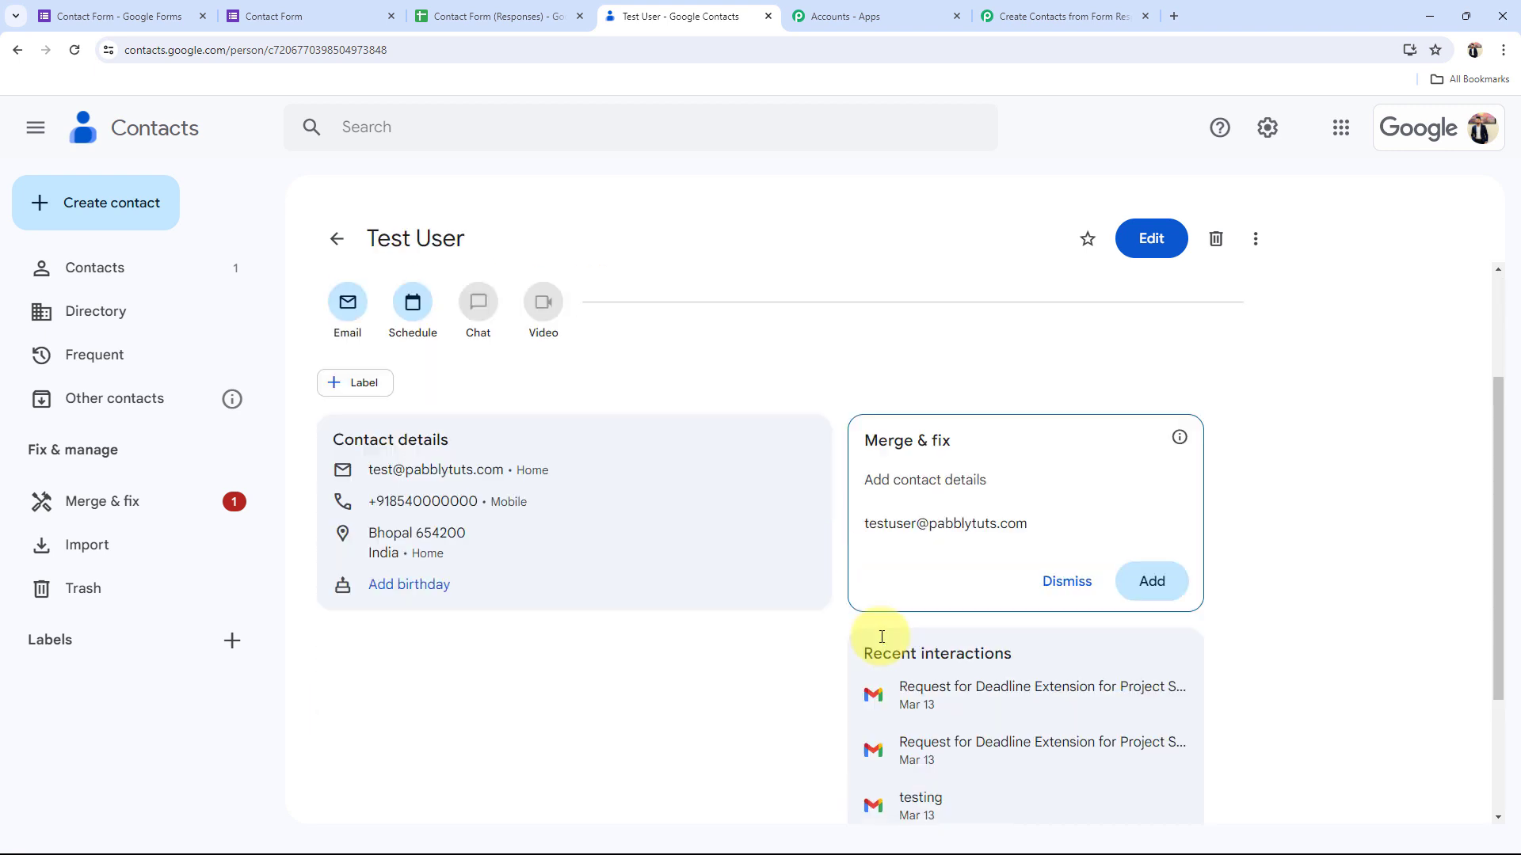
scroll(871, 638, "down", 5)
scroll(679, 643, "up", 5)
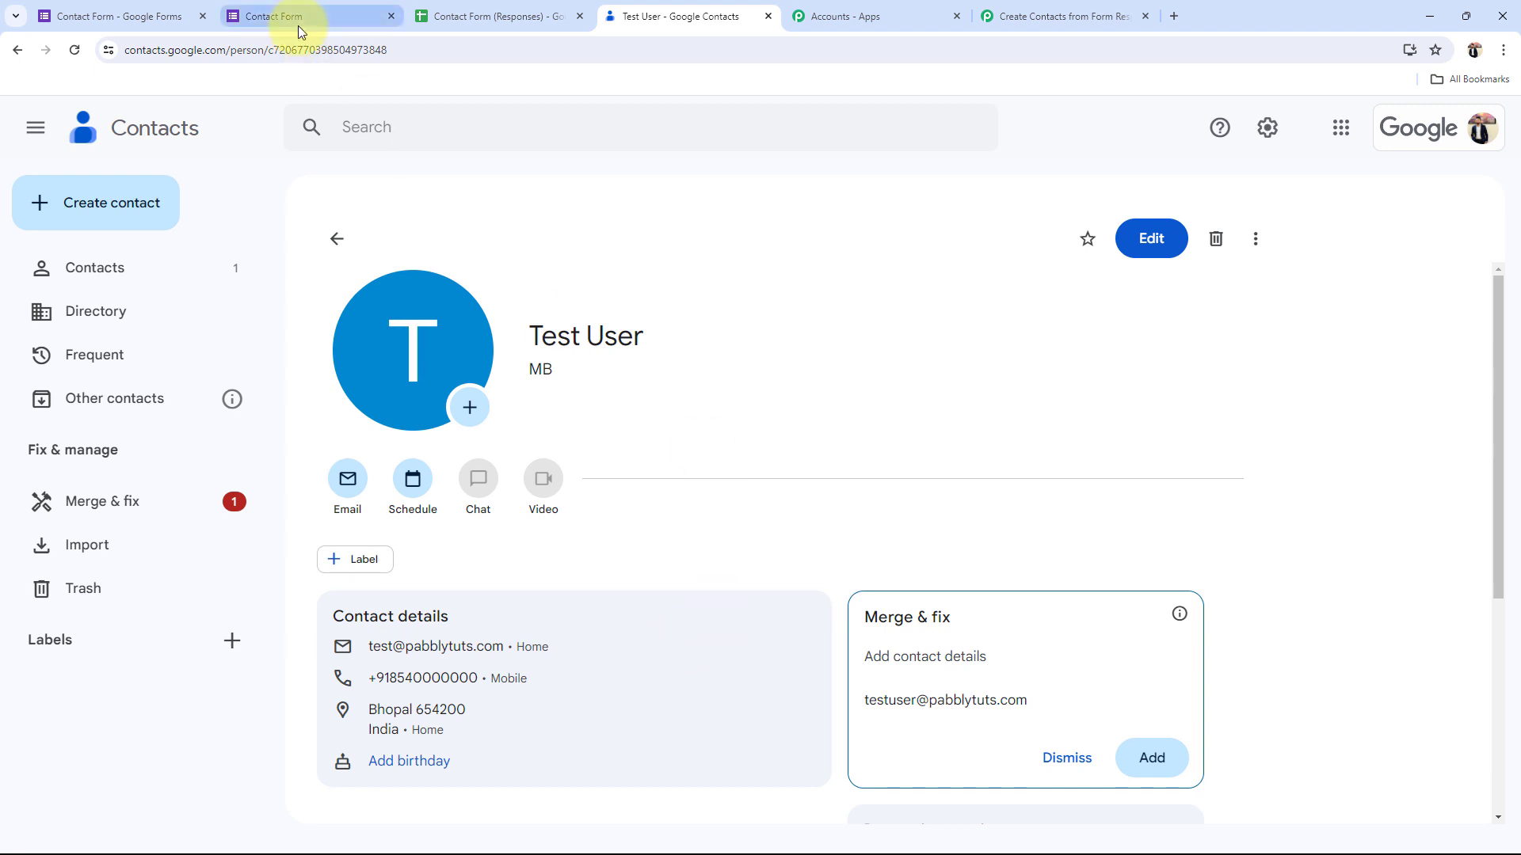
Step: Return to the Create Contacts from Form Responses workflow in Pabbly Connect and collapse the Create Contact action
left_click(1061, 14)
left_click(255, 545)
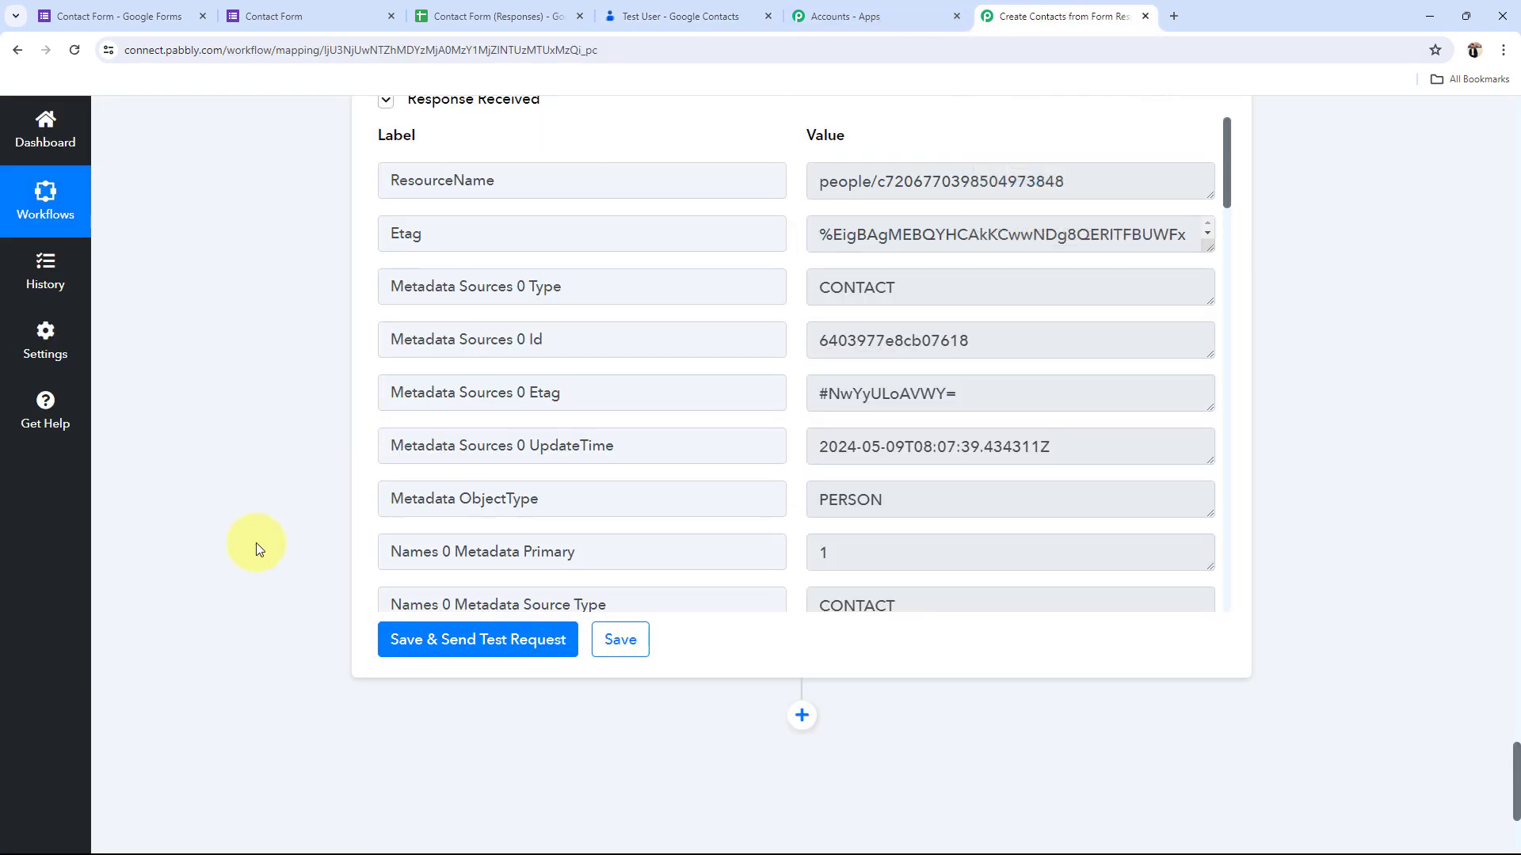
scroll(255, 547, "up", 10)
scroll(255, 544, "up", 15)
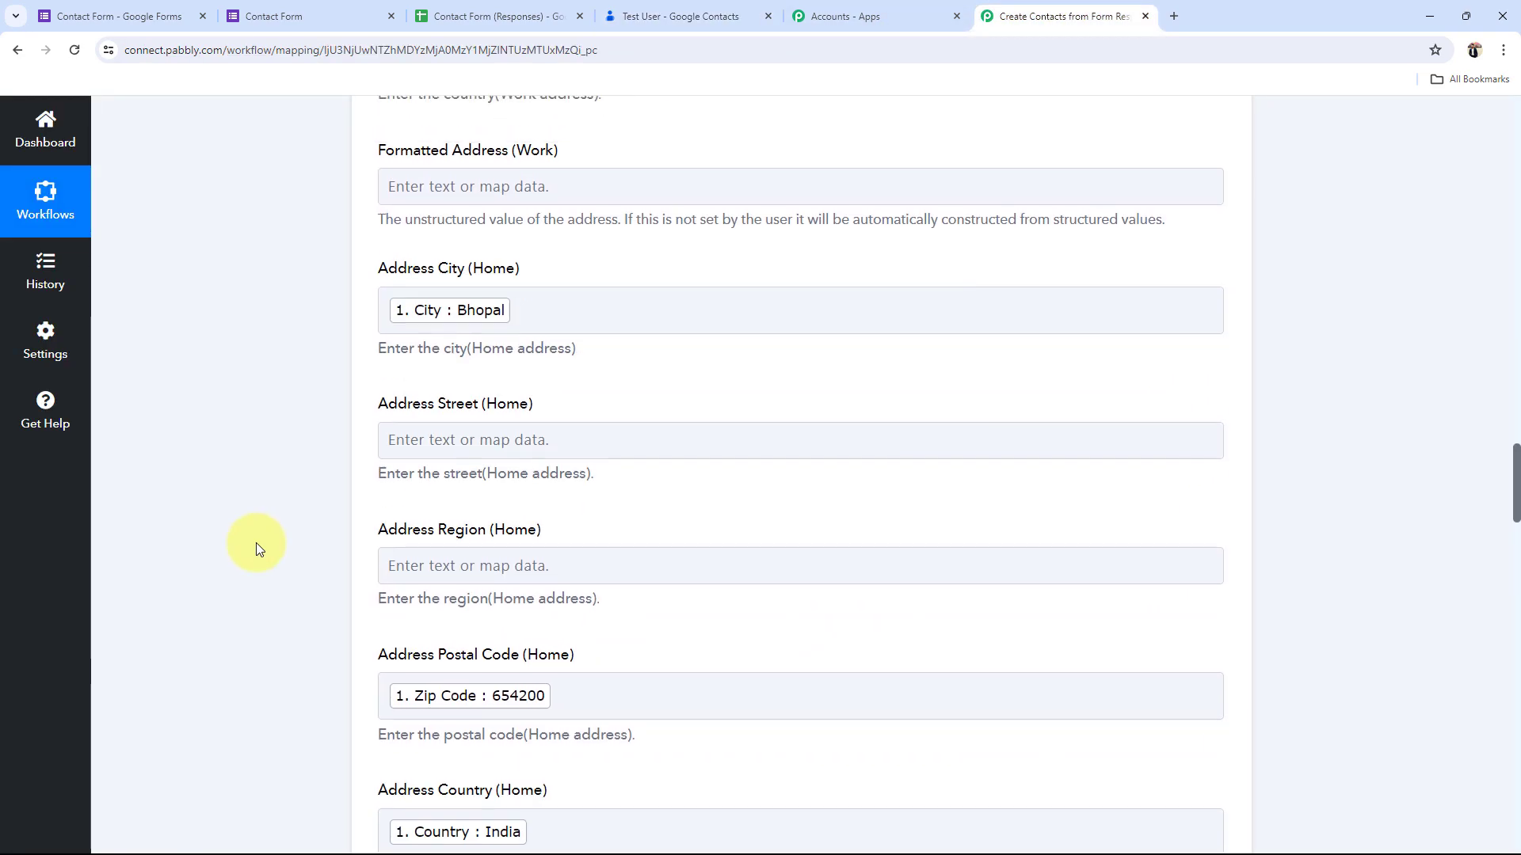
scroll(255, 543, "up", 15)
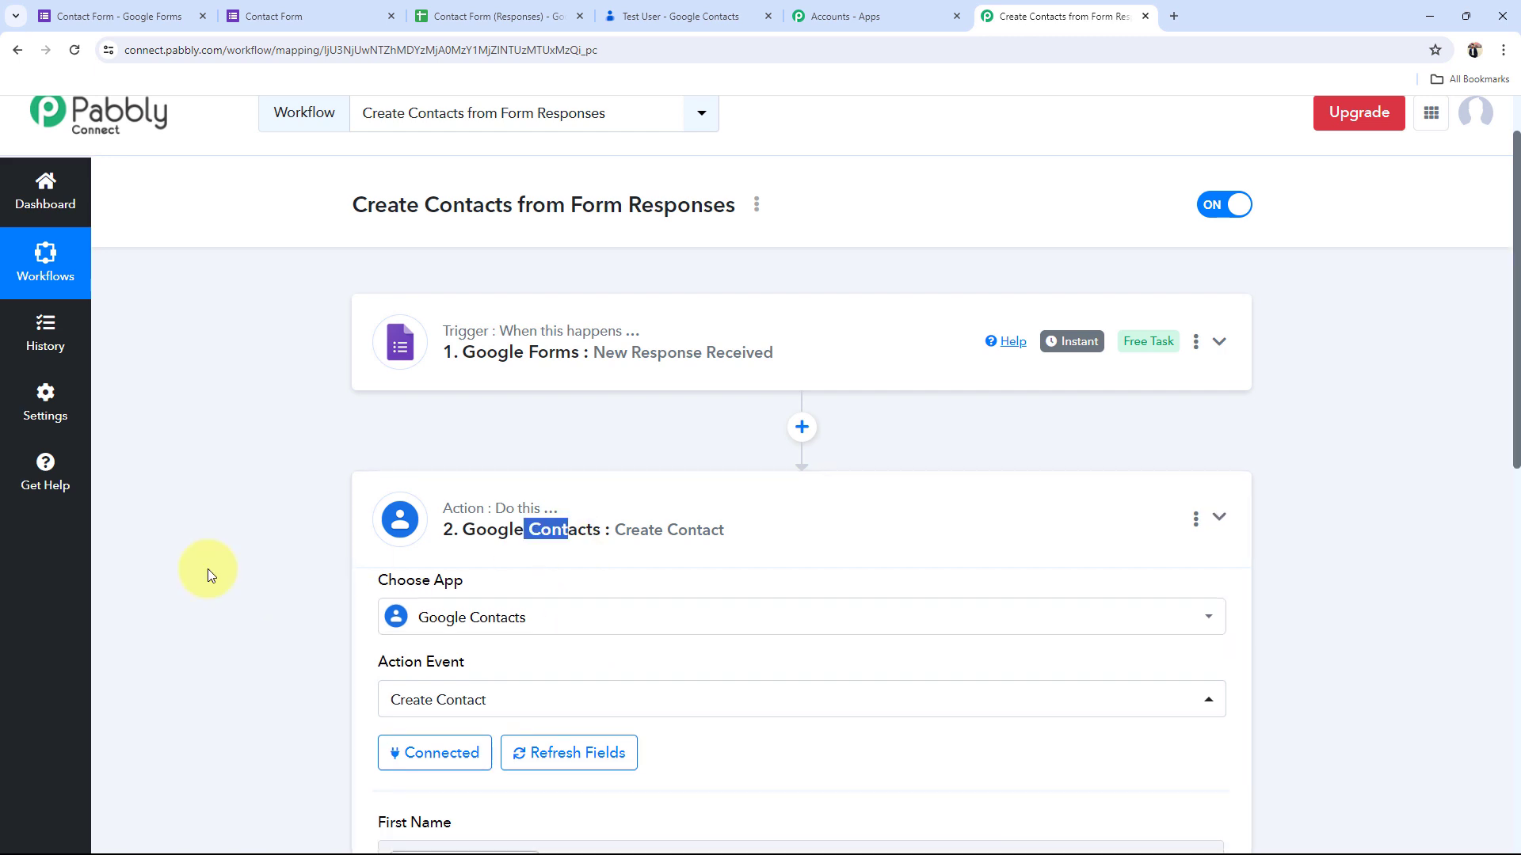
scroll(207, 568, "up", 3)
left_click(271, 502)
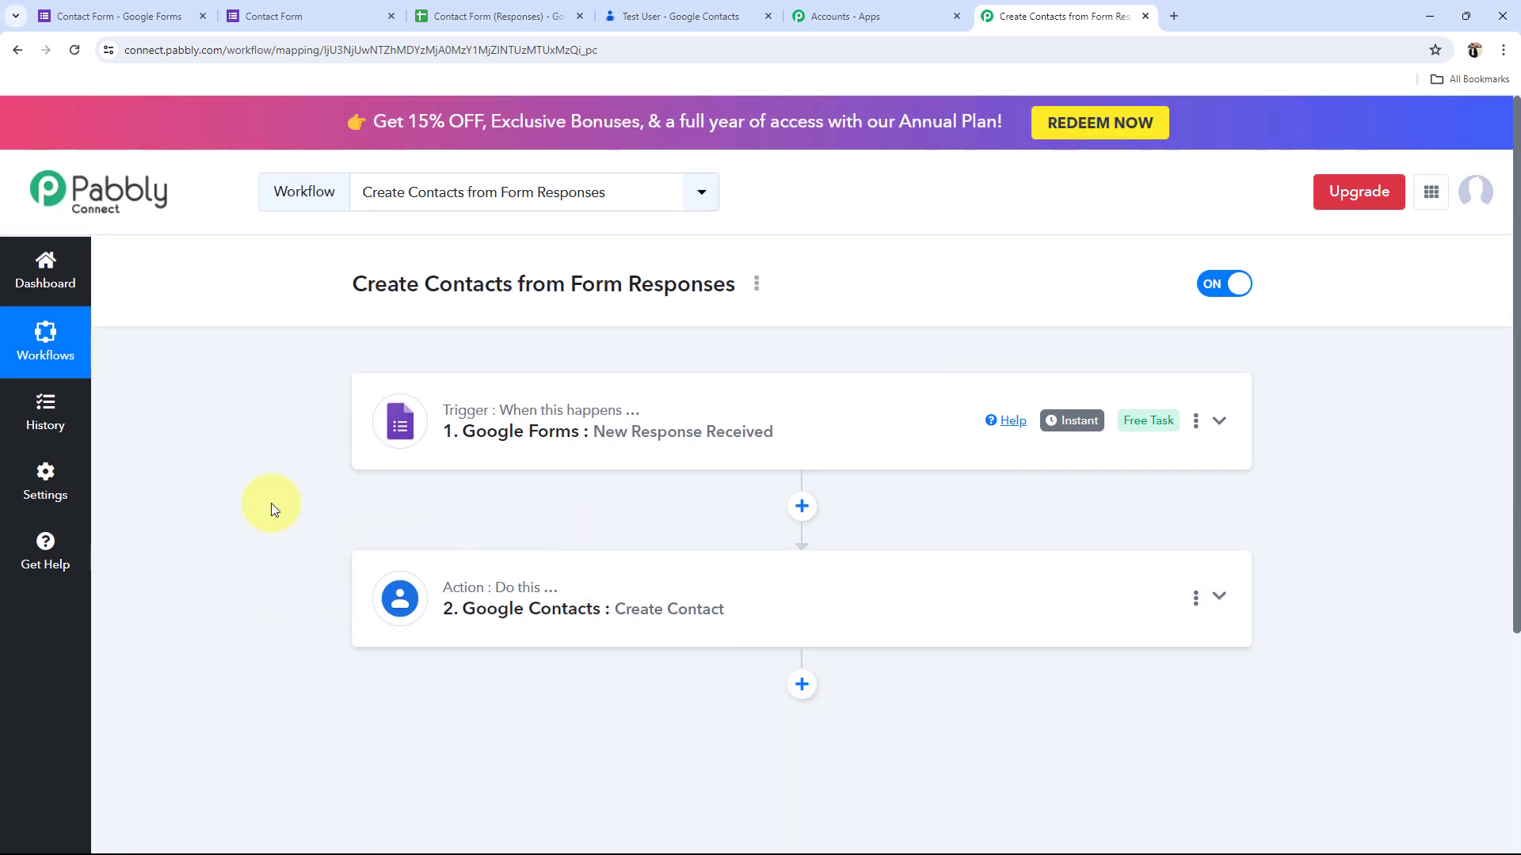